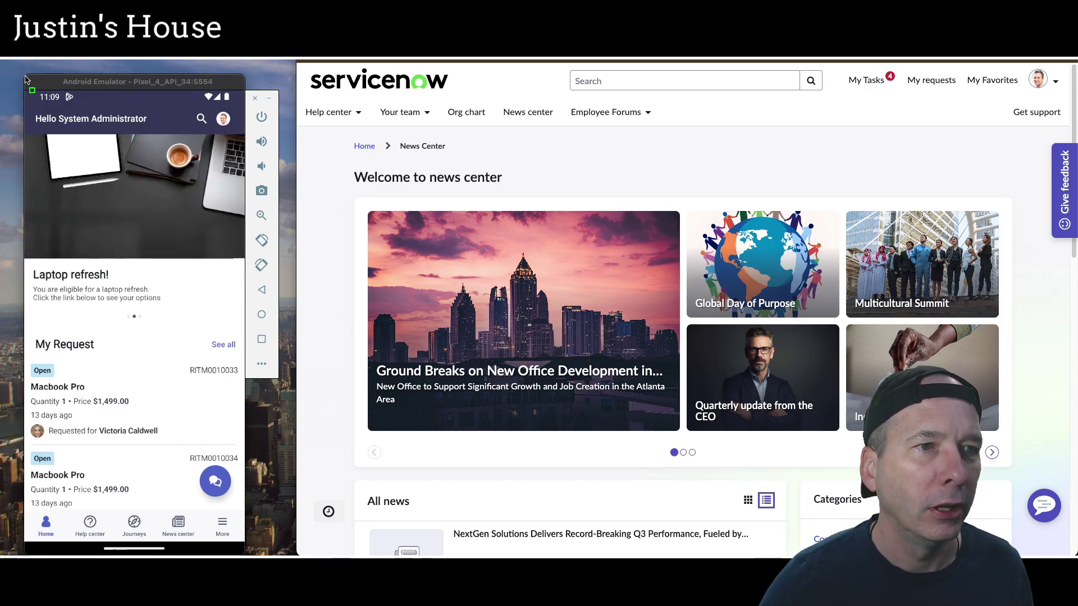
Step: Leave the News Center tab for the Content Operations workspace showing the 415 My Content items
{"action": "mouse_move", "coordinate": [25, 75]}
{"action": "left_mouse_down"}
{"action": "mouse_move", "coordinate": [175, 364]}
{"action": "mouse_move", "coordinate": [244, 552]}
{"action": "left_mouse_up"}
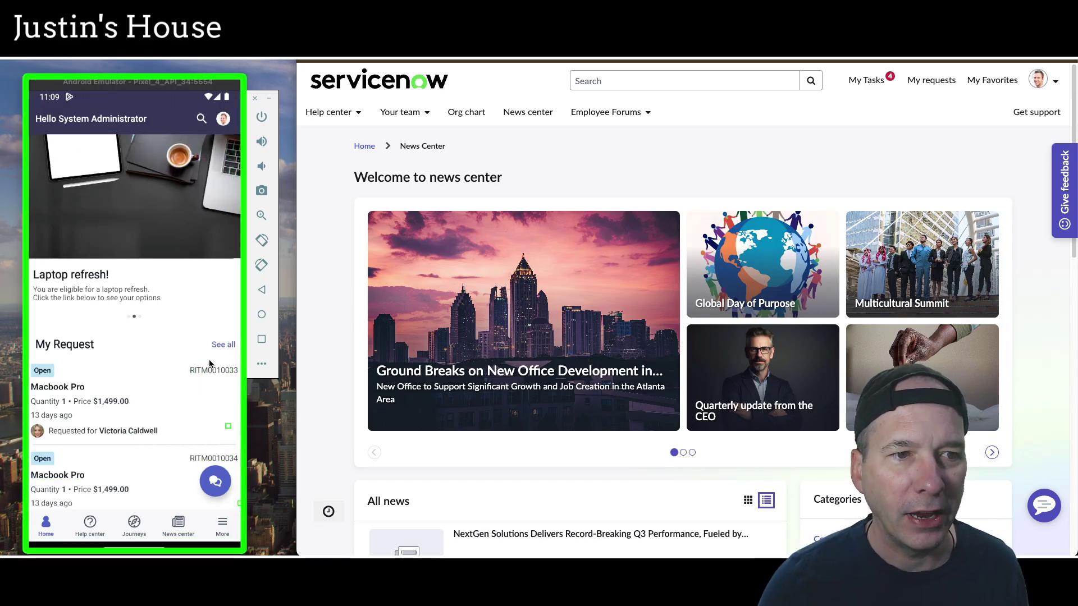
{"action": "left_click_drag", "start_coordinate": [30, 133], "coordinate": [238, 261]}
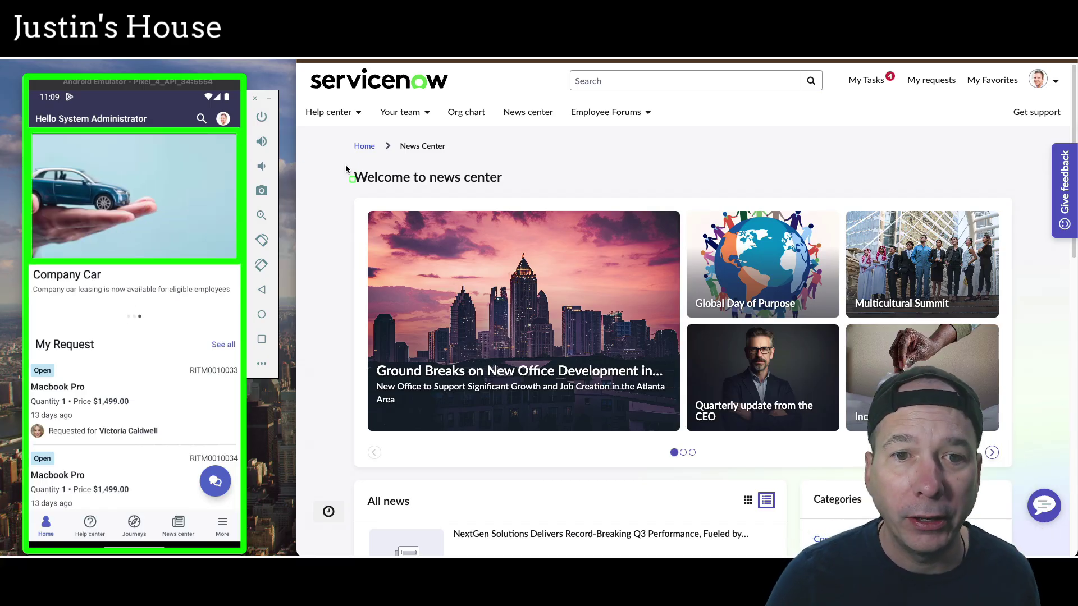
{"action": "mouse_move", "coordinate": [340, 162]}
{"action": "left_mouse_down"}
{"action": "mouse_move", "coordinate": [413, 210]}
{"action": "mouse_move", "coordinate": [1014, 472]}
{"action": "left_mouse_up"}
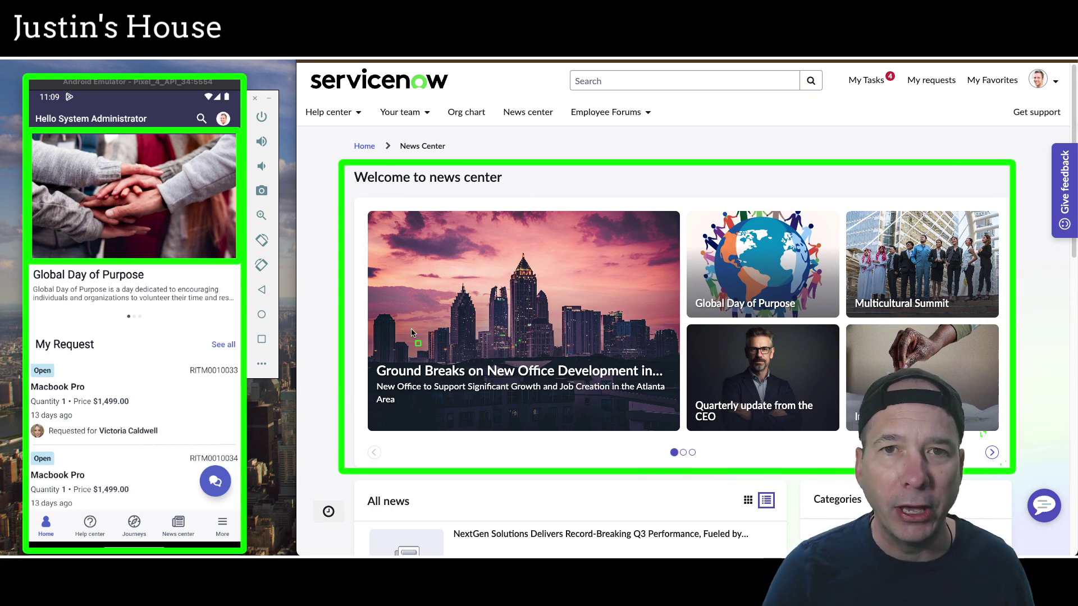
{"action": "key", "text": "Escape"}
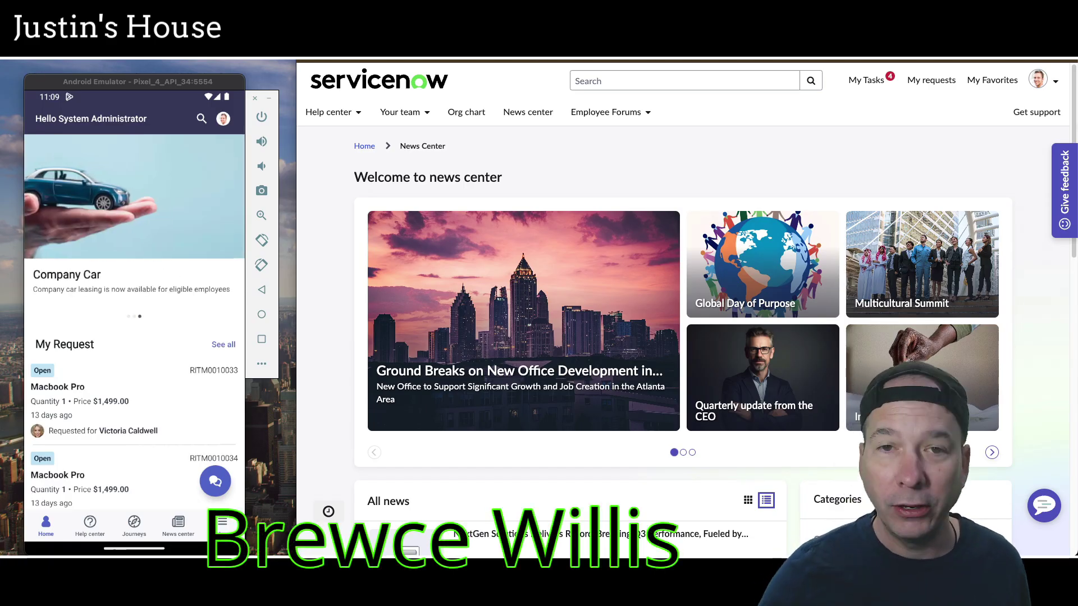
{"action": "key", "text": "ctrl+Tab"}
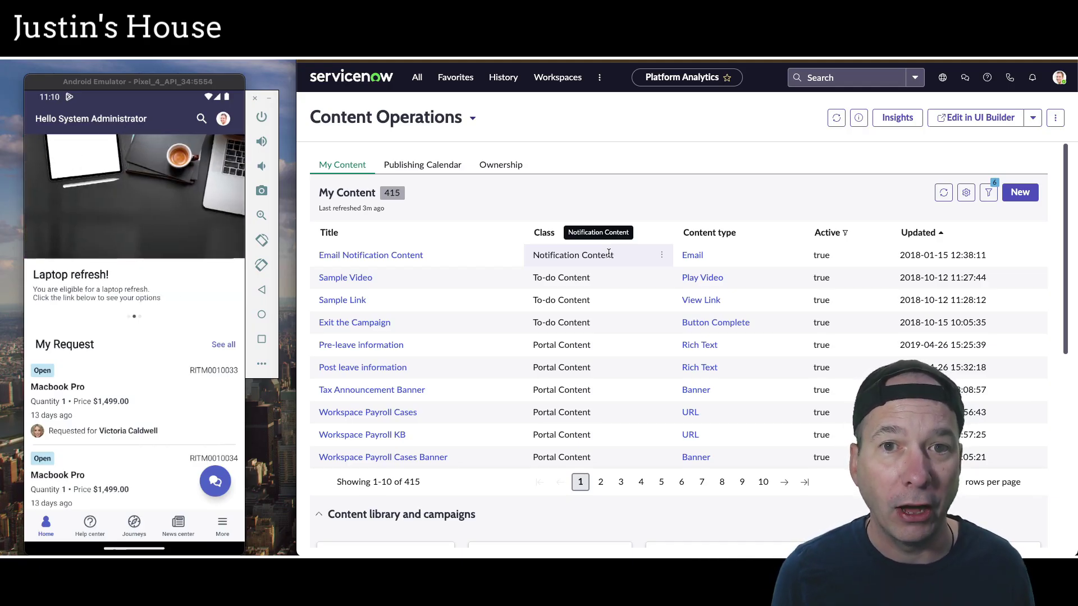
Step: Create a new content record using the News Article format under Articles and Pages
{"action": "left_click", "coordinate": [1019, 194]}
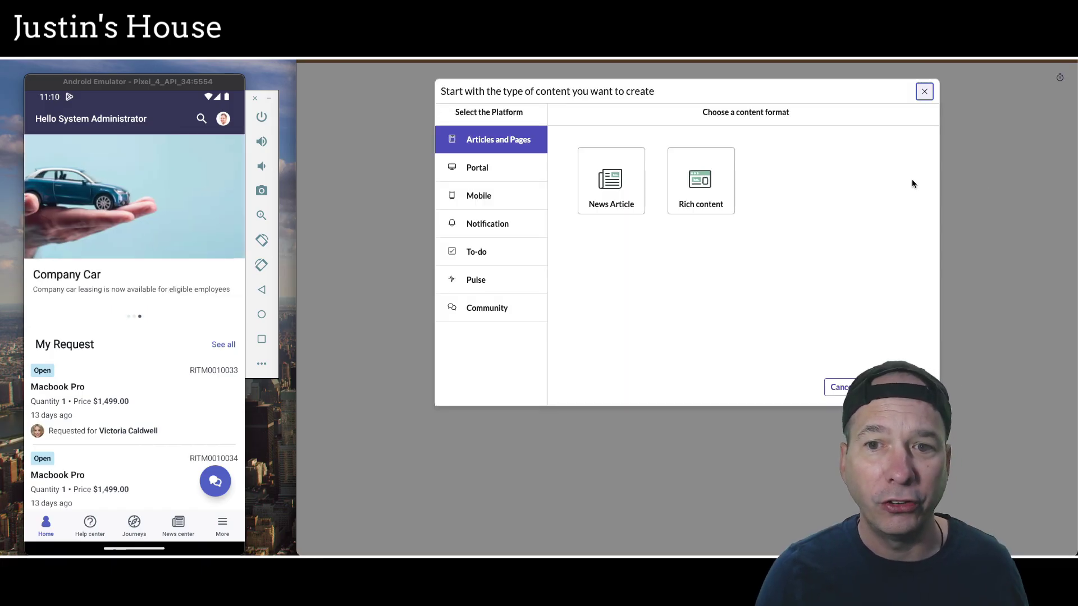
{"action": "left_click", "coordinate": [618, 200]}
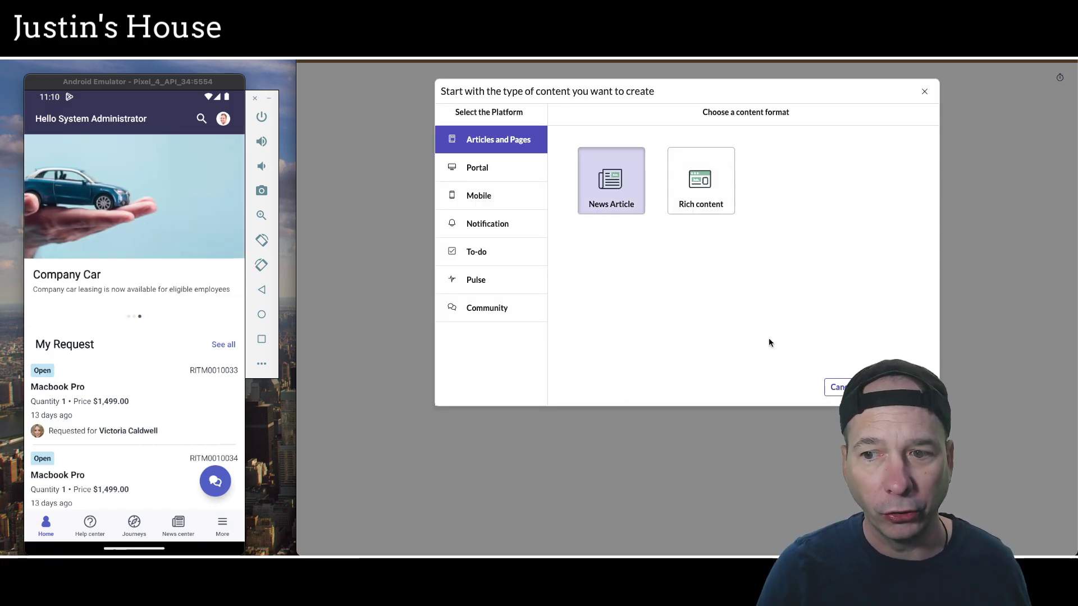
{"action": "left_click", "coordinate": [892, 387]}
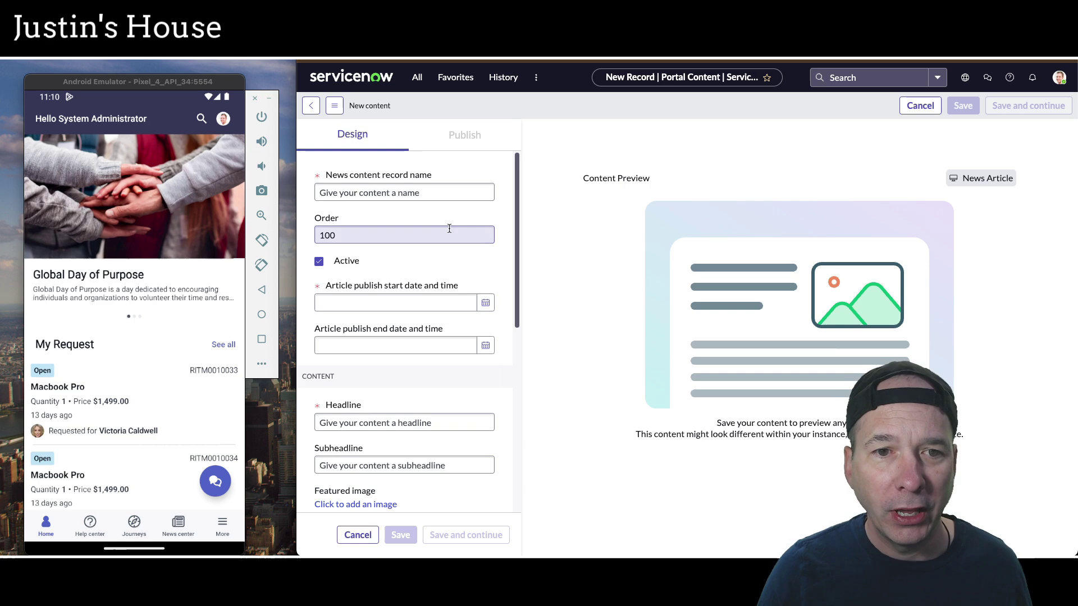
Step: Name the article 'Office Coffee Machine' and schedule it from January 1 to January 31, 2025
{"action": "left_click", "coordinate": [409, 193]}
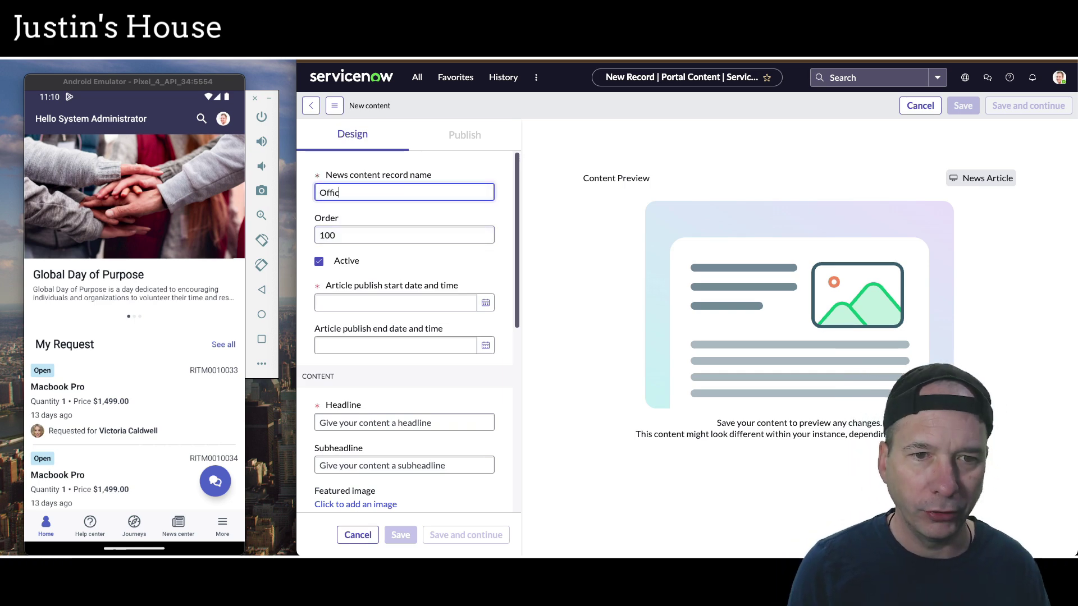
{"action": "type", "text": "Office Coffee Machine"}
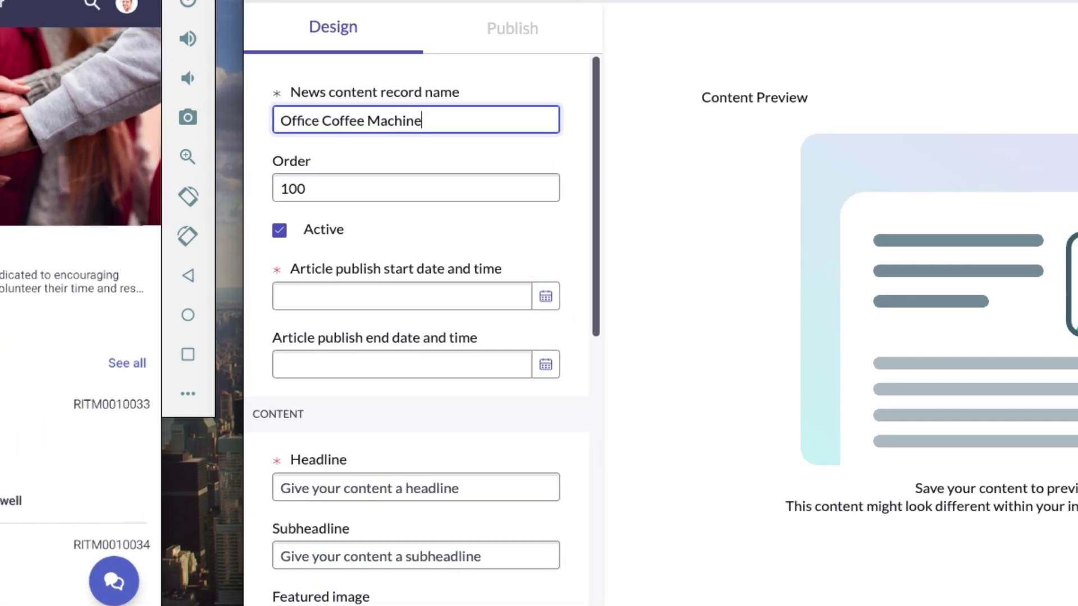
{"action": "left_click", "coordinate": [545, 295]}
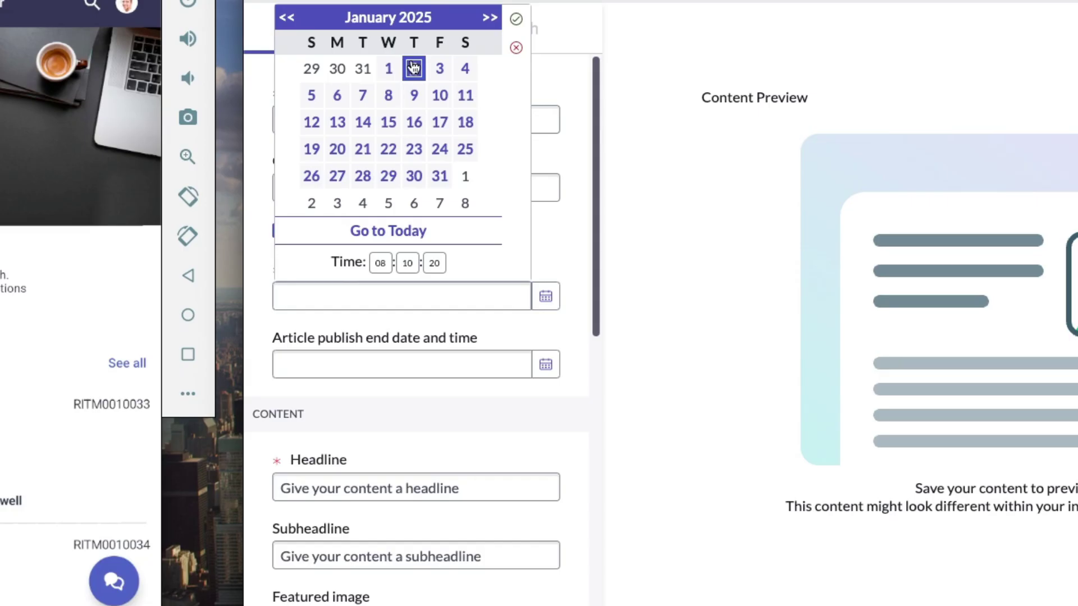
{"action": "left_click", "coordinate": [515, 19]}
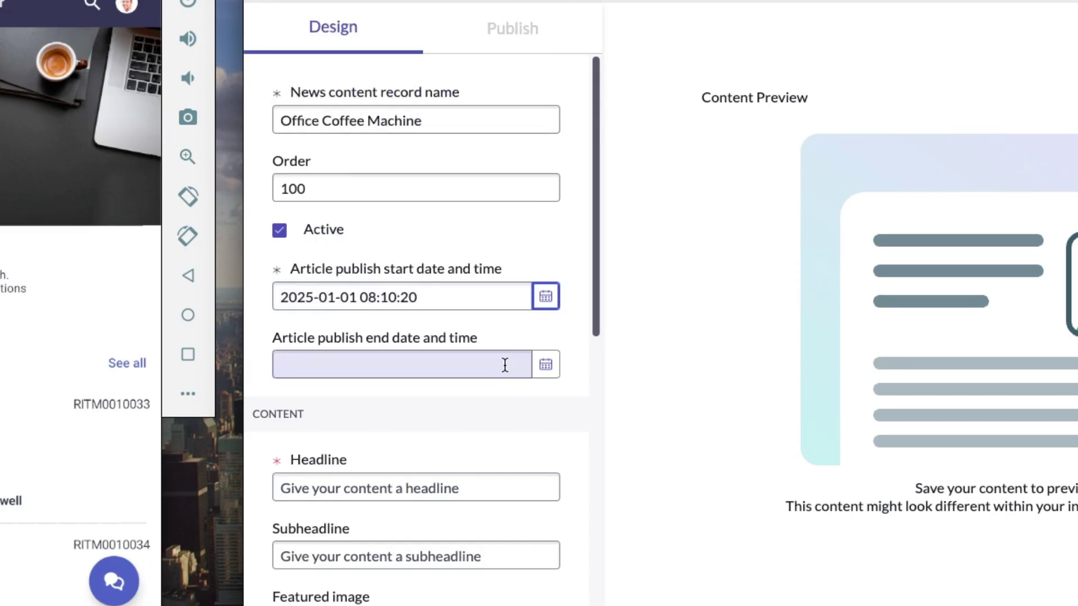
{"action": "left_click", "coordinate": [544, 366]}
{"action": "left_click", "coordinate": [442, 246]}
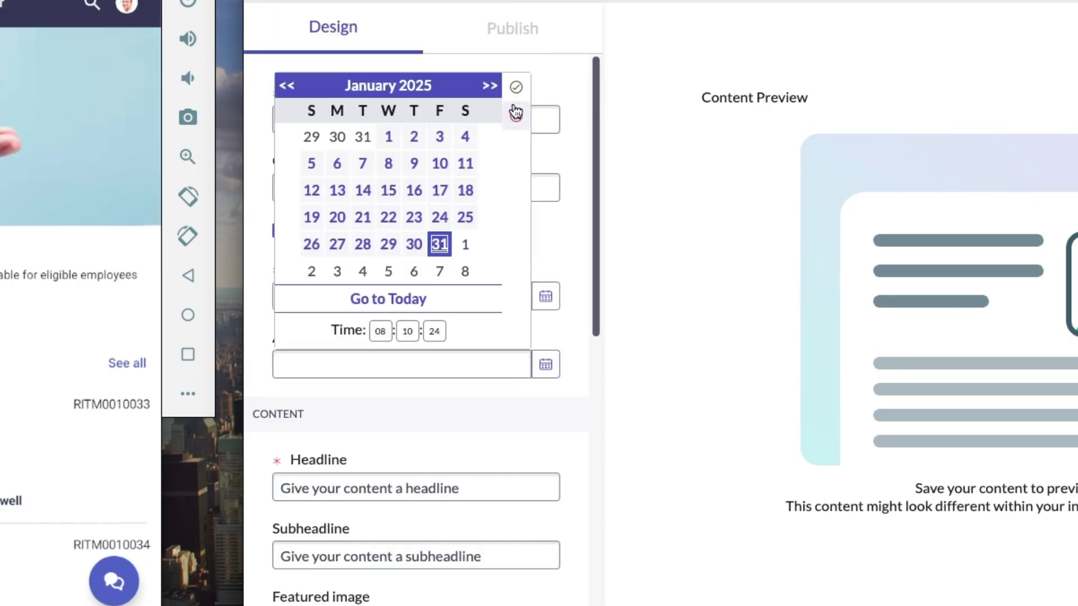
{"action": "left_click", "coordinate": [517, 87]}
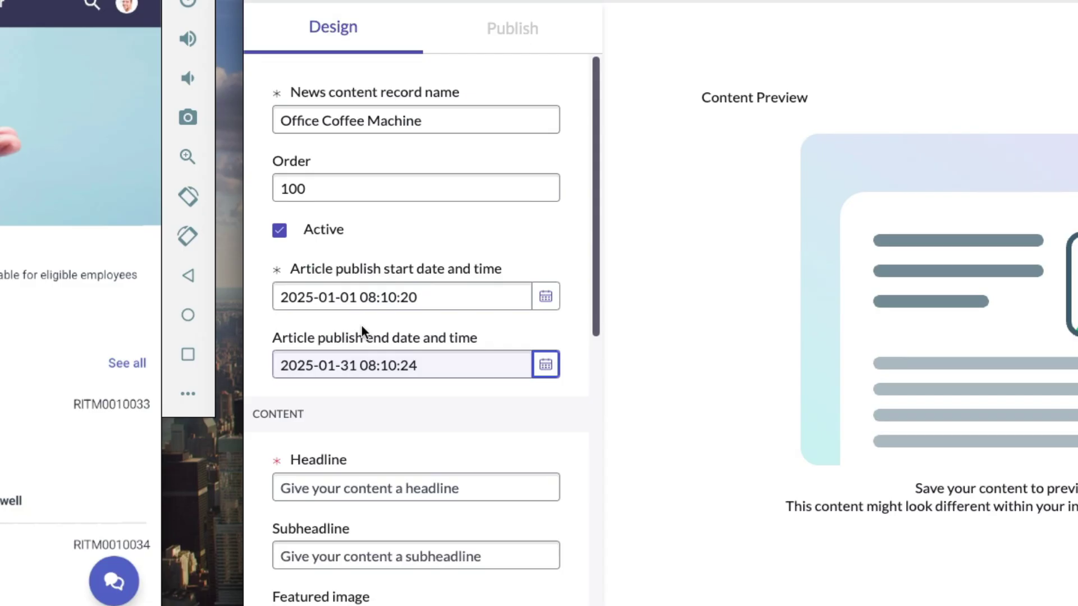
{"action": "scroll", "coordinate": [540, 388], "scroll_direction": "down", "scroll_amount": 3}
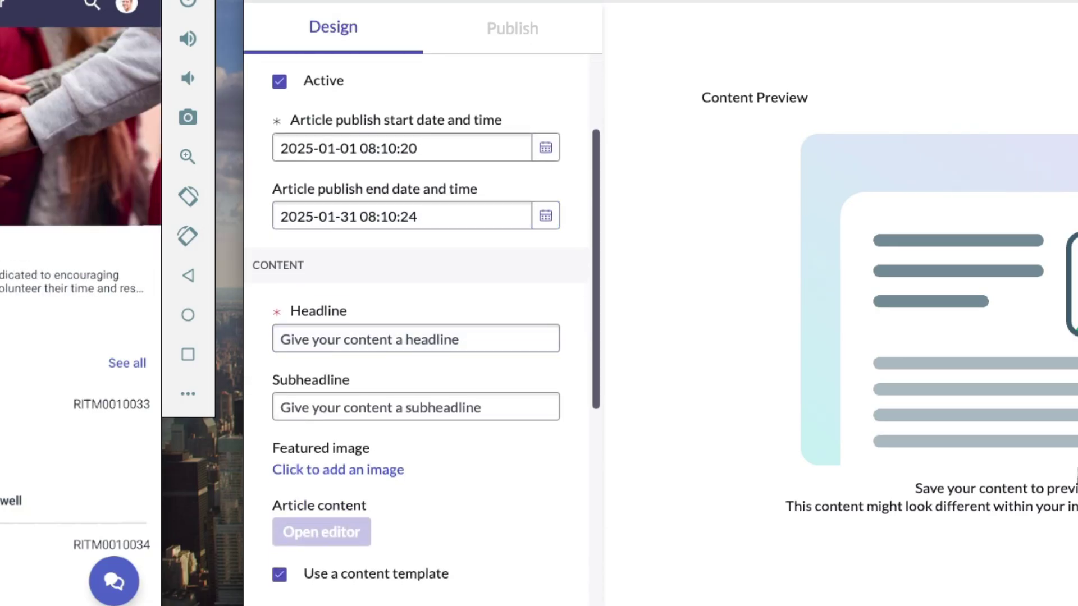
Step: Paste the 'Big News: Office Coffee Machine Achieves Hero Status!' headline and its subheadline, then save
{"action": "left_click", "coordinate": [331, 340]}
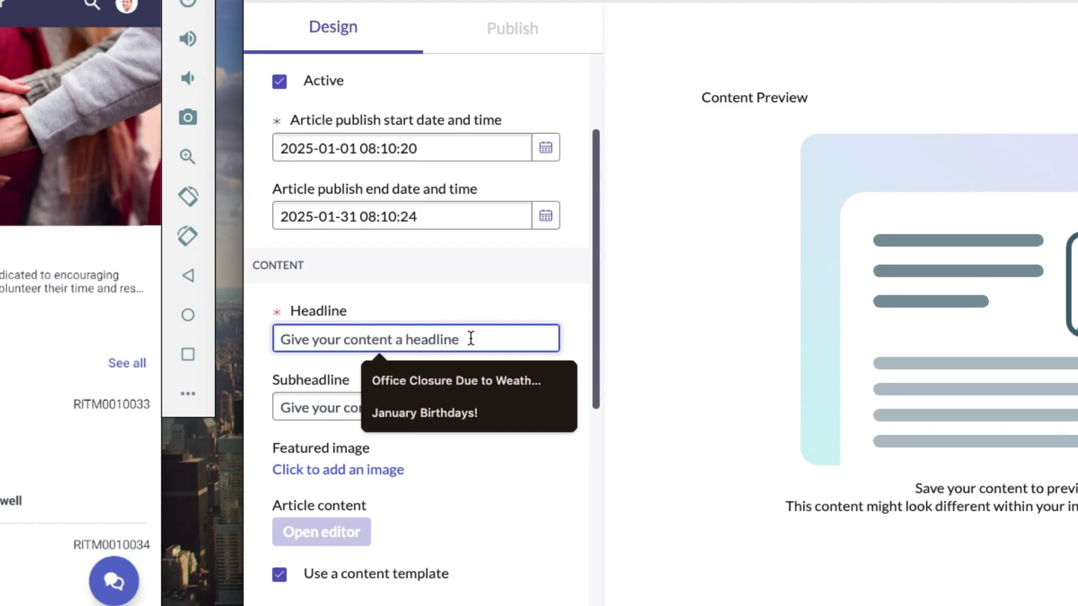
{"action": "type", "text": "Office Coffee Machine Achieves Hero Status! ☕"}
{"action": "left_click", "coordinate": [432, 397]}
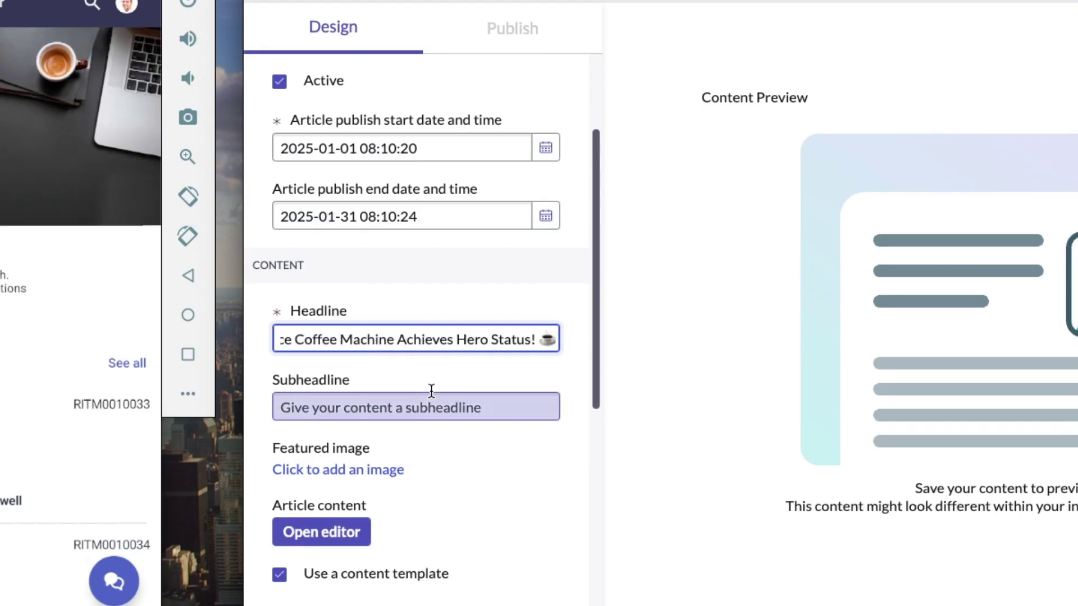
{"action": "key", "text": "Escape"}
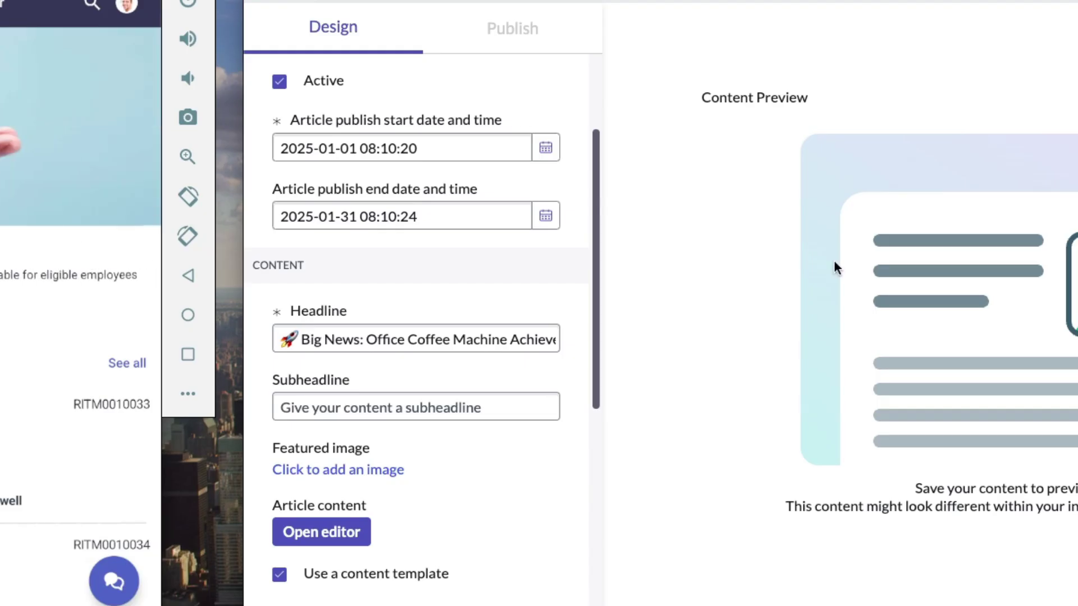
{"action": "left_click", "coordinate": [372, 406]}
{"action": "key", "text": "ctrl+v"}
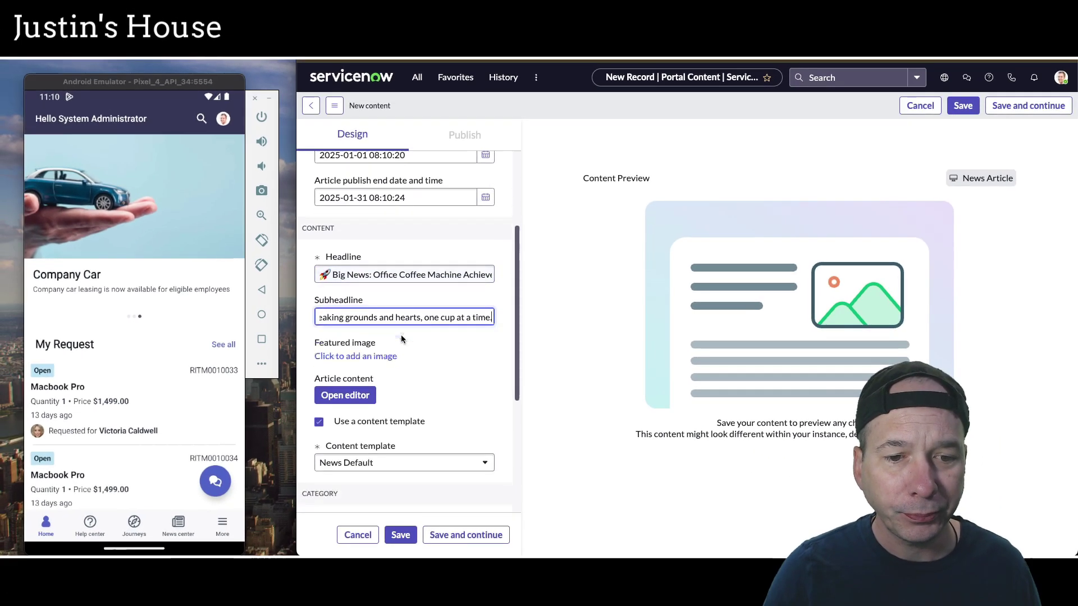
{"action": "scroll", "coordinate": [400, 334], "scroll_direction": "down", "scroll_amount": 1}
{"action": "left_click", "coordinate": [415, 536]}
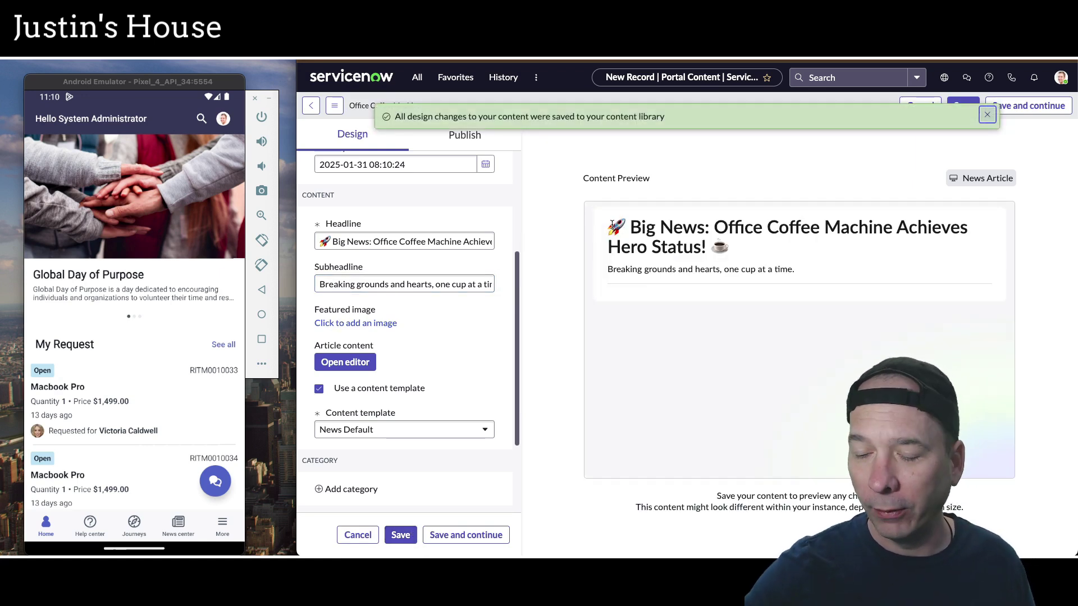
{"action": "left_click_drag", "start_coordinate": [589, 207], "coordinate": [981, 290]}
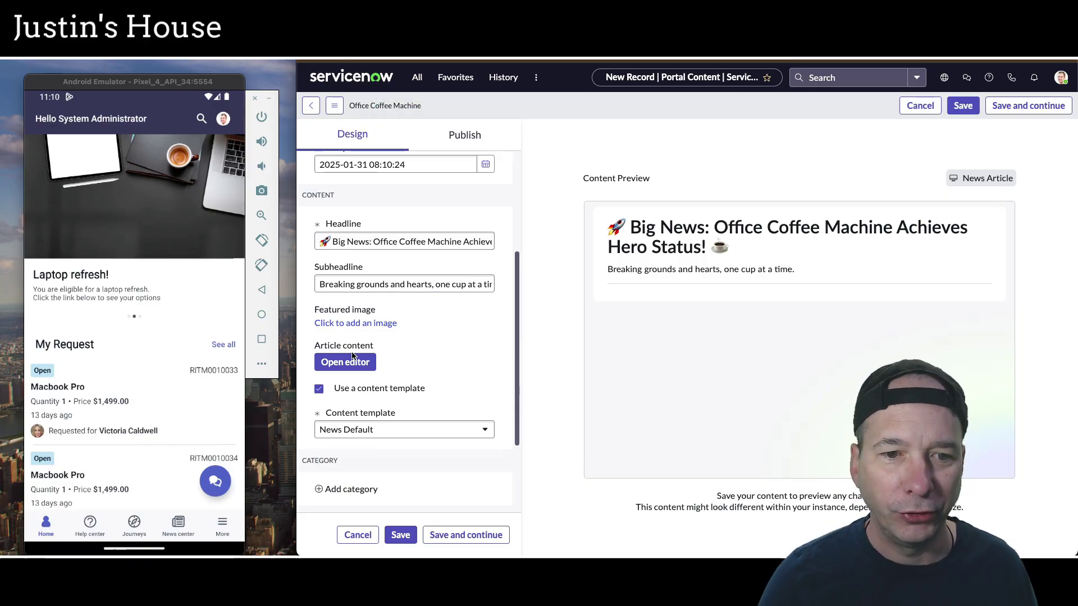
Step: Upload Image.jpg as the article's featured image and save the article
{"action": "left_click", "coordinate": [354, 324]}
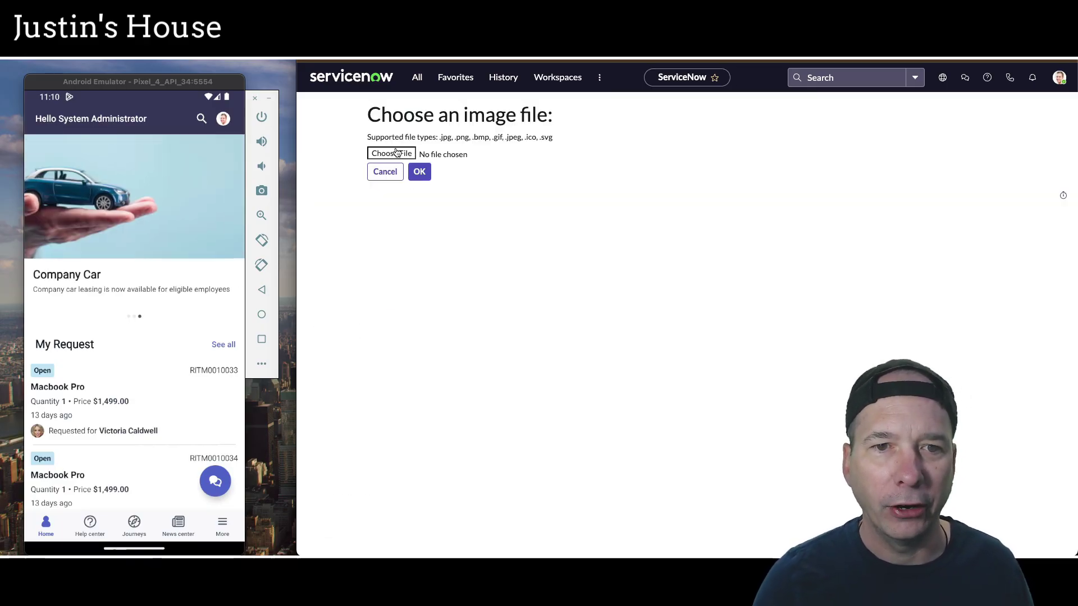
{"action": "left_click", "coordinate": [397, 153]}
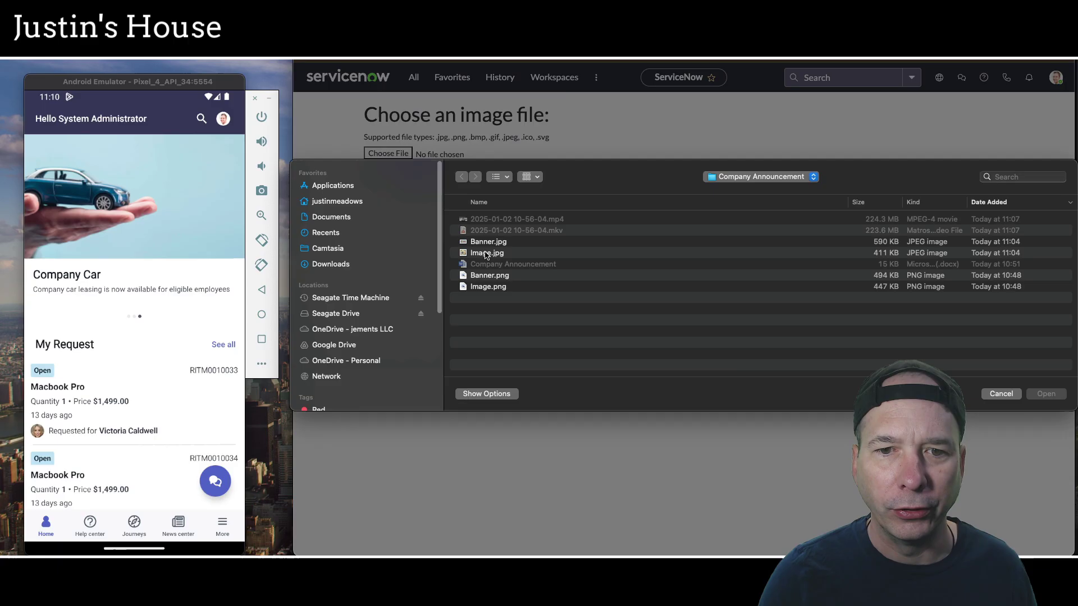
{"action": "double_click", "coordinate": [486, 254]}
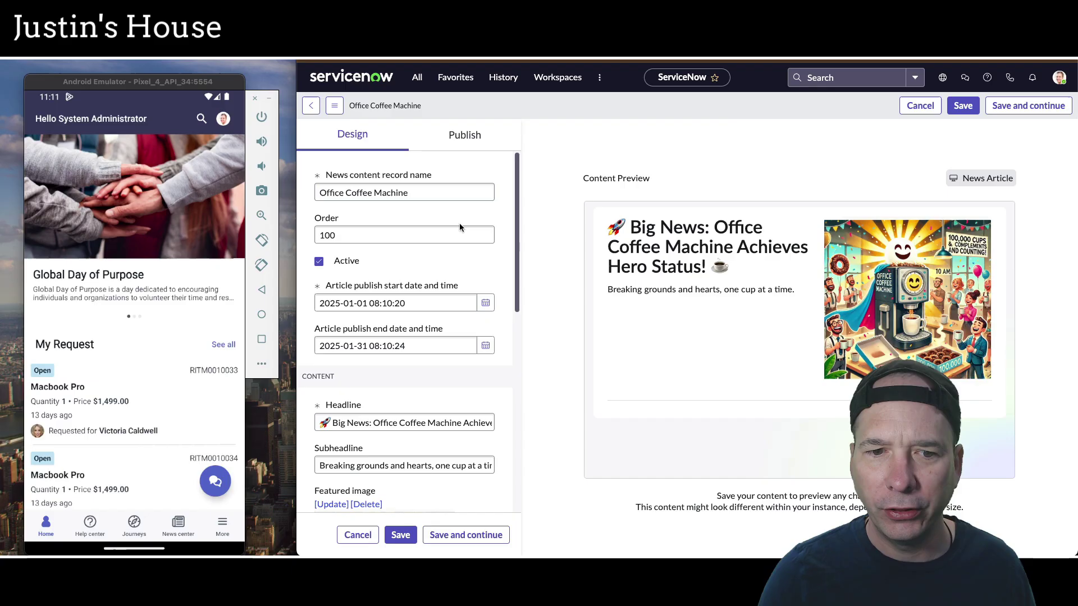
{"action": "scroll", "coordinate": [419, 254], "scroll_direction": "down", "scroll_amount": 5}
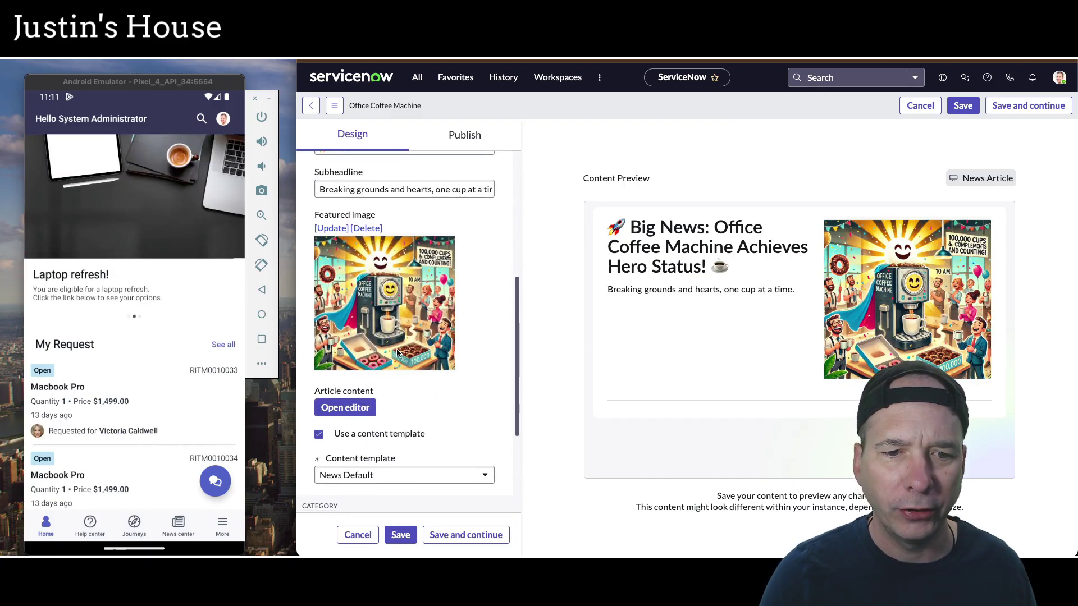
{"action": "left_click", "coordinate": [389, 539]}
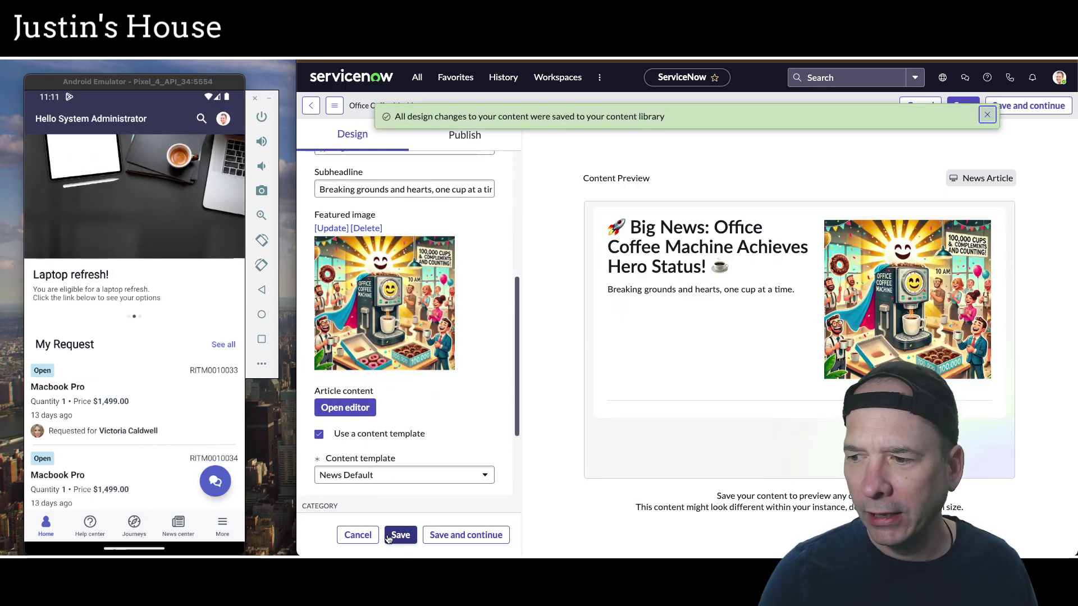
Step: Try a 1 Column and a Text block in the content editor, clear the canvas, and exit
{"action": "left_click", "coordinate": [359, 411]}
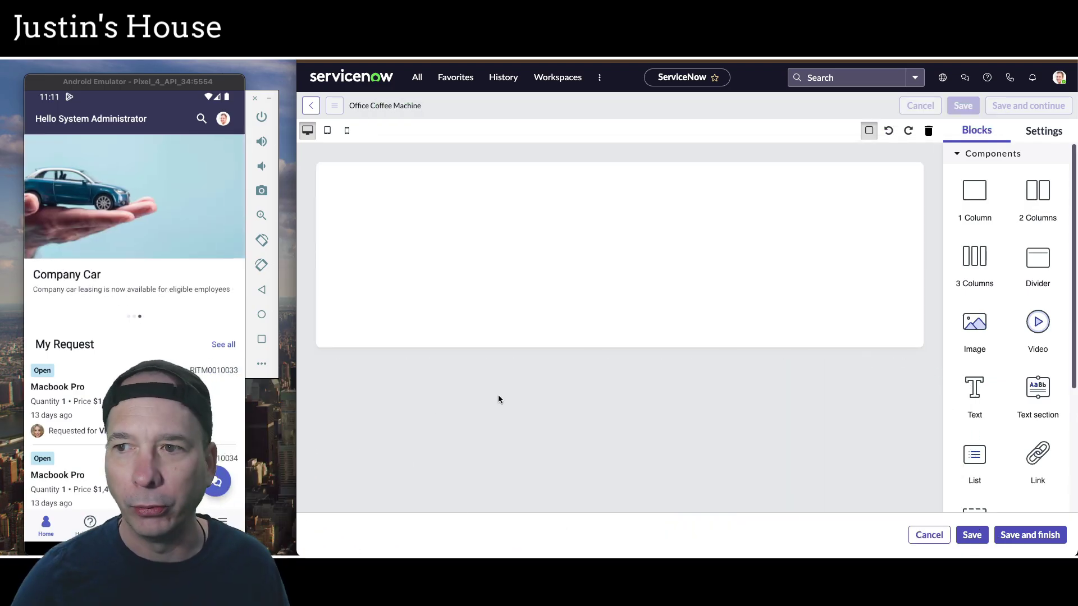
{"action": "left_click_drag", "start_coordinate": [974, 191], "coordinate": [617, 196]}
{"action": "left_click", "coordinate": [977, 130]}
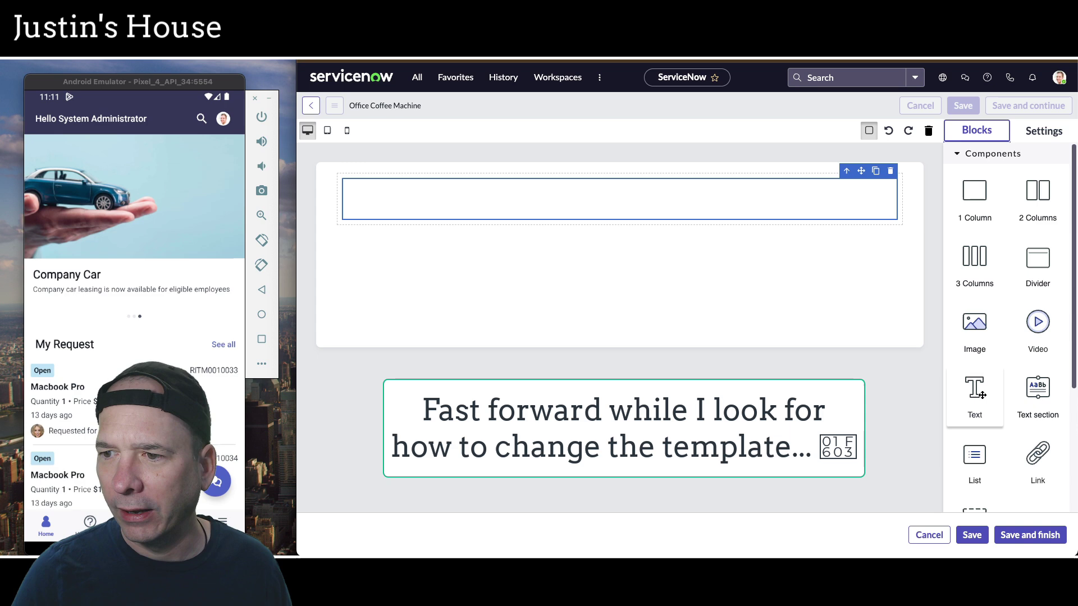
{"action": "left_click_drag", "start_coordinate": [981, 395], "coordinate": [498, 199]}
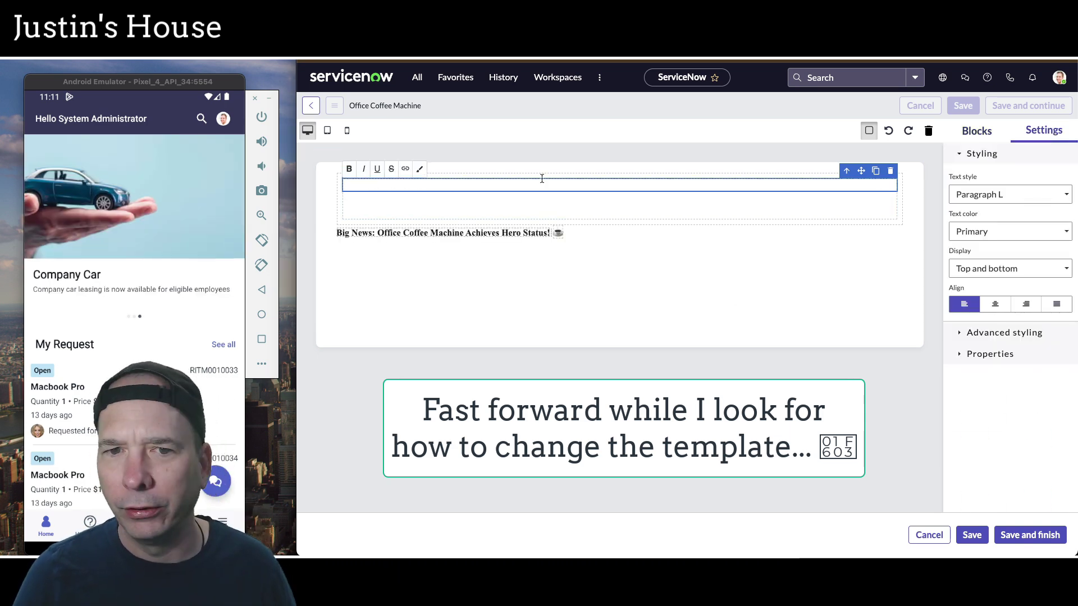
{"action": "left_click", "coordinate": [928, 130]}
{"action": "left_click", "coordinate": [311, 105]}
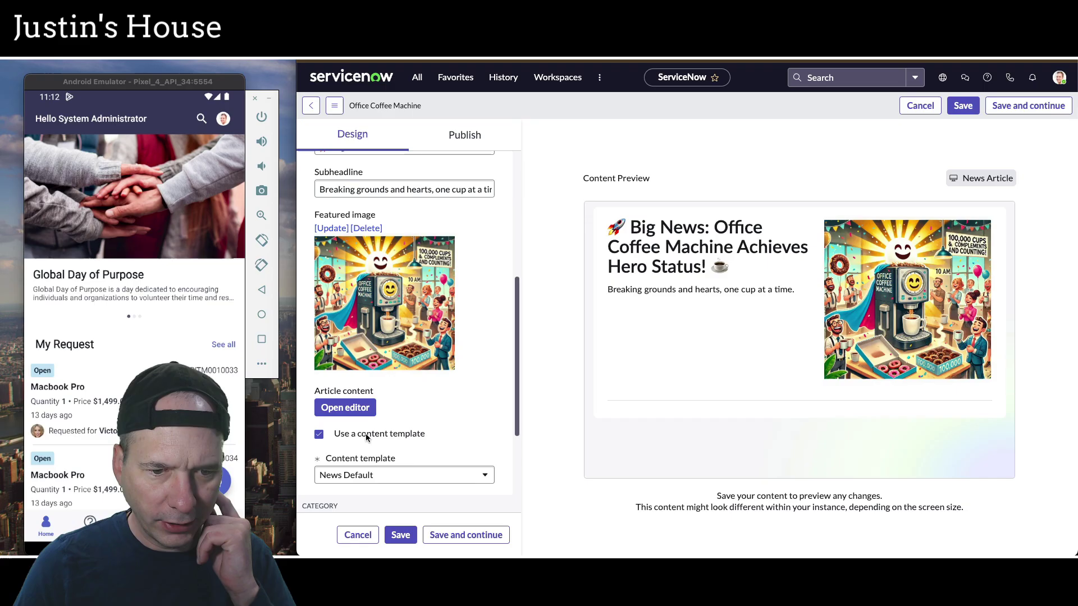
Step: Set the content template to Announcement Template, replacing the body with its reusable article
{"action": "scroll", "coordinate": [421, 440], "scroll_direction": "down", "scroll_amount": 1}
{"action": "left_click", "coordinate": [396, 473]}
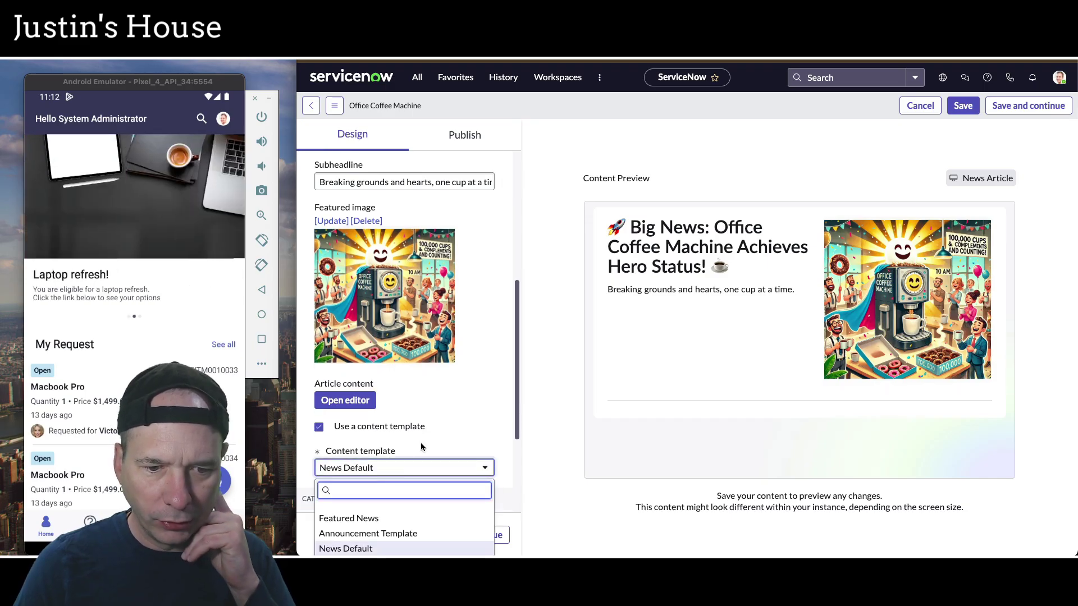
{"action": "left_click", "coordinate": [391, 533]}
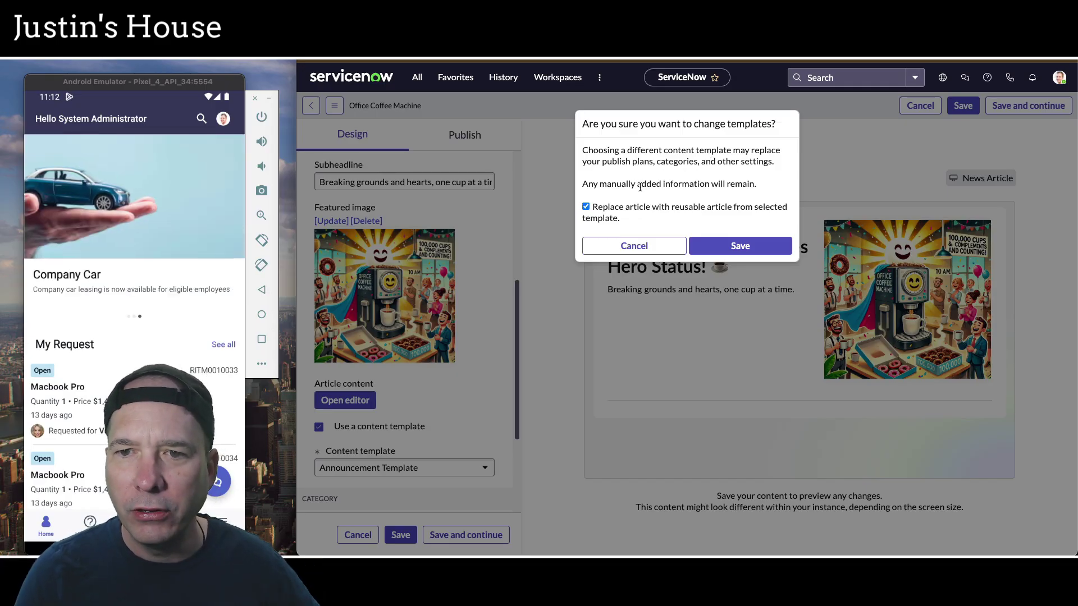
{"action": "left_click", "coordinate": [706, 246]}
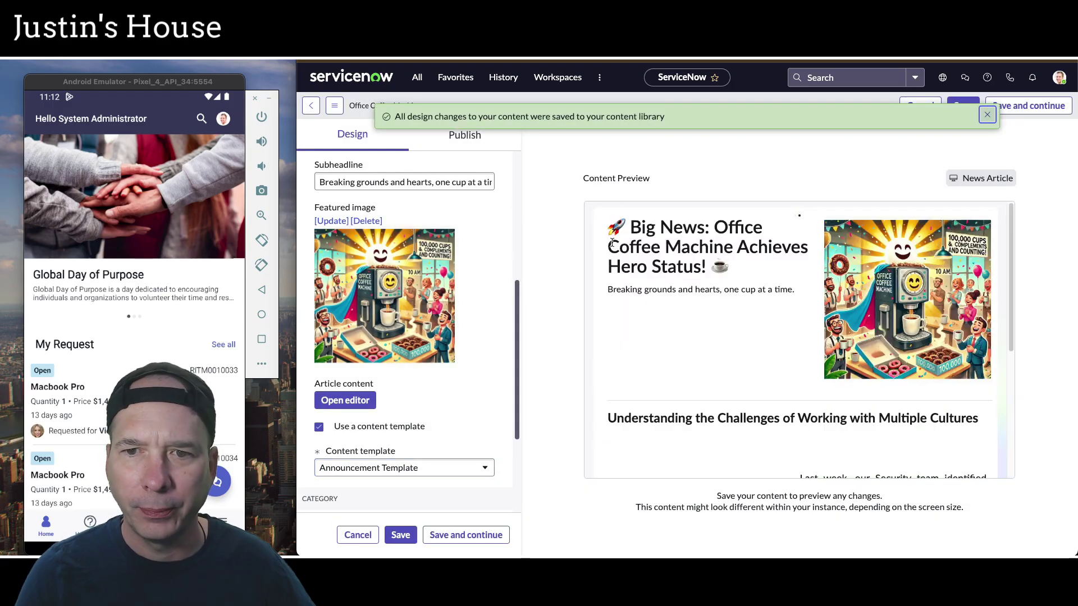
{"action": "scroll", "coordinate": [710, 290], "scroll_direction": "down", "scroll_amount": 2}
{"action": "scroll", "coordinate": [709, 290], "scroll_direction": "down", "scroll_amount": 1}
{"action": "scroll", "coordinate": [710, 303], "scroll_direction": "up", "scroll_amount": 4}
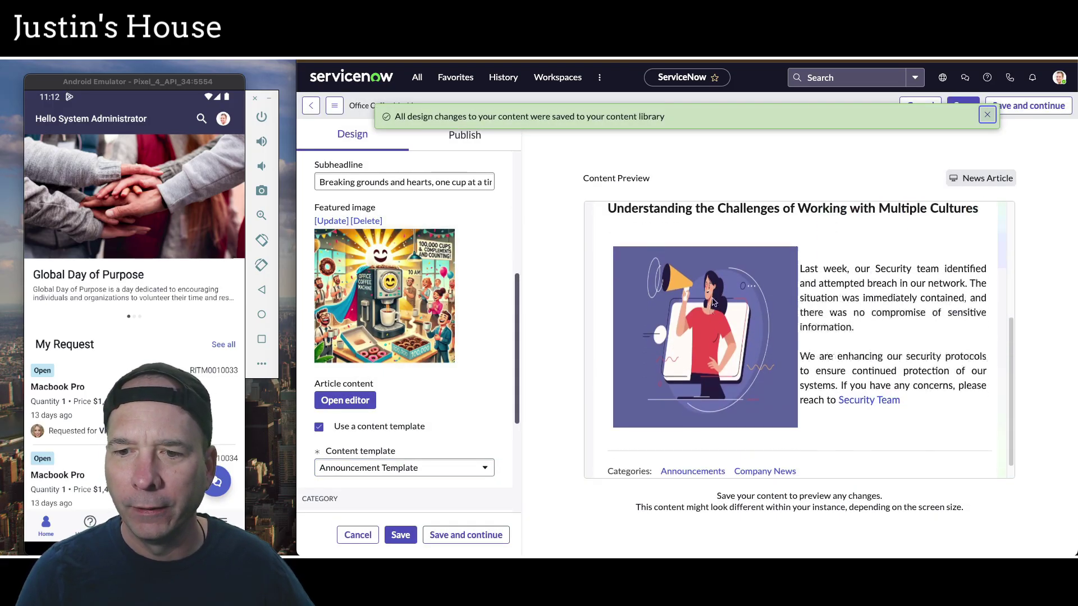
Step: Open the article body editor and delete the template's megaphone illustration block
{"action": "left_click", "coordinate": [362, 399]}
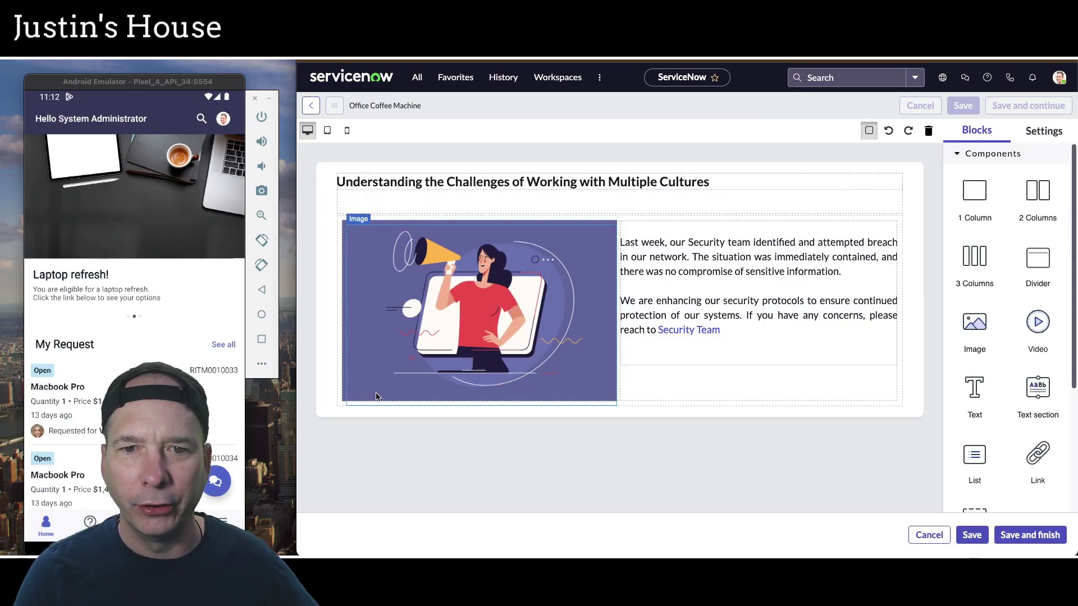
{"action": "left_click", "coordinate": [705, 180]}
{"action": "left_click", "coordinate": [471, 298]}
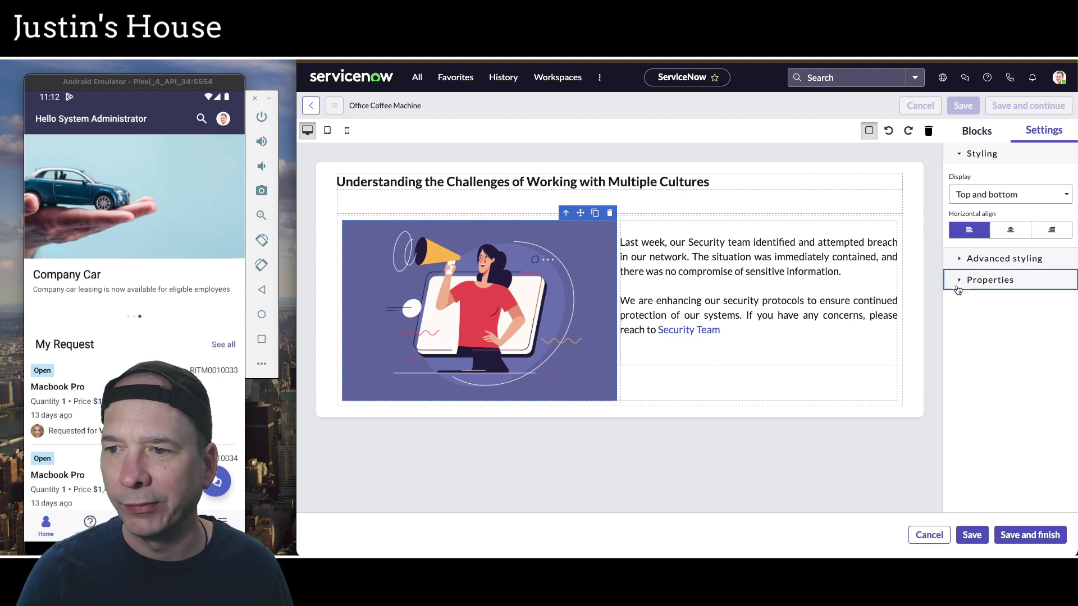
{"action": "left_click", "coordinate": [610, 213]}
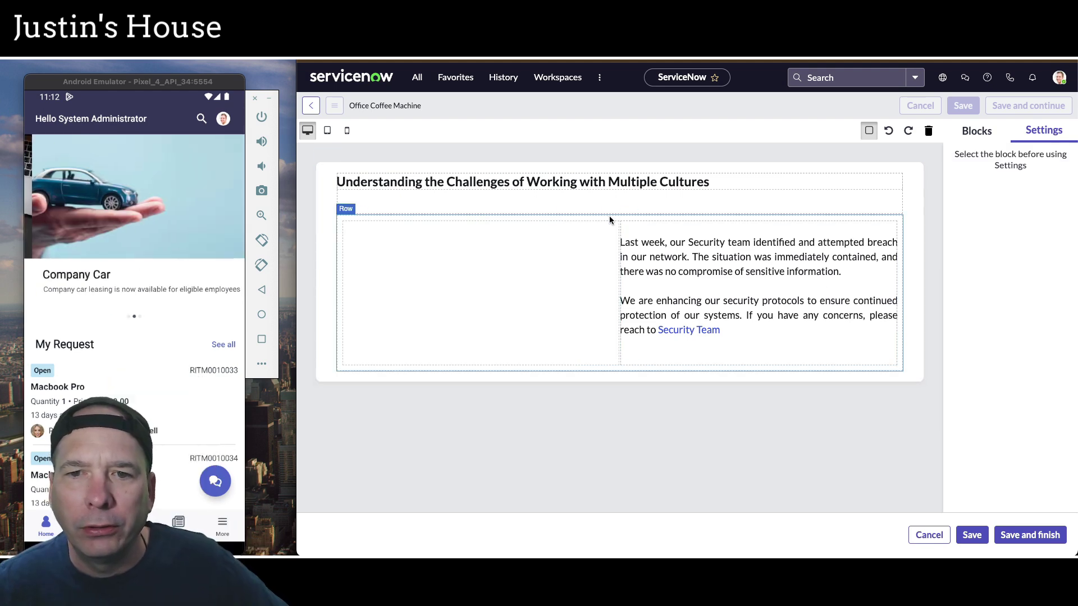
Step: Place an Image block in the empty cell and fill it with uploaded Image.jpg
{"action": "left_click", "coordinate": [568, 235]}
{"action": "left_click", "coordinate": [982, 130]}
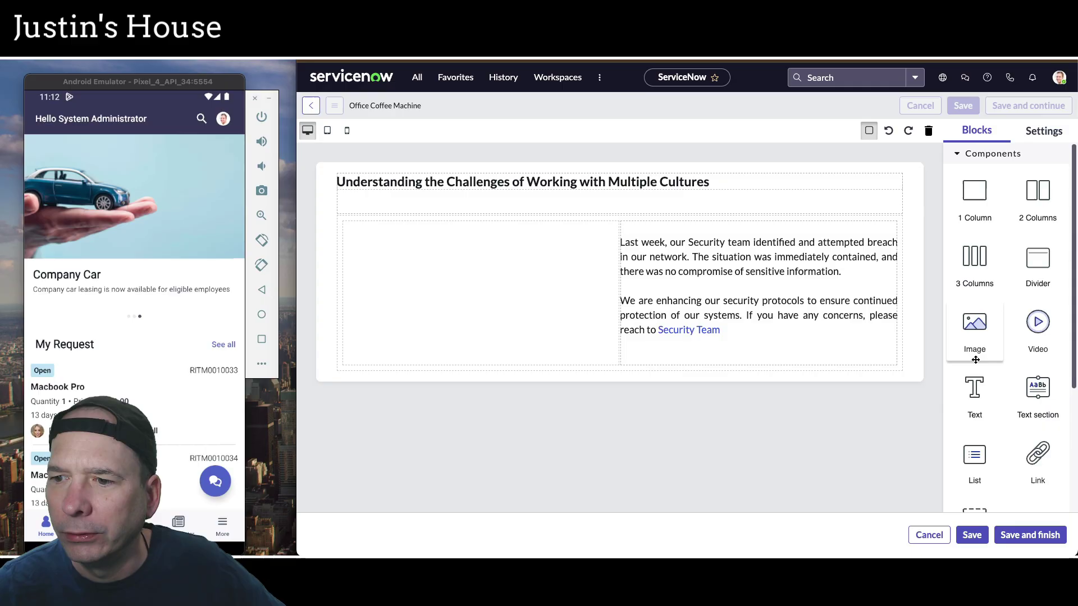
{"action": "left_click_drag", "start_coordinate": [975, 360], "coordinate": [444, 296]}
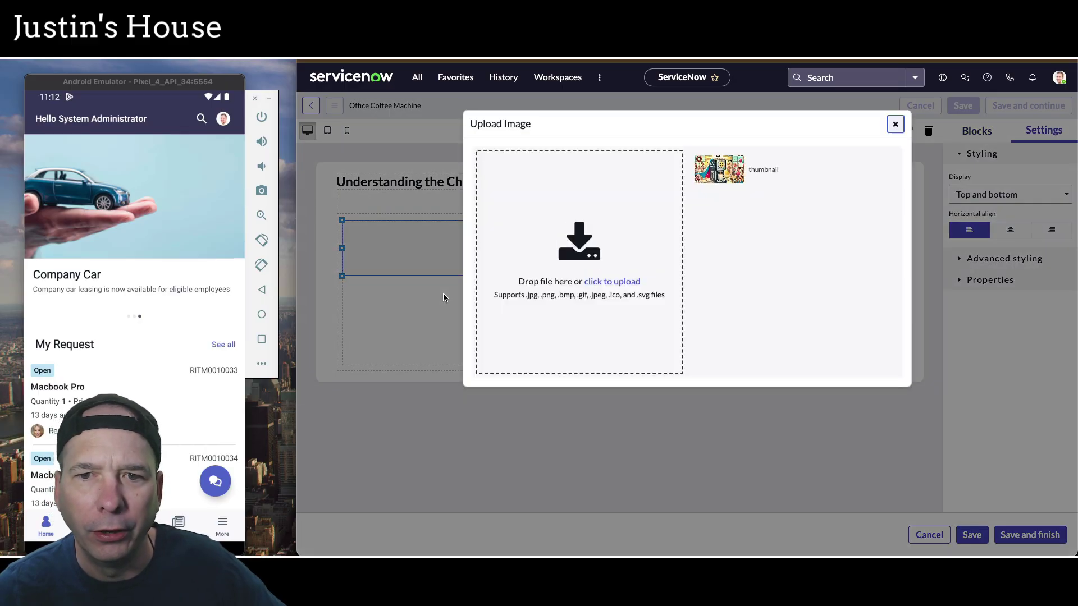
{"action": "left_click", "coordinate": [617, 281]}
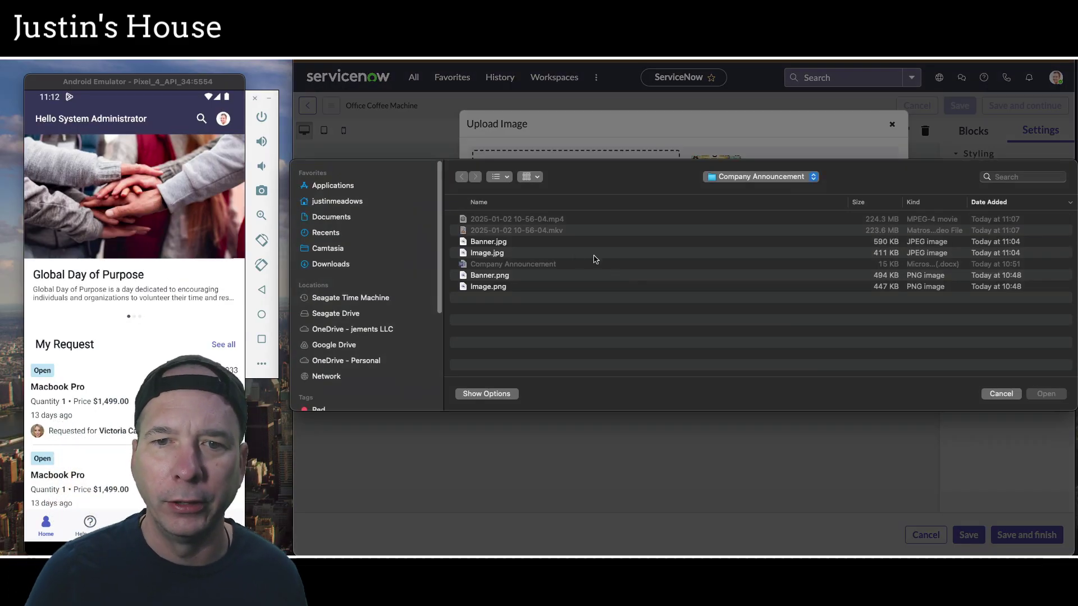
{"action": "double_click", "coordinate": [489, 253]}
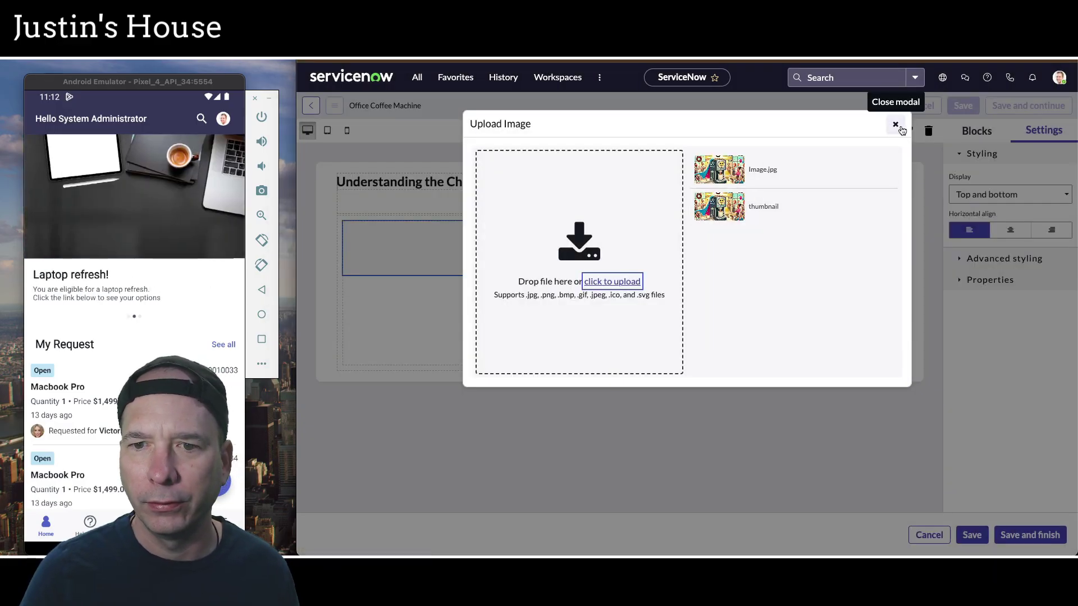
{"action": "left_click", "coordinate": [758, 170]}
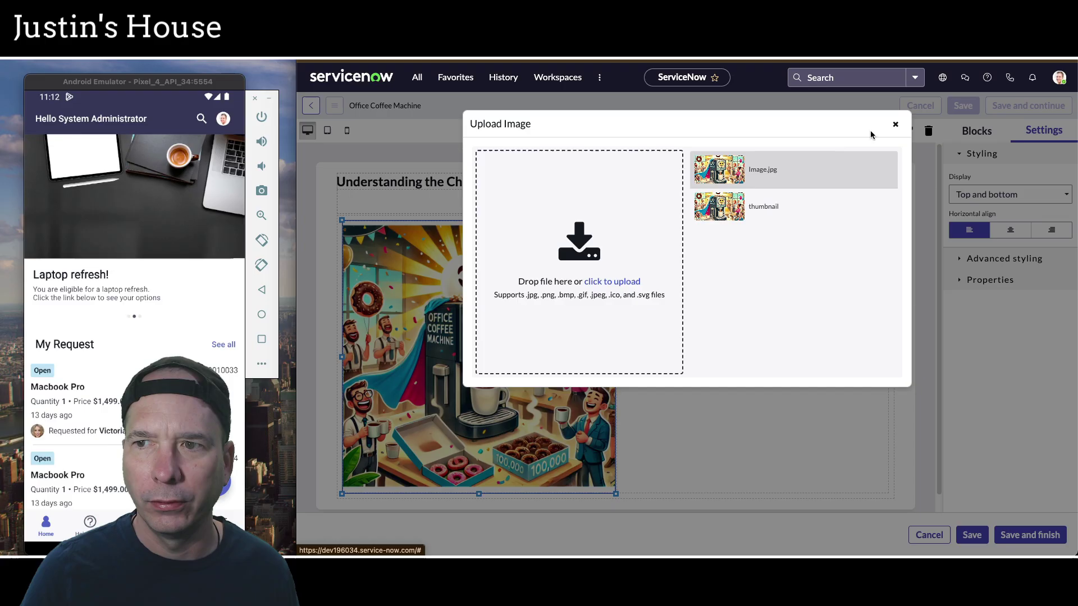
{"action": "left_click", "coordinate": [895, 124]}
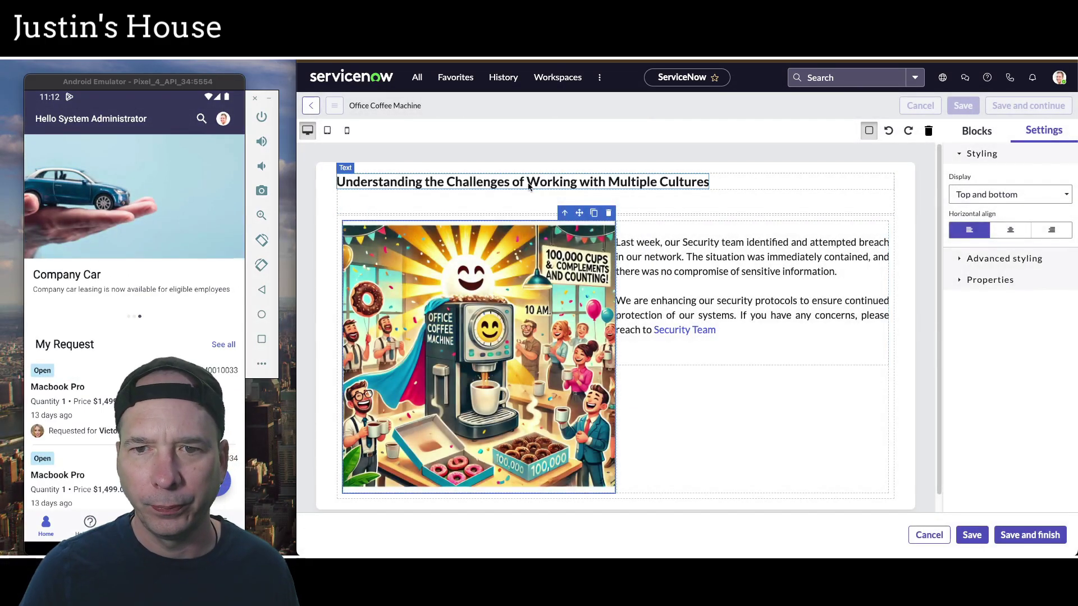
Step: Clear the old heading text and paste in the Big News headline
{"action": "left_click", "coordinate": [529, 185]}
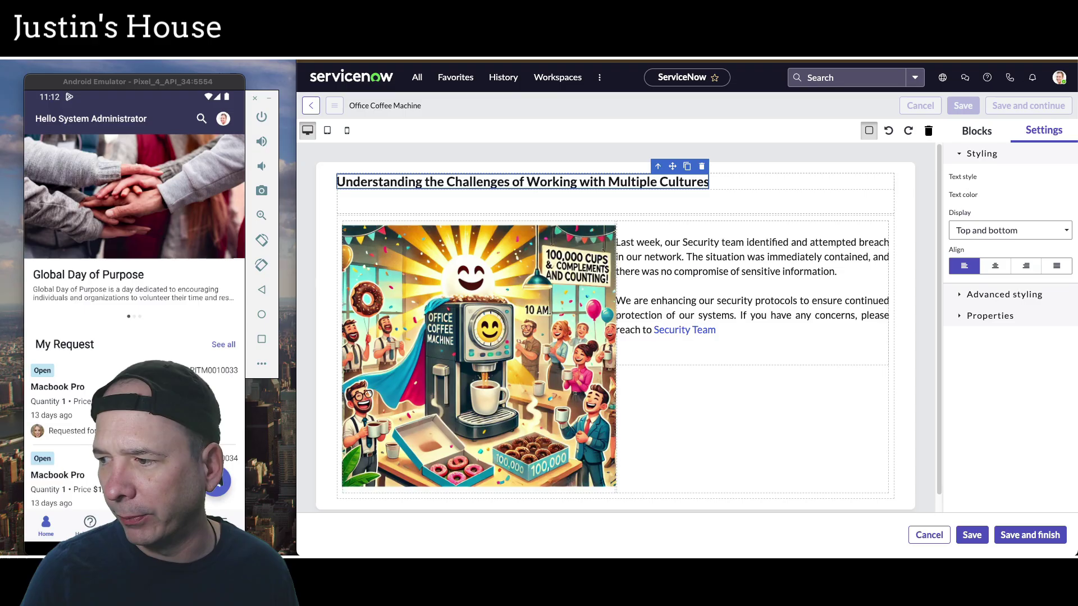
{"action": "double_click", "coordinate": [680, 181]}
{"action": "key", "text": "BackSpace"}
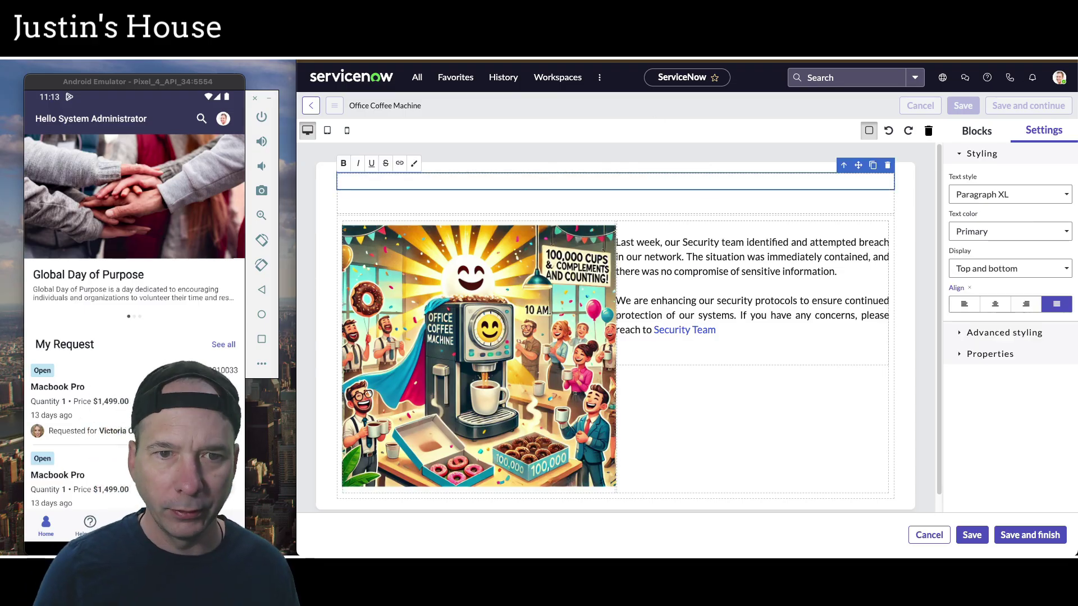
{"action": "type", "text": "🚀 Big News: Office Coffee Machine Achieves Hero Status! ☕"}
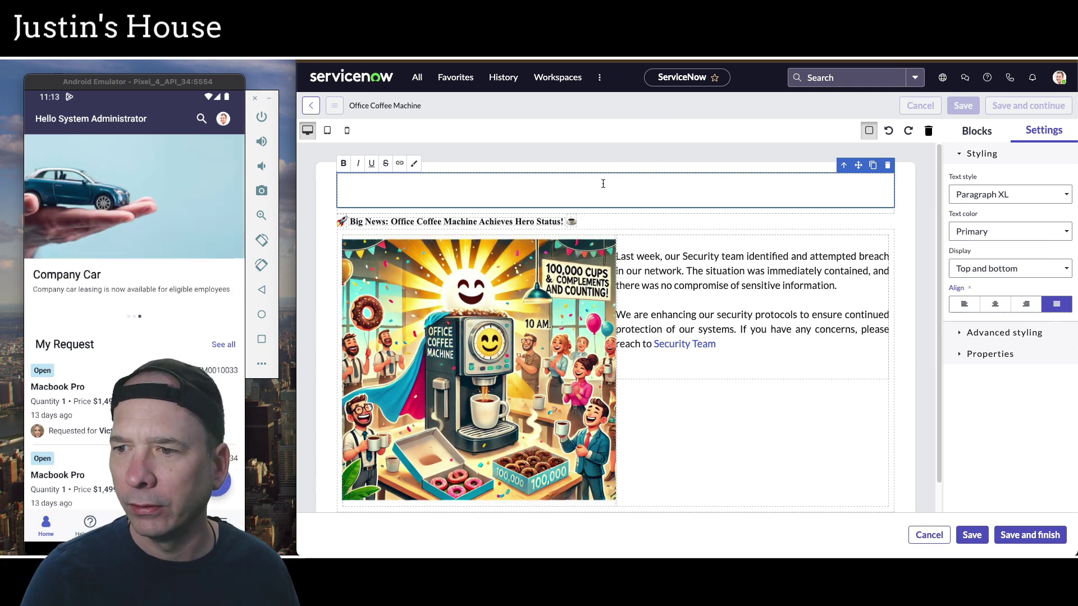
{"action": "type", "text": "🚀 Big News: Office Coffee Machine Achieves Hero Status! ☕"}
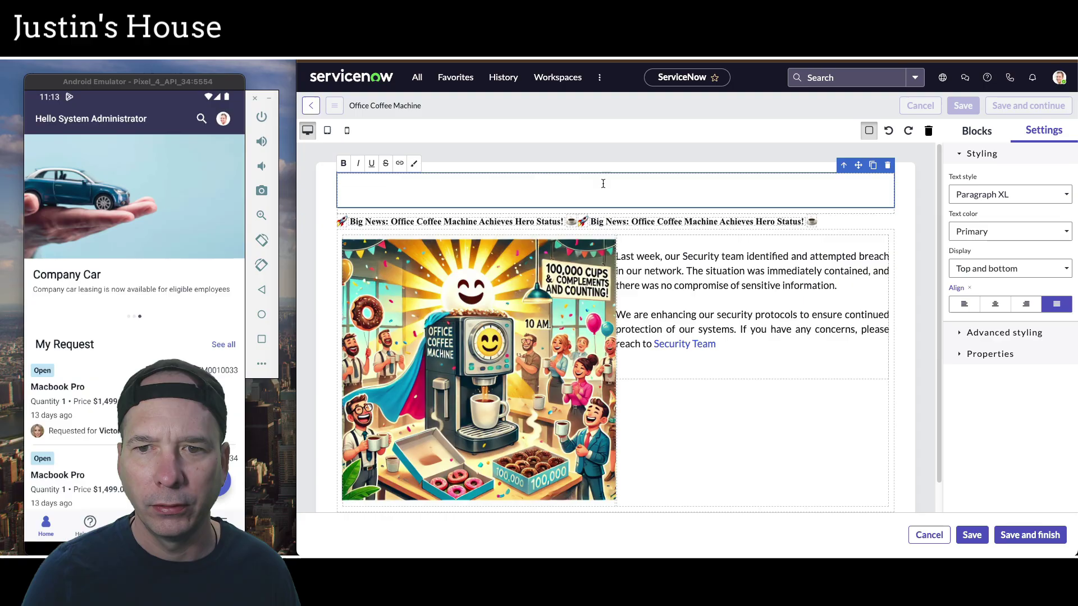
Step: Remove the duplicated headline lines and trailing emojis left by the paste
{"action": "left_click", "coordinate": [816, 222]}
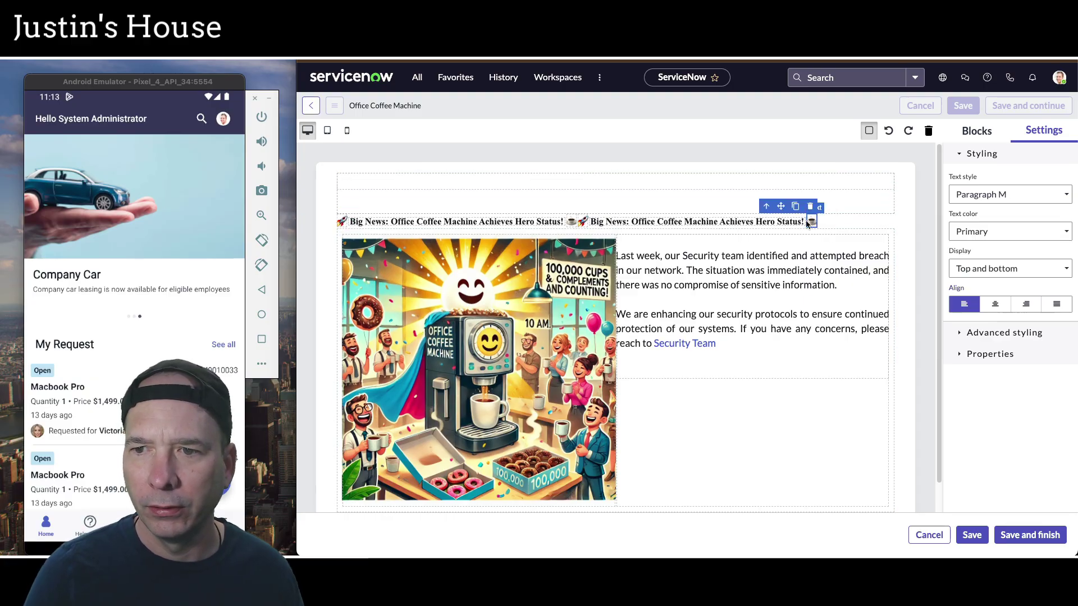
{"action": "left_click", "coordinate": [809, 206]}
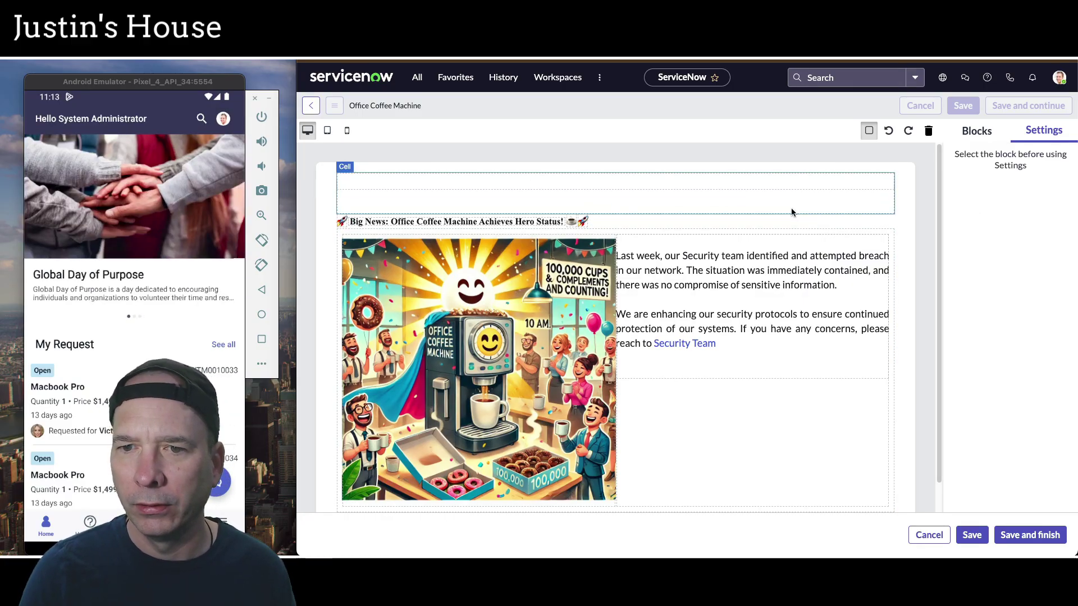
{"action": "left_click", "coordinate": [584, 221]}
{"action": "key", "text": "Delete"}
{"action": "left_click", "coordinate": [571, 222]}
{"action": "key", "text": "Delete"}
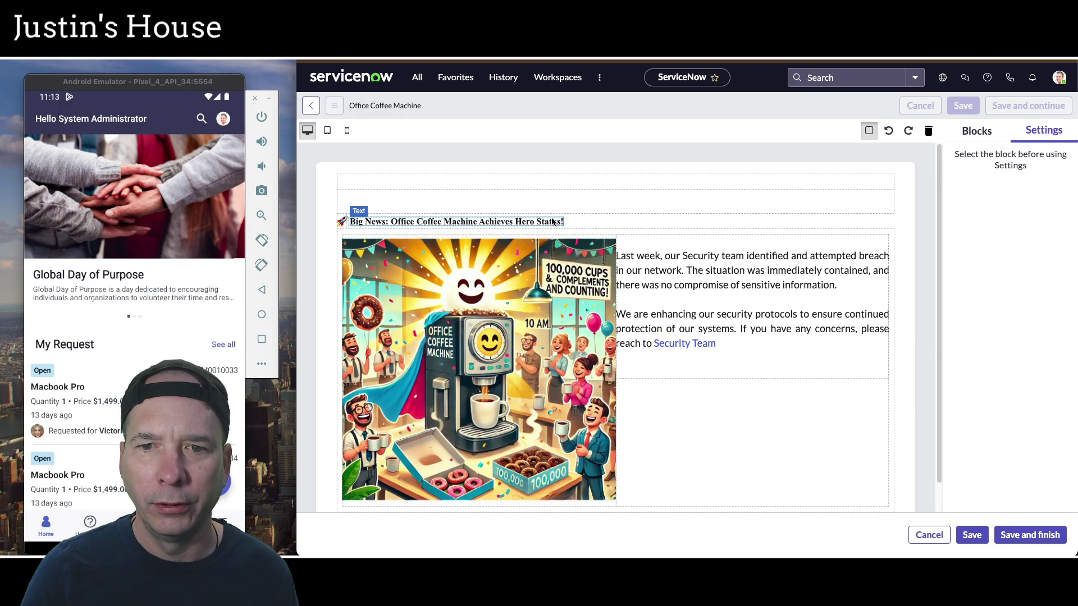
{"action": "left_click", "coordinate": [342, 220]}
{"action": "left_click", "coordinate": [348, 205]}
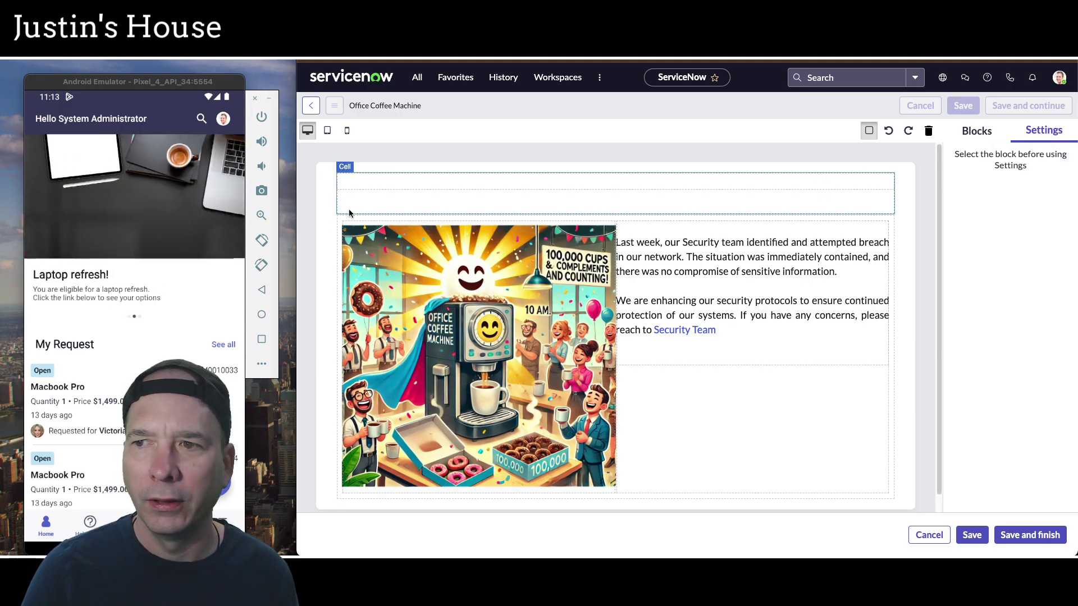
Step: Type 'Big News: Office Coffee Machine Achieves Hero Status' into the empty heading block
{"action": "left_click", "coordinate": [502, 186]}
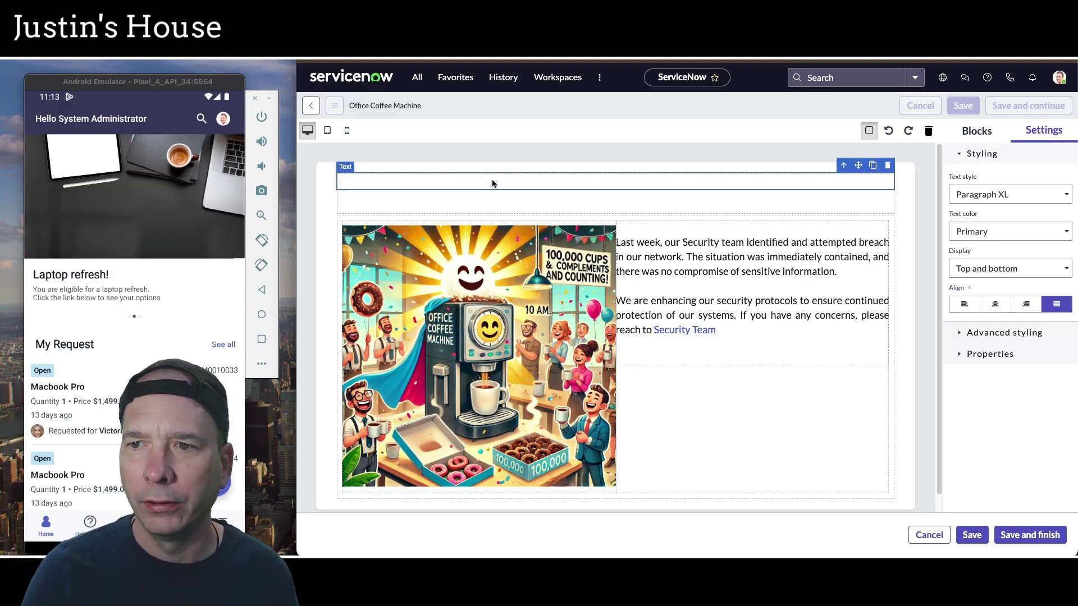
{"action": "left_click", "coordinate": [492, 182]}
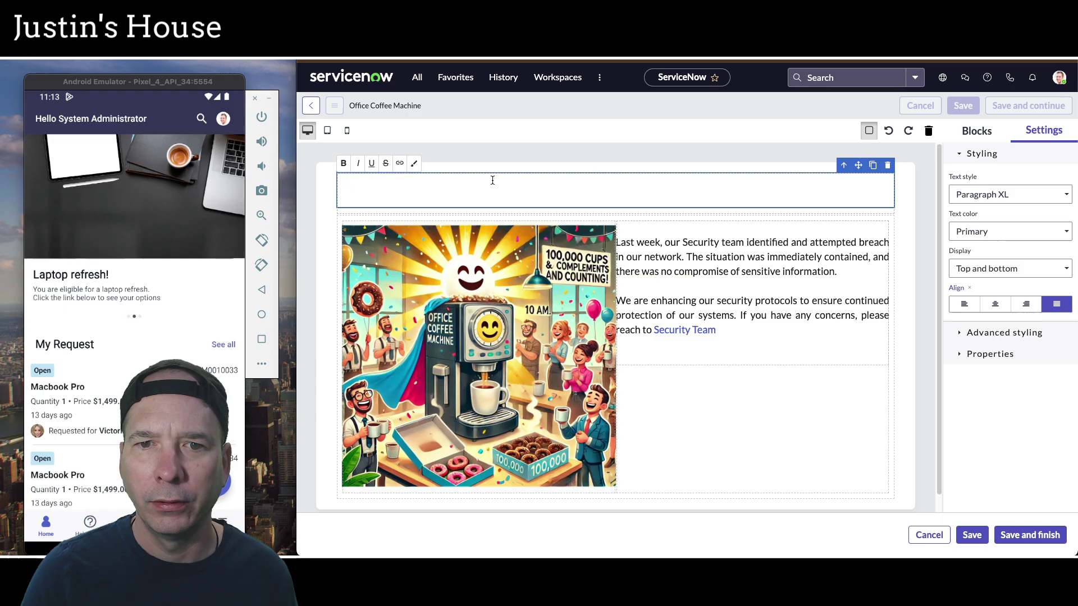
{"action": "type", "text": "dfsfdg"}
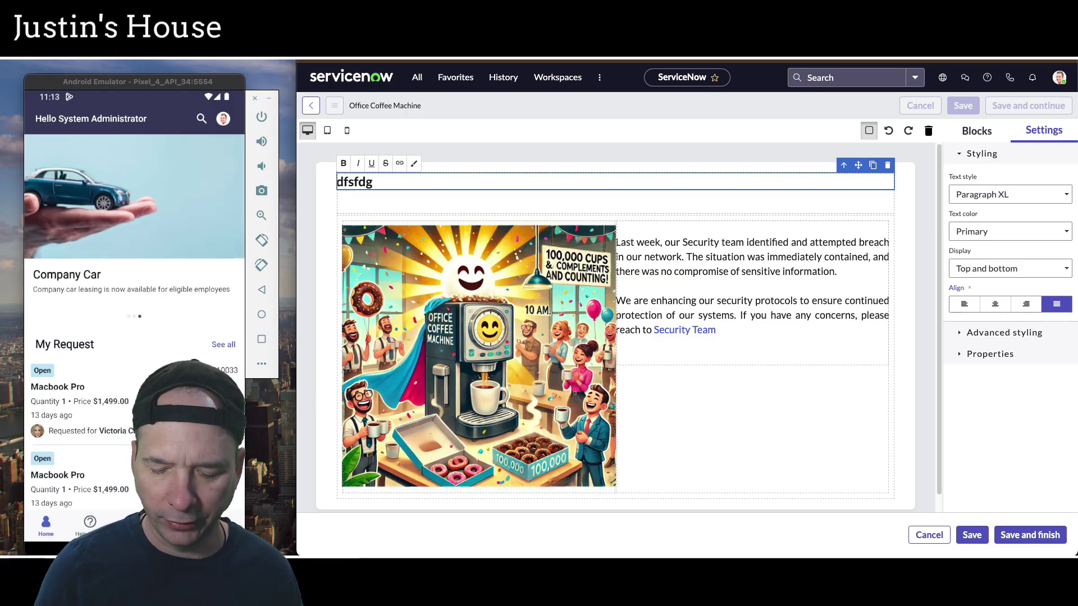
{"action": "key", "text": "BackSpace"}
{"action": "key", "text": "BackSpace"}
{"action": "key", "text": "BackSpace"}
{"action": "key", "text": "BackSpace"}
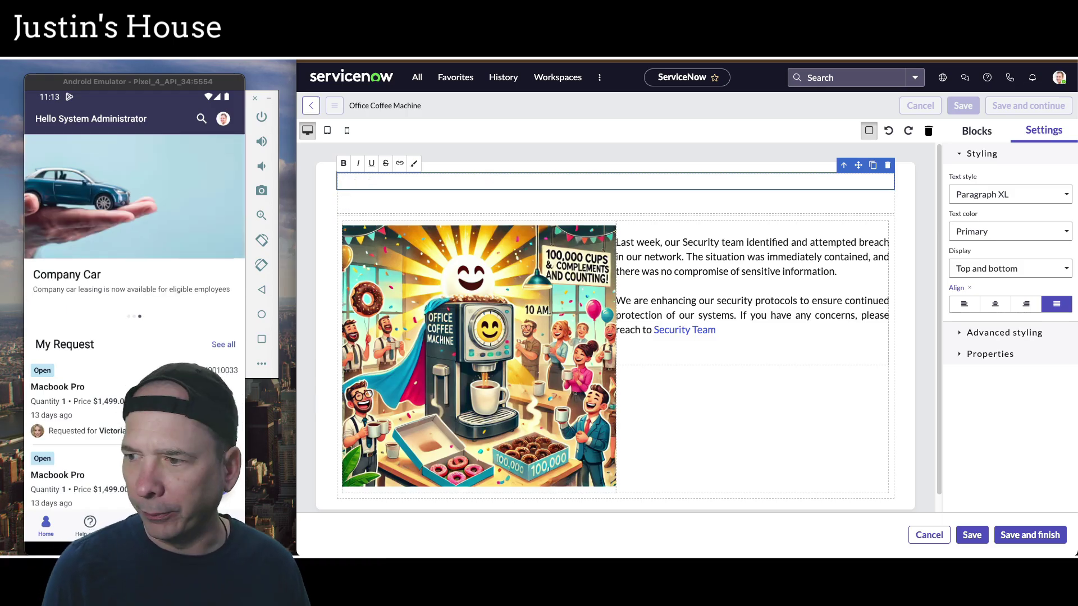
{"action": "type", "text": "Big News: O"}
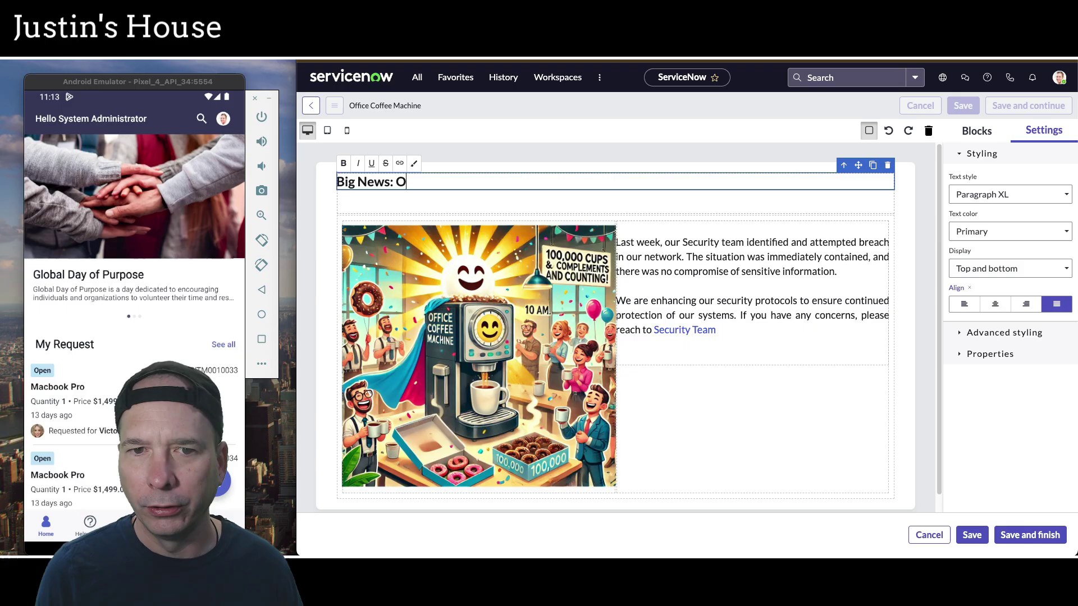
{"action": "type", "text": "ffice Coffee Ma"}
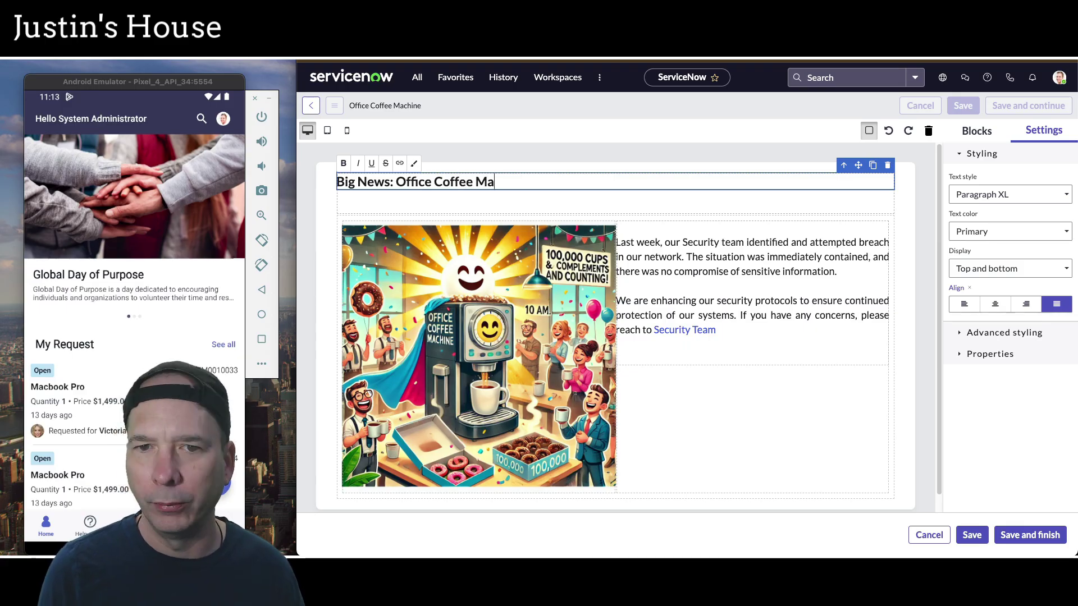
{"action": "type", "text": "chine Achieves Hero"}
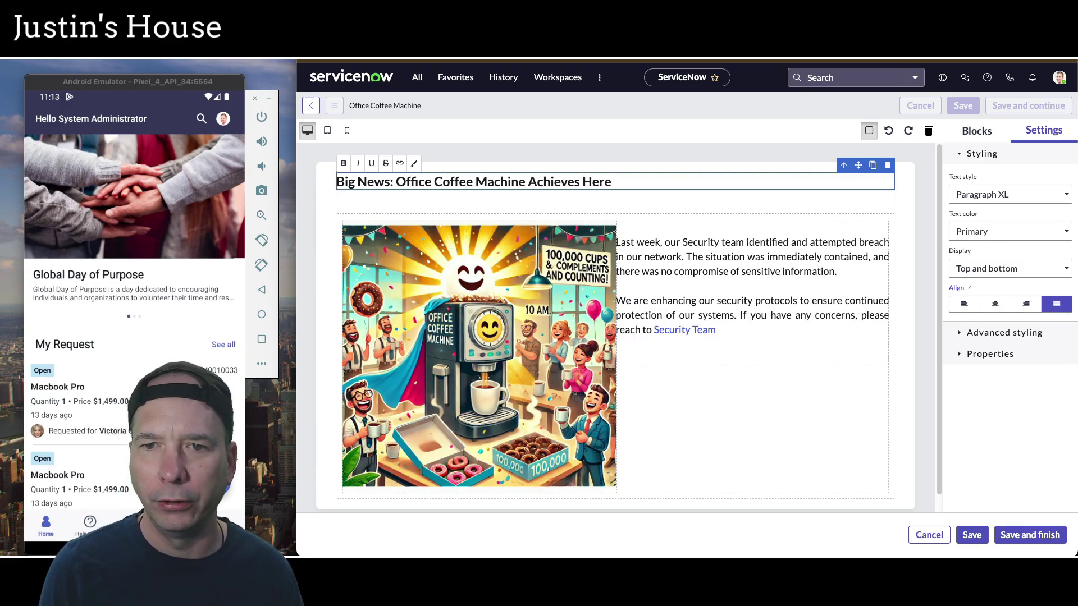
{"action": "type", "text": " Status!"}
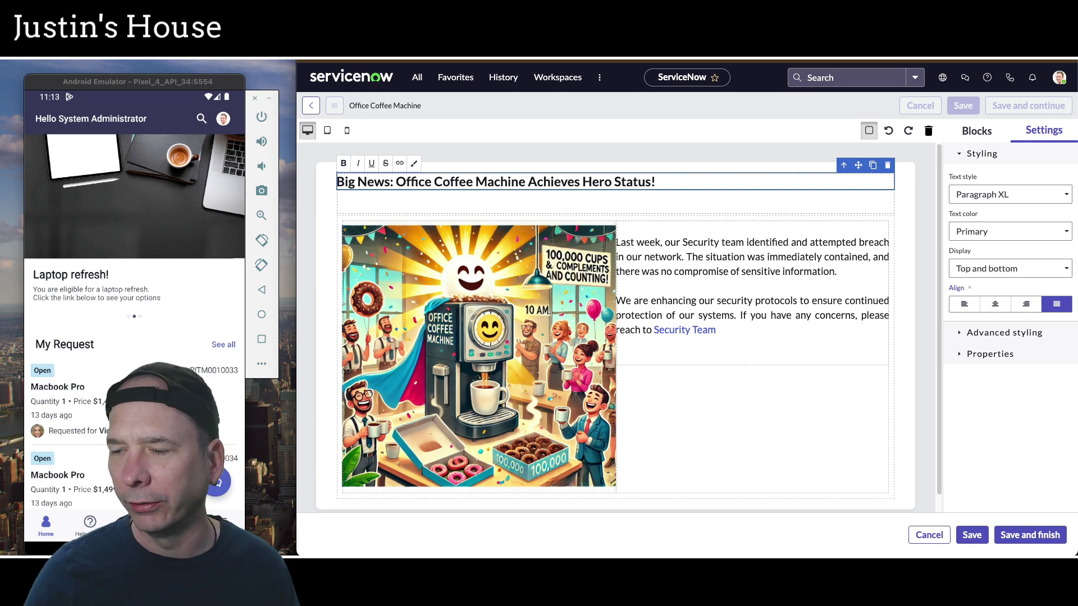
Step: Add a text block under the headline reading 'Breaking grounds and hearts, one cup at a time.' in italics
{"action": "left_click", "coordinate": [474, 200]}
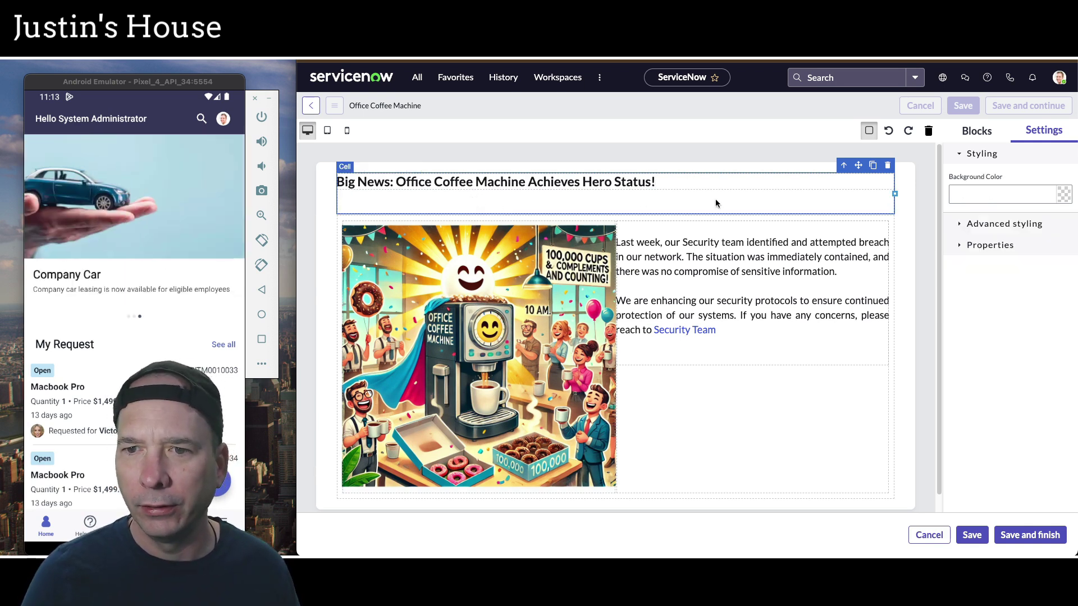
{"action": "left_click", "coordinate": [954, 133]}
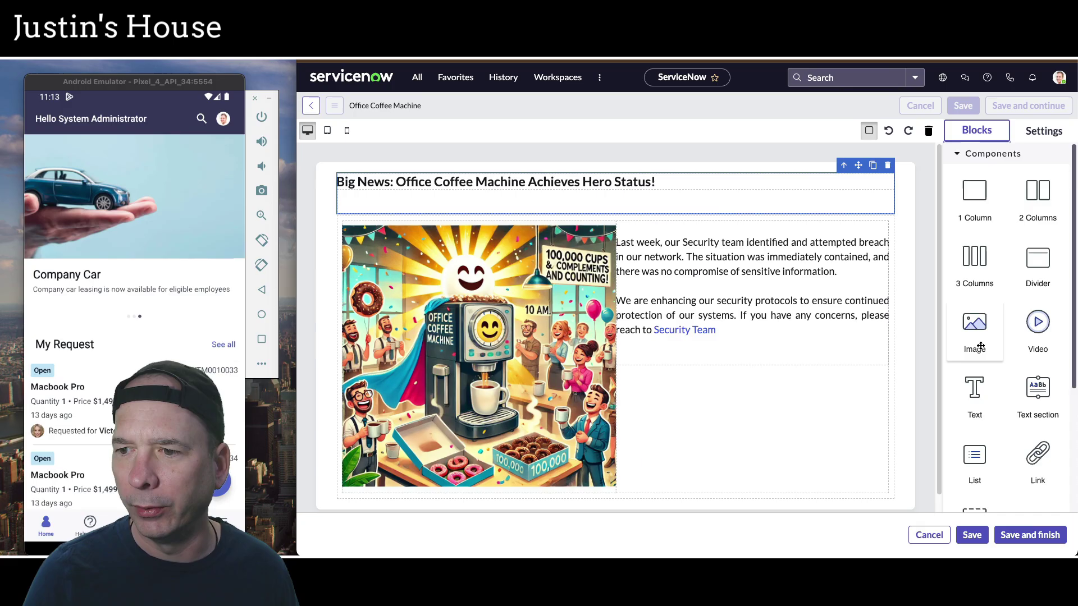
{"action": "left_click_drag", "start_coordinate": [982, 396], "coordinate": [548, 211]}
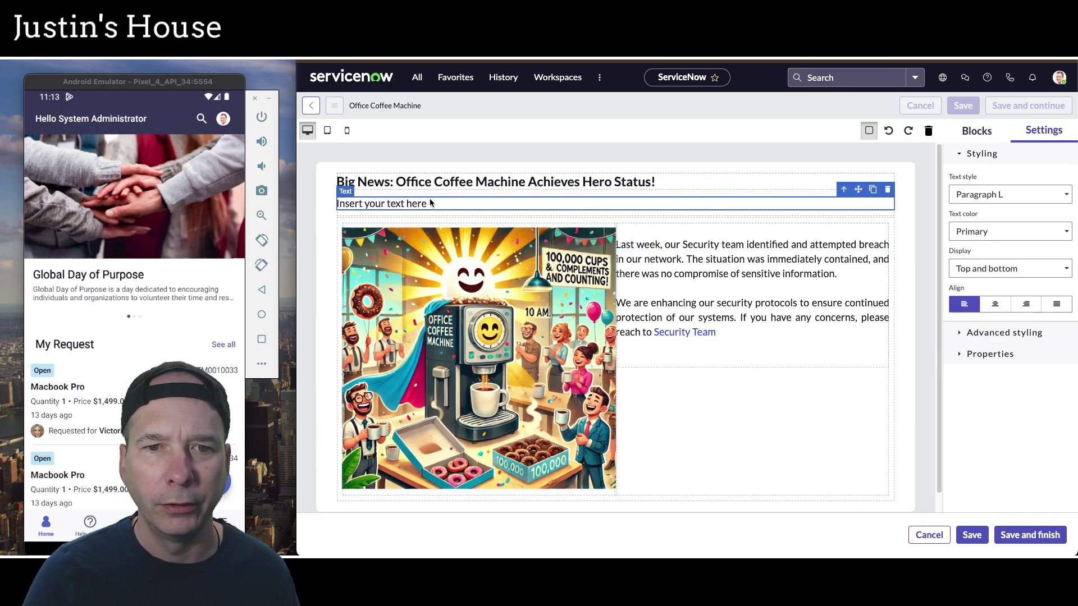
{"action": "left_click", "coordinate": [422, 203]}
{"action": "key", "text": "ctrl+a"}
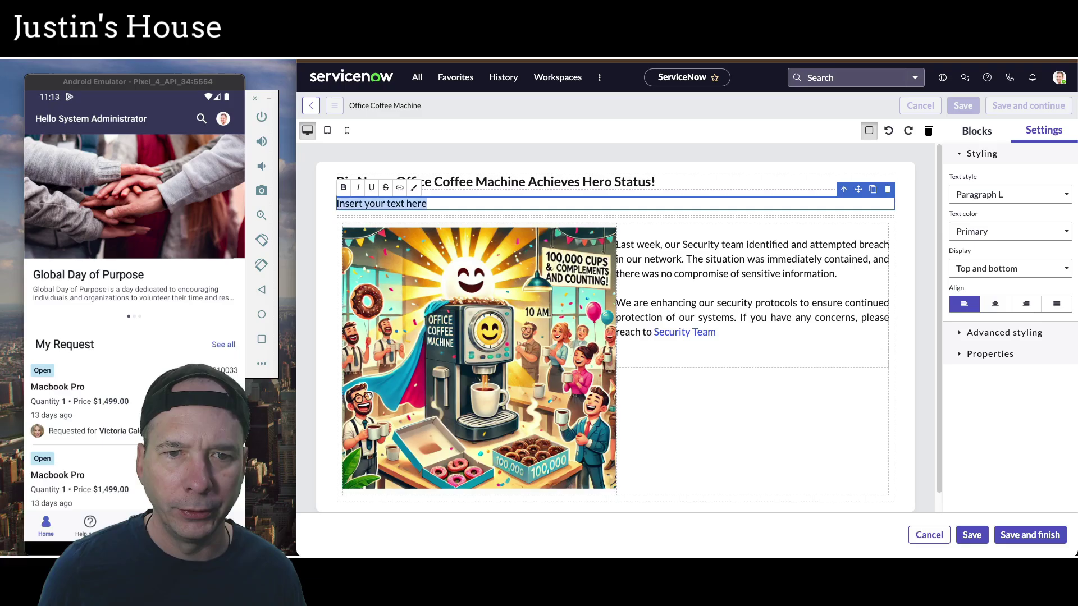
{"action": "type", "text": "Breaking grounds and"}
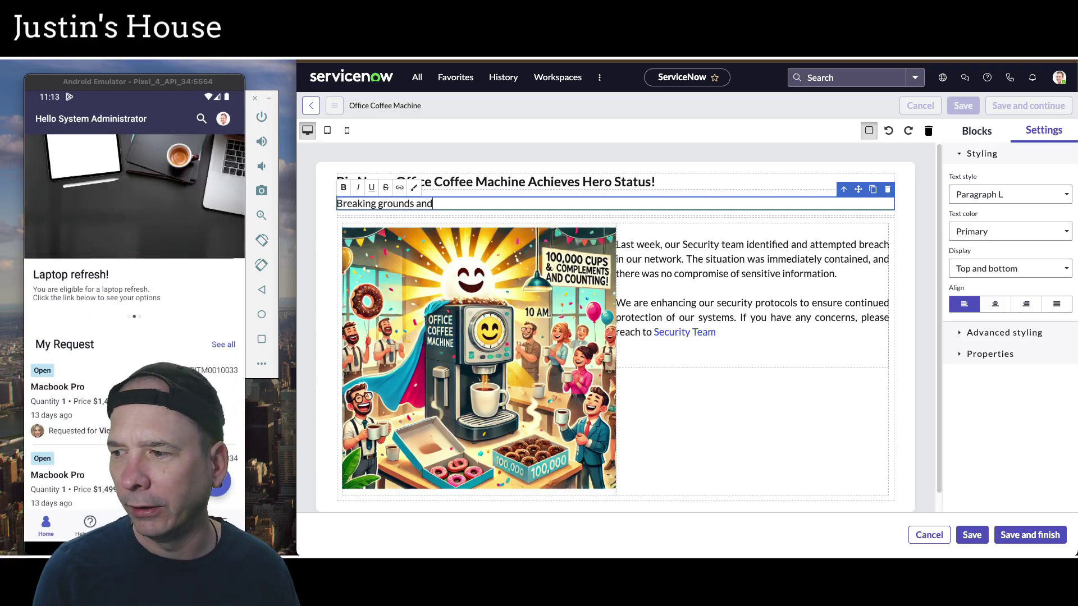
{"action": "type", "text": " hearts, one cup at a time."}
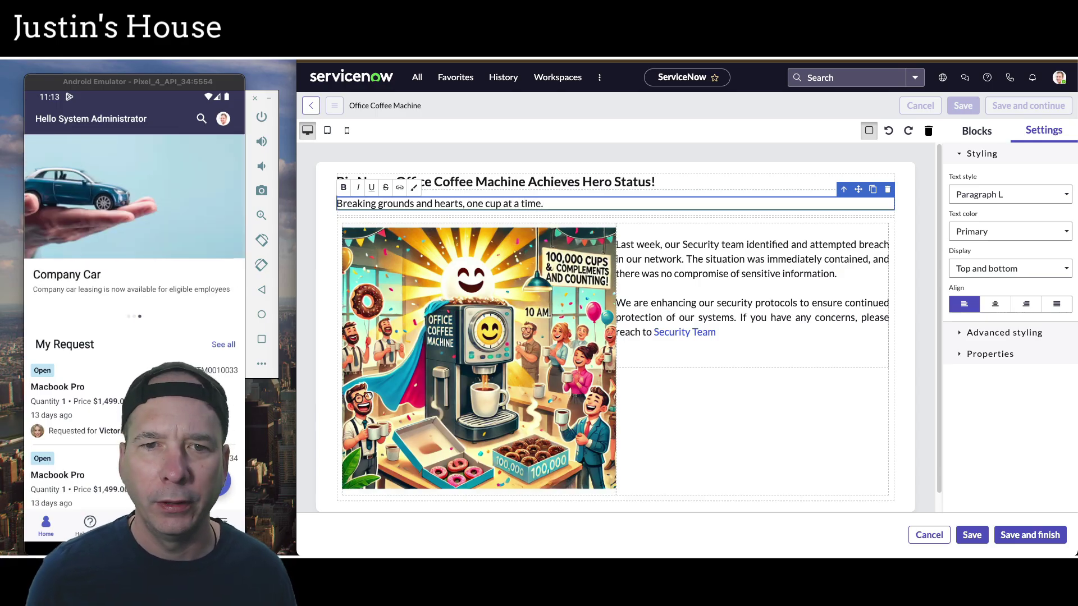
{"action": "key", "text": "ctrl+a"}
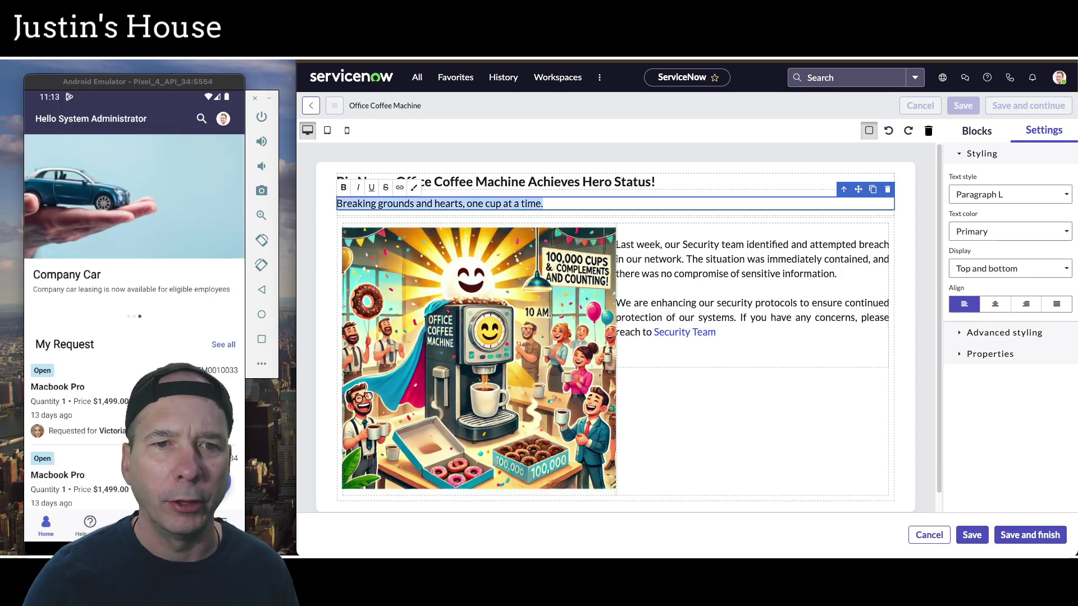
{"action": "left_click", "coordinate": [358, 187]}
{"action": "left_click", "coordinate": [746, 275]}
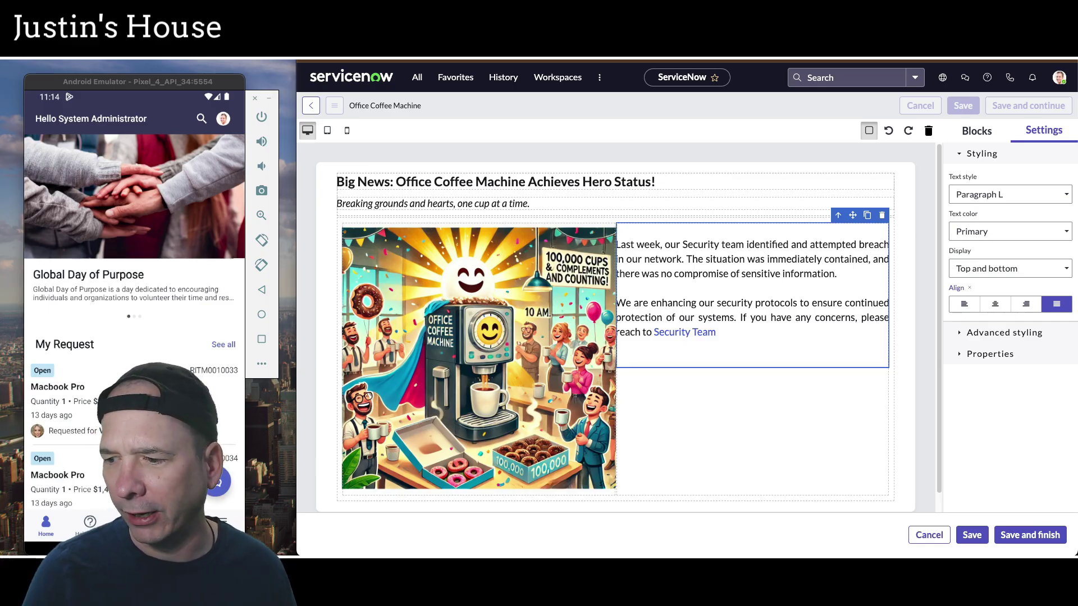
Step: Replace the two security breach paragraphs beside the image with the pasted coffee machine announcement
{"action": "left_click", "coordinate": [720, 331]}
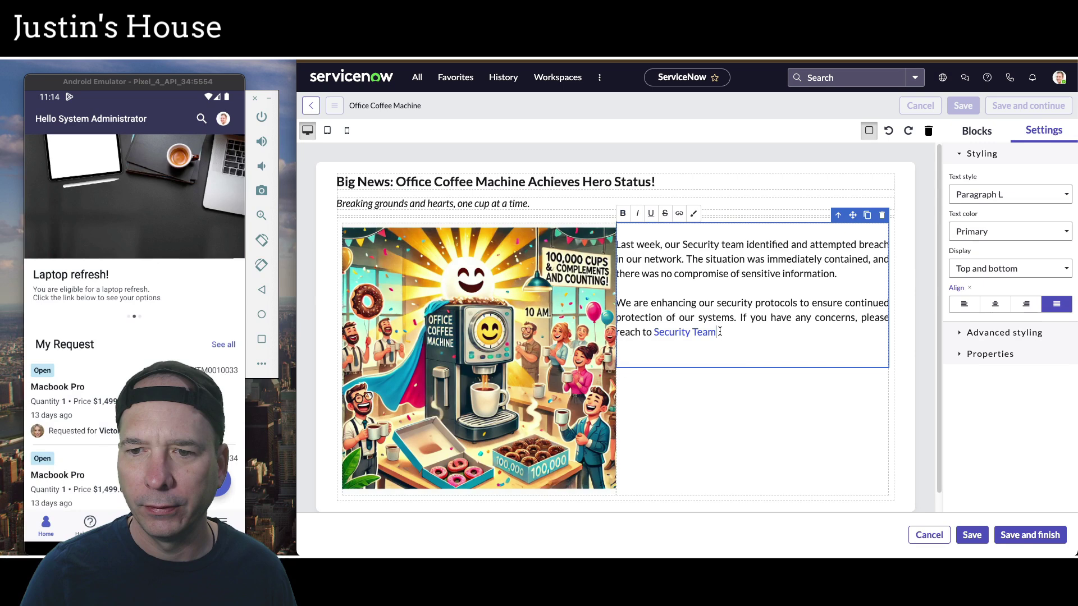
{"action": "left_click_drag", "start_coordinate": [719, 332], "coordinate": [616, 244]}
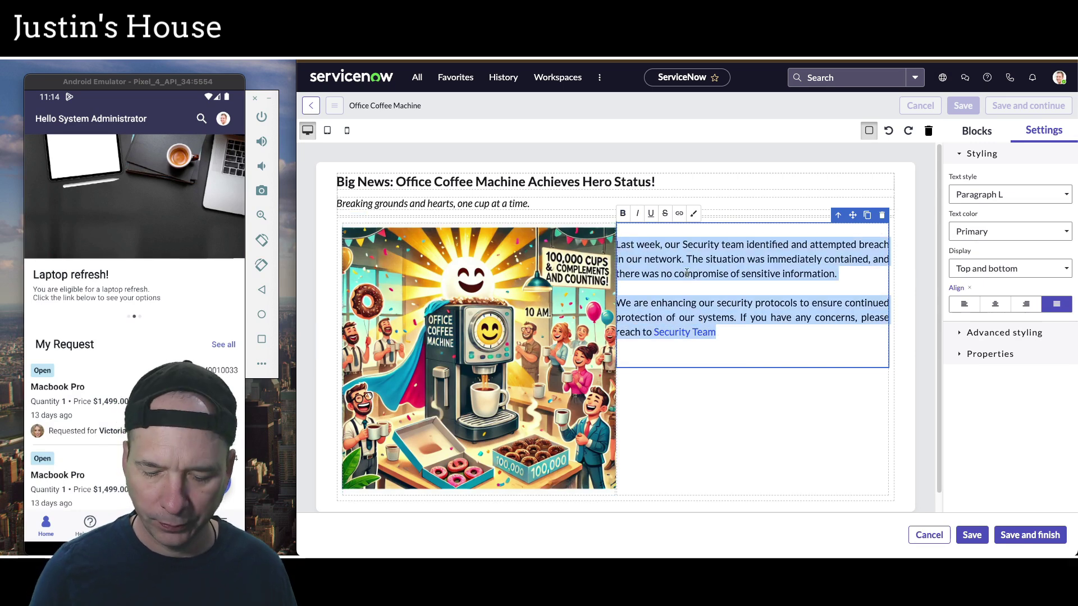
{"action": "key", "text": "BackSpace"}
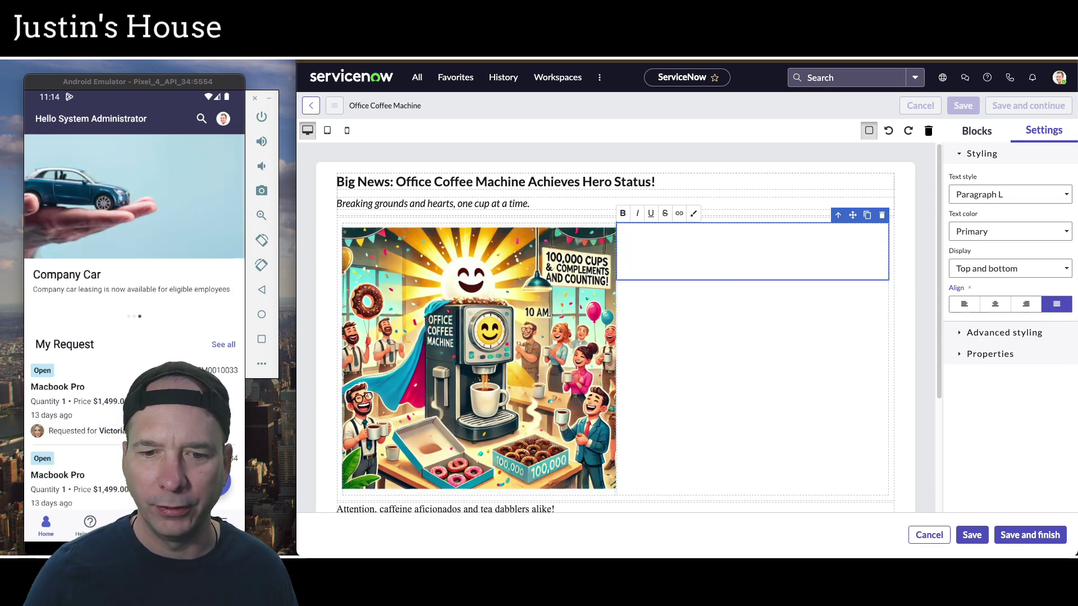
{"action": "scroll", "coordinate": [746, 326], "scroll_direction": "down", "scroll_amount": 4}
{"action": "scroll", "coordinate": [646, 296], "scroll_direction": "up", "scroll_amount": 4}
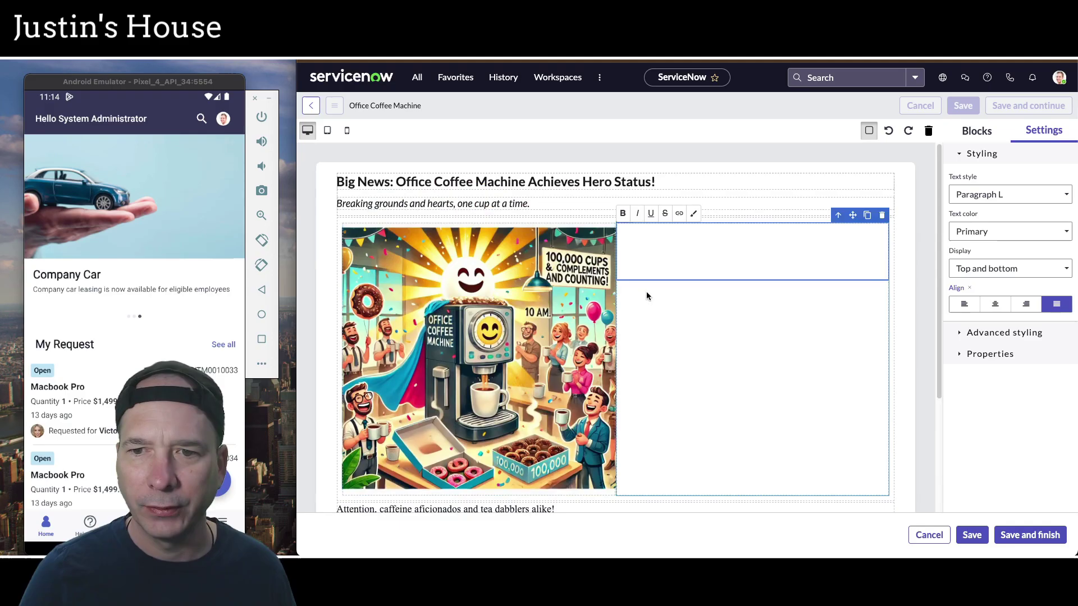
{"action": "type", "text": "Attention, caffeine aficionados and tea dabblers alike! Today marks a historic moment in workplace culture: our beloved office coffee machine, lovingly dubbed \"Brewce Willis,\" has hit an unprecedented milestone—serving its 100,000th cup of liquid motivation! 🎉 That's enough coffee to power a rocket to the moon—or at least to get us through a Monday morning meeting. To celebrate this monumental achievement (and to give Brewce a much-deserved filter change), we're inviting everyone to a \"Coffee & Compliments\" Break in the break room tomorrow at 10 AM. Bring your favorite mug and your best Brewce-approved pun—yes, we're looking at you, latte art enthusiasts. Plus, rumor has it there might be donuts. 🍩✨"}
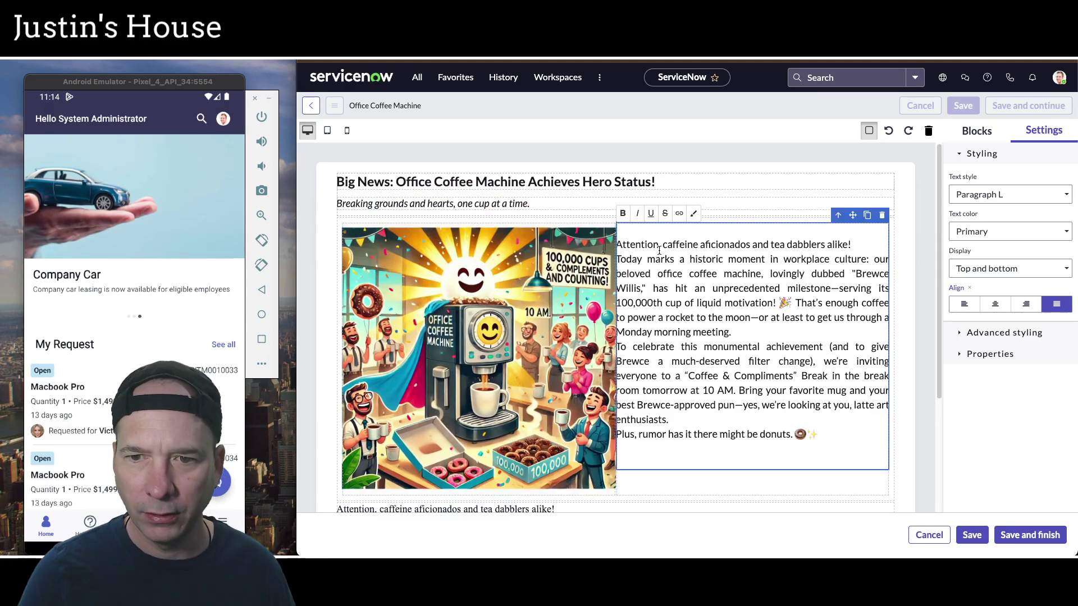
{"action": "scroll", "coordinate": [649, 357], "scroll_direction": "down", "scroll_amount": 3}
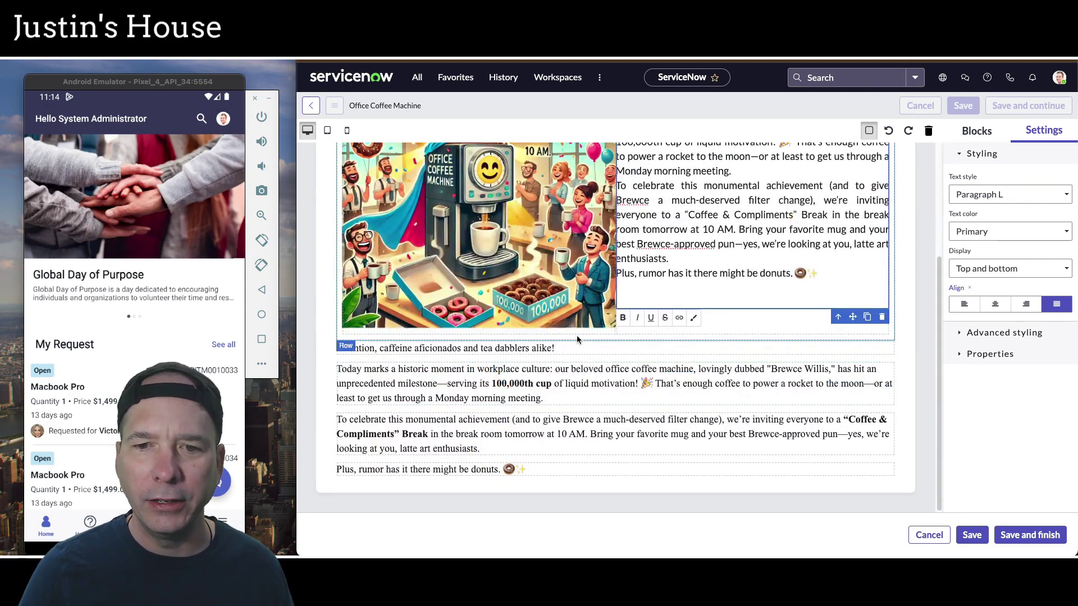
{"action": "scroll", "coordinate": [710, 350], "scroll_direction": "up", "scroll_amount": 3}
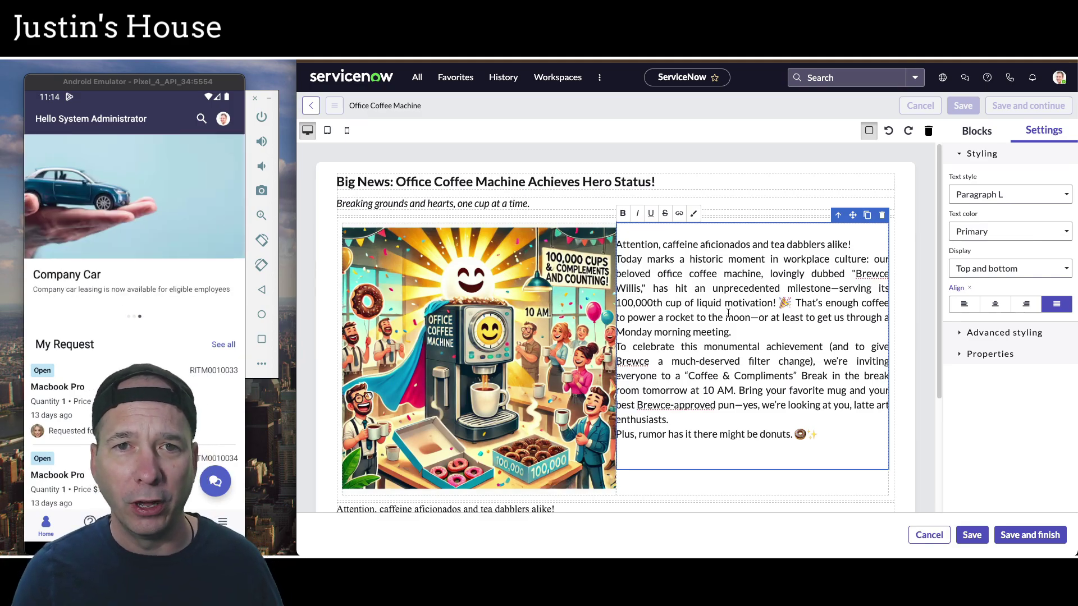
Step: Delete the duplicate 'Attention…', 'Today marks…', 'To celebrate…' and 'Plus, rumor…' blocks below the image
{"action": "scroll", "coordinate": [706, 404], "scroll_direction": "down", "scroll_amount": 1}
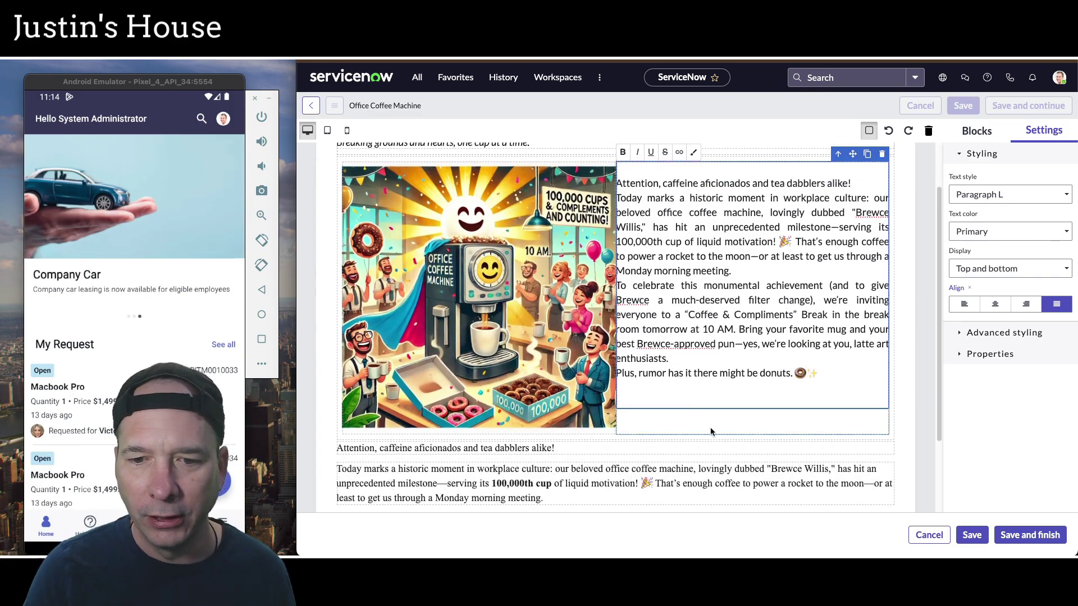
{"action": "left_click", "coordinate": [867, 447]}
{"action": "left_click", "coordinate": [885, 434]}
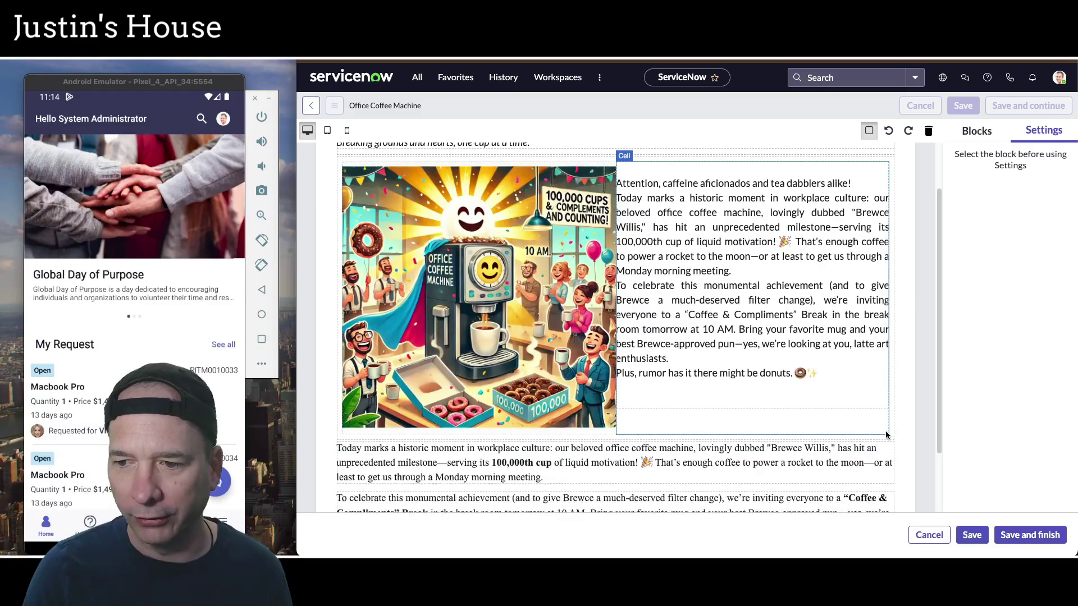
{"action": "left_click", "coordinate": [881, 446]}
{"action": "left_click", "coordinate": [887, 433]}
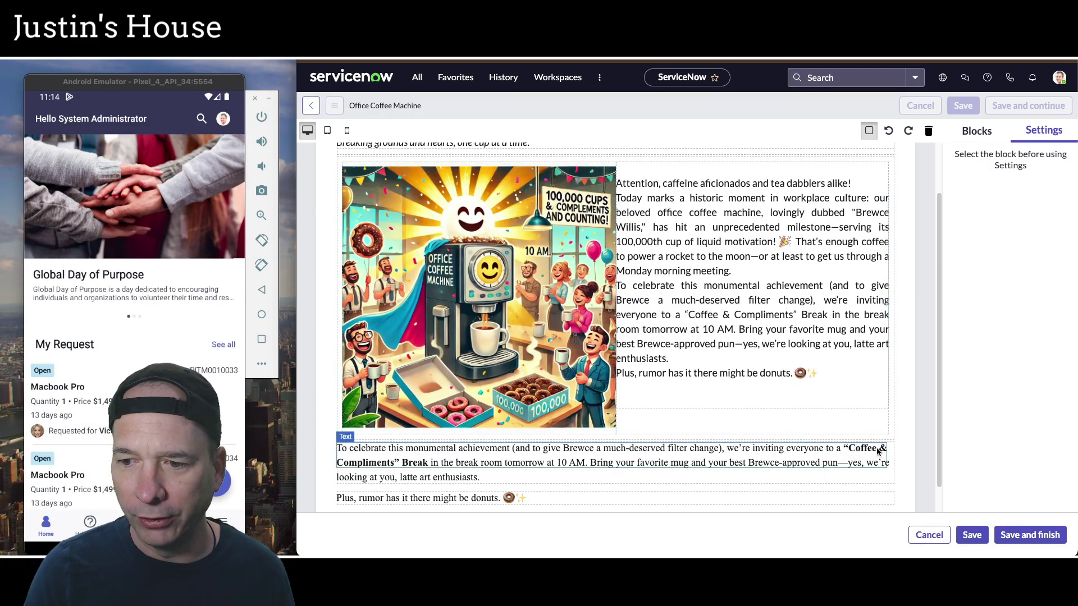
{"action": "left_click", "coordinate": [884, 446]}
{"action": "left_click", "coordinate": [874, 449]}
{"action": "left_click", "coordinate": [833, 451]}
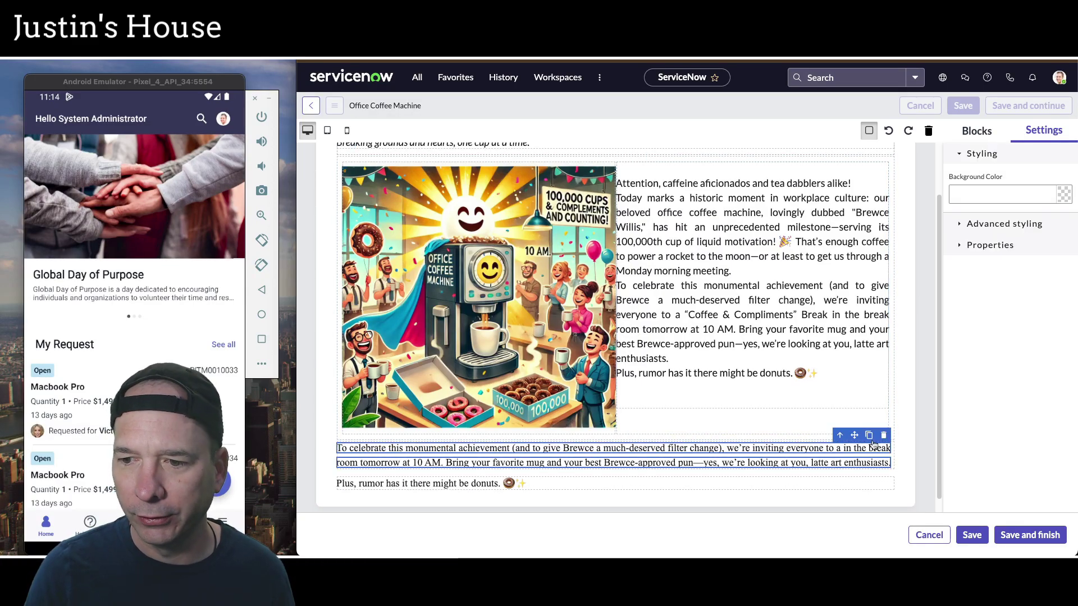
{"action": "left_click", "coordinate": [885, 436]}
{"action": "left_click", "coordinate": [840, 463]}
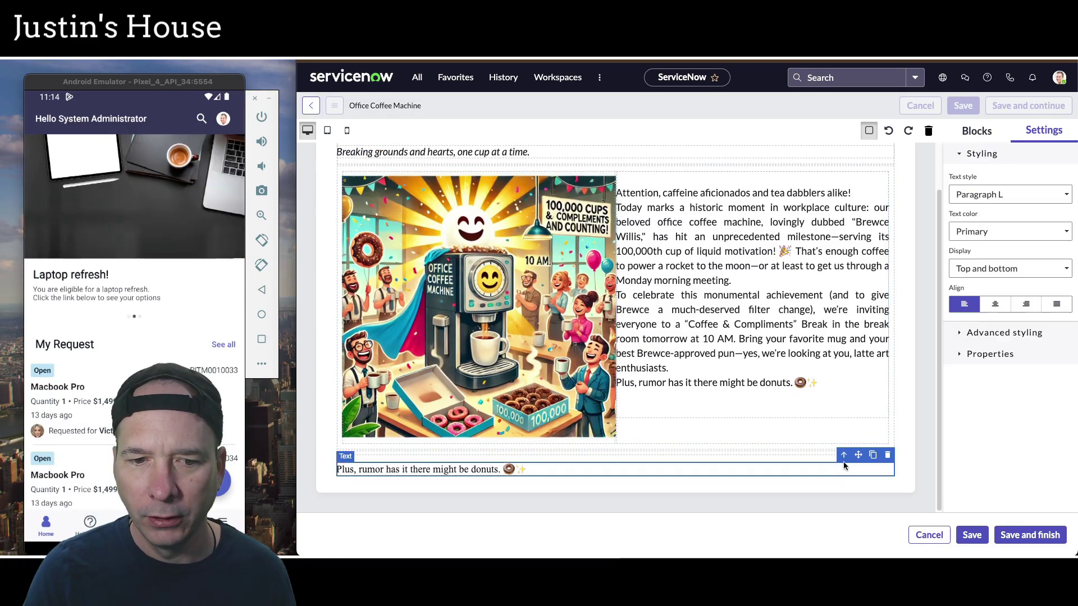
{"action": "left_click", "coordinate": [888, 455]}
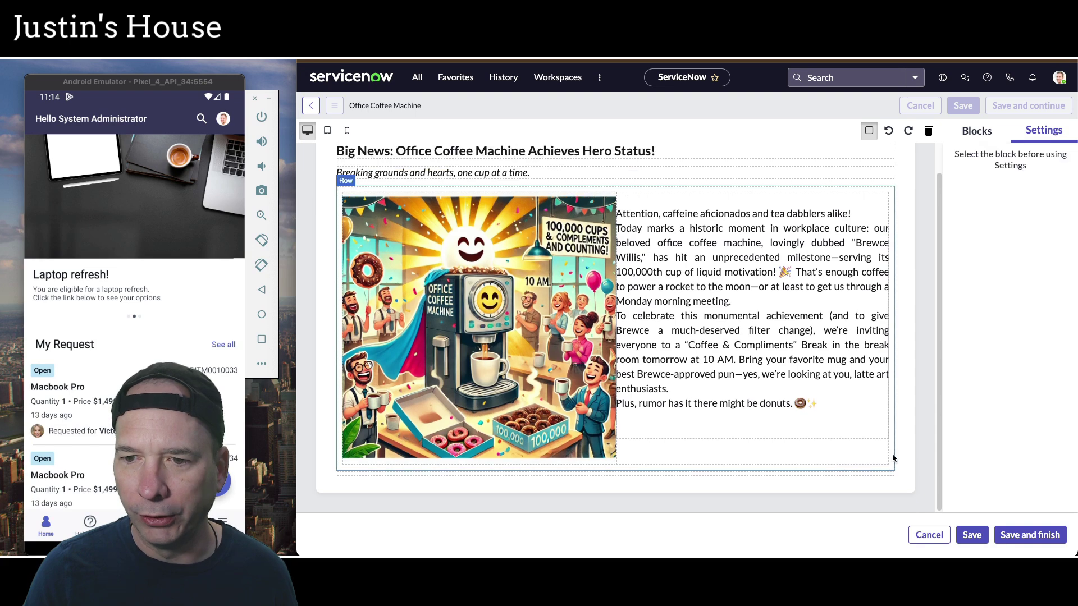
{"action": "left_click", "coordinate": [857, 217]}
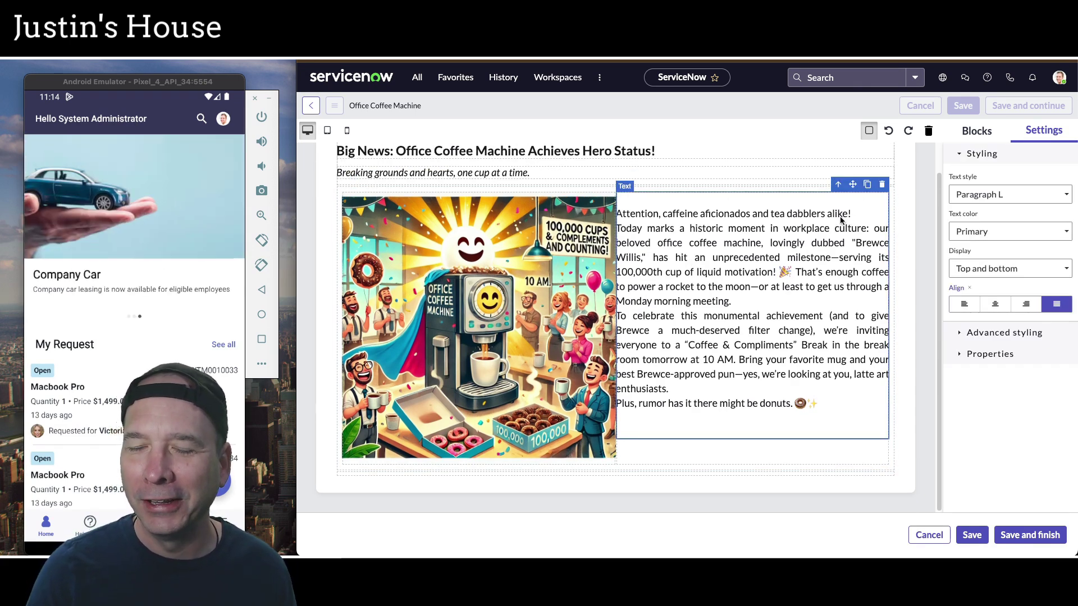
Step: Give the announcement text block 5 px left and right padding
{"action": "left_click", "coordinate": [621, 229]}
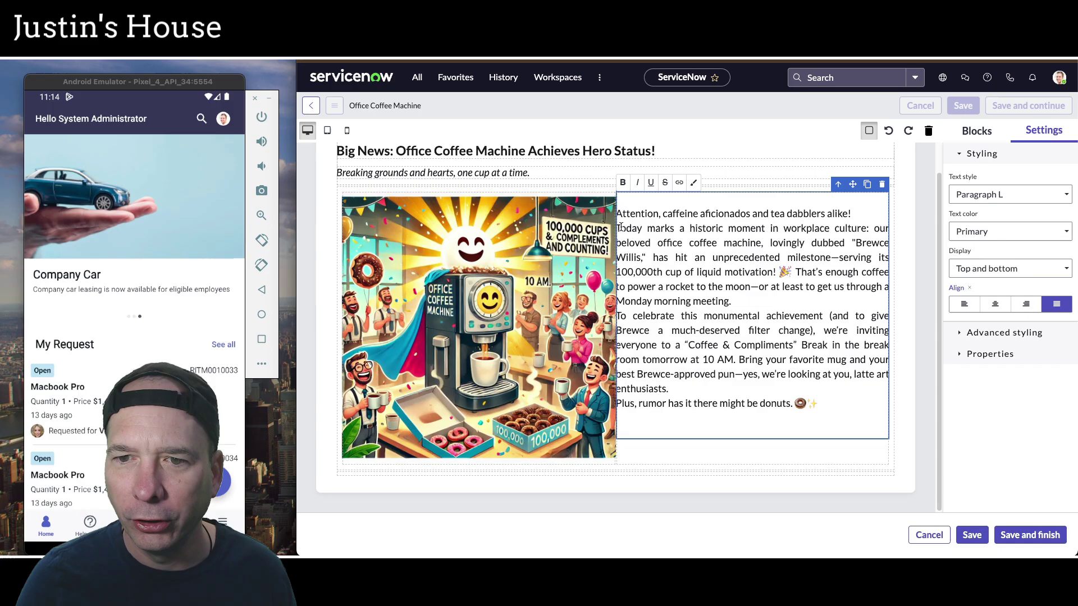
{"action": "left_click", "coordinate": [963, 354]}
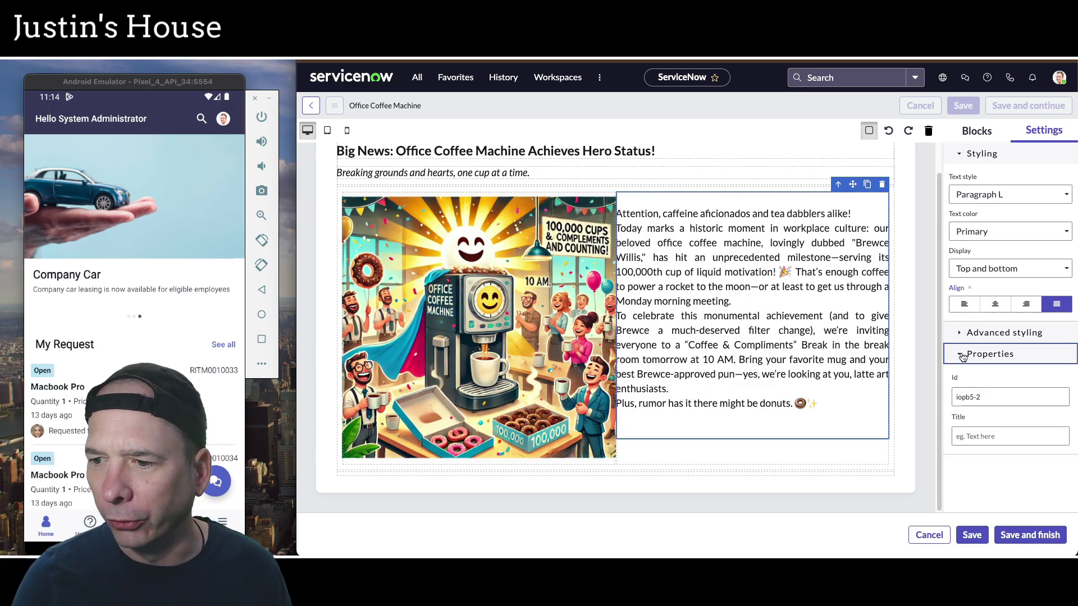
{"action": "left_click", "coordinate": [955, 333]}
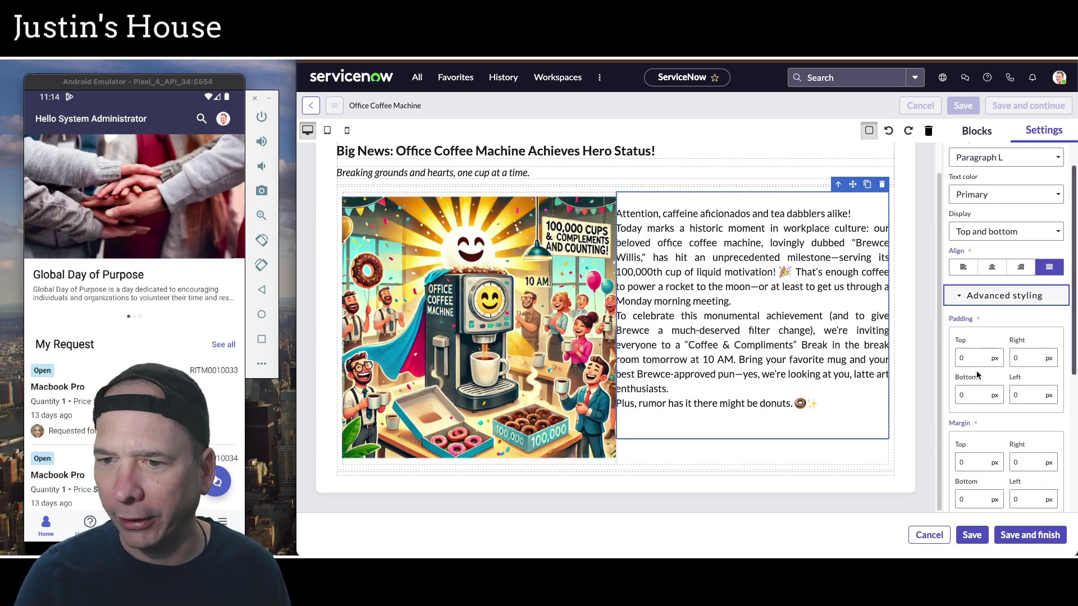
{"action": "left_click", "coordinate": [1027, 394]}
{"action": "type", "text": "5"}
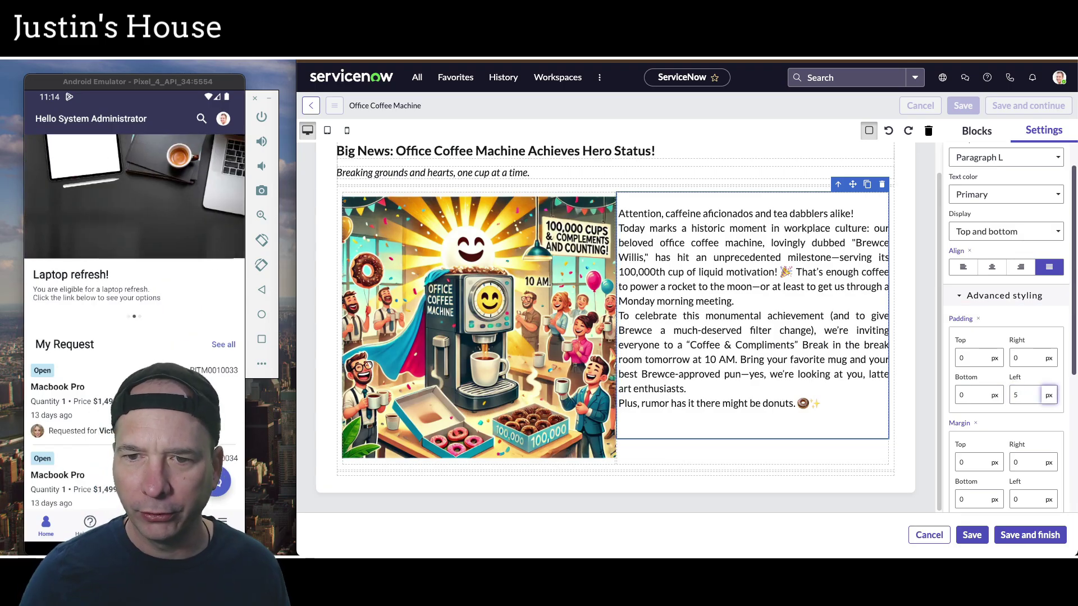
{"action": "left_click", "coordinate": [979, 396]}
{"action": "left_click", "coordinate": [1031, 354]}
{"action": "type", "text": "5"}
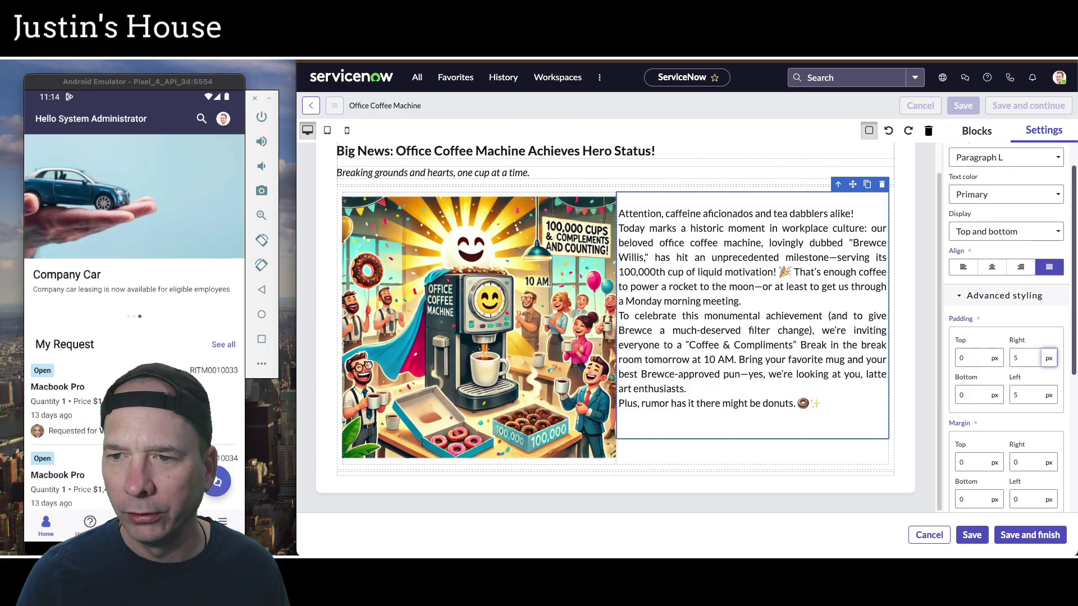
Step: Insert blank lines before the 'Today marks', 'Plus, rumor' and 'To celebrate' paragraphs
{"action": "left_click", "coordinate": [622, 231]}
{"action": "key", "text": "Return"}
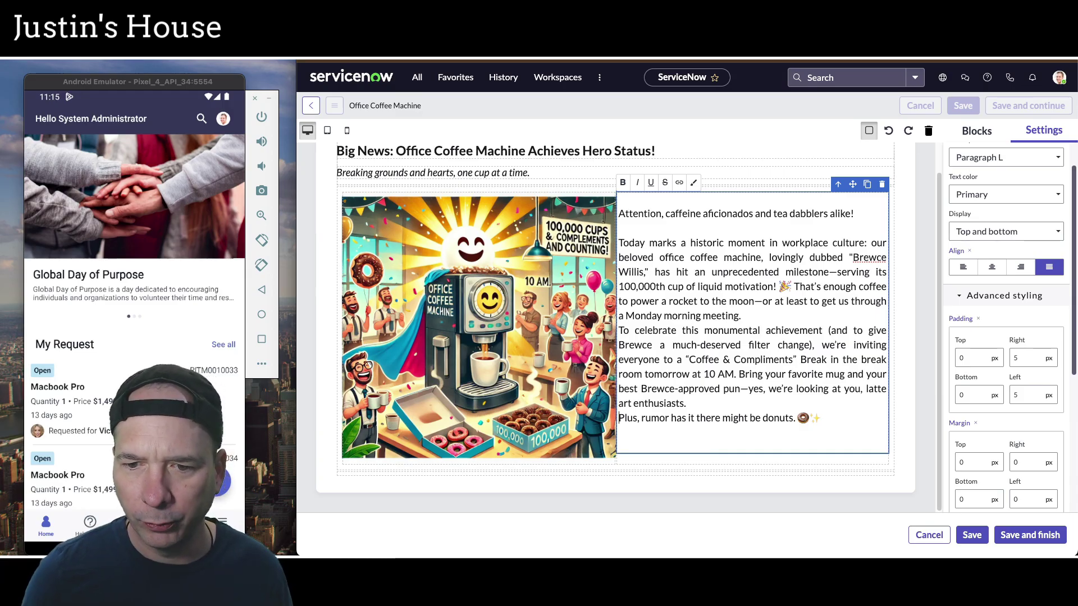
{"action": "key", "text": "Return"}
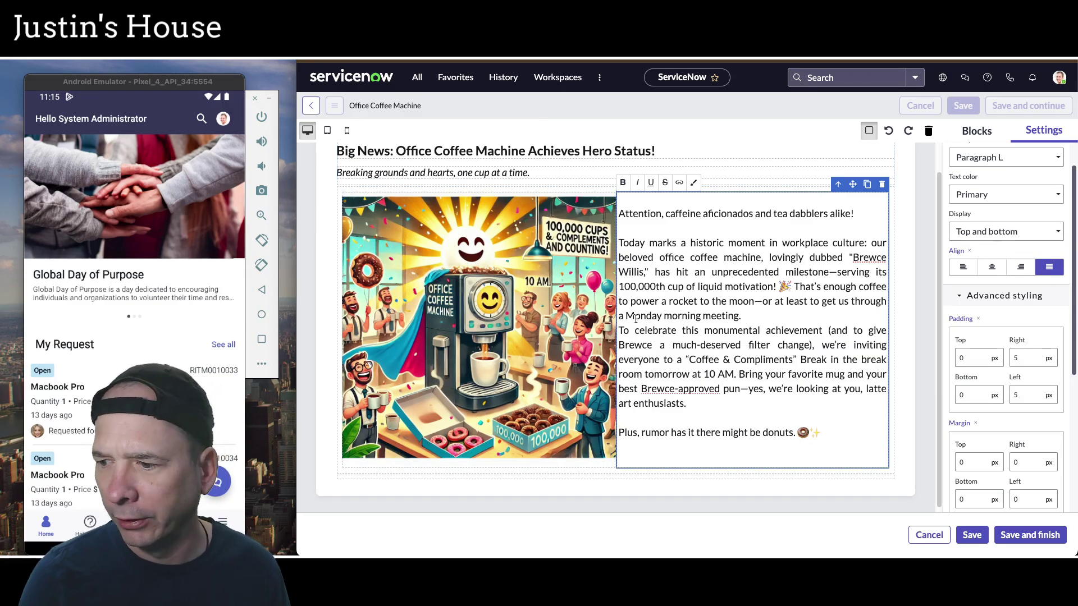
{"action": "key", "text": "Return"}
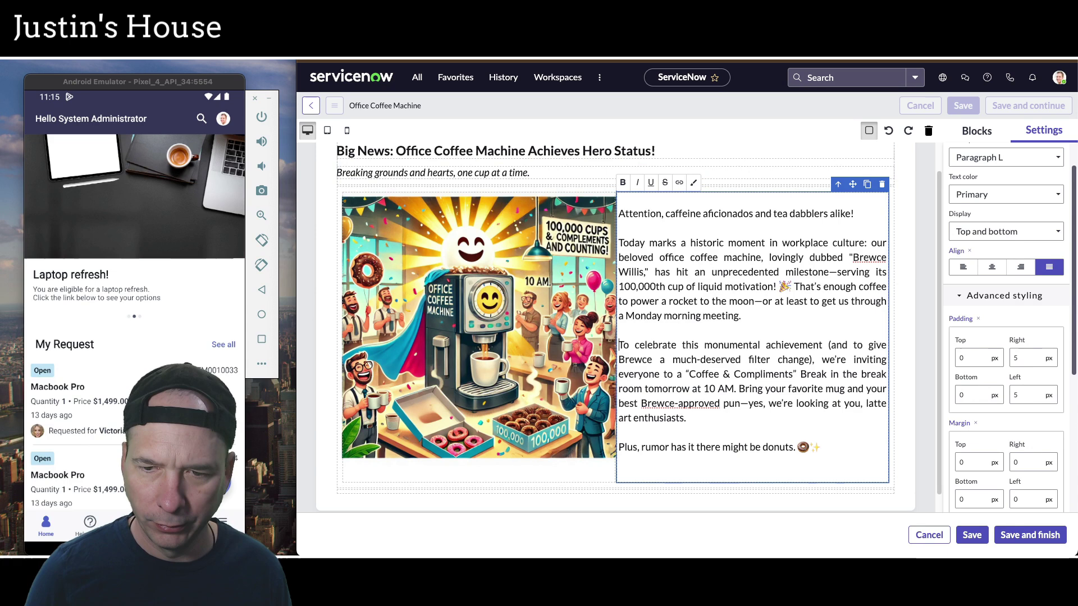
Step: Paste the Call to Action text unformatted into the empty block below the image
{"action": "left_click", "coordinate": [904, 269]}
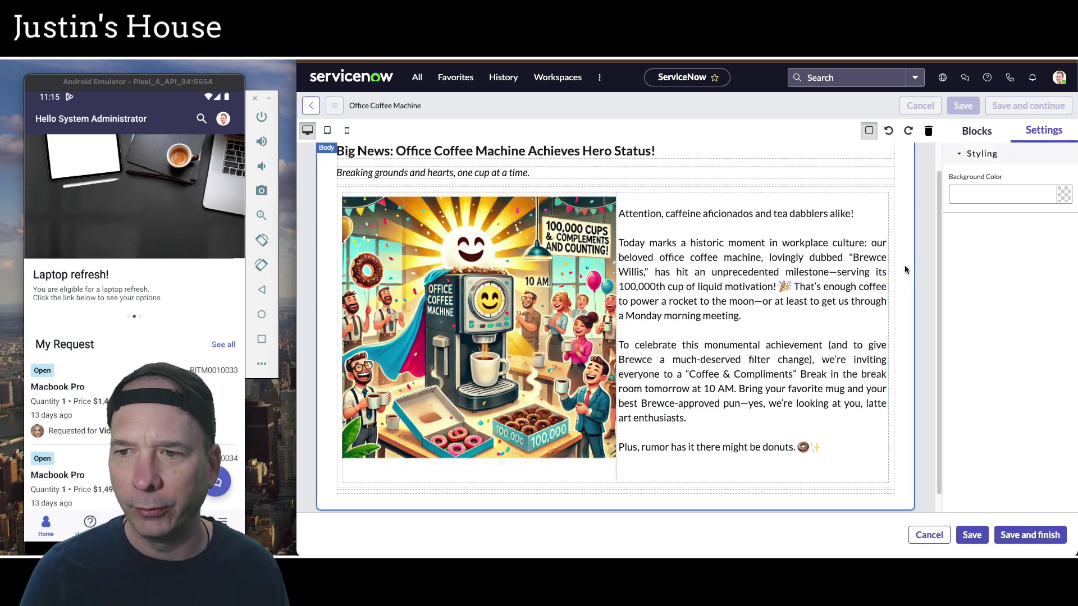
{"action": "scroll", "coordinate": [904, 270], "scroll_direction": "down", "scroll_amount": 1}
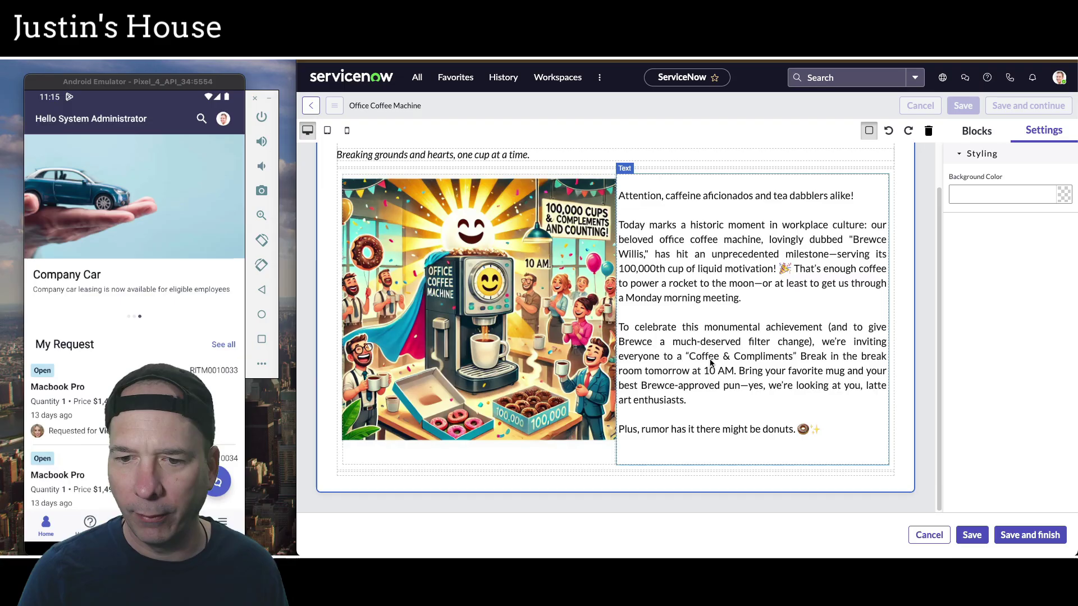
{"action": "left_click", "coordinate": [486, 472]}
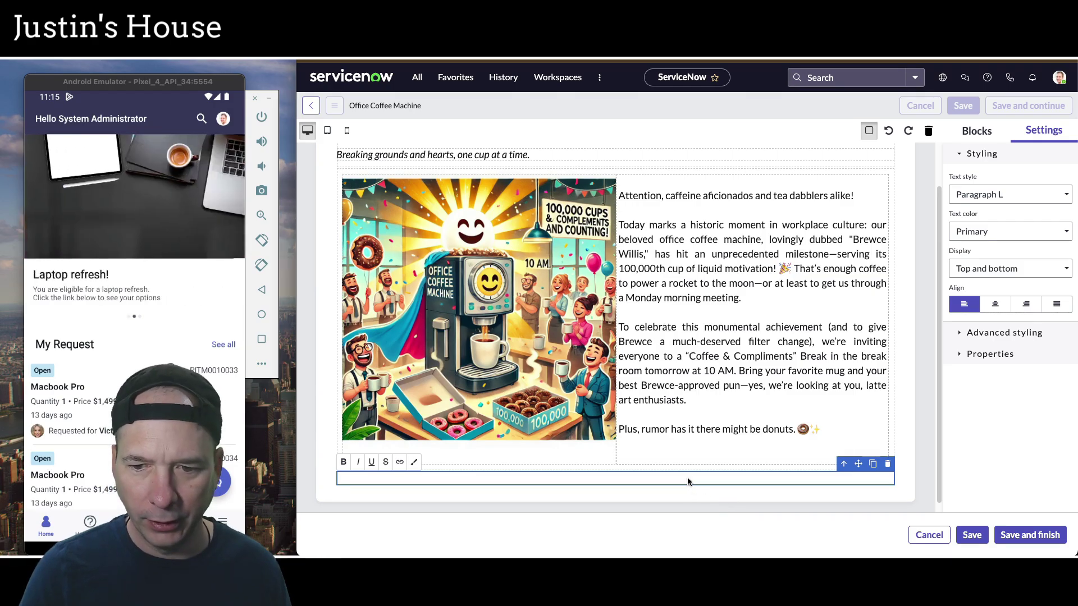
{"action": "key", "text": "super+shift+v"}
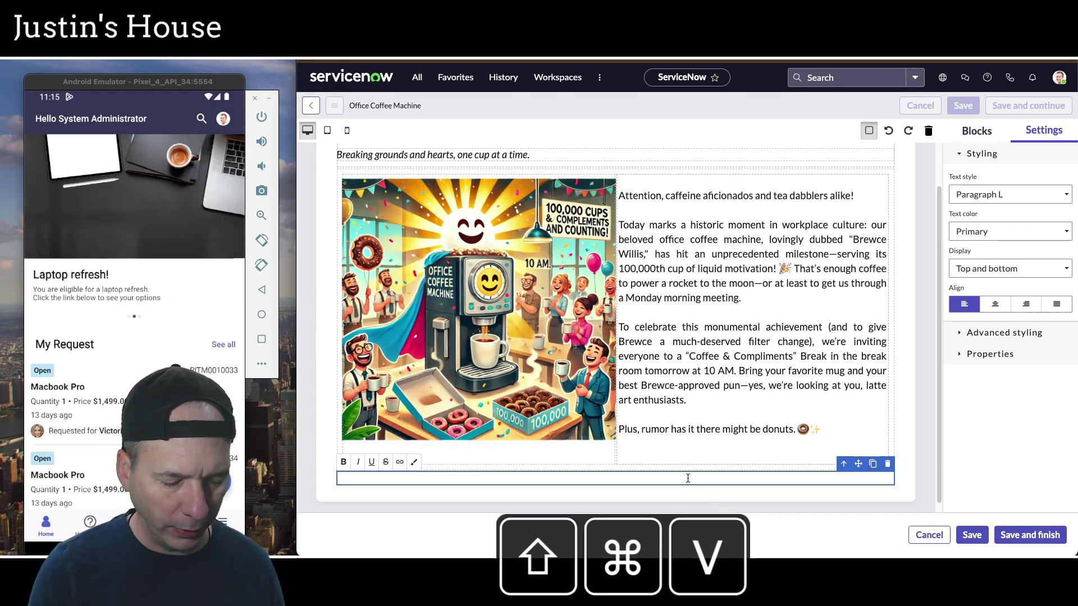
{"action": "type", "text": "Call to Action: Don’t let Brewce down—mark your calendars, set your reminders, and join us to honor the unsung hero of our productivity. Bonus points if you can beat HR's record for the fastest double espresso pull!"}
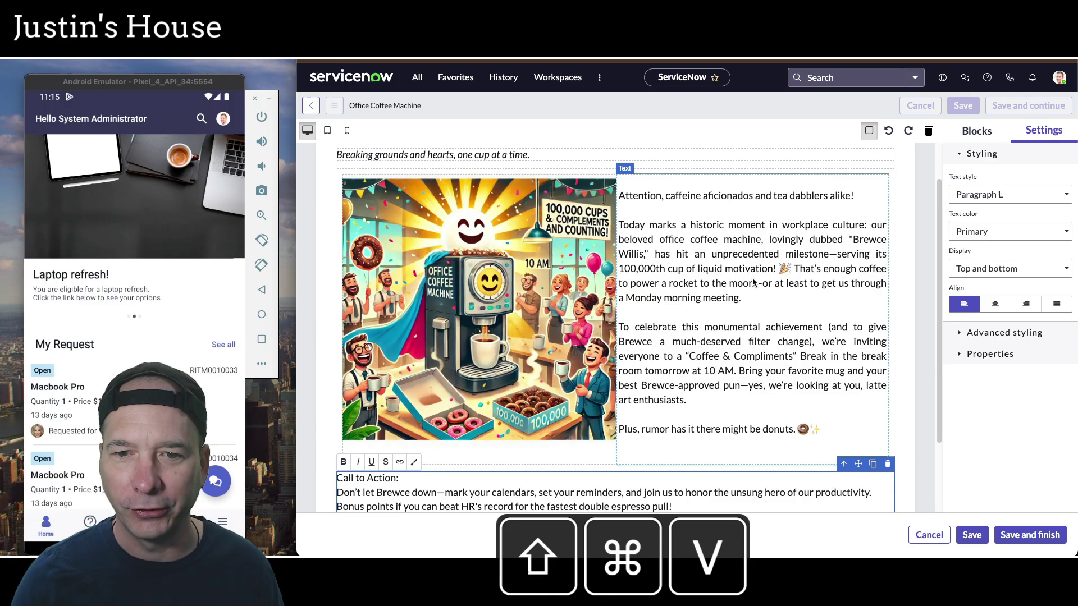
{"action": "scroll", "coordinate": [404, 386], "scroll_direction": "down", "scroll_amount": 2}
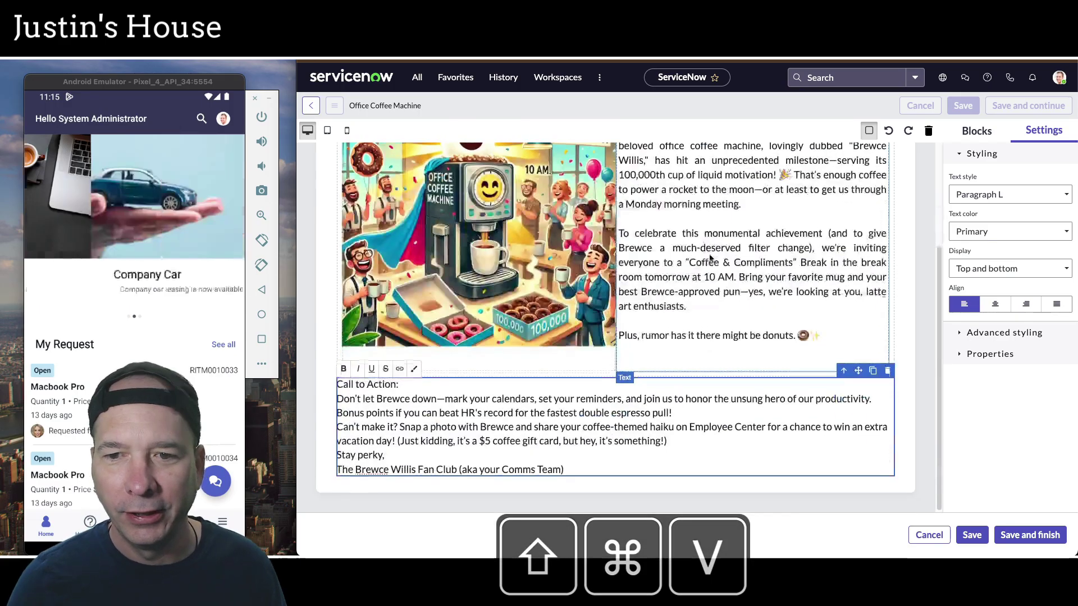
Step: Bold the 'Call to Action:' heading and add blank lines between its paragraphs
{"action": "triple_click", "coordinate": [404, 385]}
{"action": "key", "text": "super+b"}
{"action": "key", "text": "Right"}
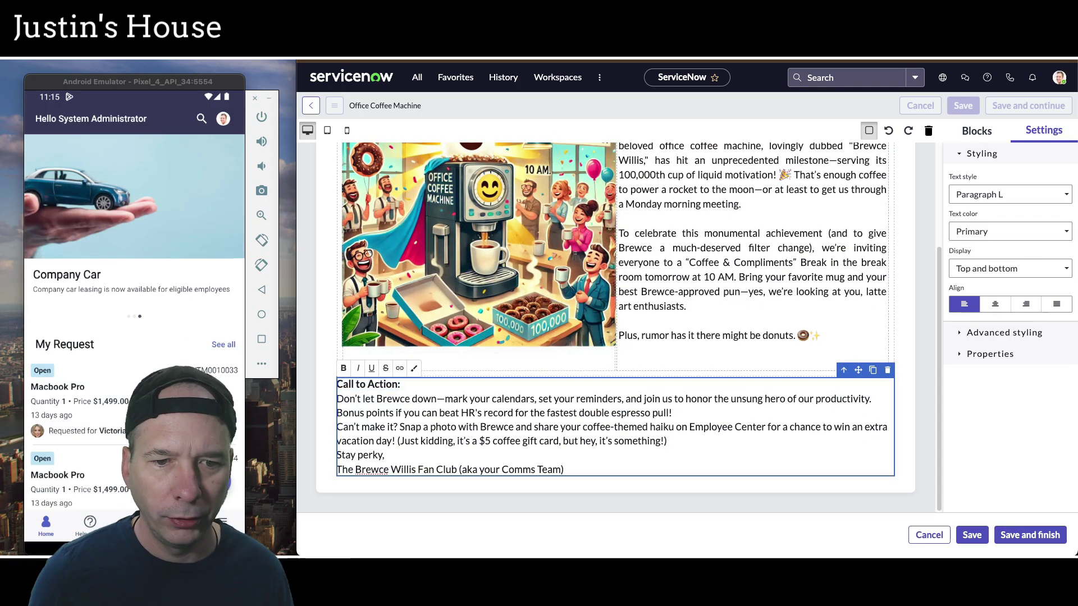
{"action": "key", "text": "Return"}
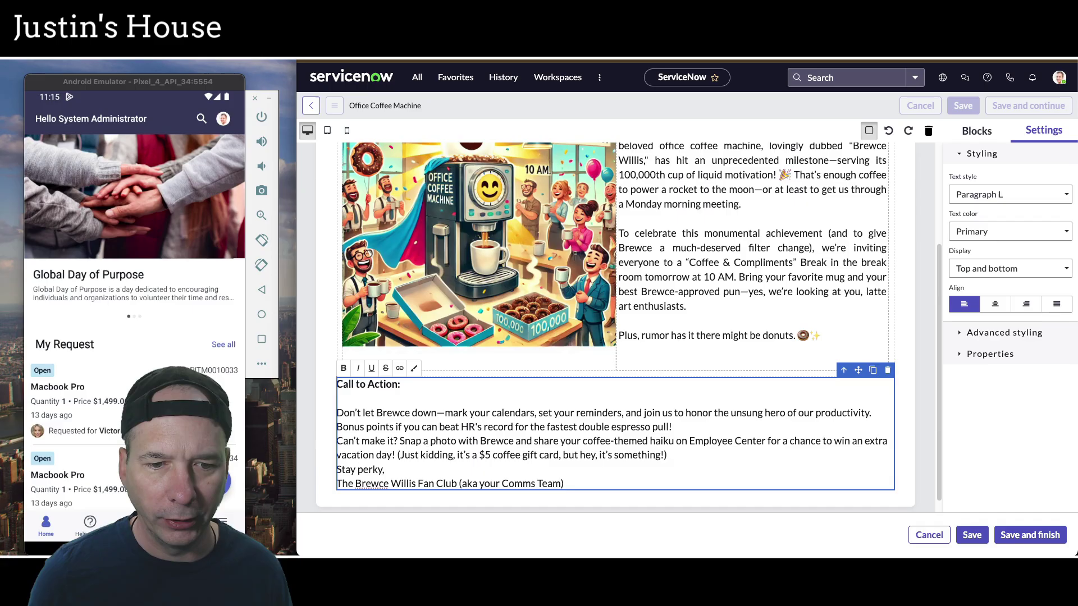
{"action": "key", "text": "Return"}
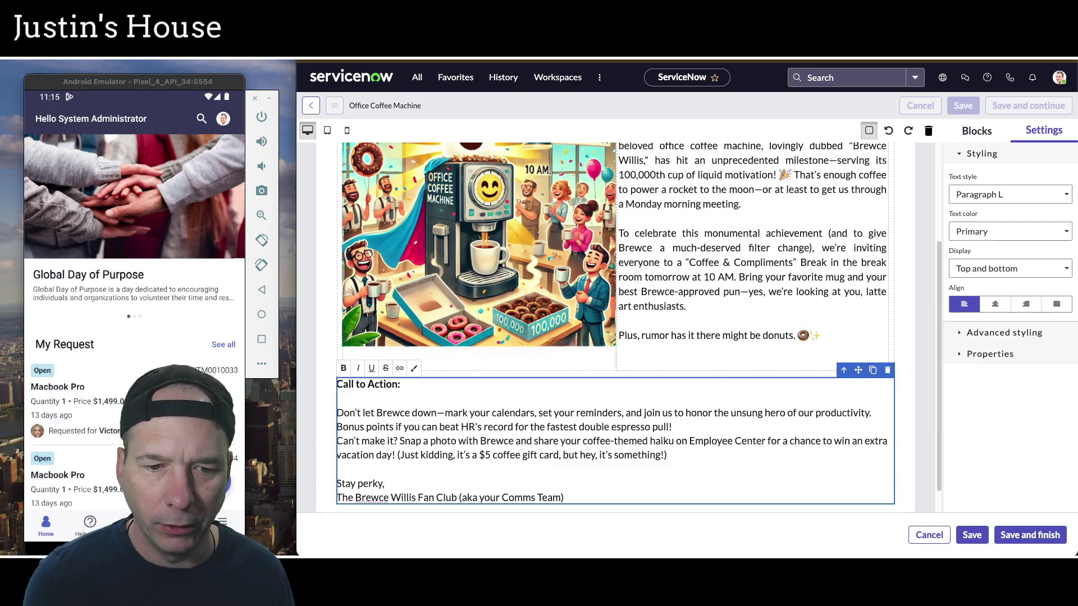
{"action": "scroll", "coordinate": [660, 432], "scroll_direction": "down", "scroll_amount": 1}
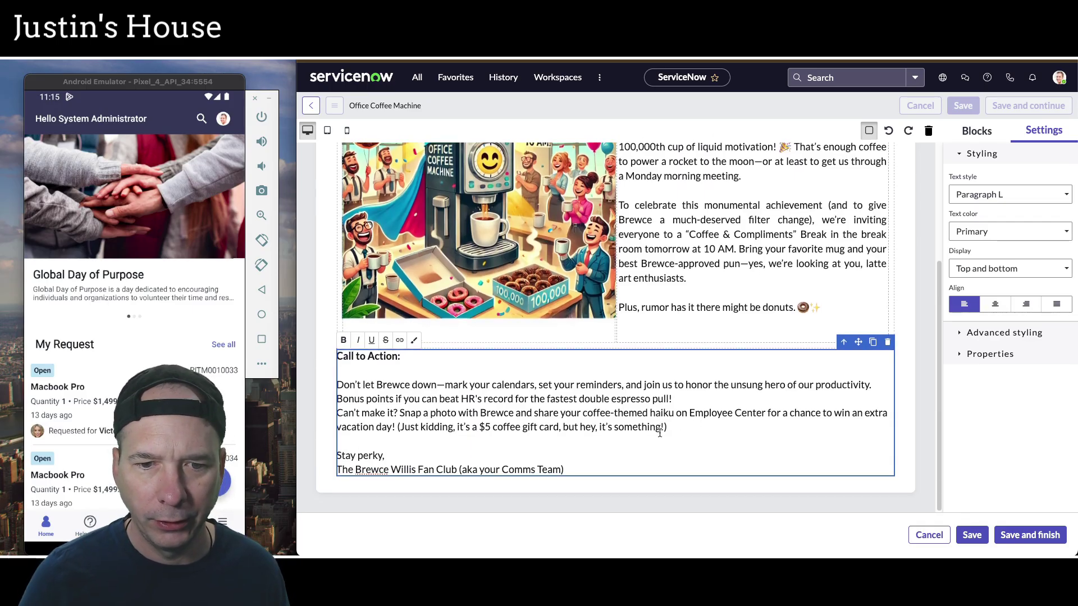
{"action": "left_click", "coordinate": [681, 400]}
{"action": "key", "text": "Return"}
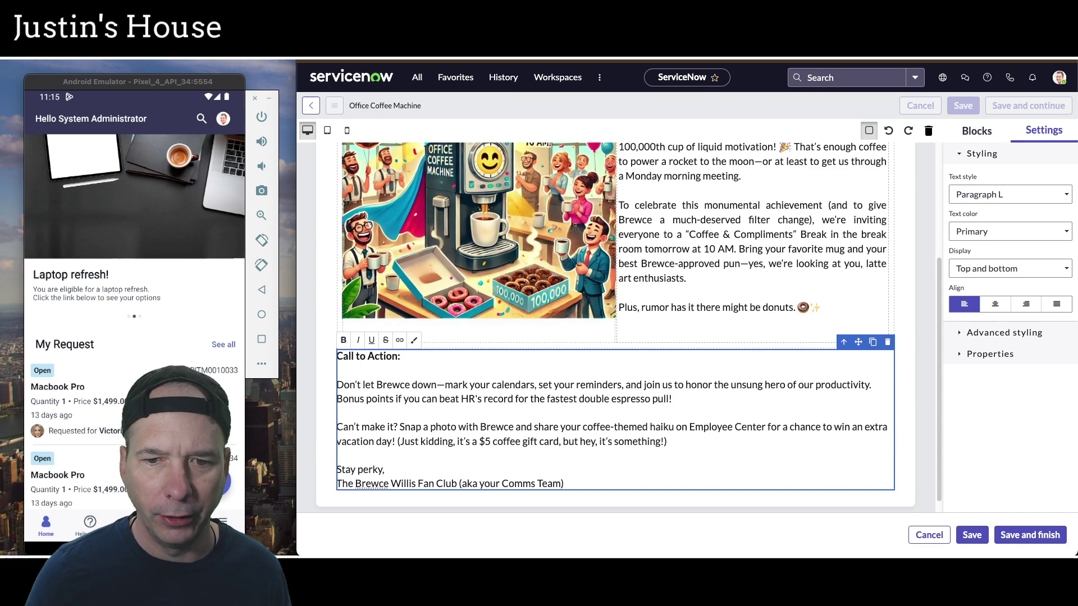
Step: Save the design changes
{"action": "left_click", "coordinate": [908, 357]}
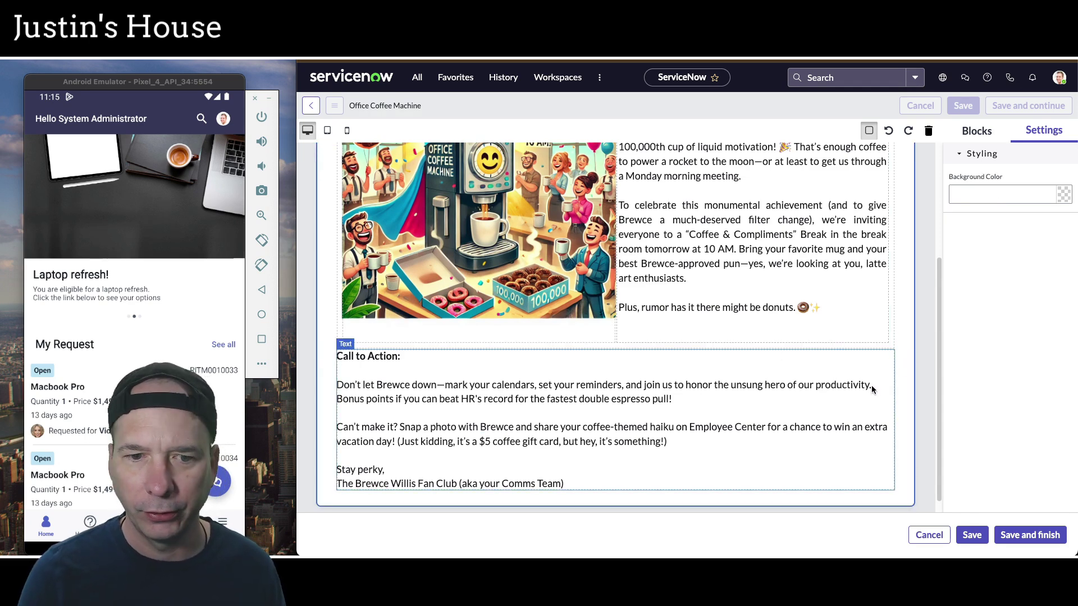
{"action": "left_click", "coordinate": [971, 536]}
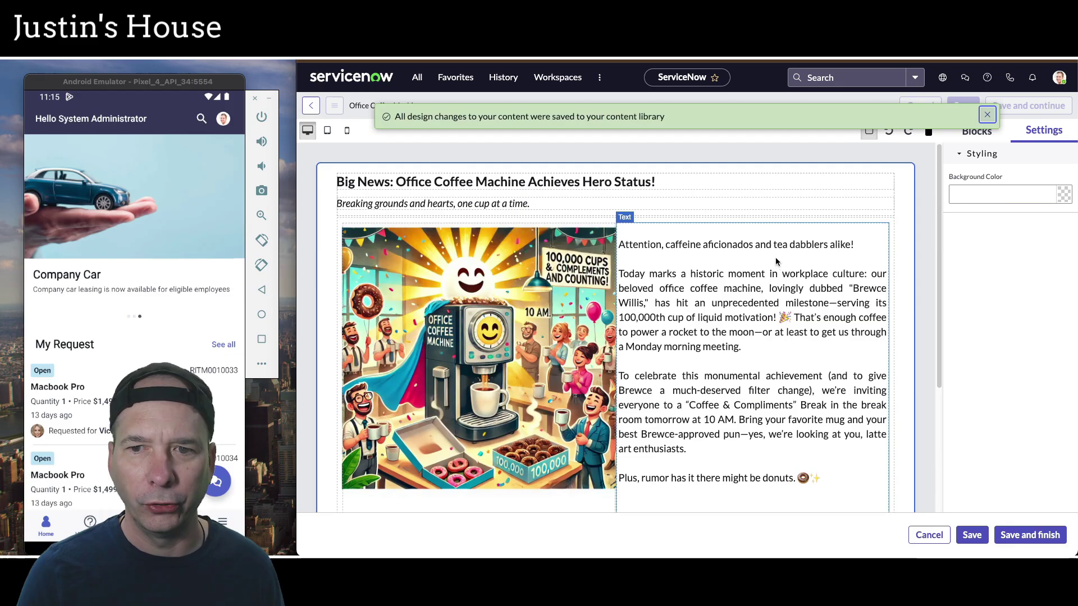
{"action": "scroll", "coordinate": [776, 262], "scroll_direction": "down", "scroll_amount": 5}
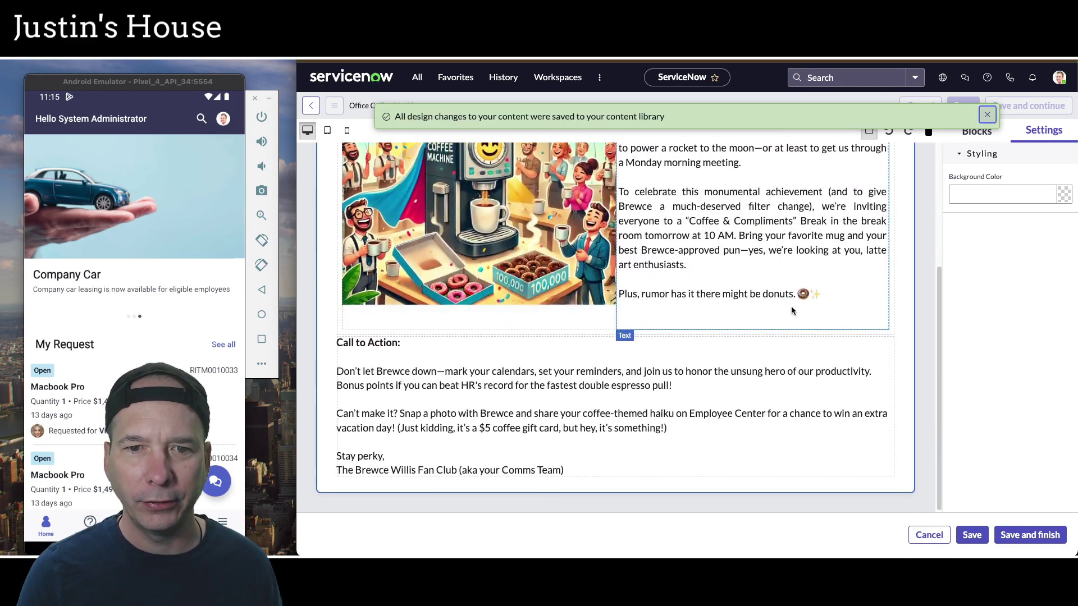
Step: Save and finish the article, check the Content Preview, then reopen the Article content editor
{"action": "left_click", "coordinate": [1020, 538]}
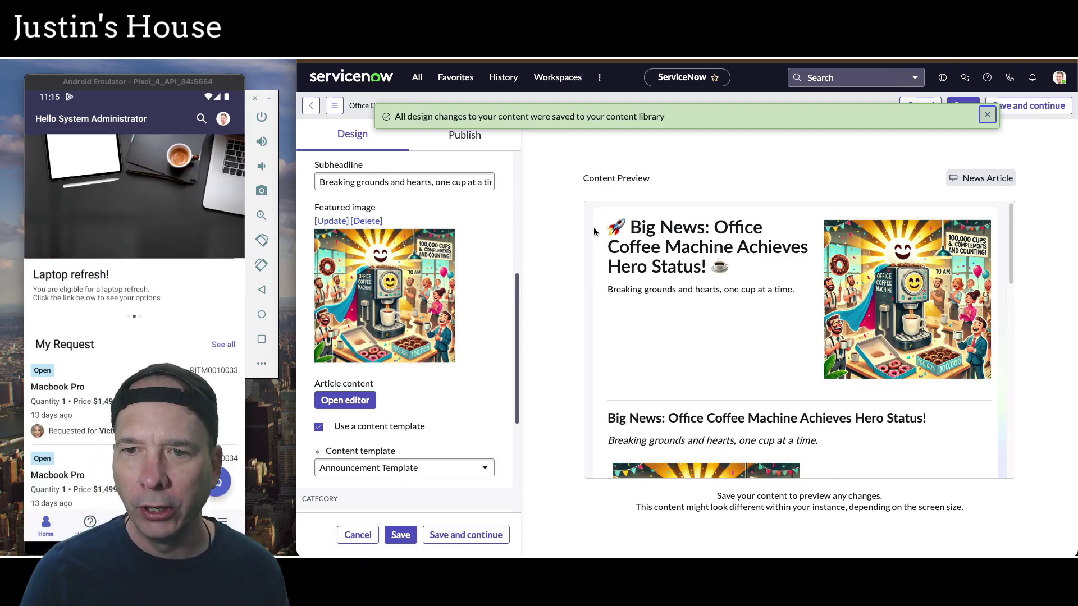
{"action": "scroll", "coordinate": [617, 264], "scroll_direction": "down", "scroll_amount": 3}
{"action": "scroll", "coordinate": [651, 309], "scroll_direction": "up", "scroll_amount": 3}
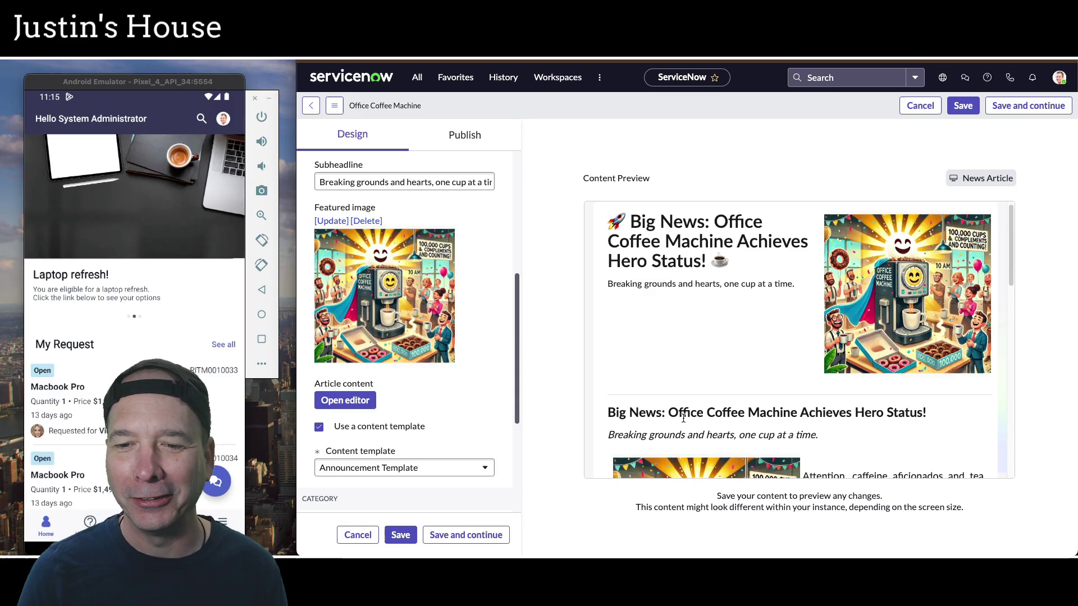
{"action": "scroll", "coordinate": [691, 337], "scroll_direction": "down", "scroll_amount": 1}
{"action": "scroll", "coordinate": [696, 308], "scroll_direction": "up", "scroll_amount": 1}
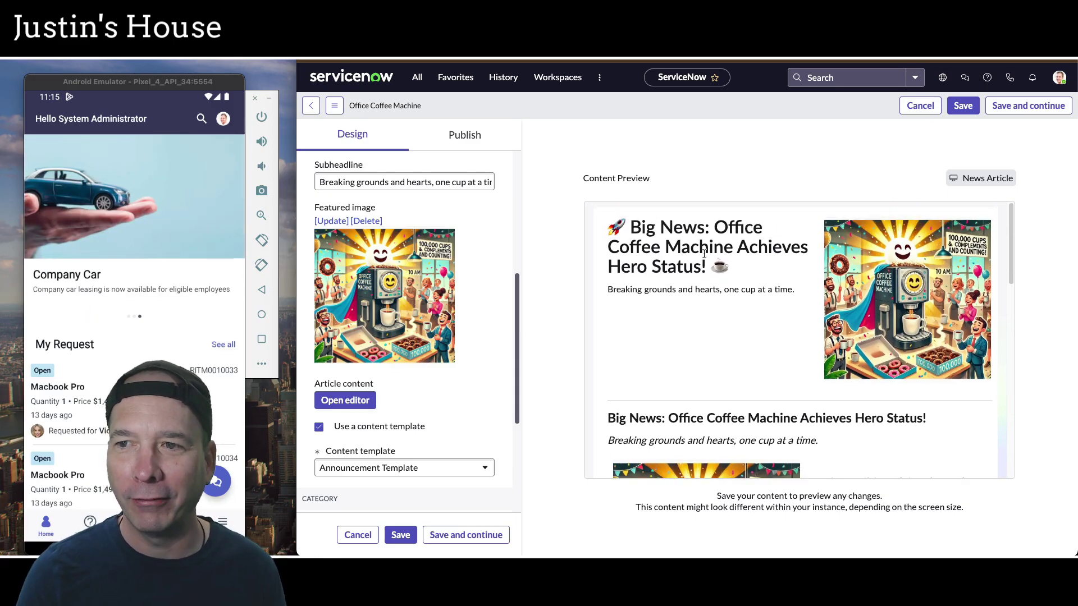
{"action": "left_click", "coordinate": [362, 397]}
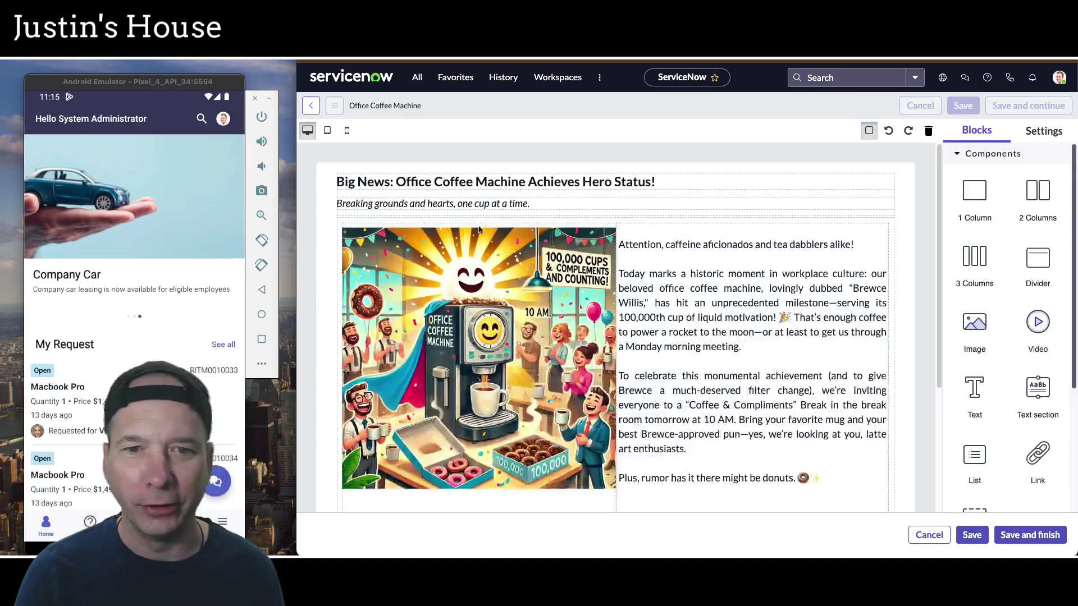
Step: Delete the duplicate headline, subheadline and leftover empty blocks from the article body
{"action": "left_click", "coordinate": [886, 182]}
{"action": "left_click", "coordinate": [887, 165]}
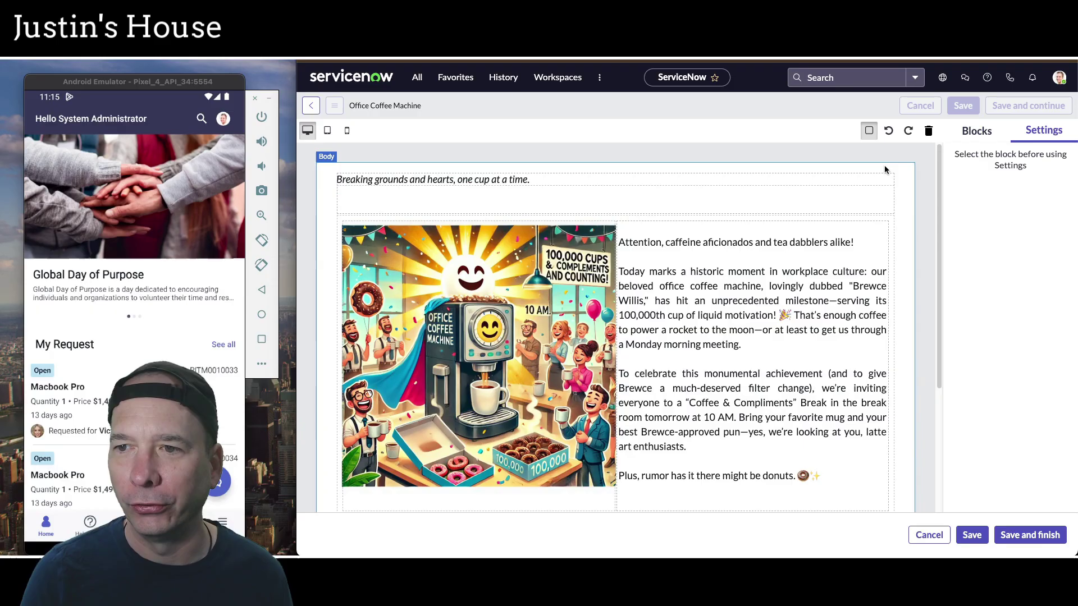
{"action": "left_click", "coordinate": [870, 181]}
{"action": "left_click", "coordinate": [887, 165]}
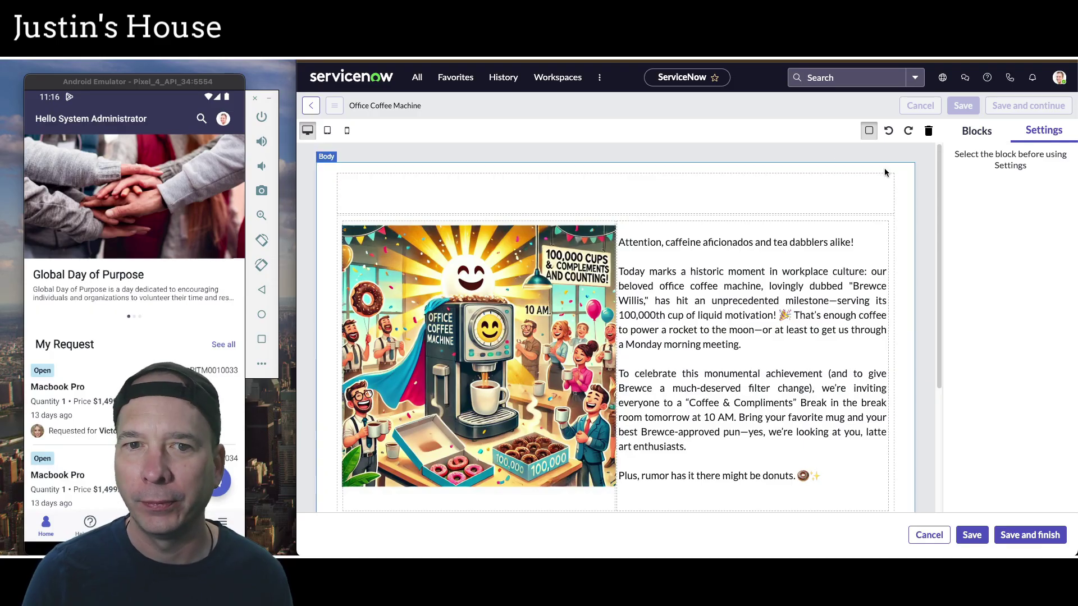
{"action": "left_click", "coordinate": [880, 186]}
{"action": "left_click", "coordinate": [888, 165]}
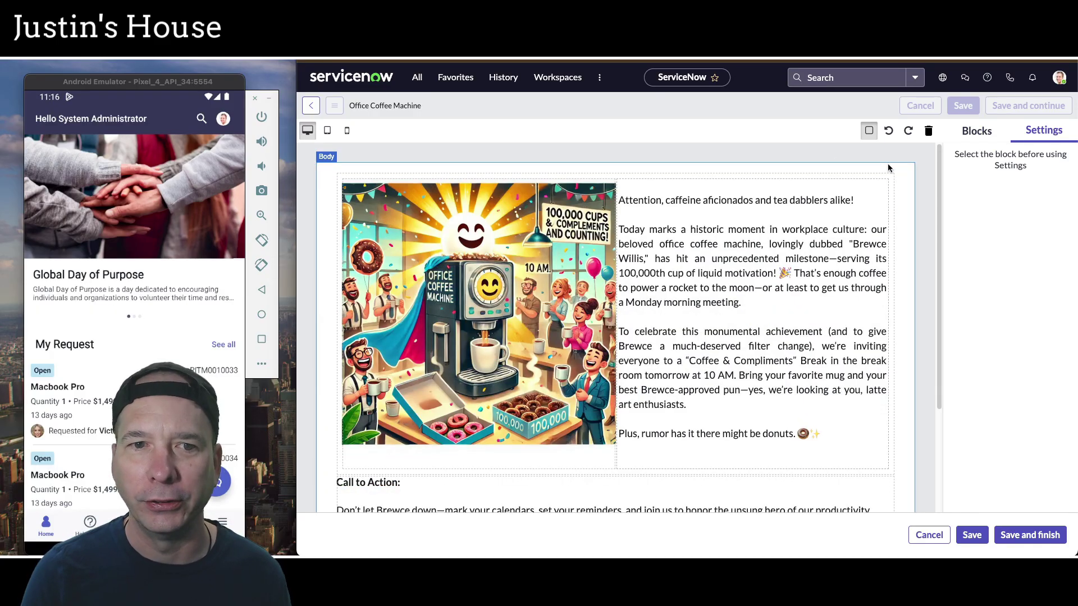
Step: Save and finish the article and review the updated preview
{"action": "left_click", "coordinate": [1050, 539]}
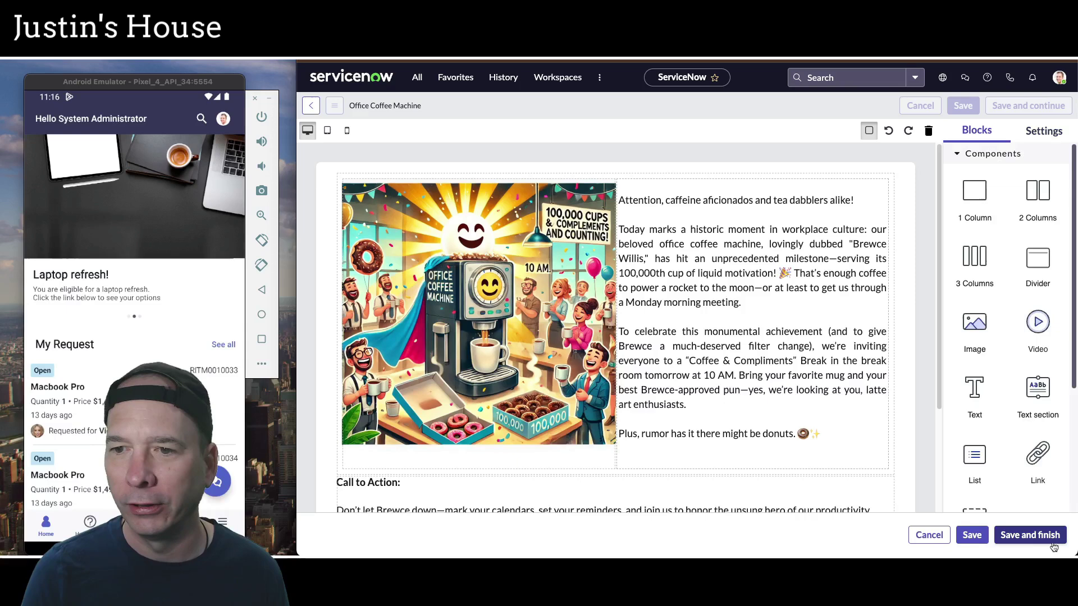
{"action": "left_click", "coordinate": [1049, 538]}
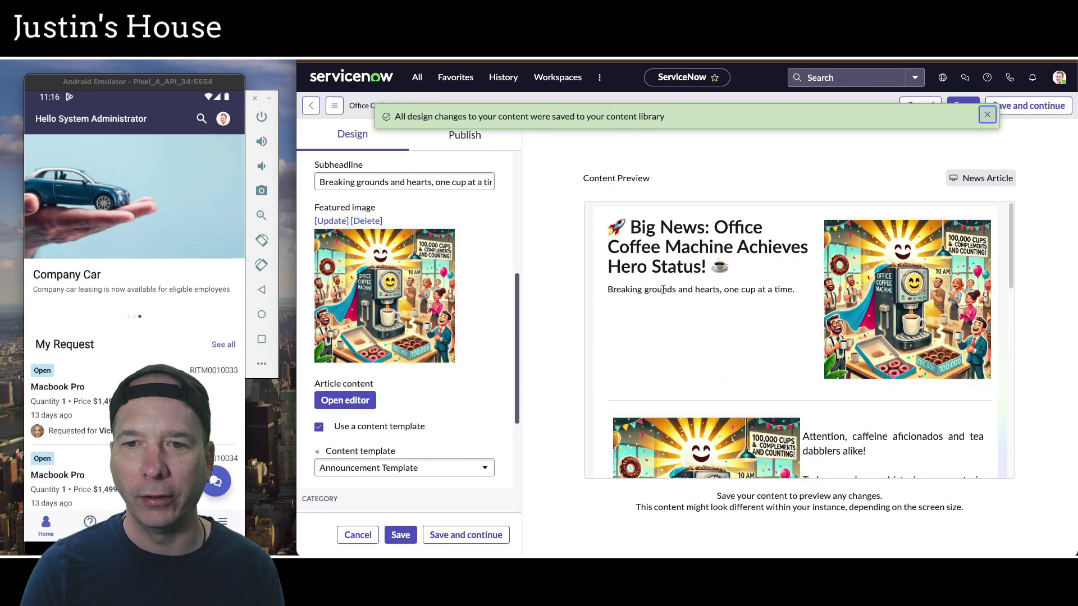
{"action": "scroll", "coordinate": [771, 294], "scroll_direction": "down", "scroll_amount": 5}
{"action": "scroll", "coordinate": [847, 343], "scroll_direction": "up", "scroll_amount": 2}
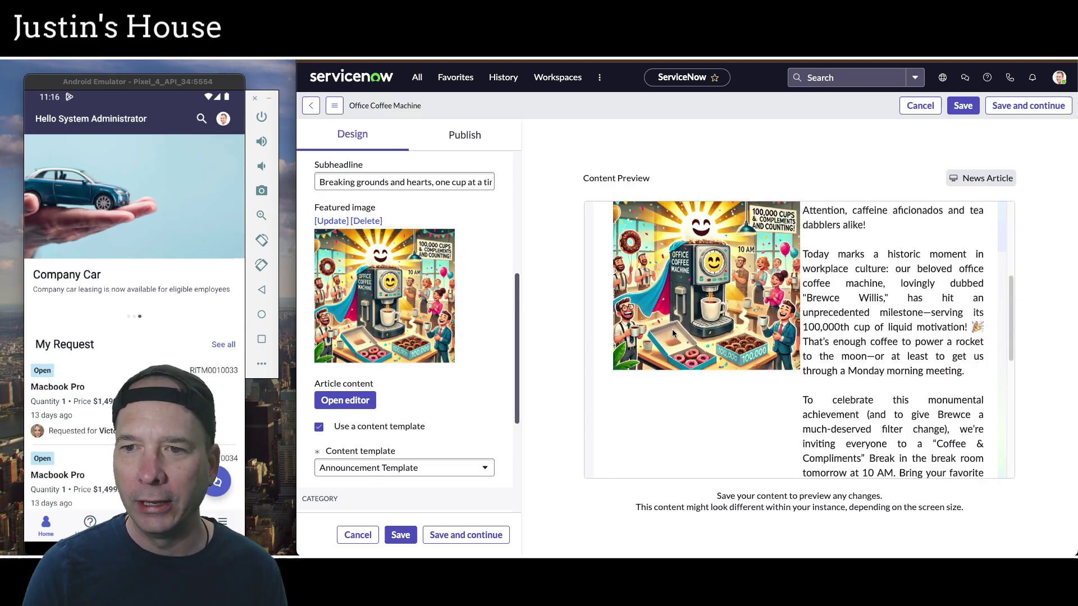
{"action": "scroll", "coordinate": [848, 344], "scroll_direction": "up", "scroll_amount": 3}
{"action": "scroll", "coordinate": [694, 394], "scroll_direction": "down", "scroll_amount": 5}
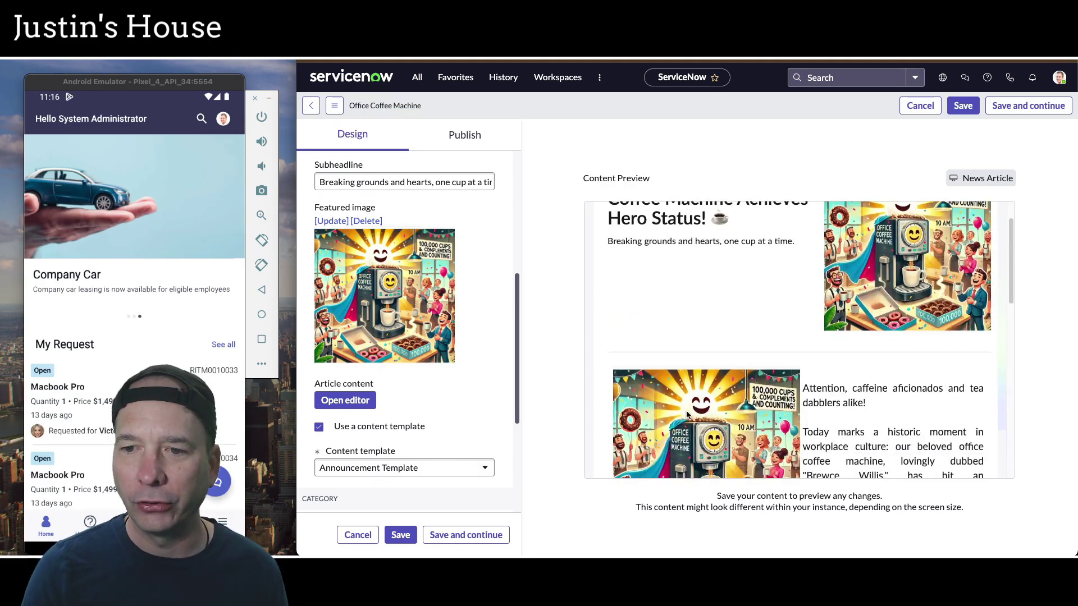
{"action": "scroll", "coordinate": [694, 394], "scroll_direction": "down", "scroll_amount": 4}
{"action": "scroll", "coordinate": [692, 388], "scroll_direction": "up", "scroll_amount": 6}
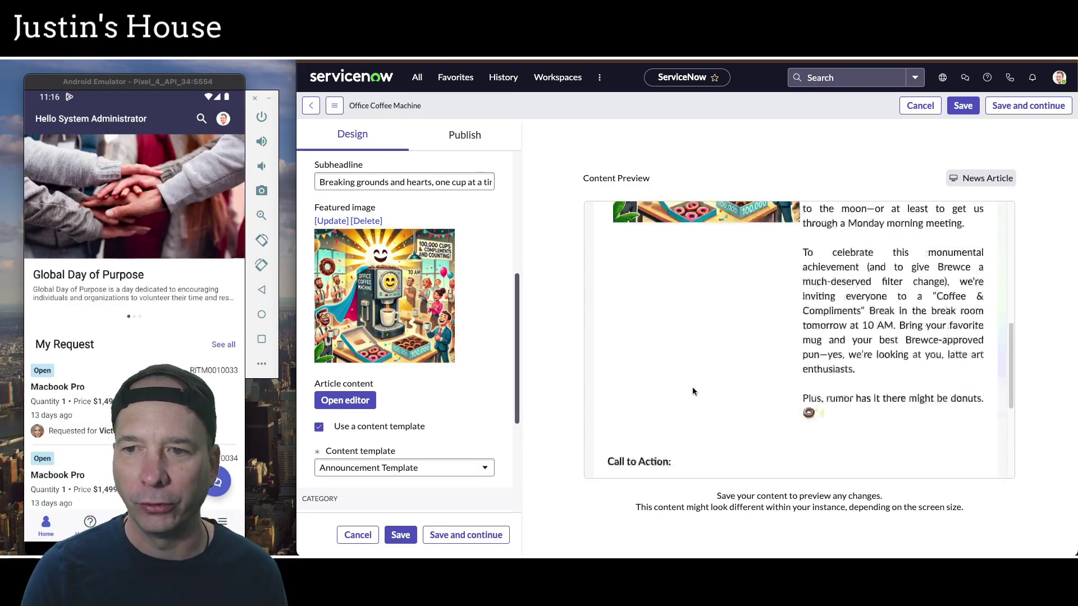
Step: In the article content editor, delete the body image and its empty cell
{"action": "left_click", "coordinate": [345, 401]}
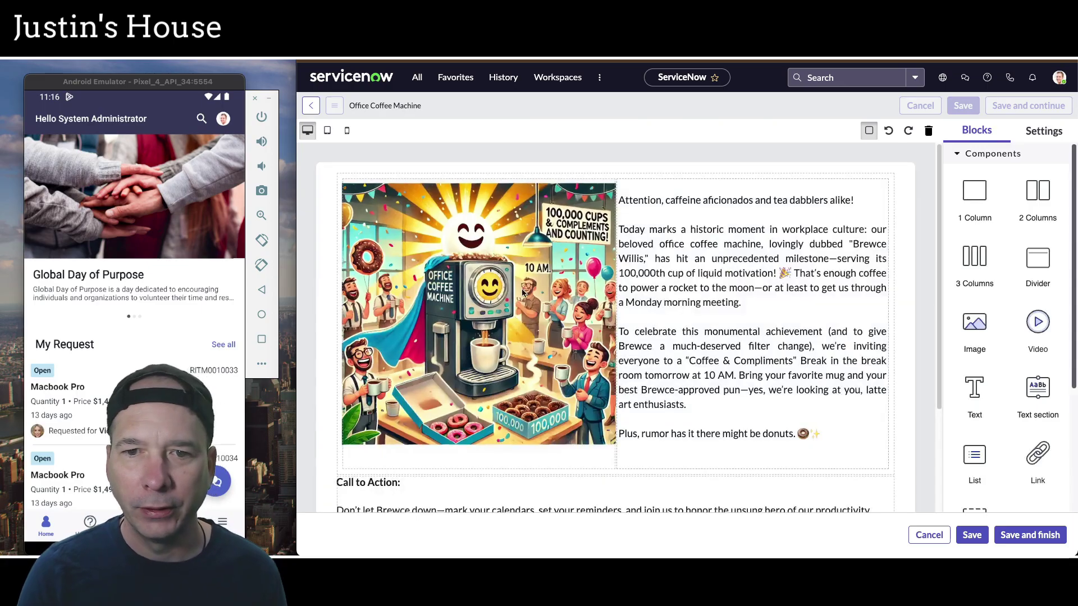
{"action": "left_click", "coordinate": [522, 292]}
{"action": "key", "text": "Delete"}
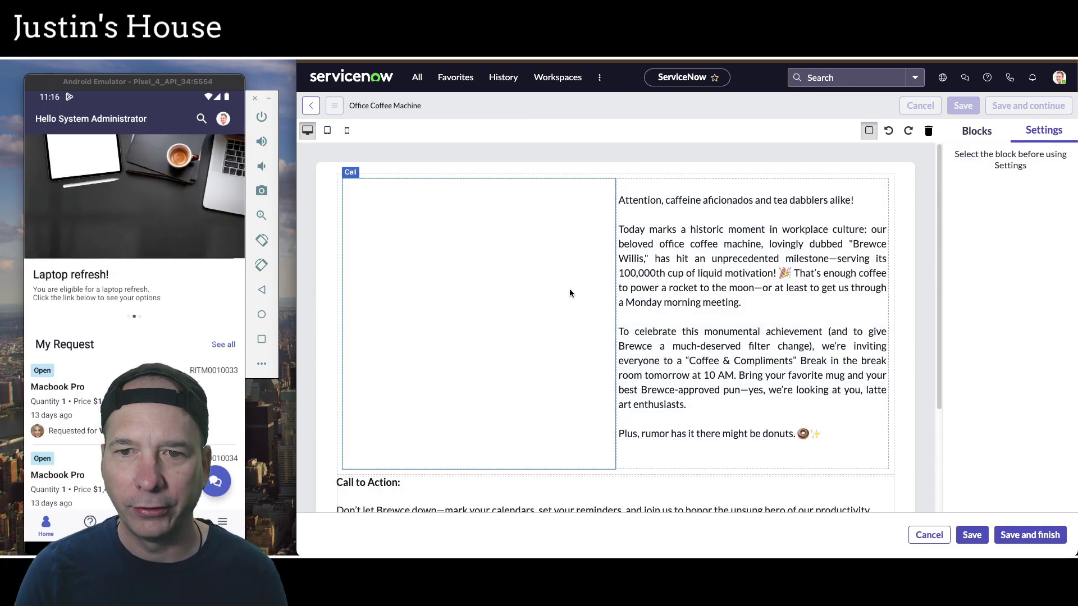
{"action": "left_click", "coordinate": [523, 227]}
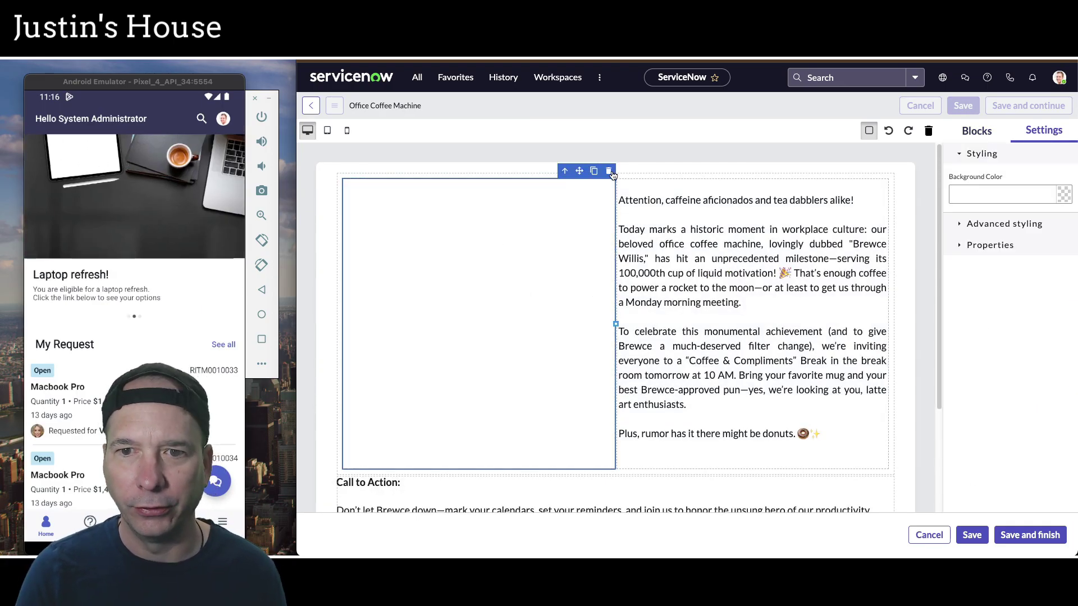
{"action": "key", "text": "Delete"}
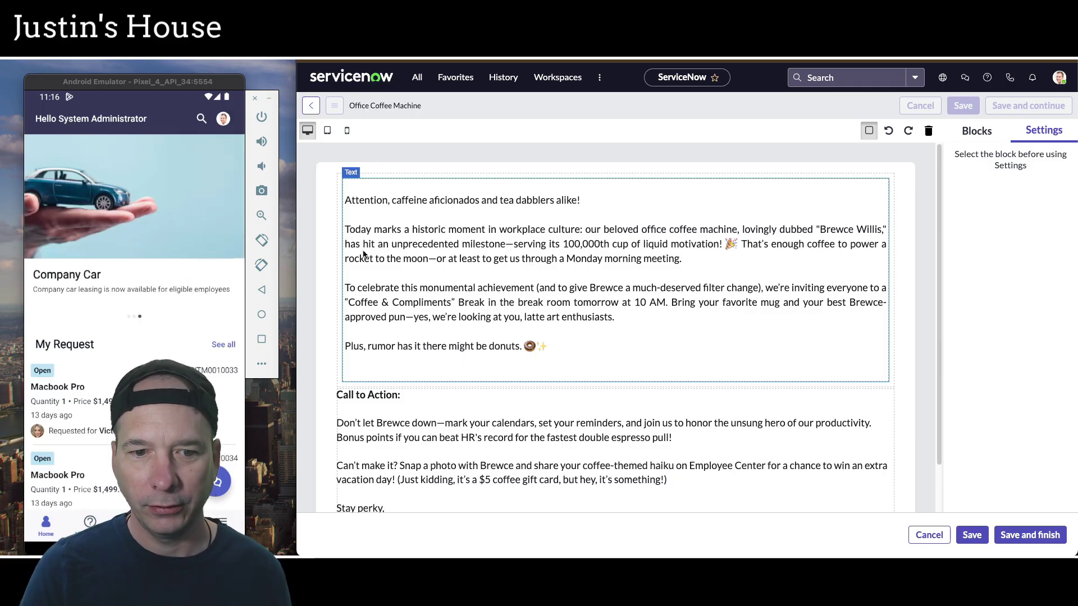
Step: Set the opening text block's right and left padding to 0
{"action": "left_click", "coordinate": [370, 369]}
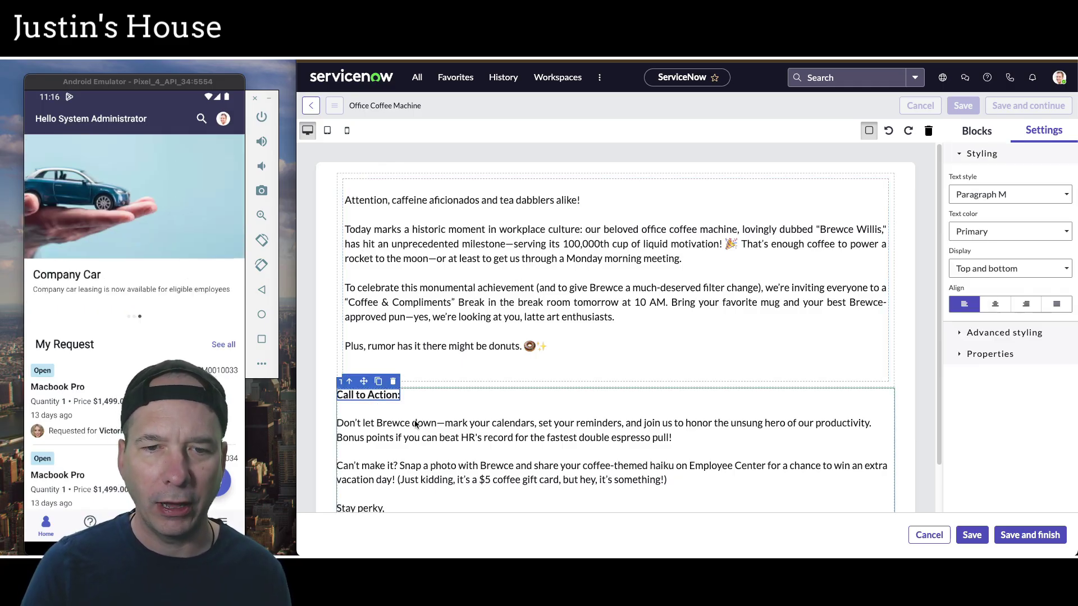
{"action": "left_click", "coordinate": [970, 339]}
{"action": "double_click", "coordinate": [1027, 396]}
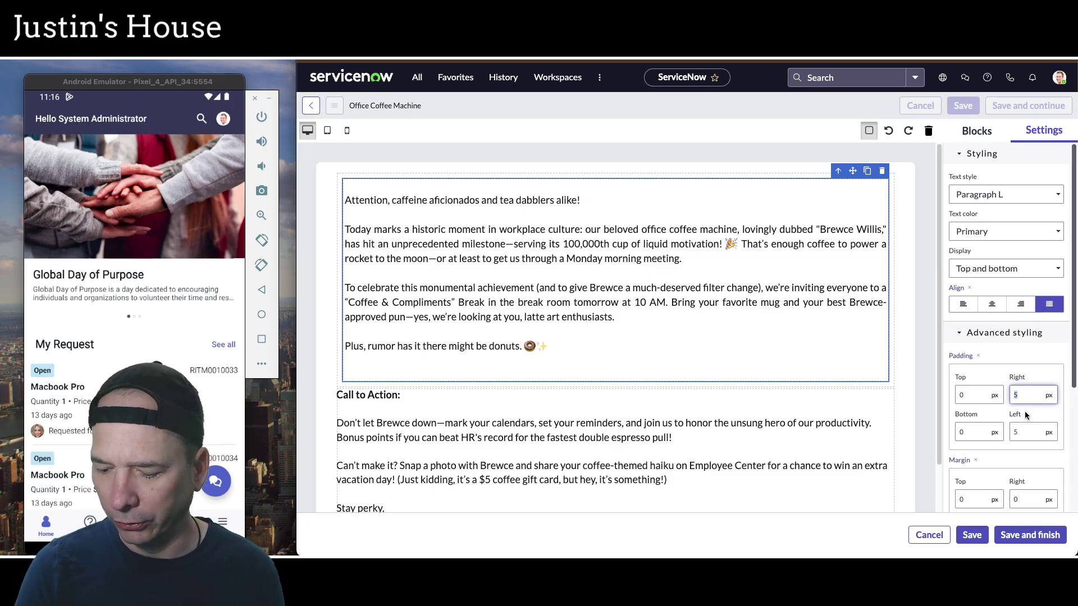
{"action": "type", "text": "0"}
{"action": "double_click", "coordinate": [1025, 433]}
{"action": "type", "text": "0"}
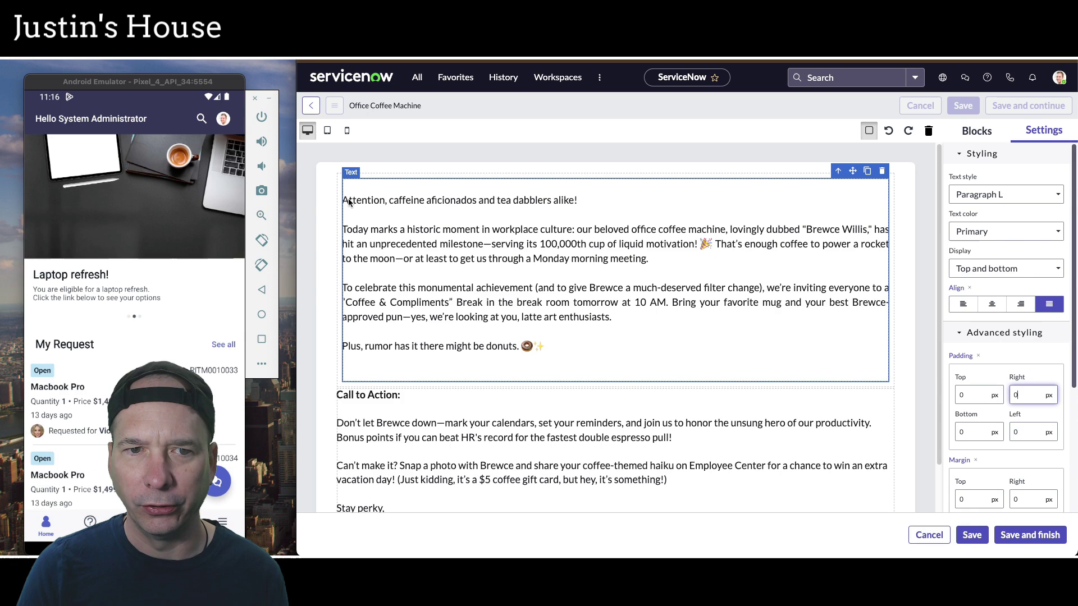
Step: Reposition the Call to Action block in the layout and save the content
{"action": "left_click", "coordinate": [346, 444]}
{"action": "left_click", "coordinate": [381, 221]}
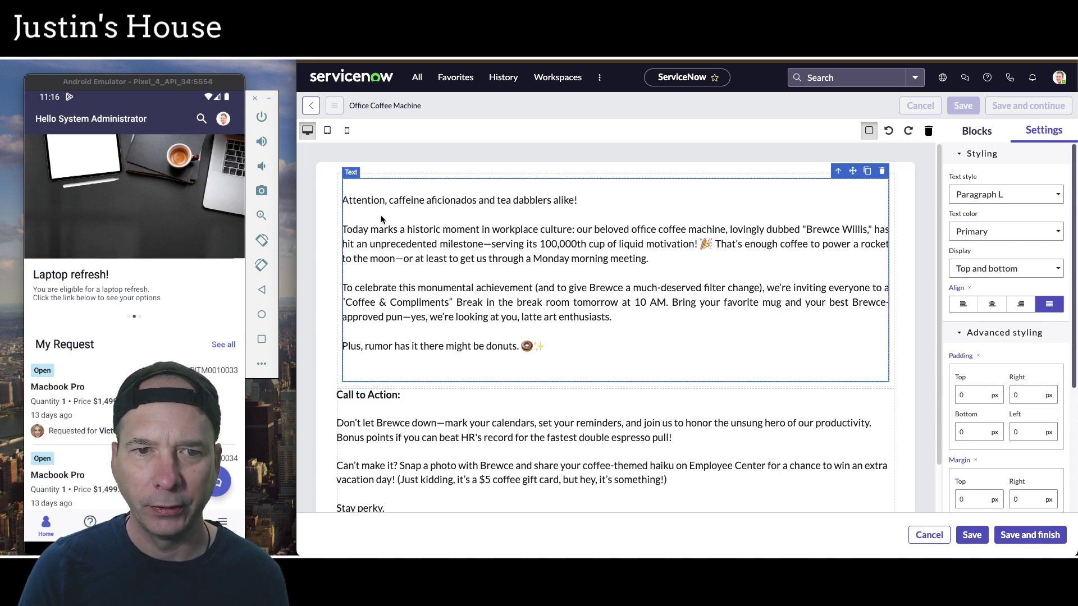
{"action": "left_click", "coordinate": [338, 178]}
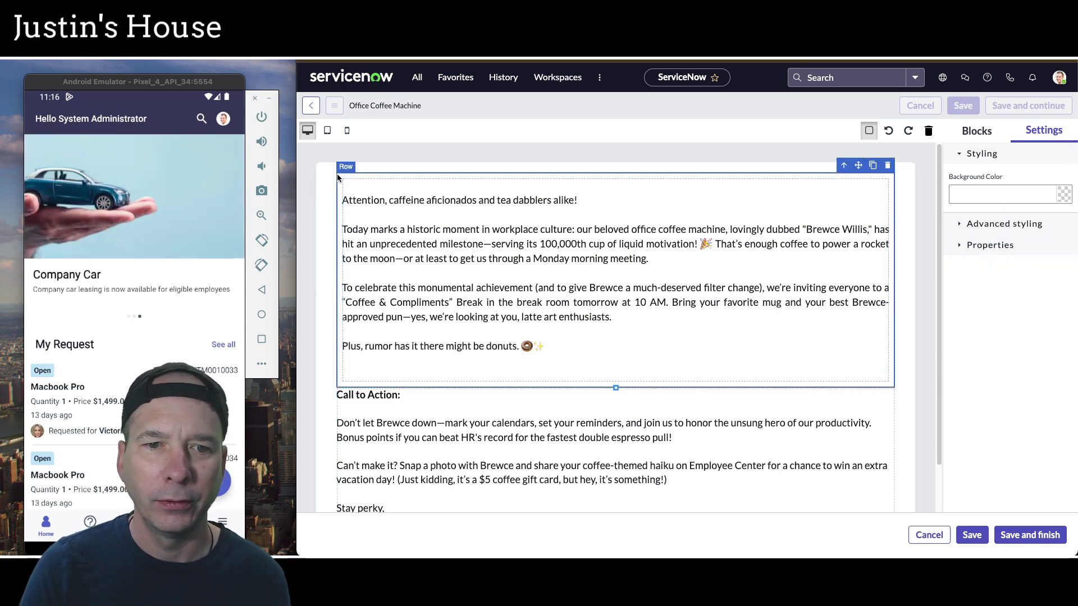
{"action": "left_click", "coordinate": [380, 431]}
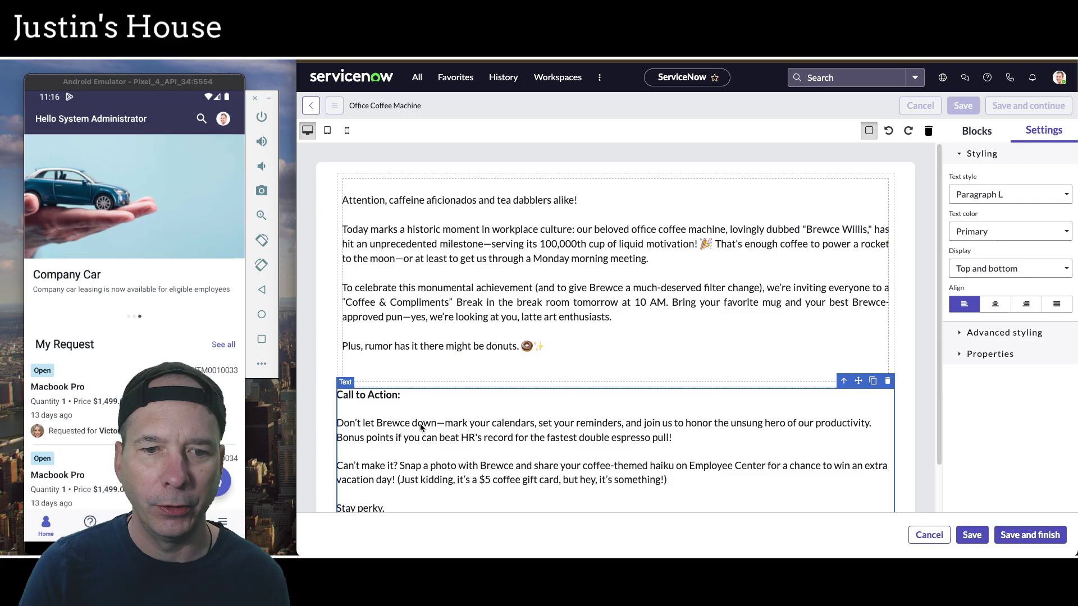
{"action": "left_click_drag", "start_coordinate": [424, 420], "coordinate": [427, 382]}
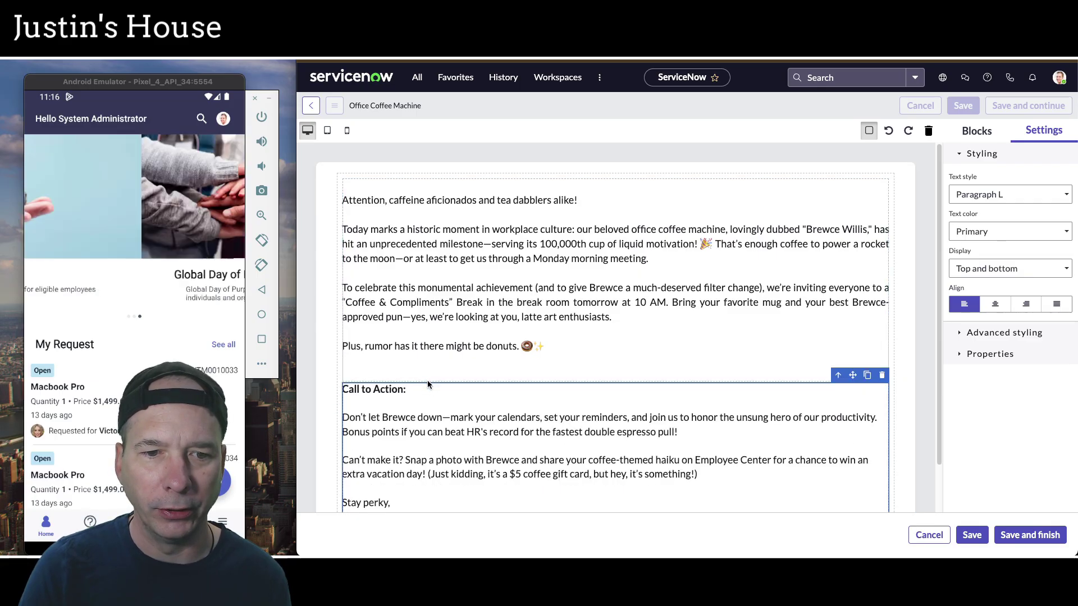
{"action": "left_click", "coordinate": [534, 277]}
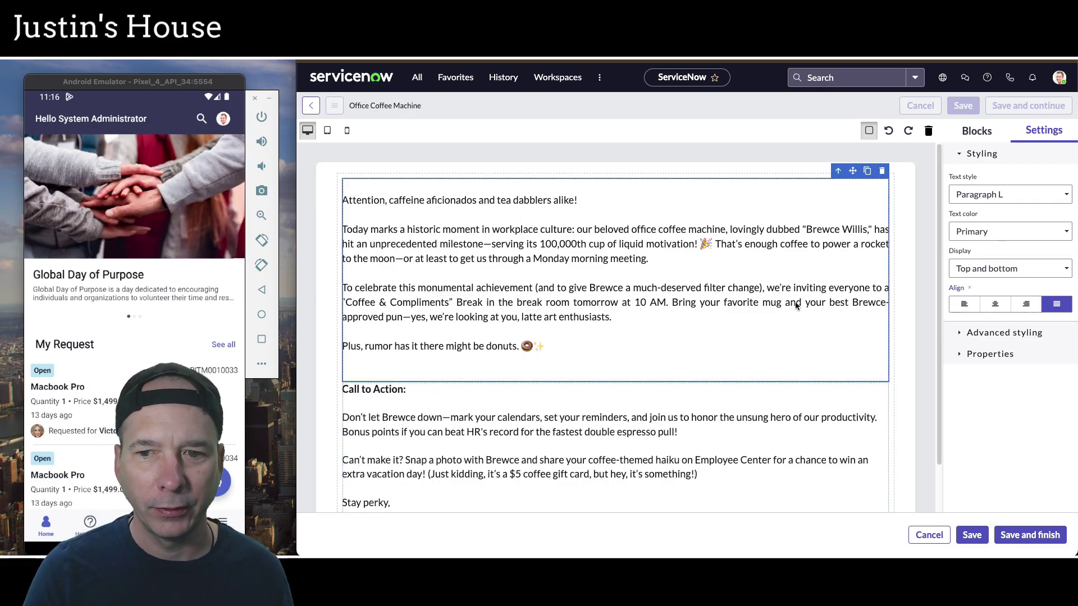
{"action": "left_click", "coordinate": [1023, 529]}
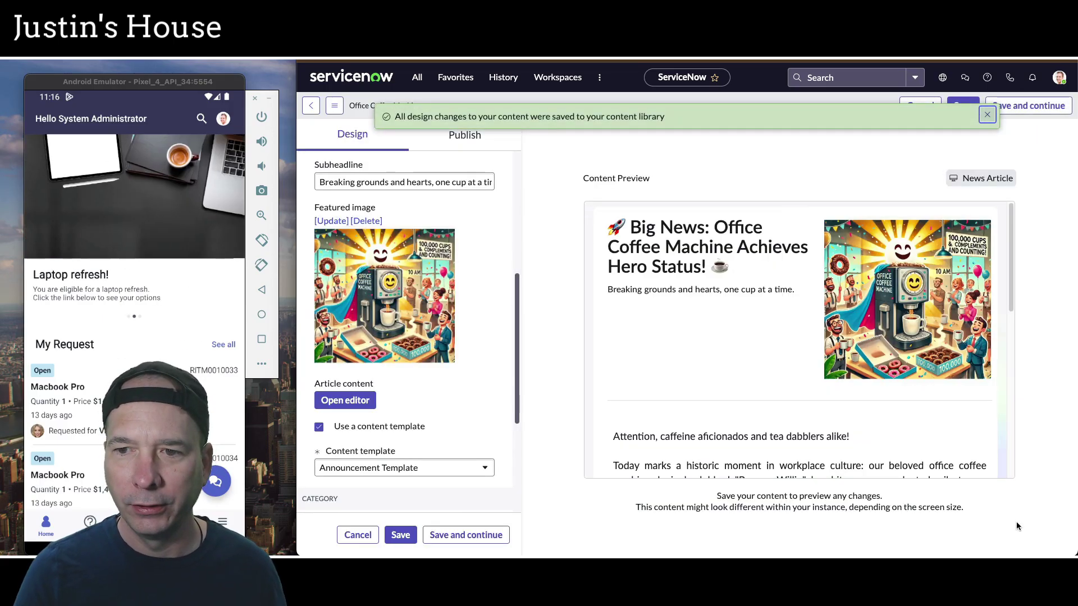
{"action": "scroll", "coordinate": [735, 320], "scroll_direction": "down", "scroll_amount": 1}
{"action": "scroll", "coordinate": [740, 337], "scroll_direction": "up", "scroll_amount": 1}
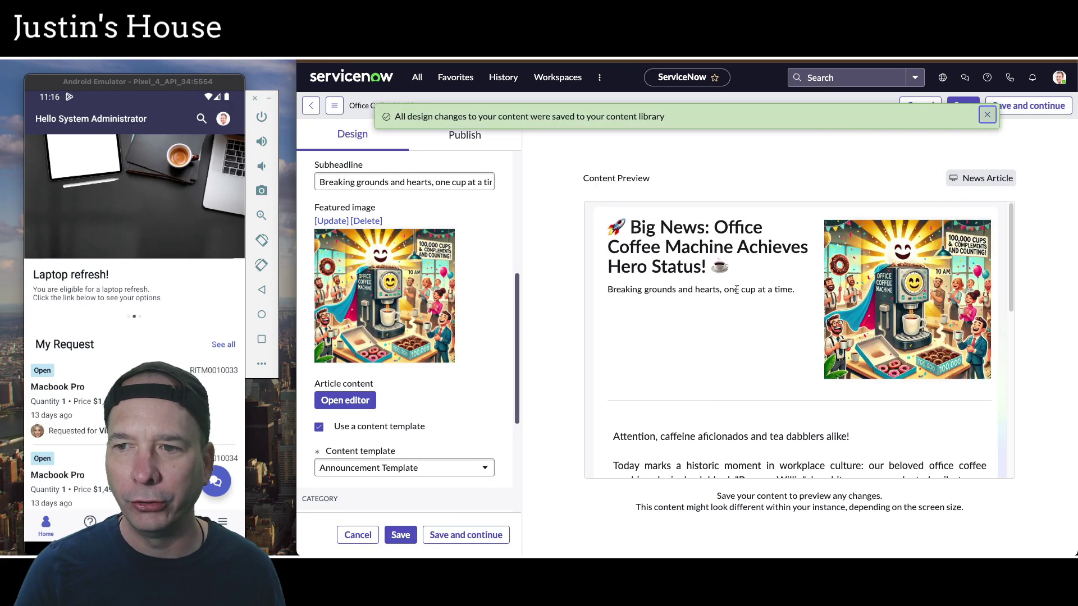
{"action": "scroll", "coordinate": [814, 314], "scroll_direction": "down", "scroll_amount": 5}
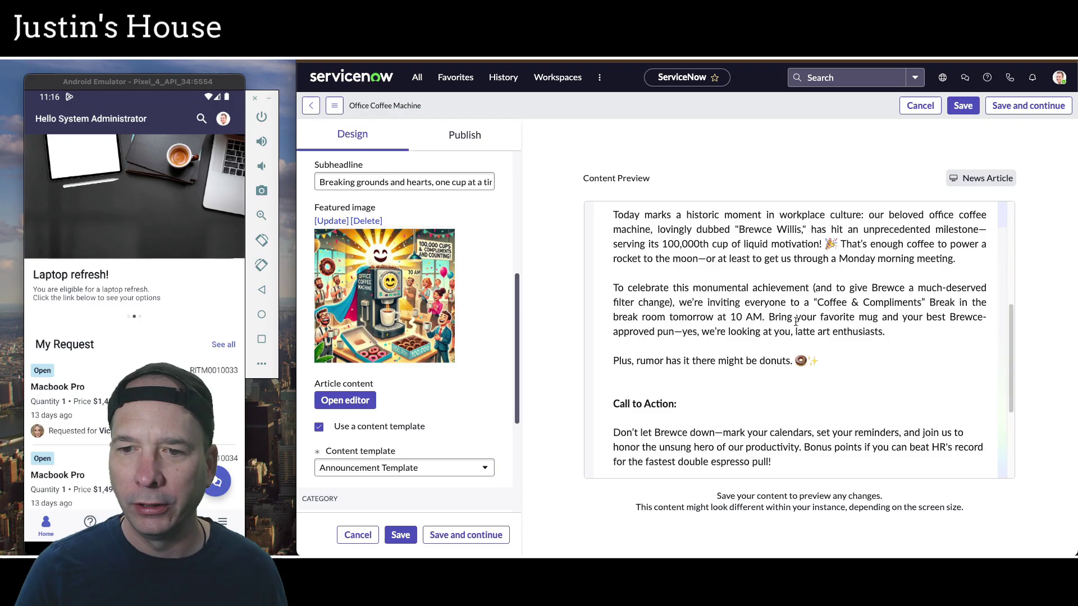
{"action": "scroll", "coordinate": [795, 323], "scroll_direction": "down", "scroll_amount": 5}
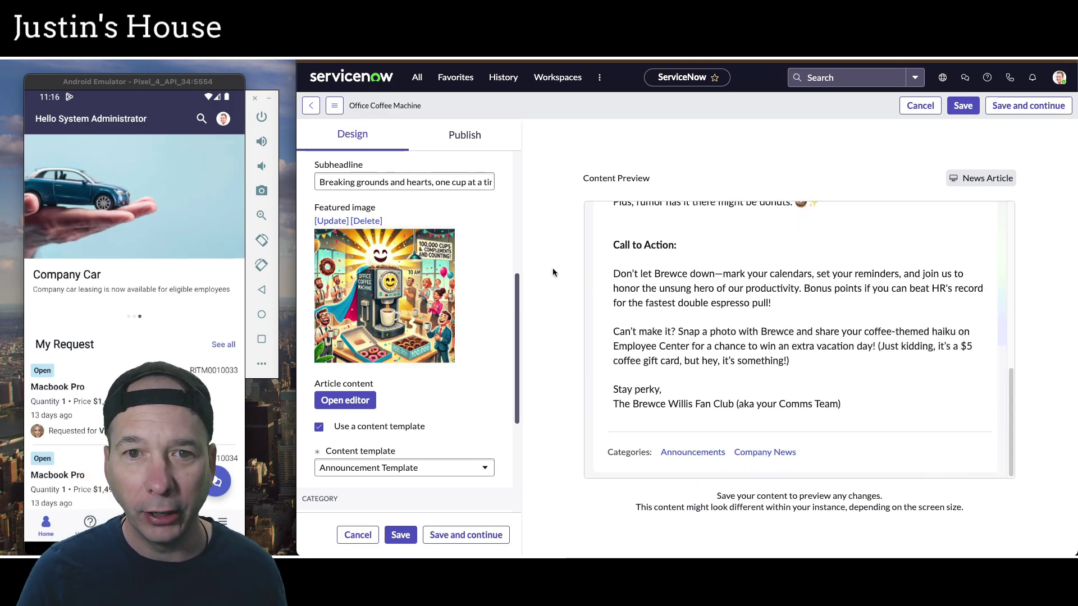
{"action": "scroll", "coordinate": [443, 410], "scroll_direction": "down", "scroll_amount": 4}
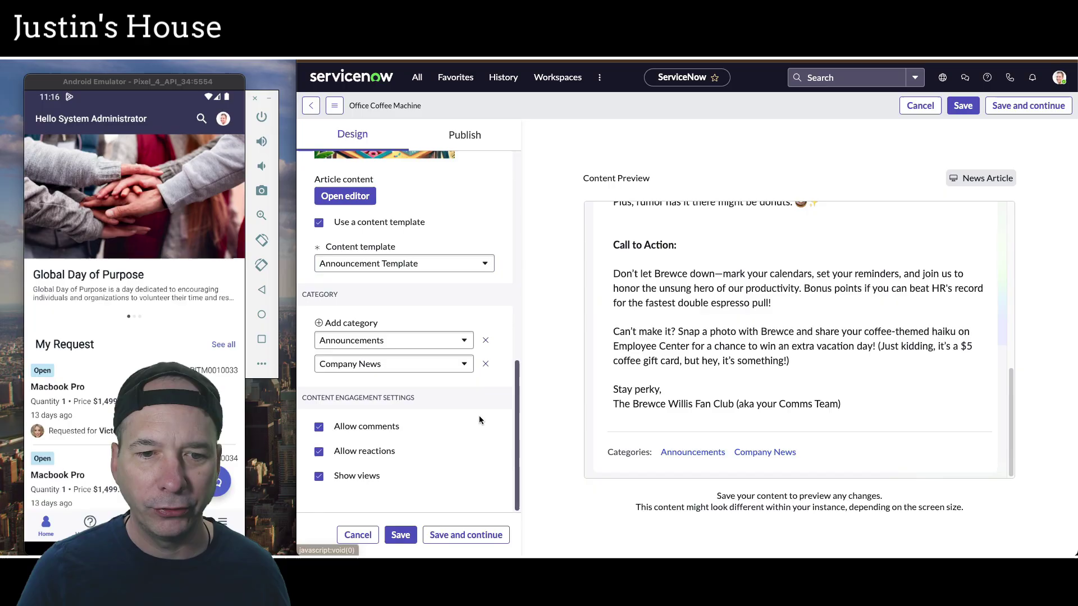
Step: Delete the Featured news, Latest news, mobile Featured news, All news and Other news plans, then add a new one
{"action": "left_click", "coordinate": [465, 143]}
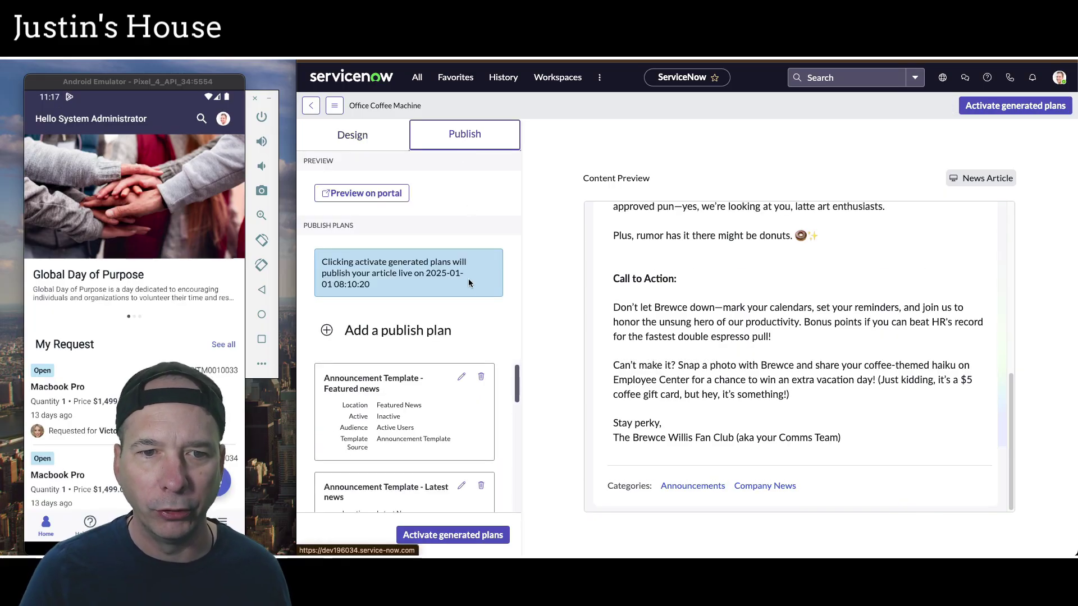
{"action": "left_click", "coordinate": [478, 376]}
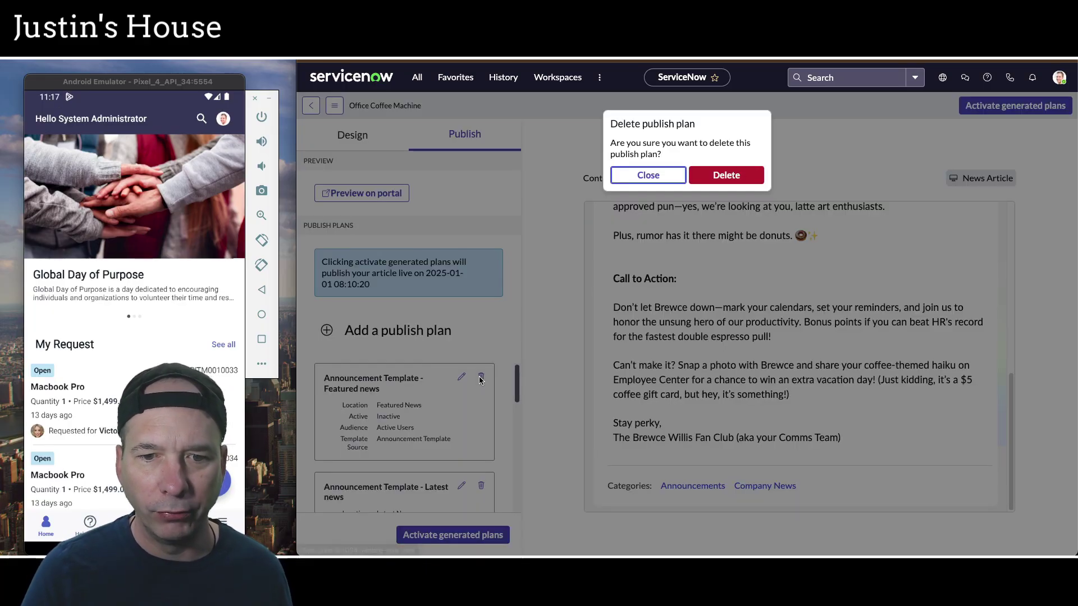
{"action": "left_click", "coordinate": [696, 176]}
{"action": "left_click", "coordinate": [481, 377]}
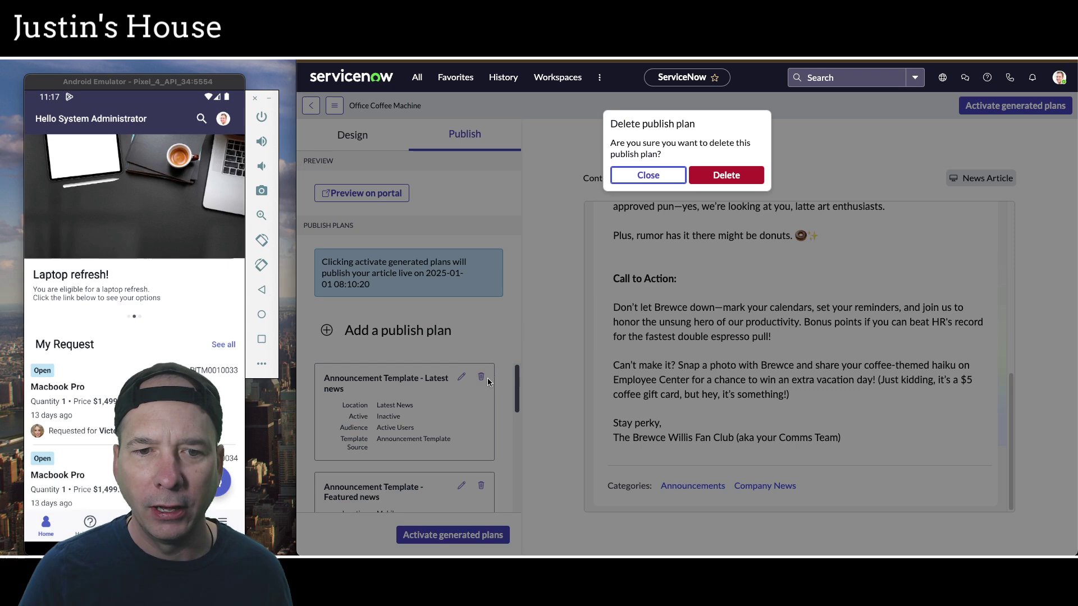
{"action": "left_click", "coordinate": [742, 169]}
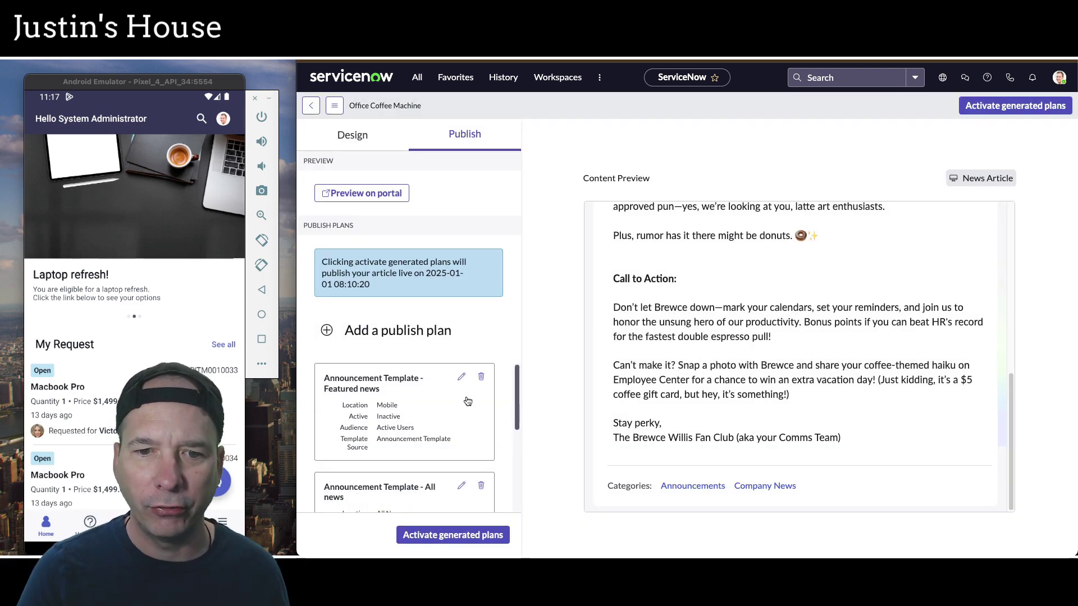
{"action": "left_click", "coordinate": [481, 377]}
{"action": "left_click", "coordinate": [722, 174]}
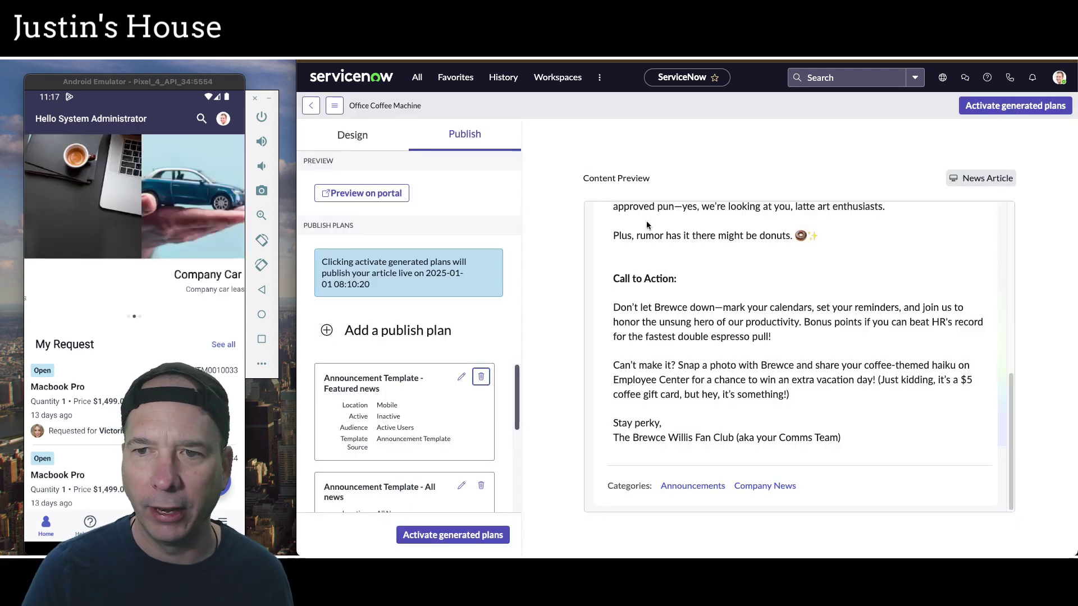
{"action": "left_click", "coordinate": [481, 377]}
{"action": "left_click", "coordinate": [725, 175]}
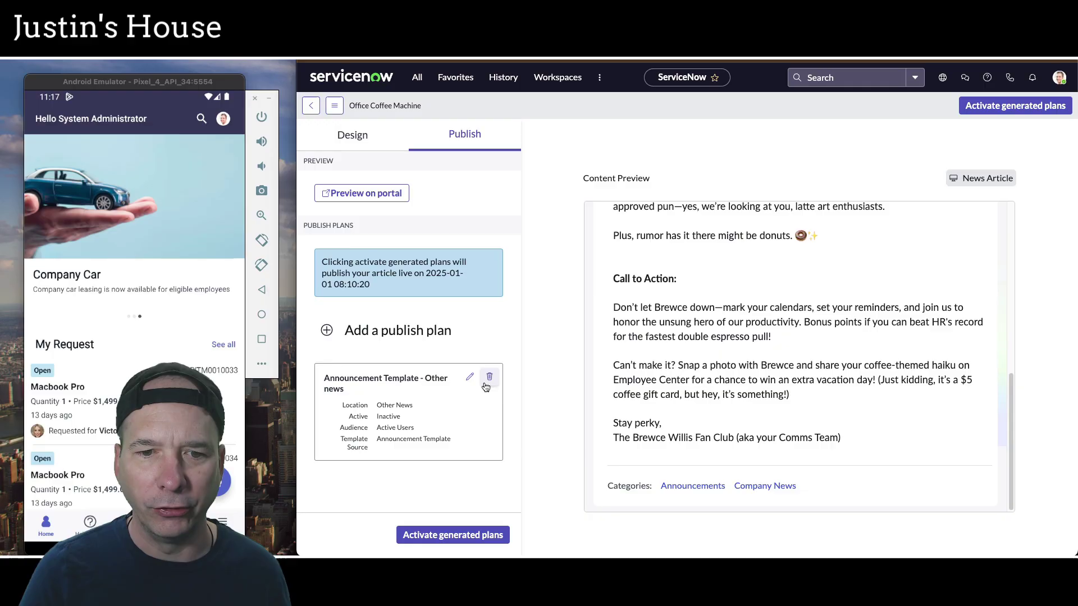
{"action": "left_click", "coordinate": [489, 378]}
{"action": "left_click", "coordinate": [726, 175]}
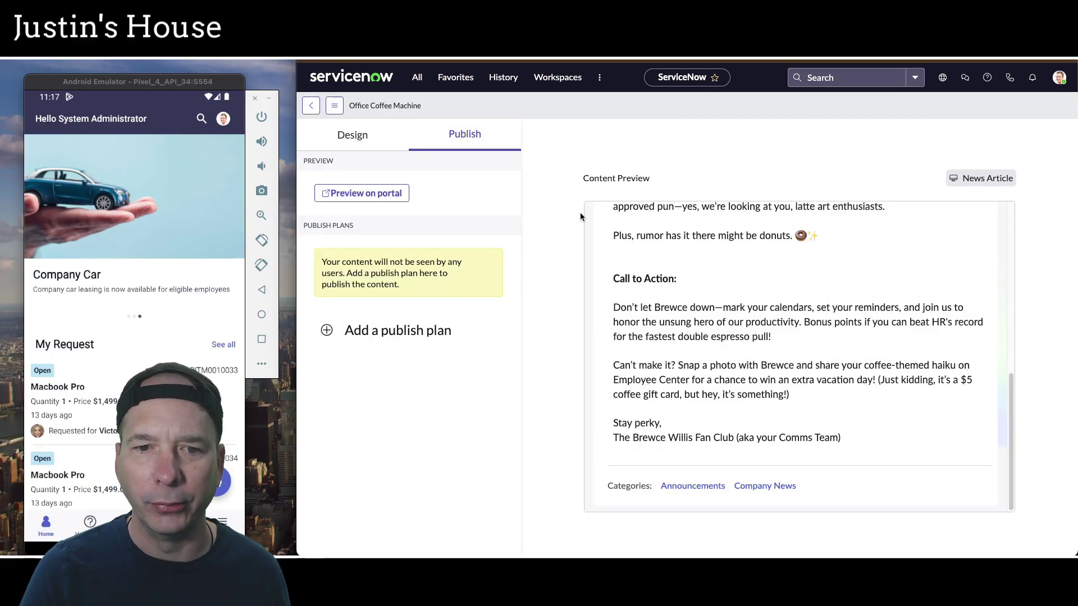
{"action": "left_click", "coordinate": [395, 335]}
Step: Name the publish plan 'Office Coffee Machine' with Service Portal as its location
{"action": "left_click", "coordinate": [388, 218]}
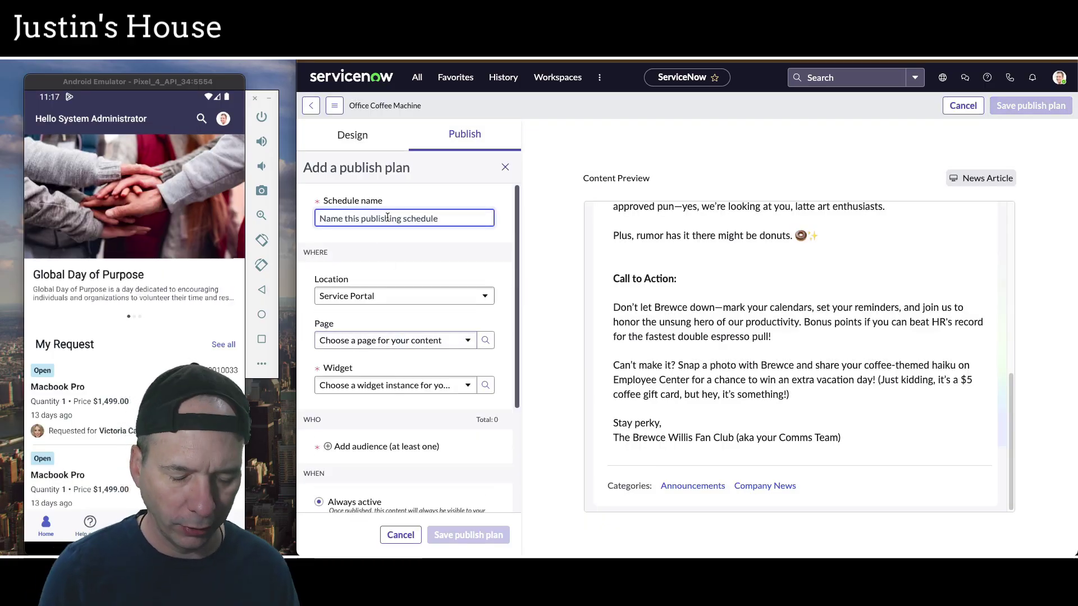
{"action": "type", "text": "Office Coffe"}
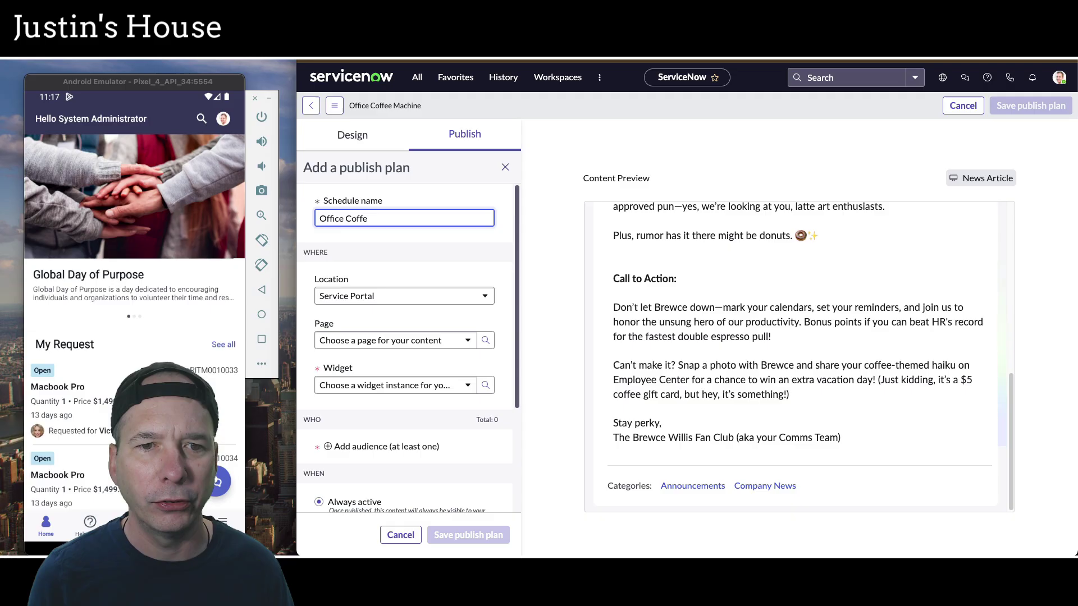
{"action": "type", "text": "e Machine"}
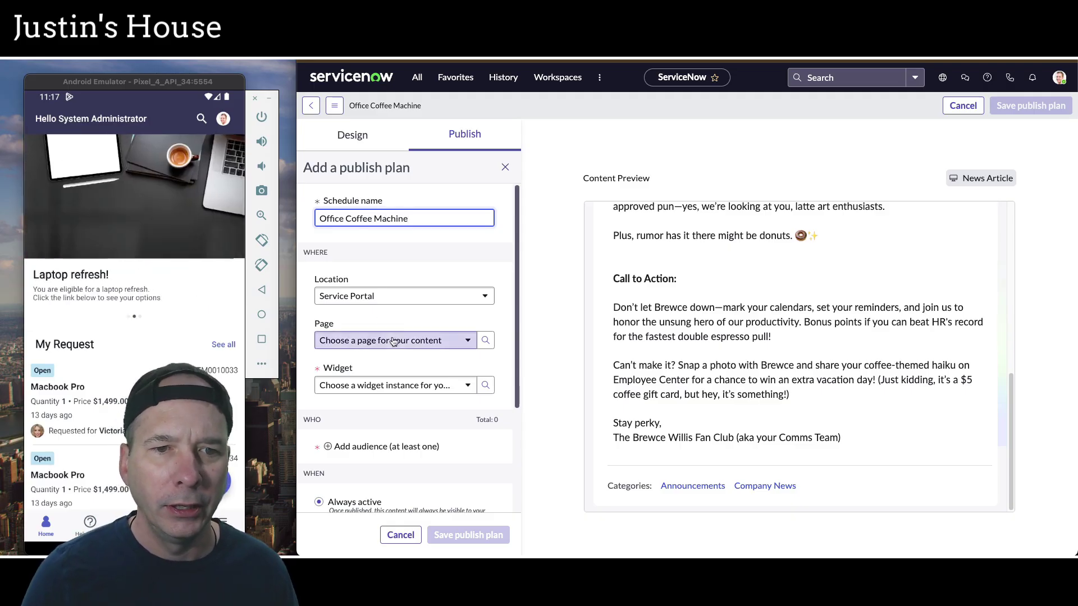
{"action": "left_click", "coordinate": [403, 267]}
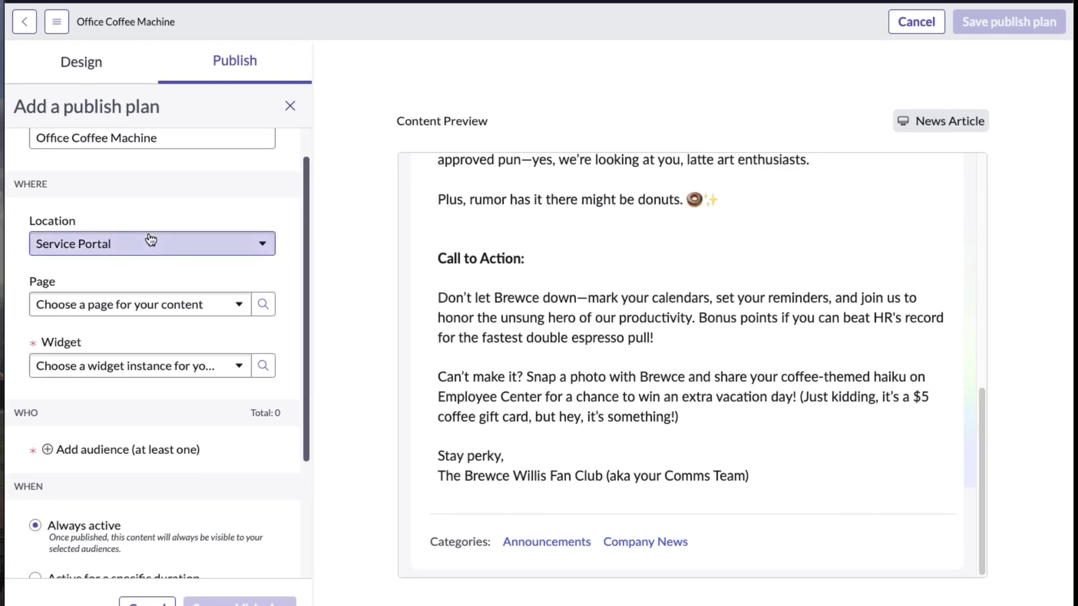
{"action": "left_click", "coordinate": [308, 290]}
{"action": "left_click", "coordinate": [170, 240]}
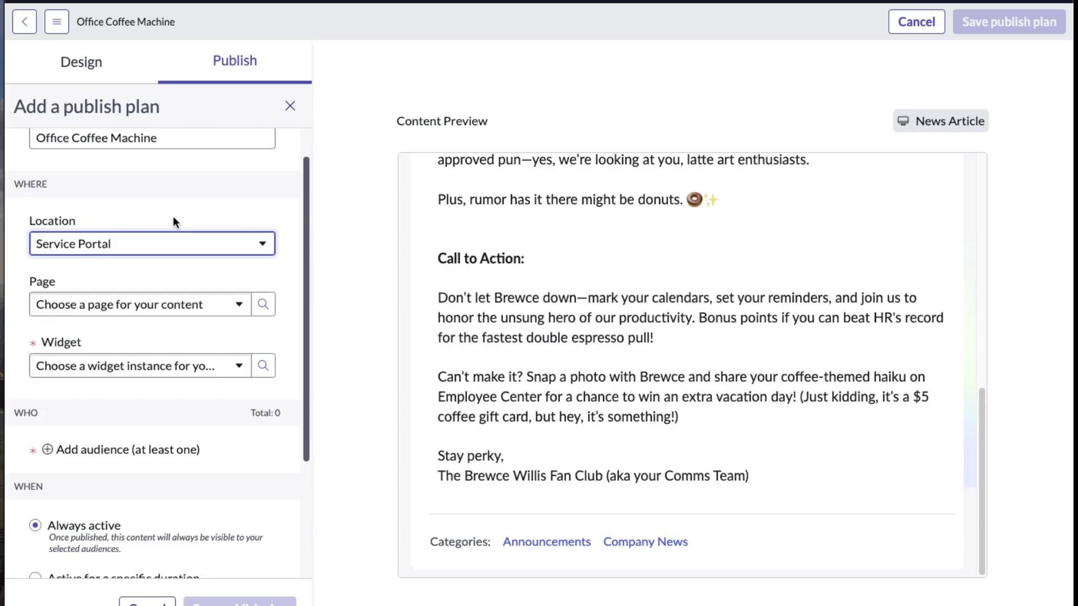
Step: Target the cd_news_article page and its Other news widget
{"action": "left_click", "coordinate": [176, 298]}
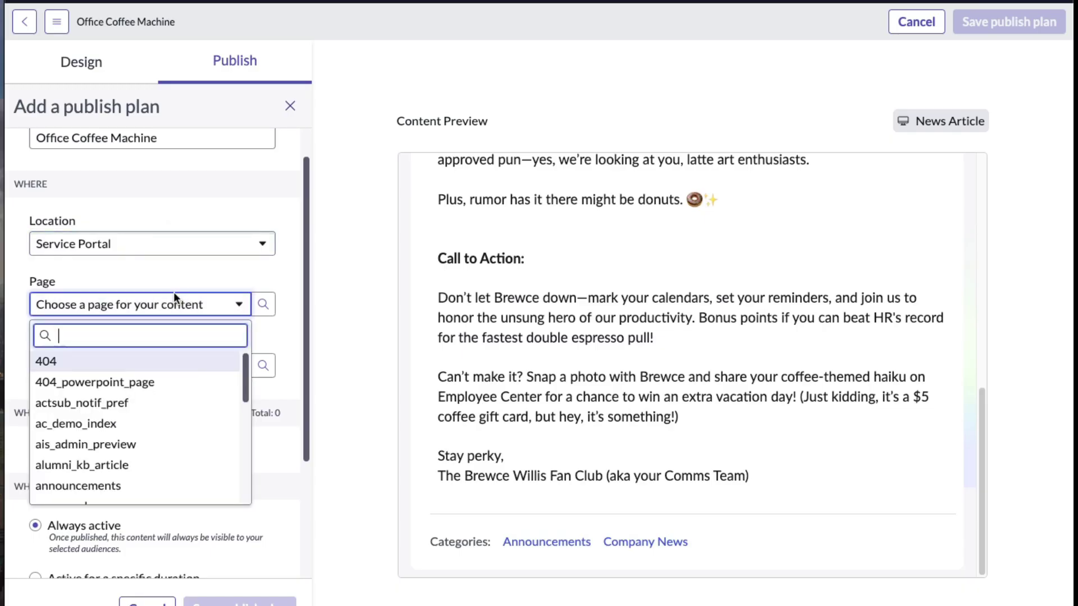
{"action": "type", "text": "new"}
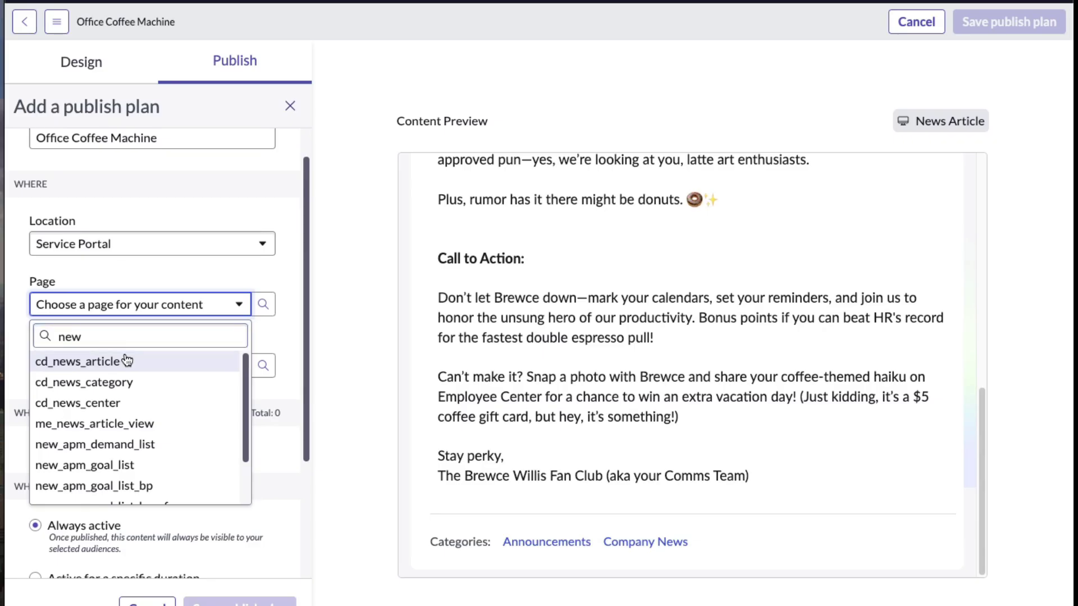
{"action": "left_click", "coordinate": [127, 360]}
{"action": "left_click", "coordinate": [186, 356]}
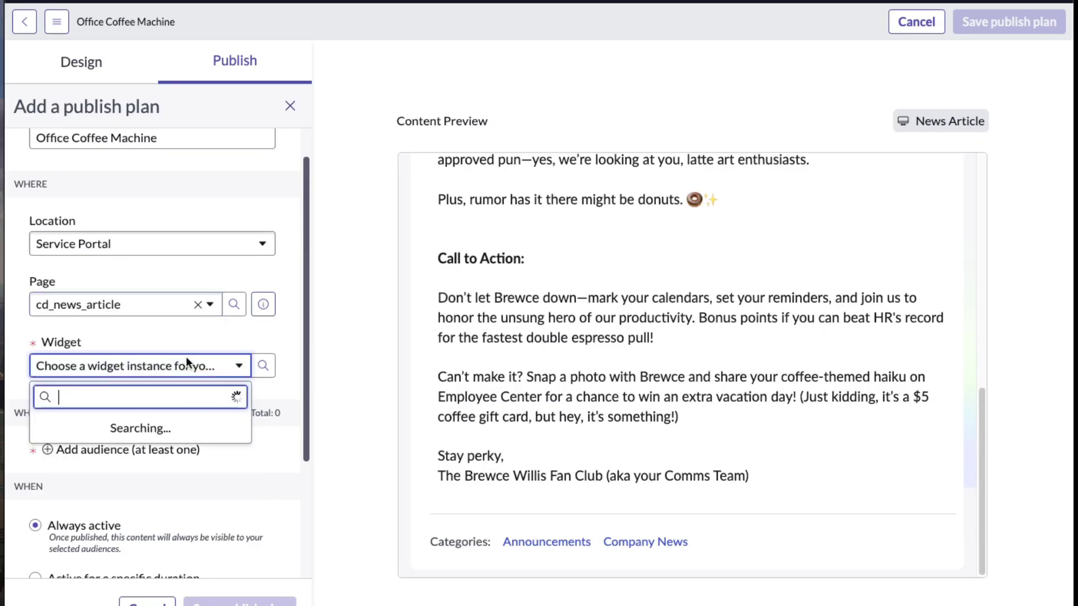
{"action": "left_click", "coordinate": [104, 421]}
{"action": "scroll", "coordinate": [128, 348], "scroll_direction": "down", "scroll_amount": 2}
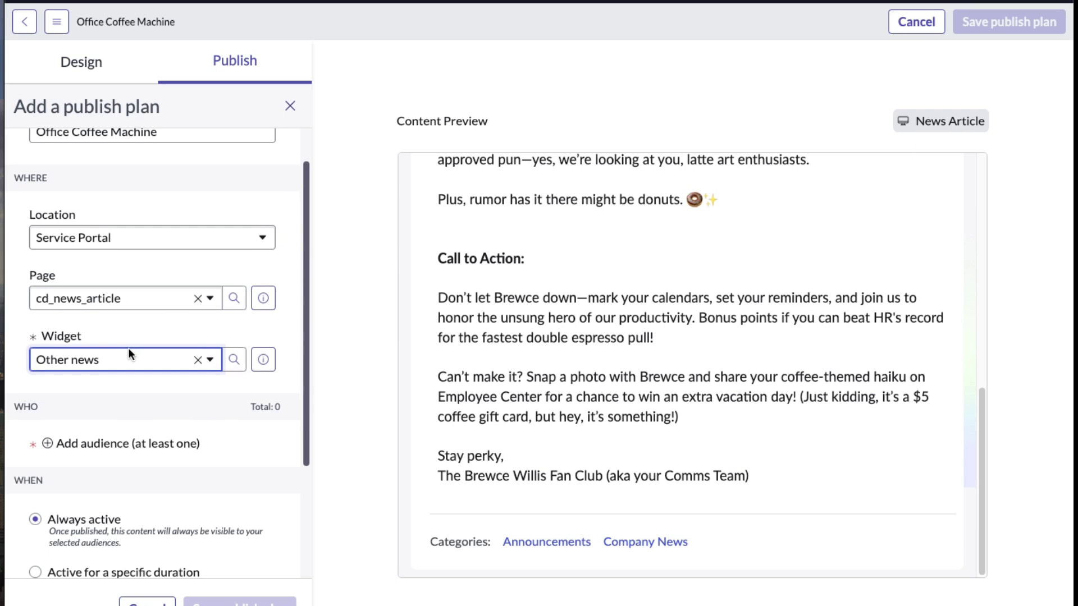
Step: Add Active Users as the plan's audience
{"action": "left_click", "coordinate": [96, 375]}
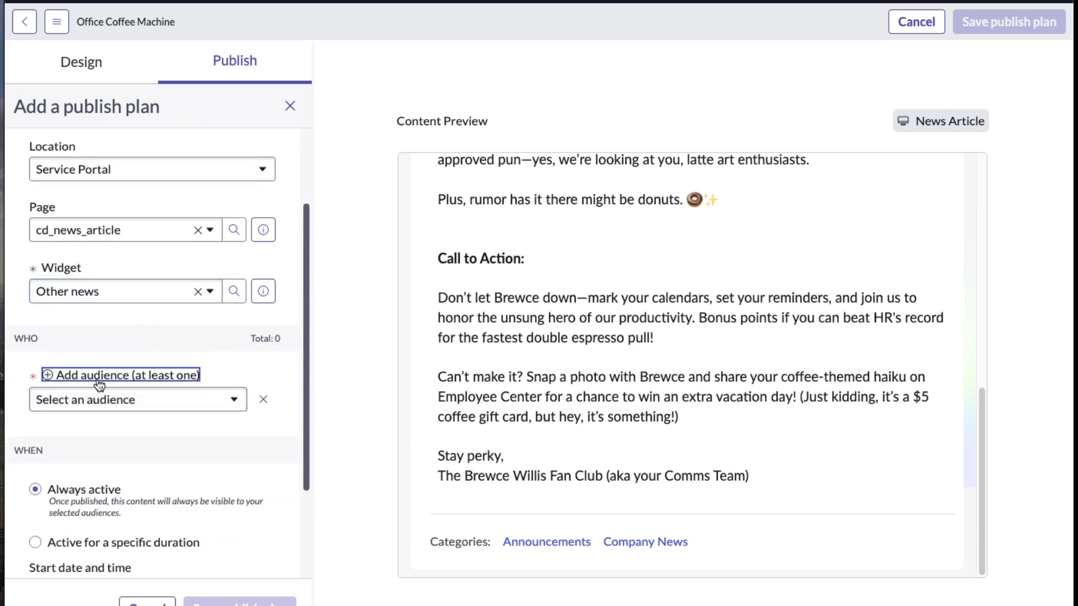
{"action": "left_click", "coordinate": [86, 400]}
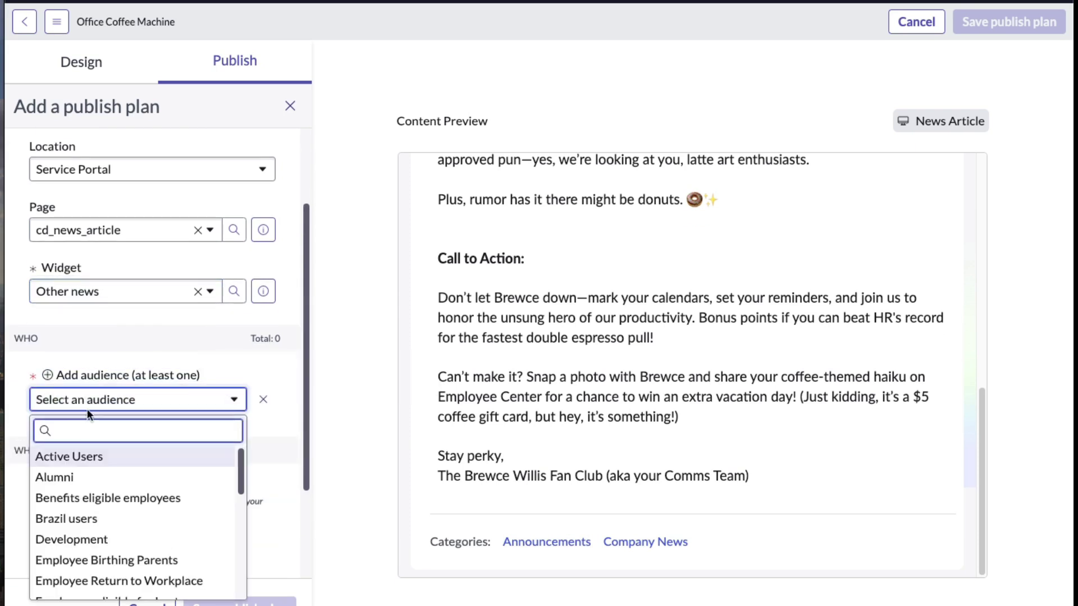
{"action": "left_click", "coordinate": [87, 456]}
{"action": "scroll", "coordinate": [120, 345], "scroll_direction": "down", "scroll_amount": 3}
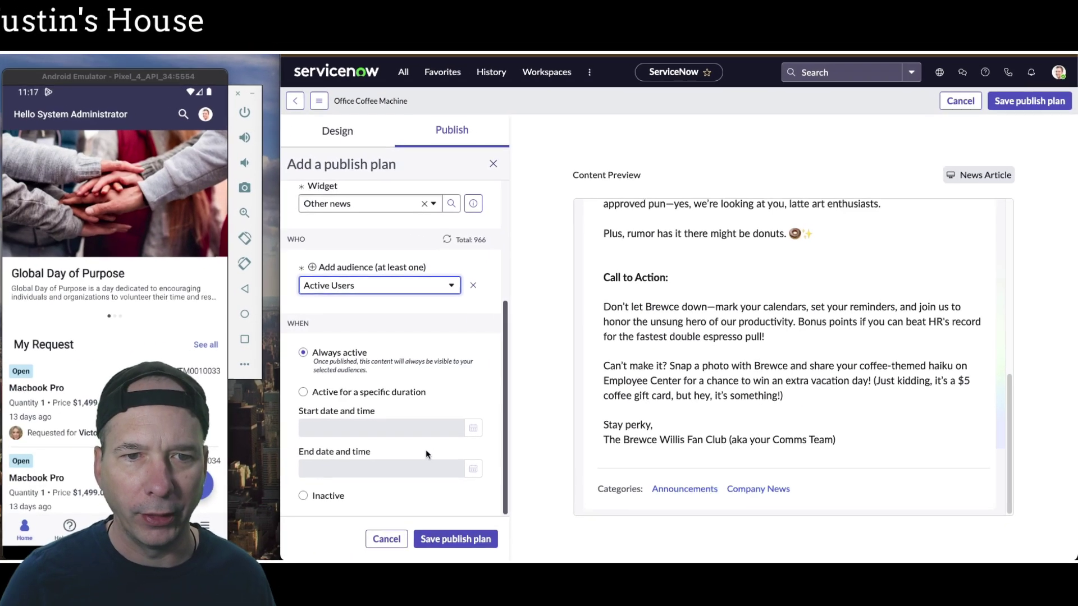
{"action": "scroll", "coordinate": [157, 392], "scroll_direction": "up", "scroll_amount": 5}
Step: Save the portal plan and start a second plan named 'Office Coffee Machine Mobile'
{"action": "left_click", "coordinate": [480, 534]}
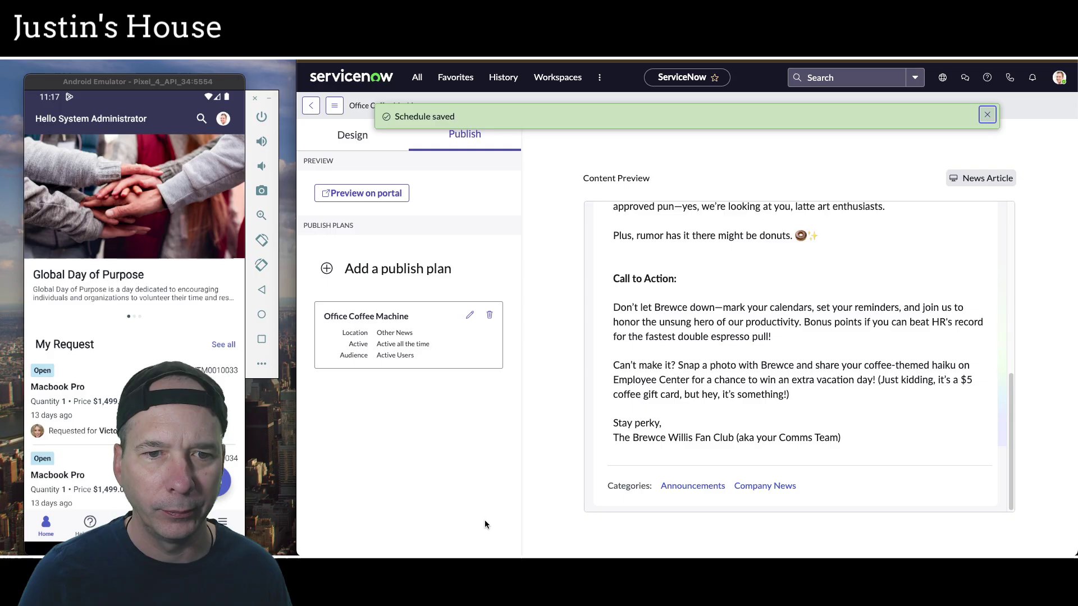
{"action": "left_click", "coordinate": [374, 264]}
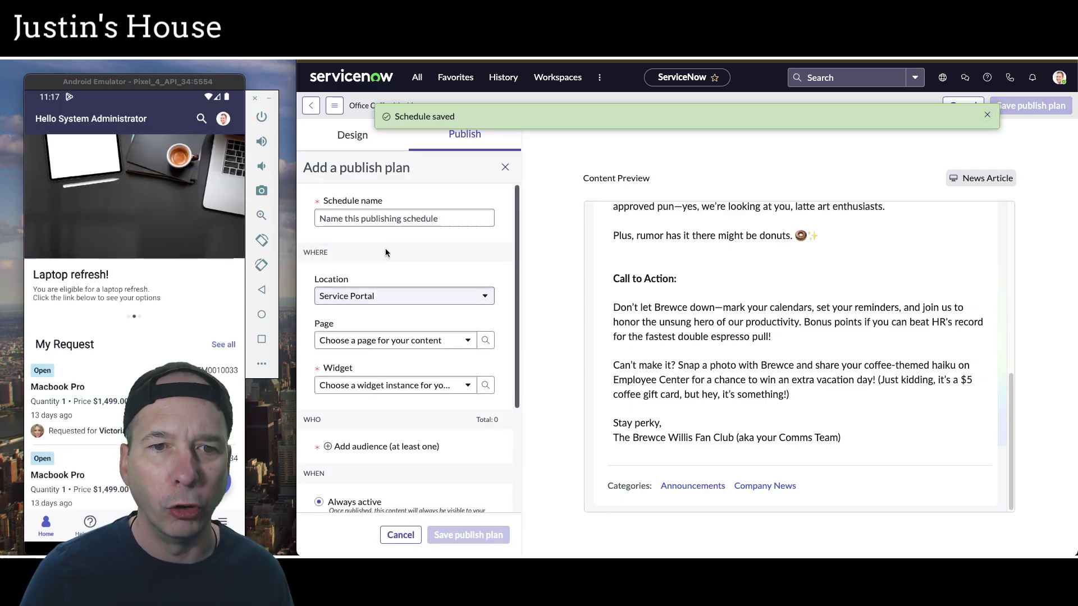
{"action": "left_click", "coordinate": [389, 218]}
{"action": "type", "text": "Office"}
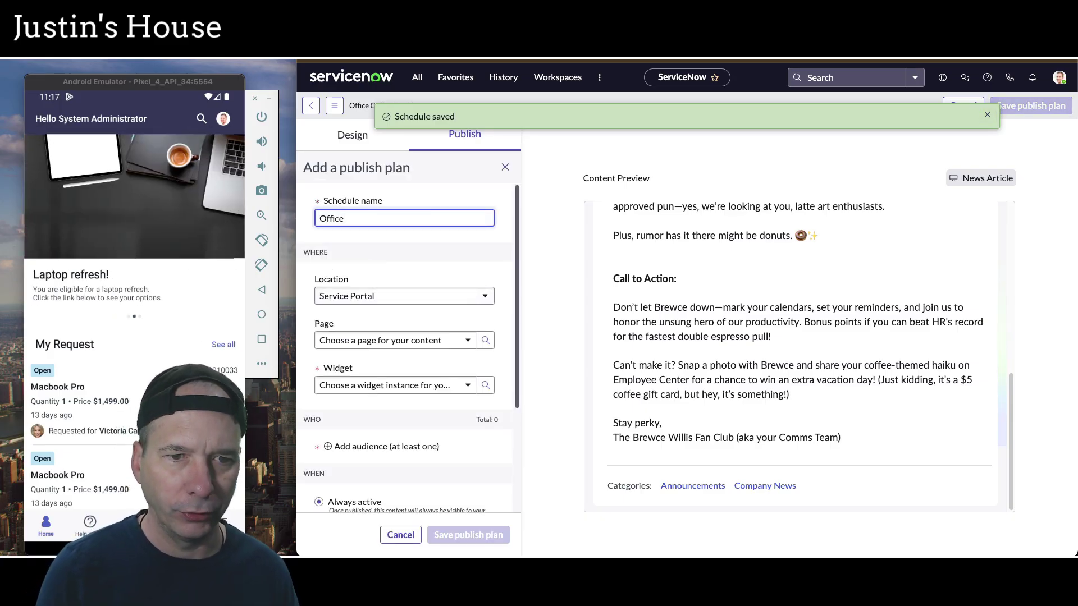
{"action": "type", "text": " Coffee Machine Mobile"}
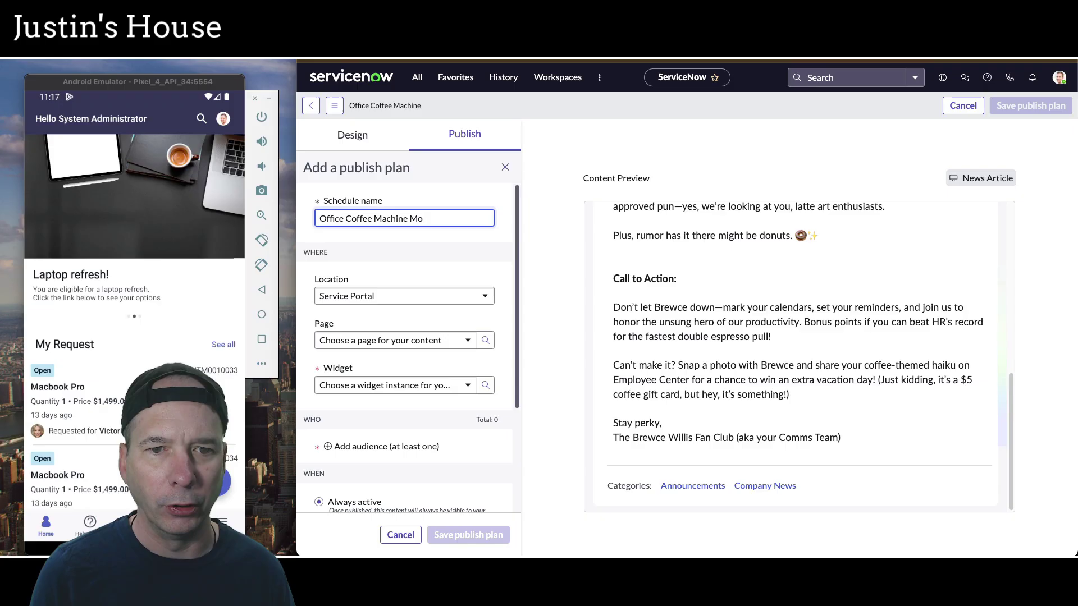
Step: Set the mobile plan's location to Mobile, add audience Active Users, and save it
{"action": "left_click", "coordinate": [396, 295]}
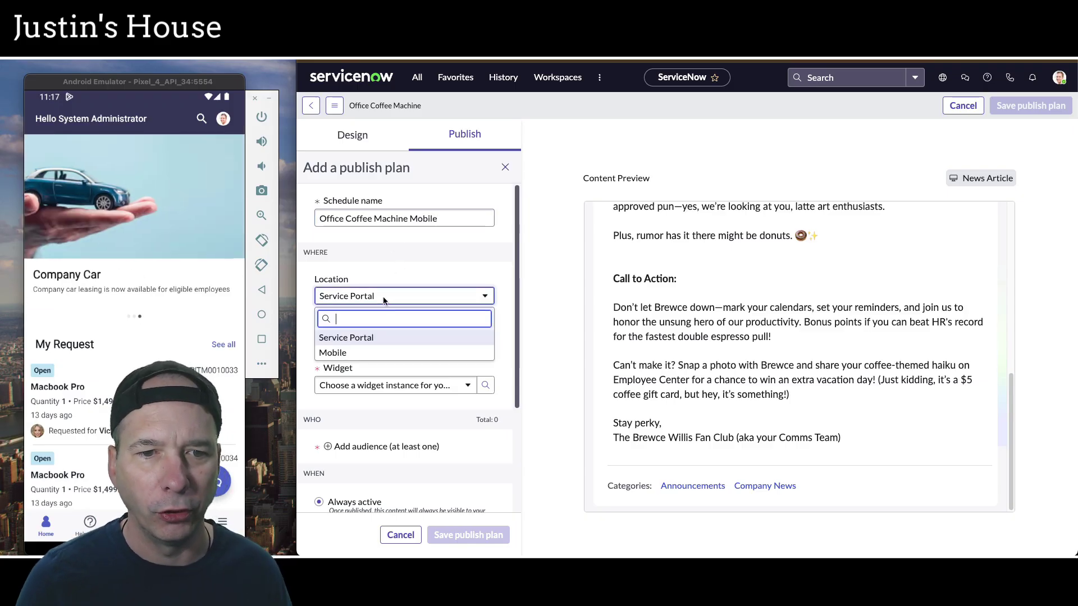
{"action": "left_click", "coordinate": [379, 348]}
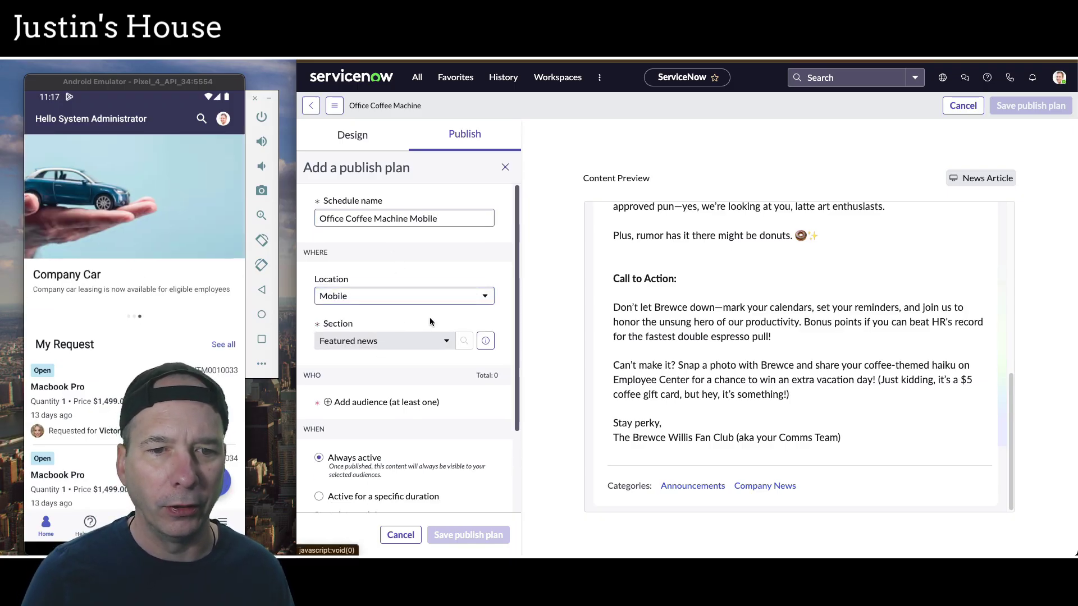
{"action": "scroll", "coordinate": [425, 309], "scroll_direction": "down", "scroll_amount": 1}
{"action": "left_click", "coordinate": [377, 337]}
{"action": "left_click", "coordinate": [374, 360]}
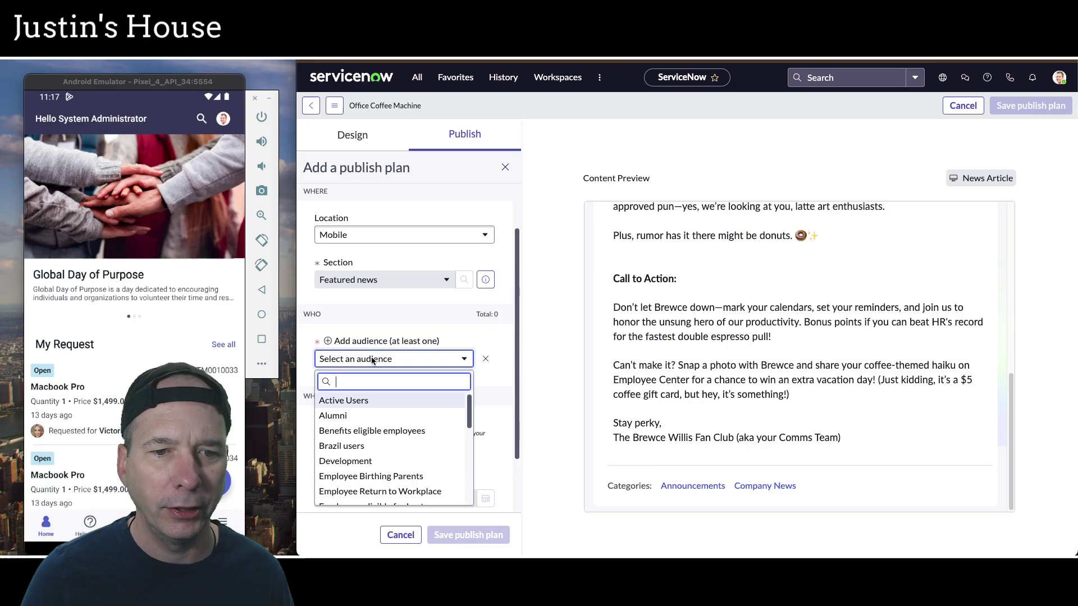
{"action": "left_click", "coordinate": [371, 400]}
{"action": "scroll", "coordinate": [449, 334], "scroll_direction": "down", "scroll_amount": 2}
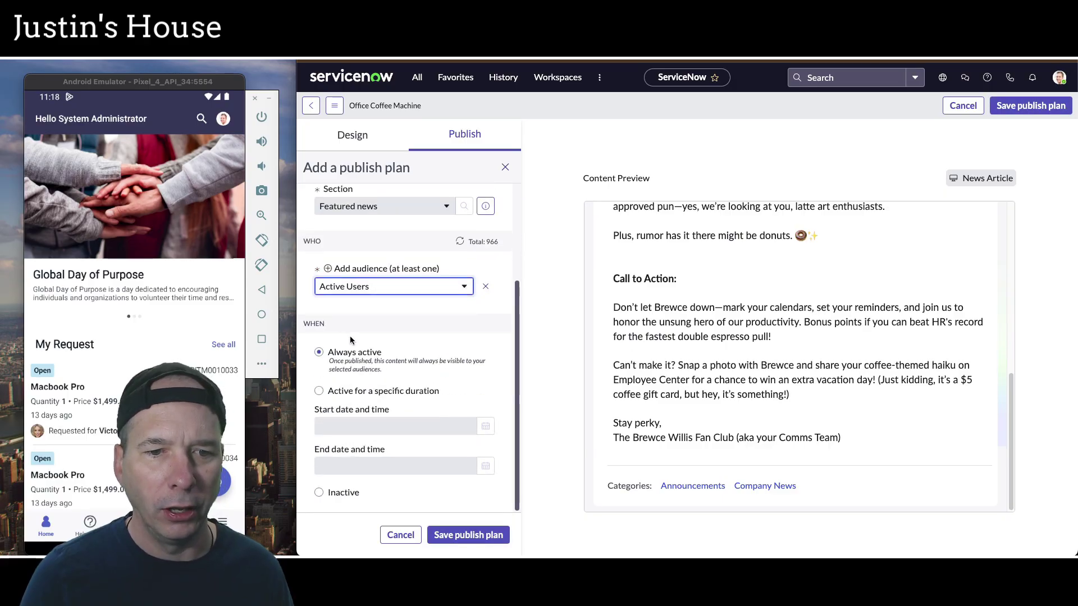
{"action": "left_click", "coordinate": [478, 534]}
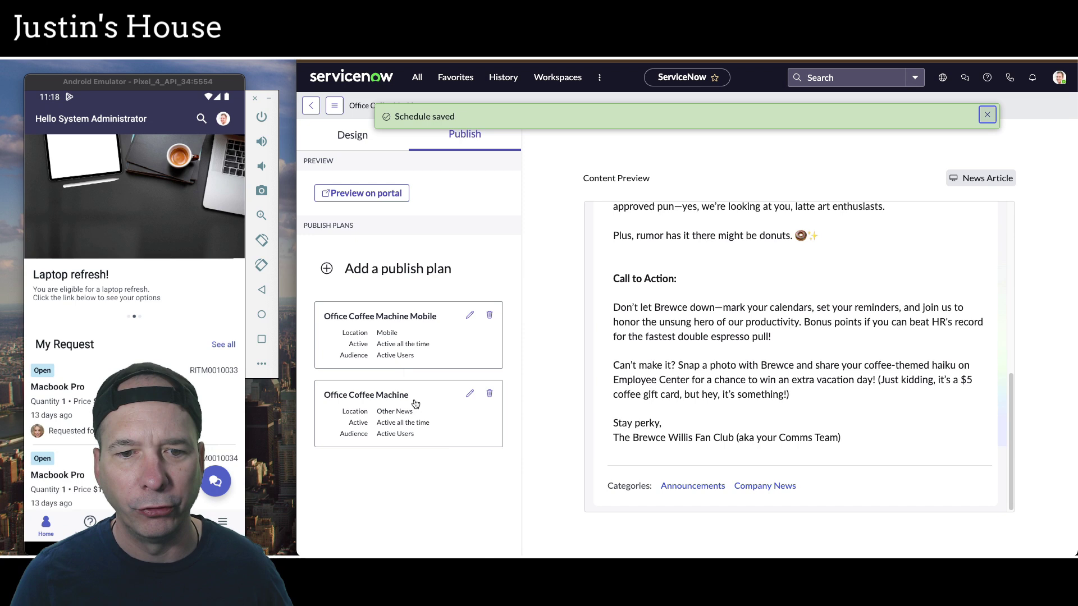
Step: Return to the Design settings and save the content
{"action": "left_click", "coordinate": [986, 115]}
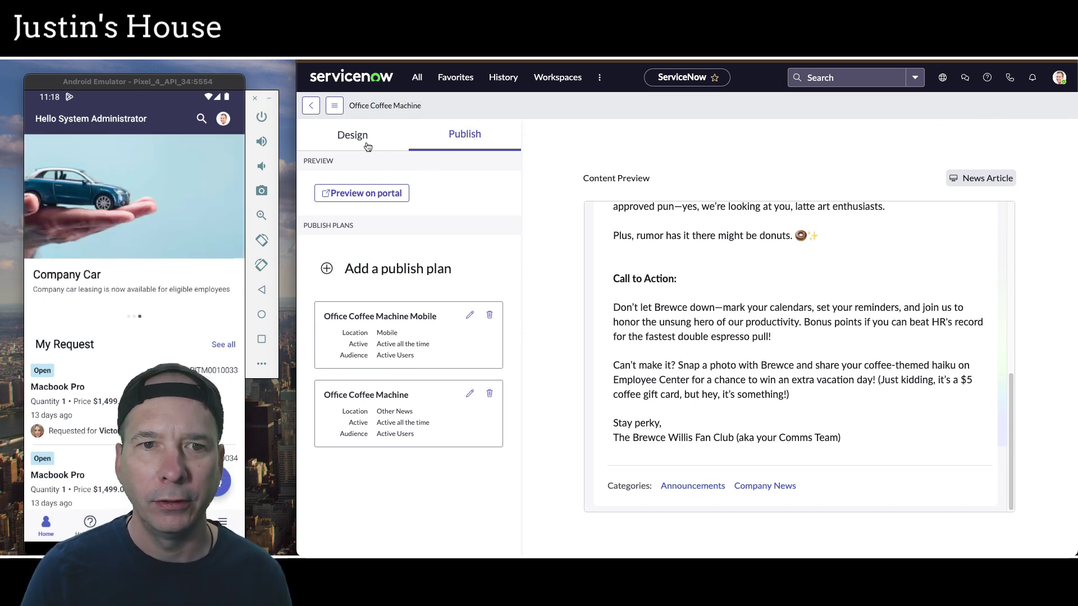
{"action": "left_click", "coordinate": [398, 126]}
{"action": "left_click", "coordinate": [964, 106]}
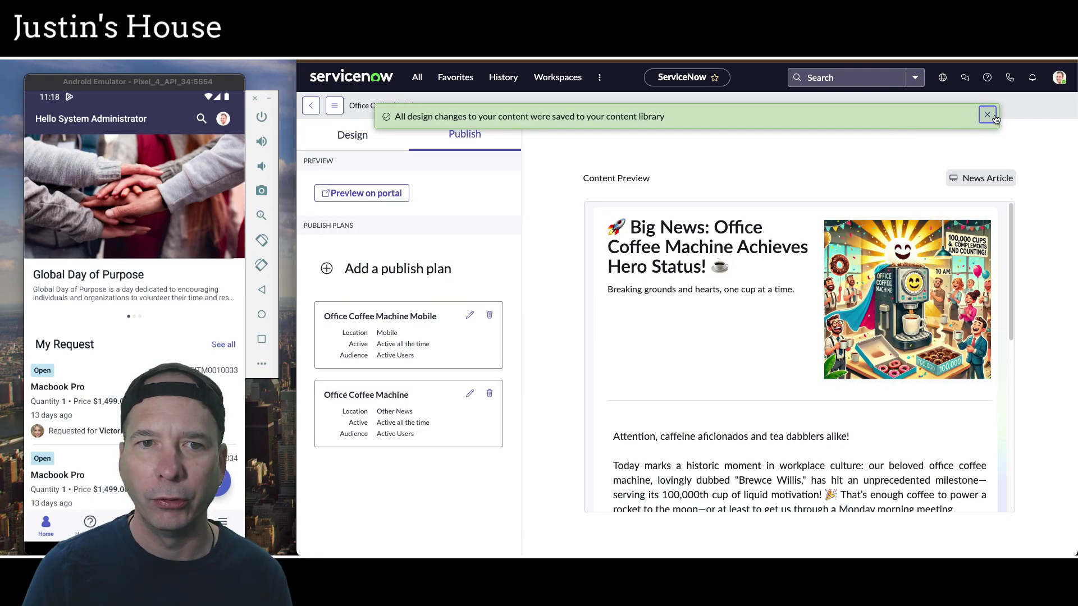
Step: Dismiss the design-saved notice and scroll through the portal's All news listing
{"action": "left_click", "coordinate": [988, 115]}
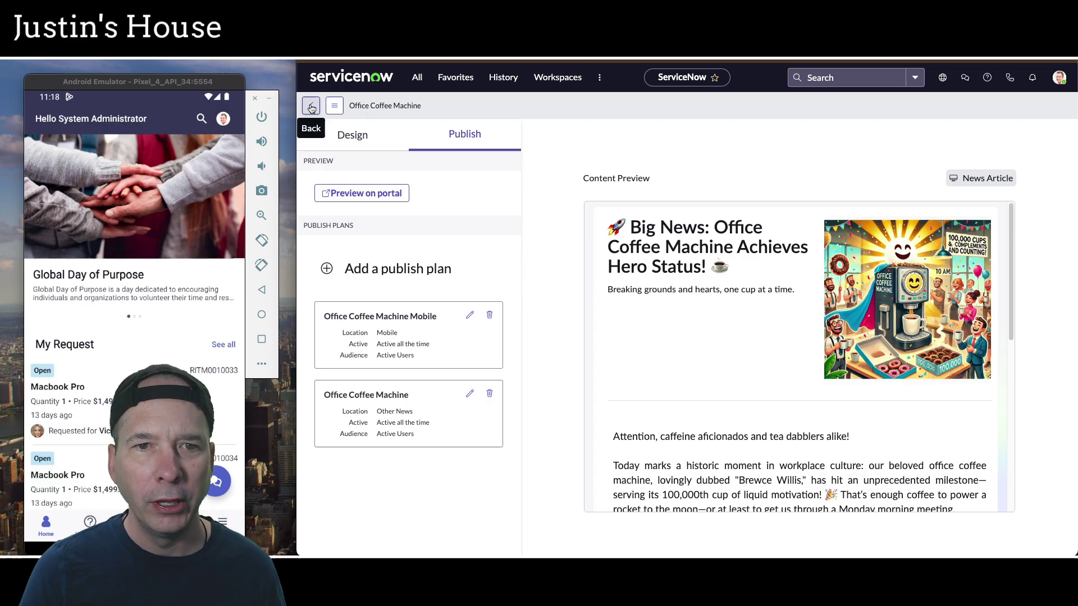
{"action": "key", "text": "ctrl+Tab"}
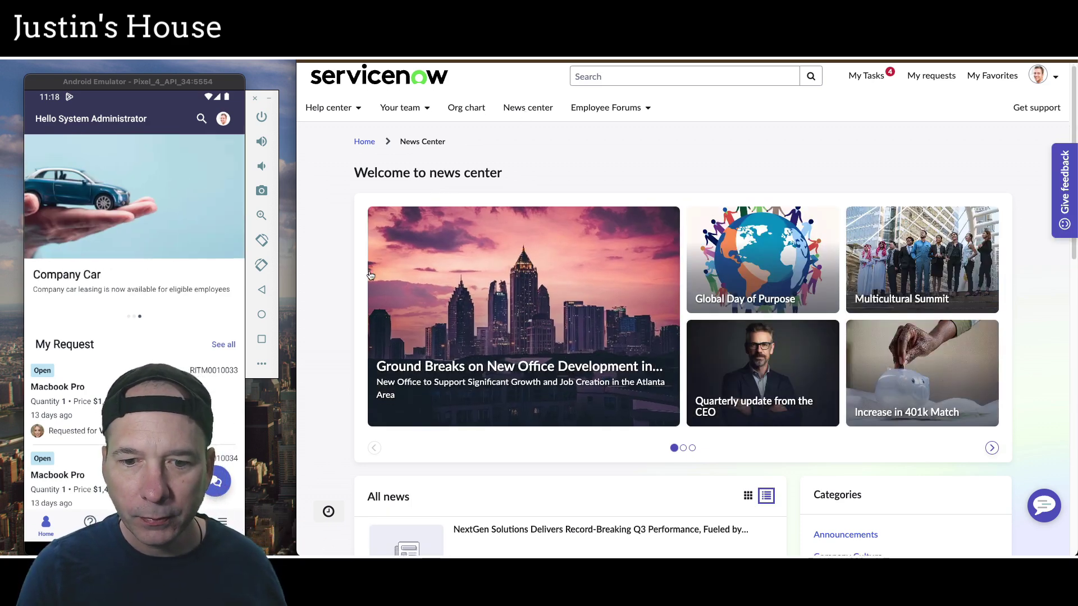
{"action": "scroll", "coordinate": [370, 271], "scroll_direction": "down", "scroll_amount": 5}
{"action": "scroll", "coordinate": [370, 272], "scroll_direction": "down", "scroll_amount": 5}
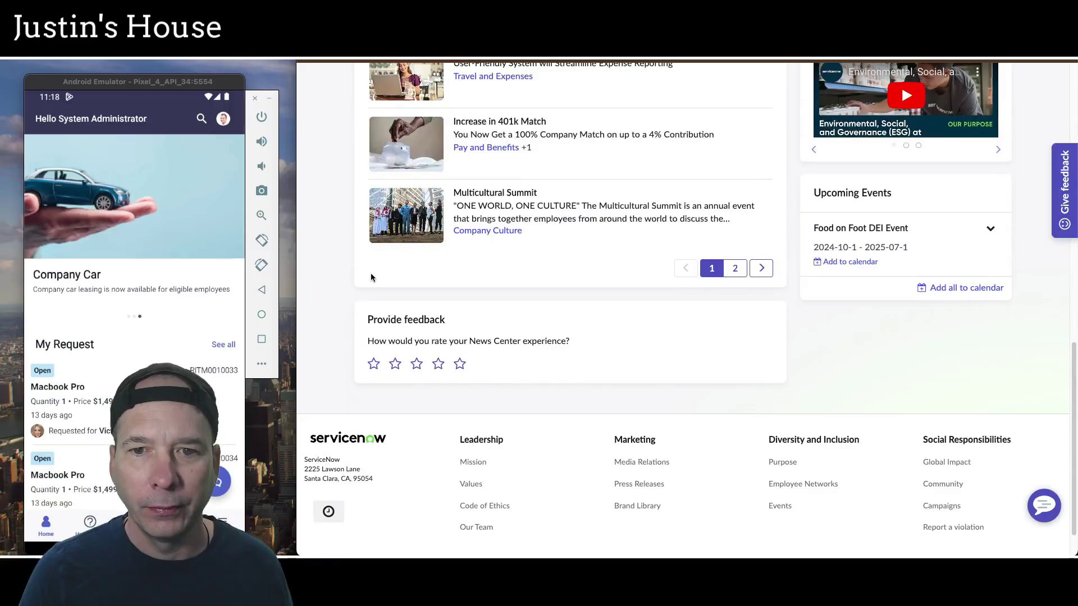
{"action": "scroll", "coordinate": [373, 276], "scroll_direction": "up", "scroll_amount": 5}
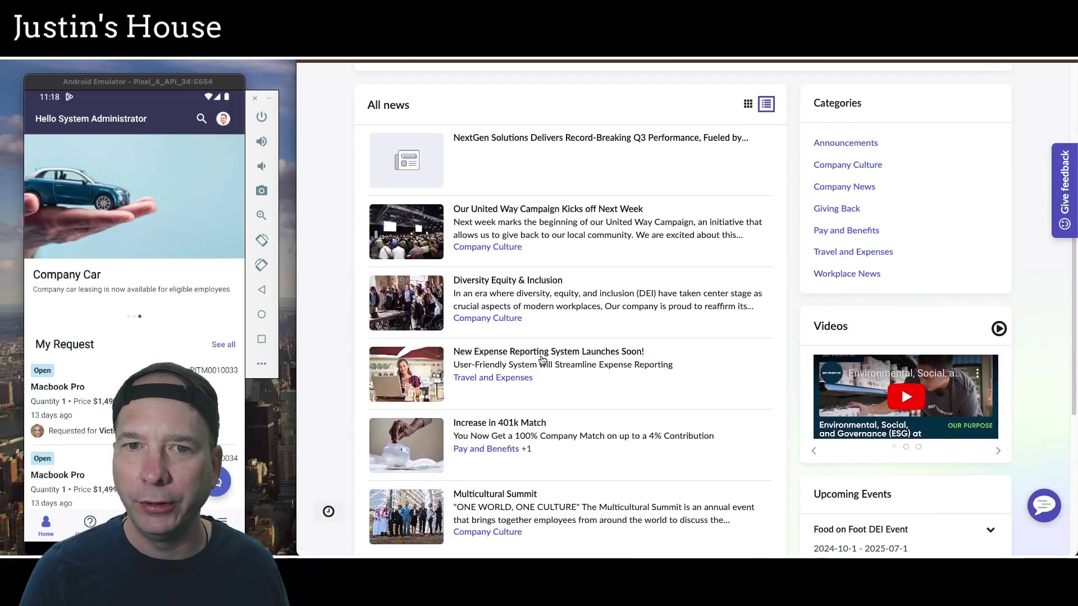
{"action": "scroll", "coordinate": [538, 358], "scroll_direction": "down", "scroll_amount": 3}
{"action": "scroll", "coordinate": [532, 354], "scroll_direction": "down", "scroll_amount": 5}
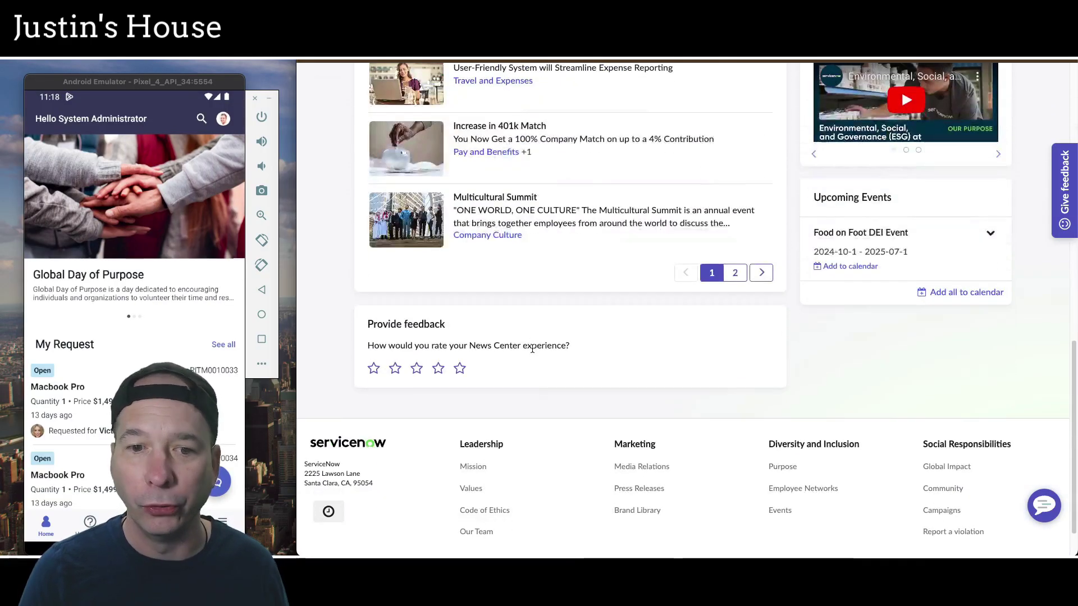
Step: Page through All news to page 2, then back to page 1
{"action": "left_click", "coordinate": [735, 272]}
{"action": "scroll", "coordinate": [656, 343], "scroll_direction": "up", "scroll_amount": 6}
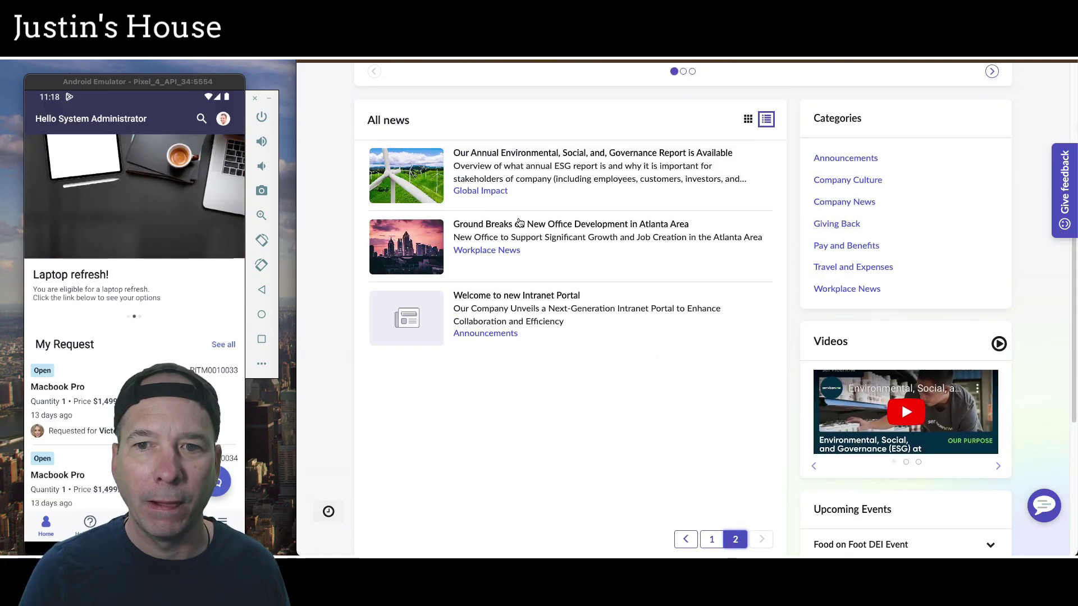
{"action": "scroll", "coordinate": [625, 401], "scroll_direction": "down", "scroll_amount": 1}
{"action": "left_click", "coordinate": [708, 497]}
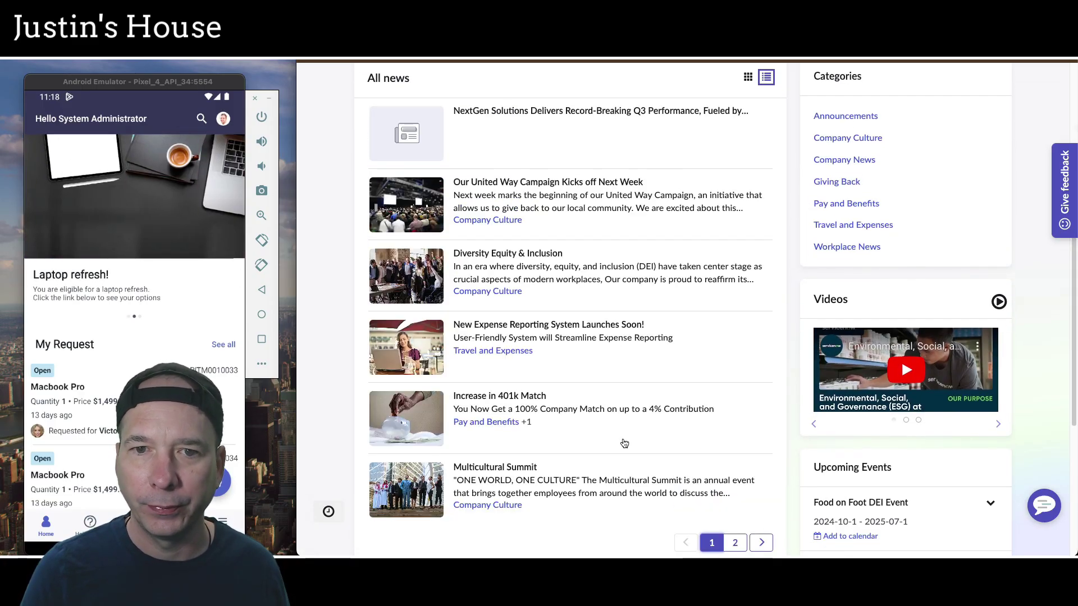
{"action": "scroll", "coordinate": [549, 212], "scroll_direction": "up", "scroll_amount": 1}
{"action": "scroll", "coordinate": [526, 362], "scroll_direction": "down", "scroll_amount": 5}
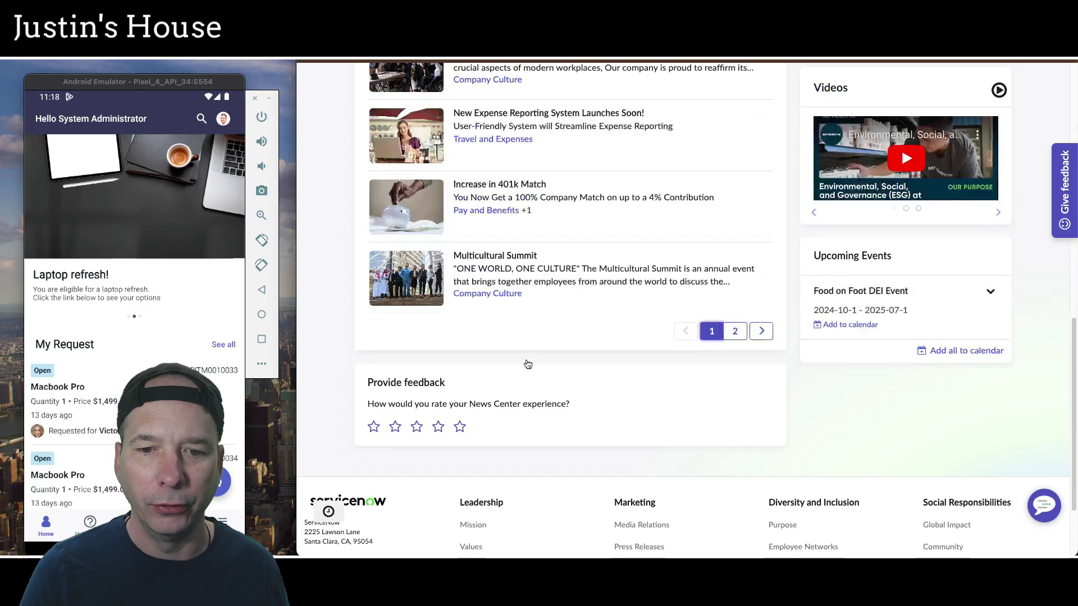
{"action": "scroll", "coordinate": [526, 359], "scroll_direction": "up", "scroll_amount": 12}
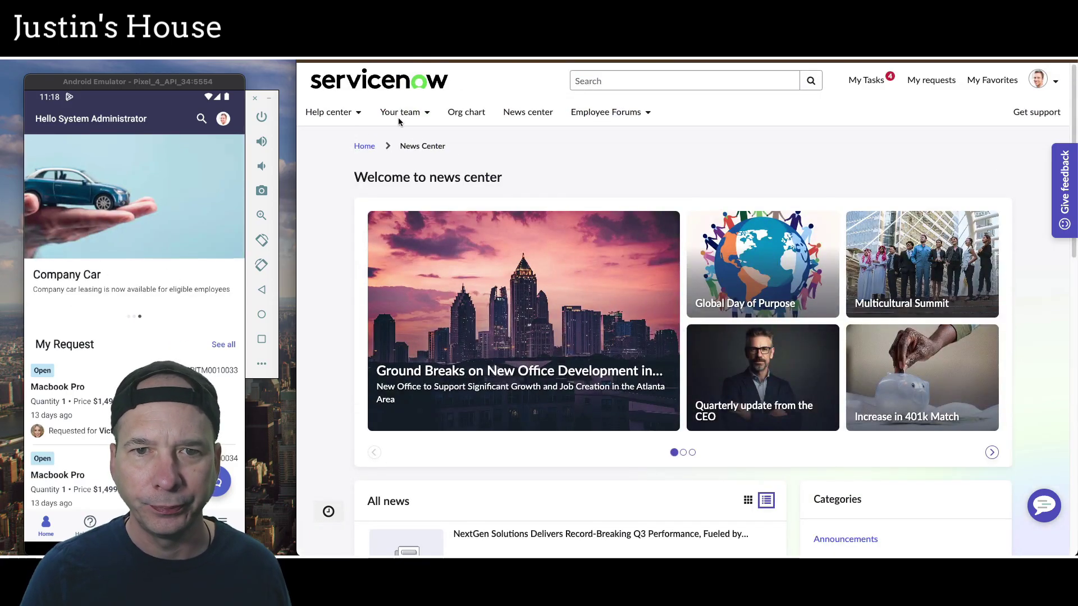
{"action": "left_click", "coordinate": [365, 147]}
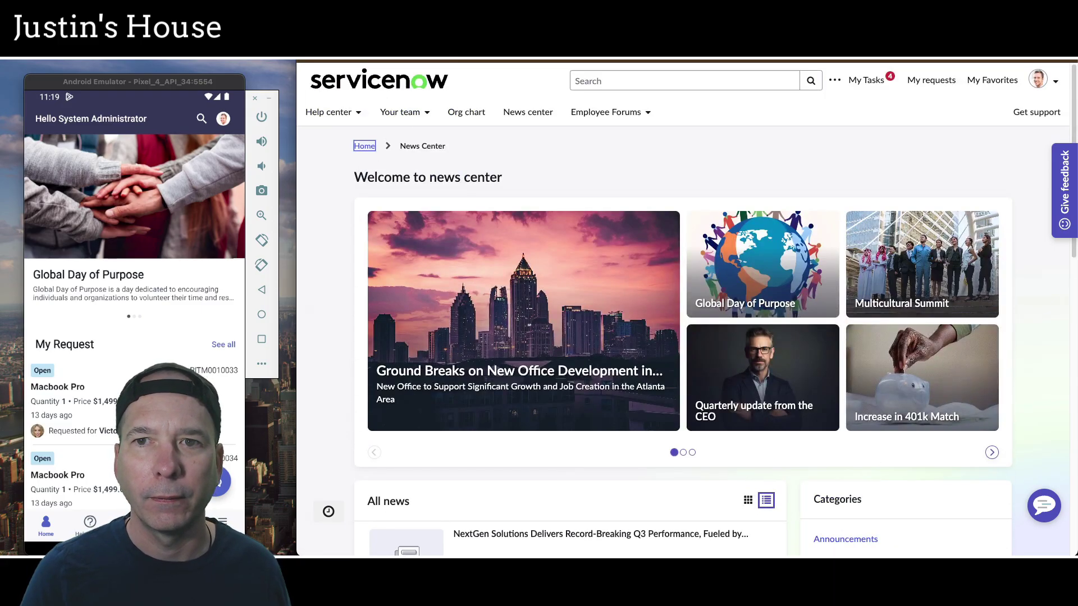
Step: Review the Office Coffee Machine article's Design settings, then move to the Employee Center home page
{"action": "key", "text": "alt+Tab"}
{"action": "left_click", "coordinate": [352, 135]}
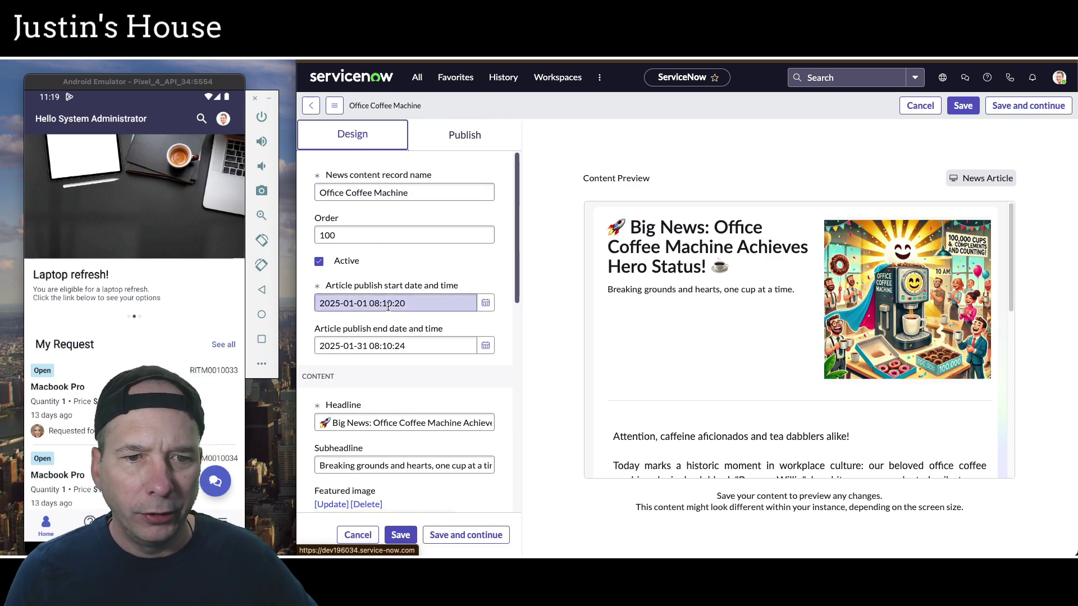
{"action": "scroll", "coordinate": [404, 336], "scroll_direction": "down", "scroll_amount": 5}
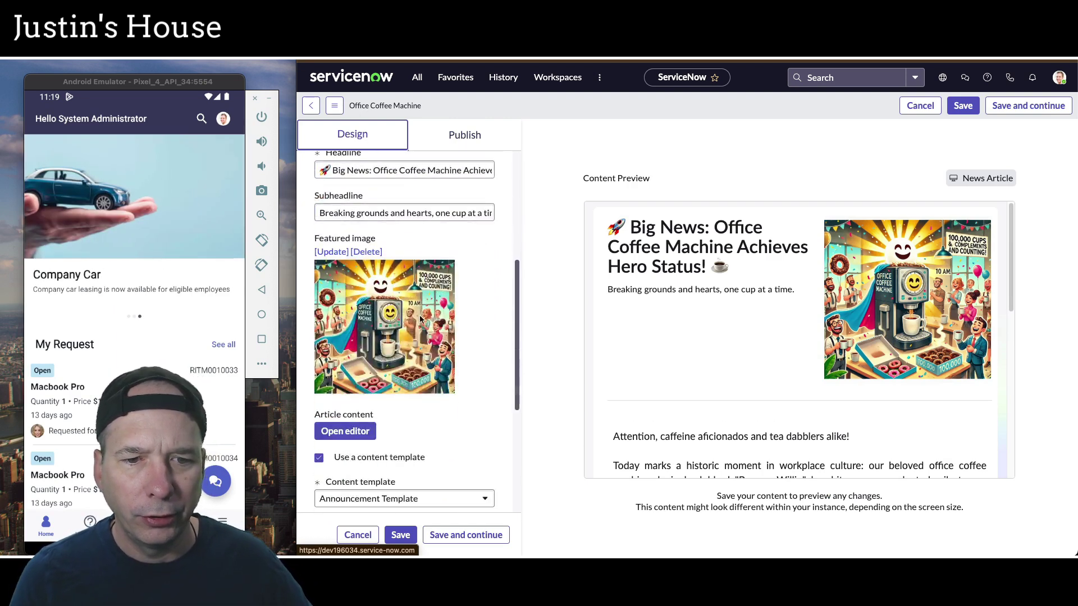
{"action": "scroll", "coordinate": [421, 317], "scroll_direction": "down", "scroll_amount": 5}
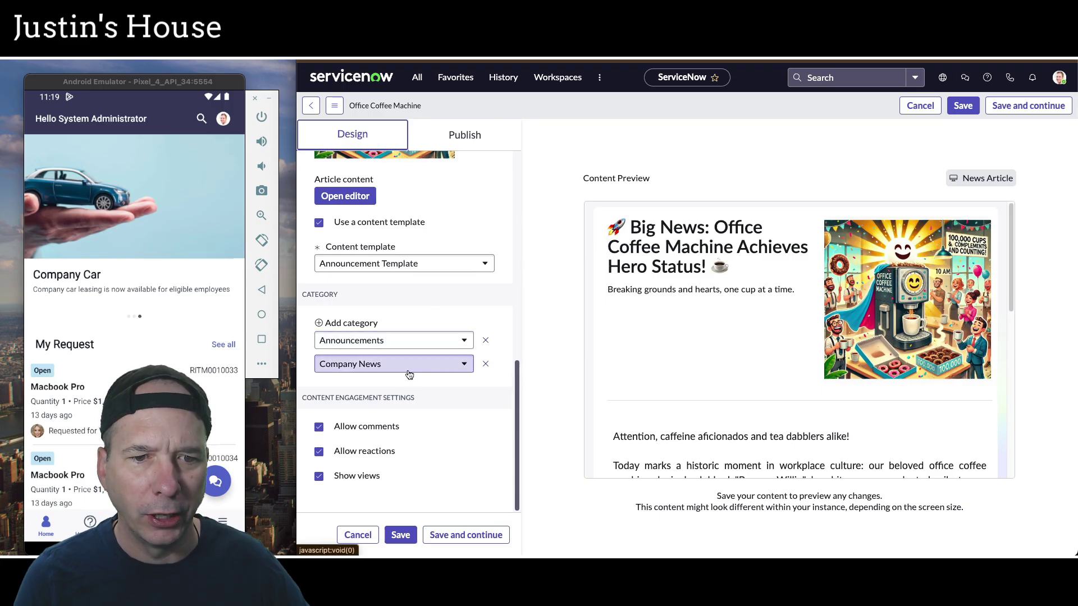
{"action": "key", "text": "ctrl+Tab"}
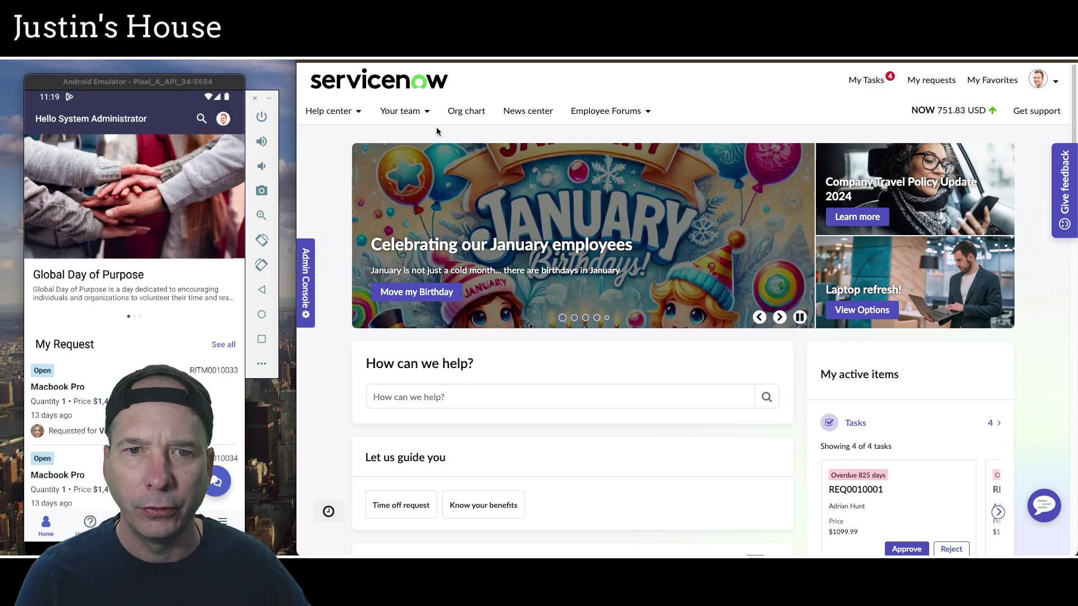
{"action": "scroll", "coordinate": [356, 336], "scroll_direction": "down", "scroll_amount": 6}
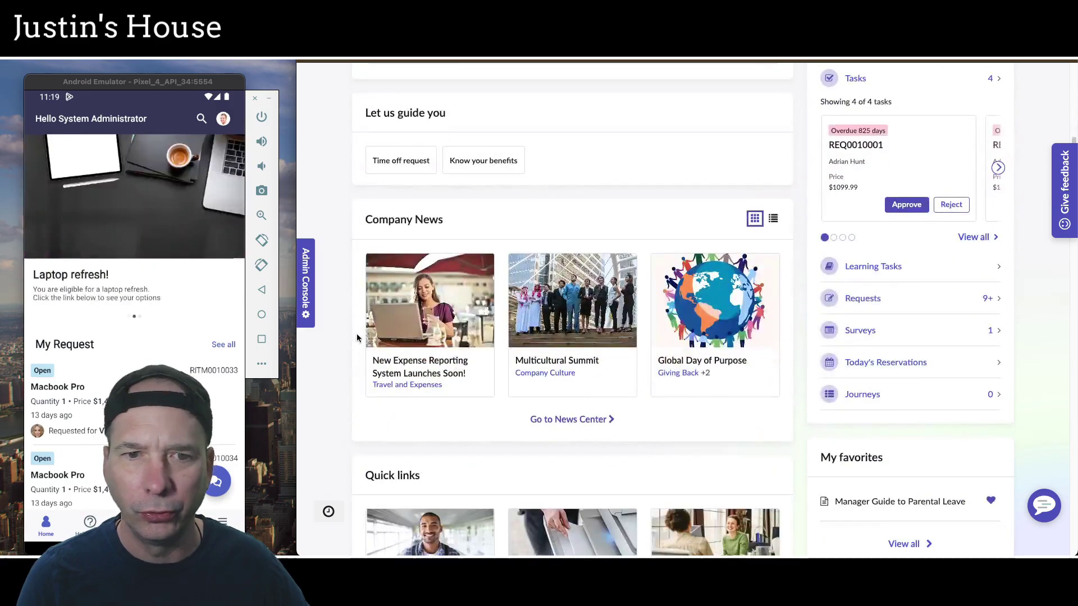
{"action": "left_click", "coordinate": [543, 420]}
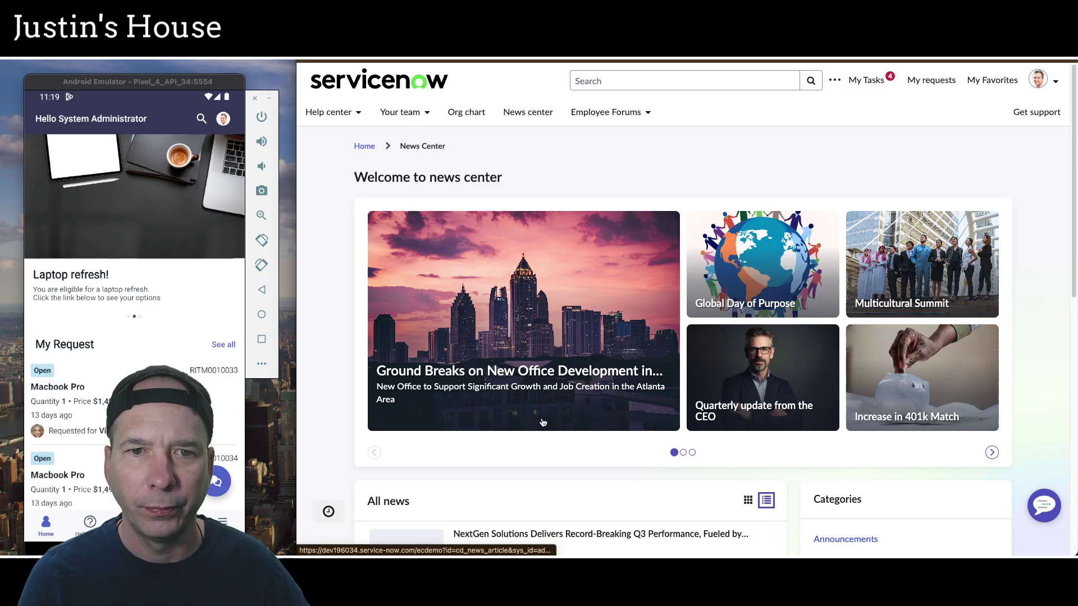
{"action": "scroll", "coordinate": [702, 365], "scroll_direction": "down", "scroll_amount": 4}
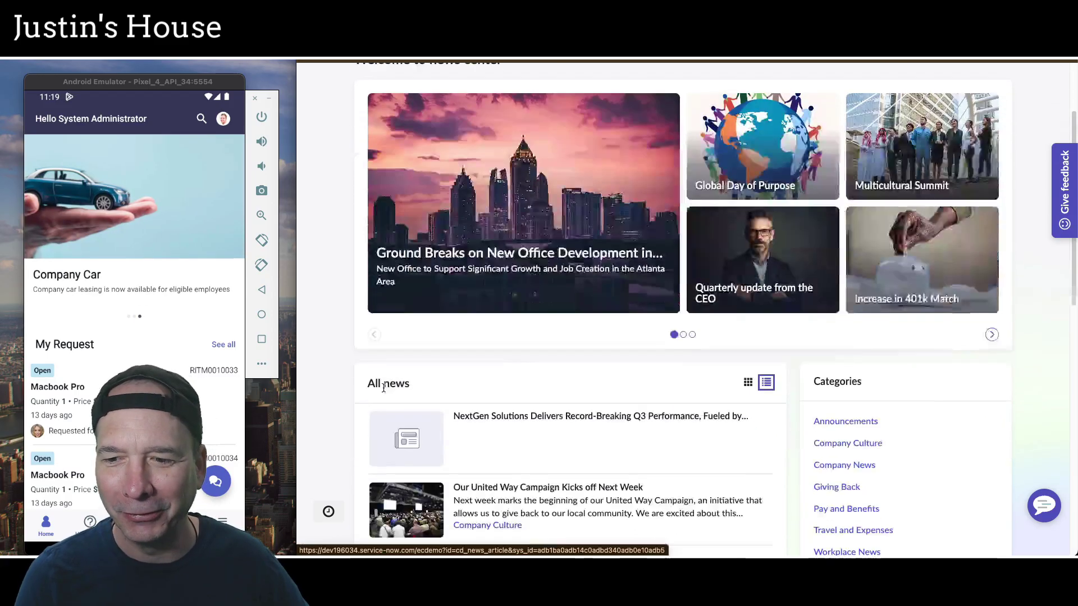
{"action": "left_click", "coordinate": [853, 314]}
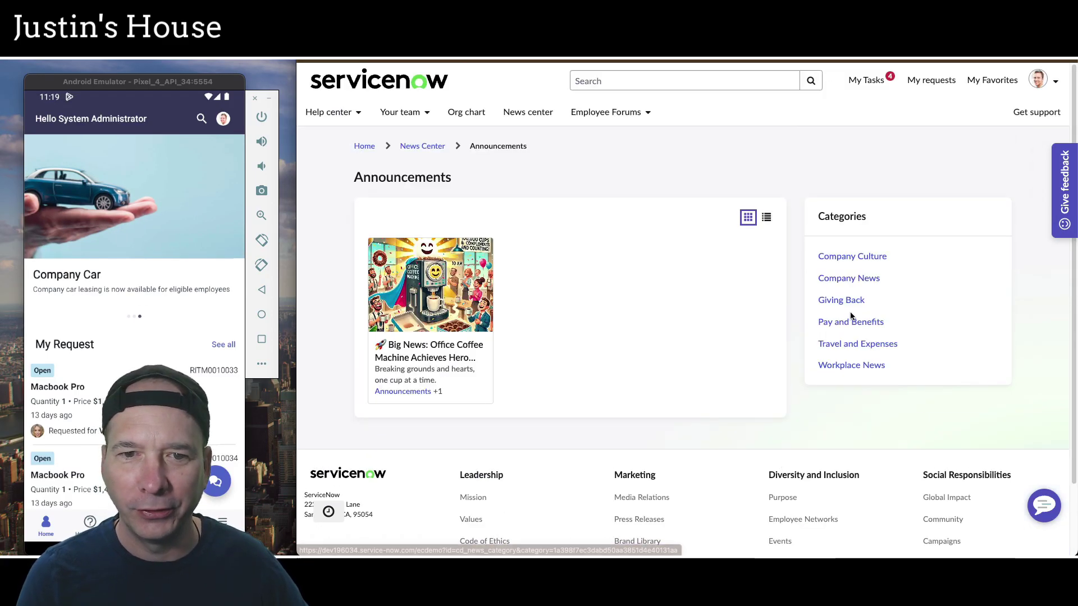
{"action": "left_click", "coordinate": [396, 344]}
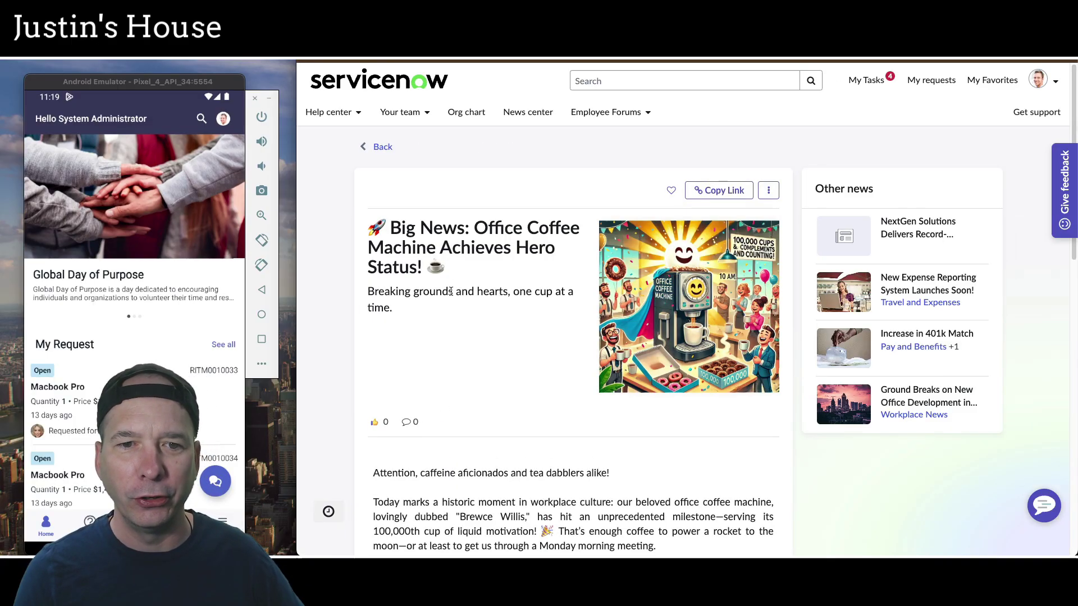
{"action": "scroll", "coordinate": [444, 248], "scroll_direction": "down", "scroll_amount": 8}
{"action": "scroll", "coordinate": [448, 320], "scroll_direction": "up", "scroll_amount": 9}
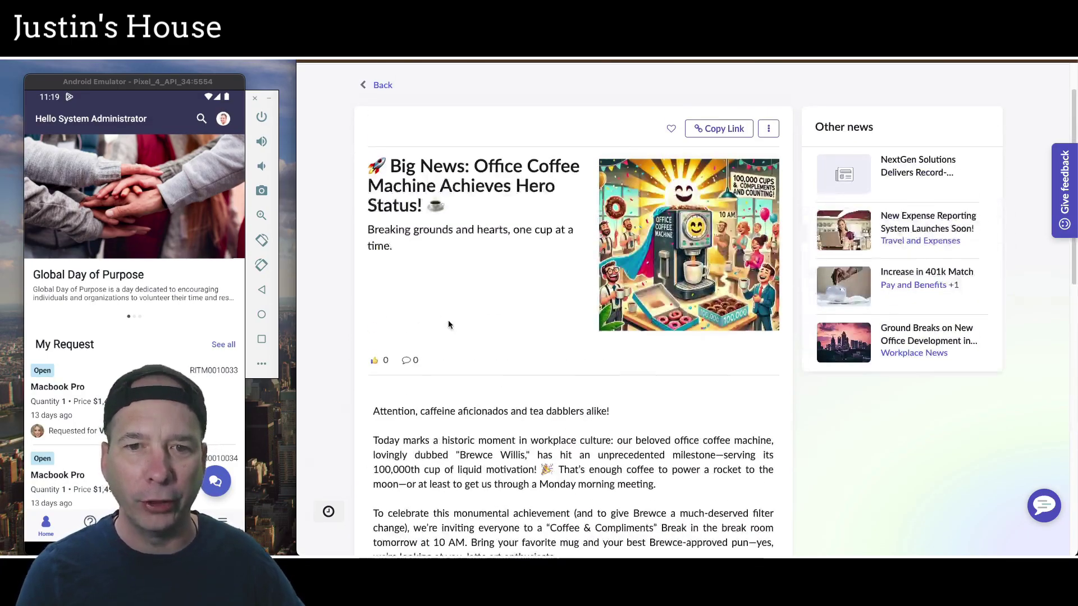
{"action": "left_click", "coordinate": [381, 147]}
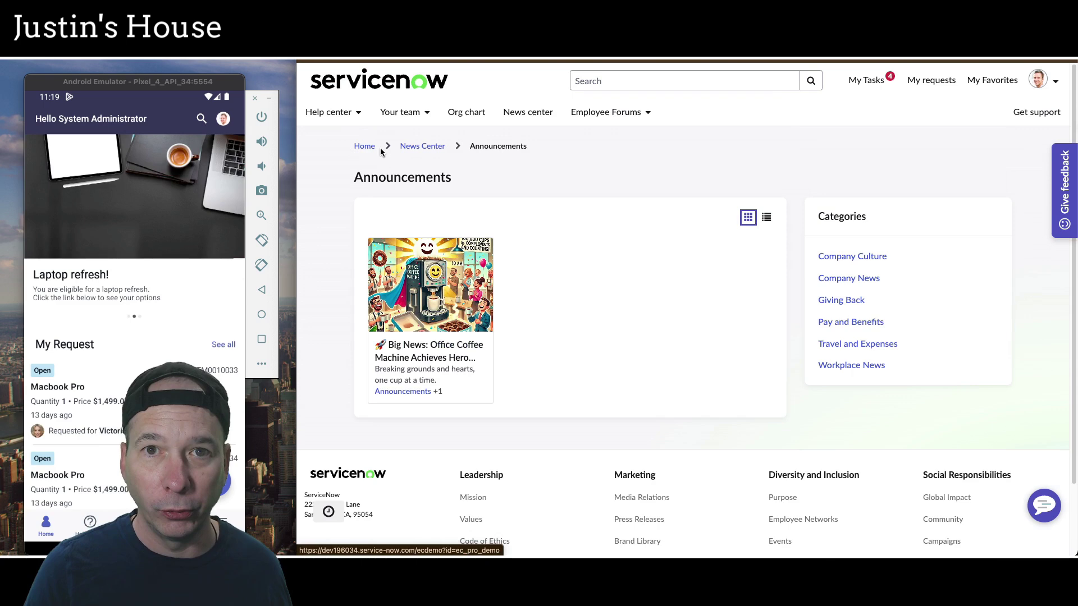
{"action": "left_click", "coordinate": [409, 146]}
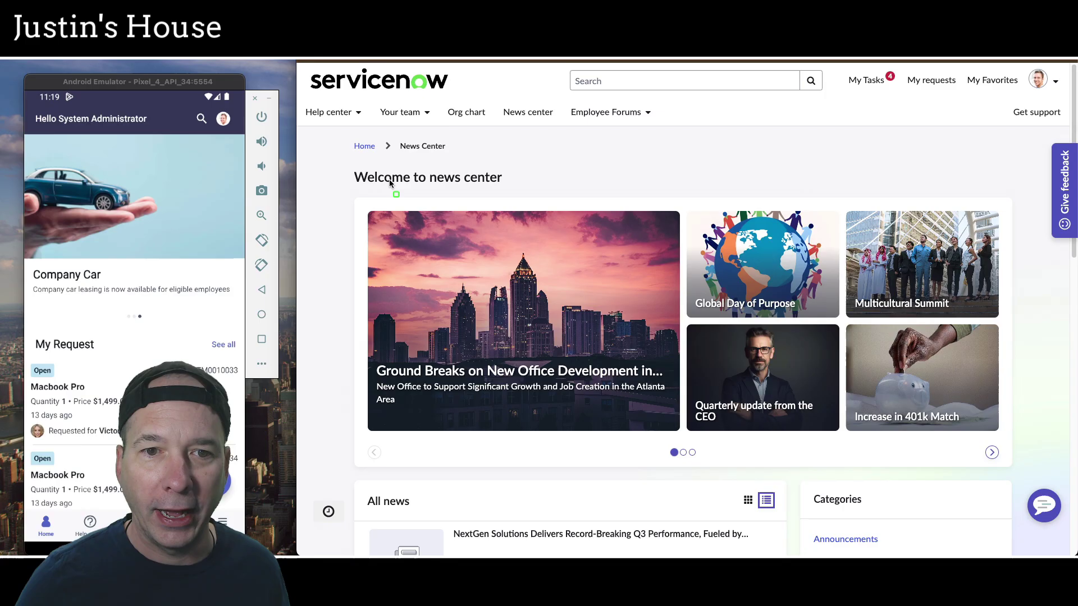
{"action": "left_click_drag", "start_coordinate": [359, 190], "coordinate": [1003, 455]}
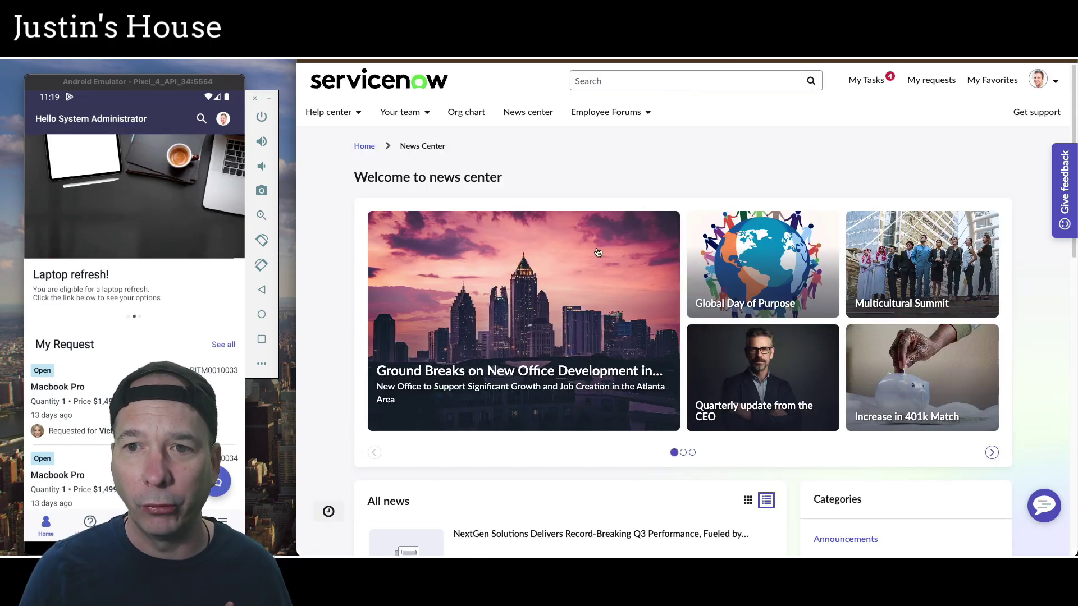
{"action": "scroll", "coordinate": [460, 317], "scroll_direction": "down", "scroll_amount": 4}
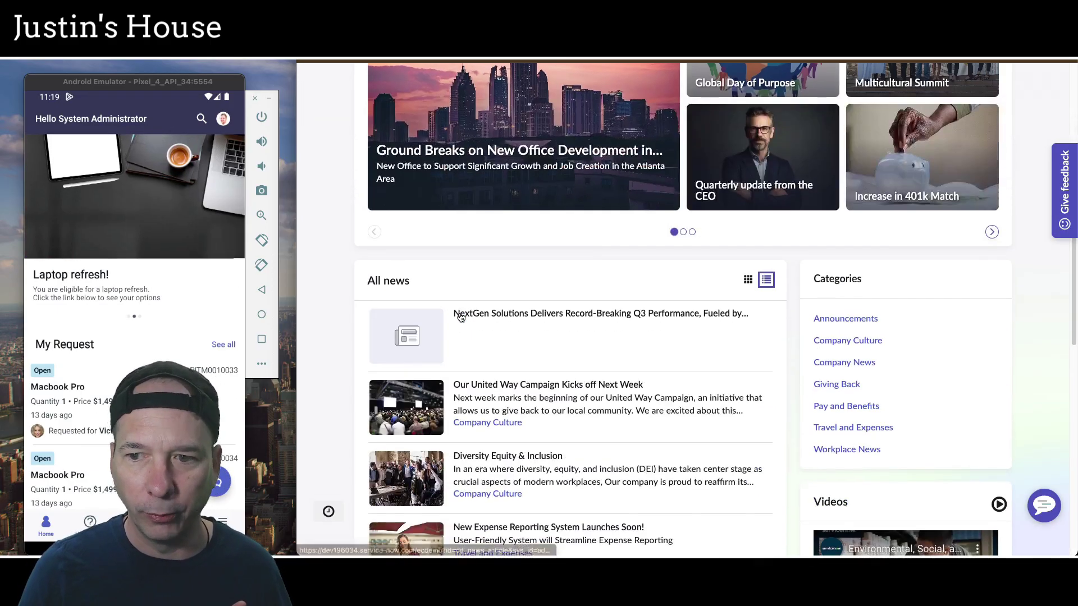
{"action": "left_click", "coordinate": [850, 318]}
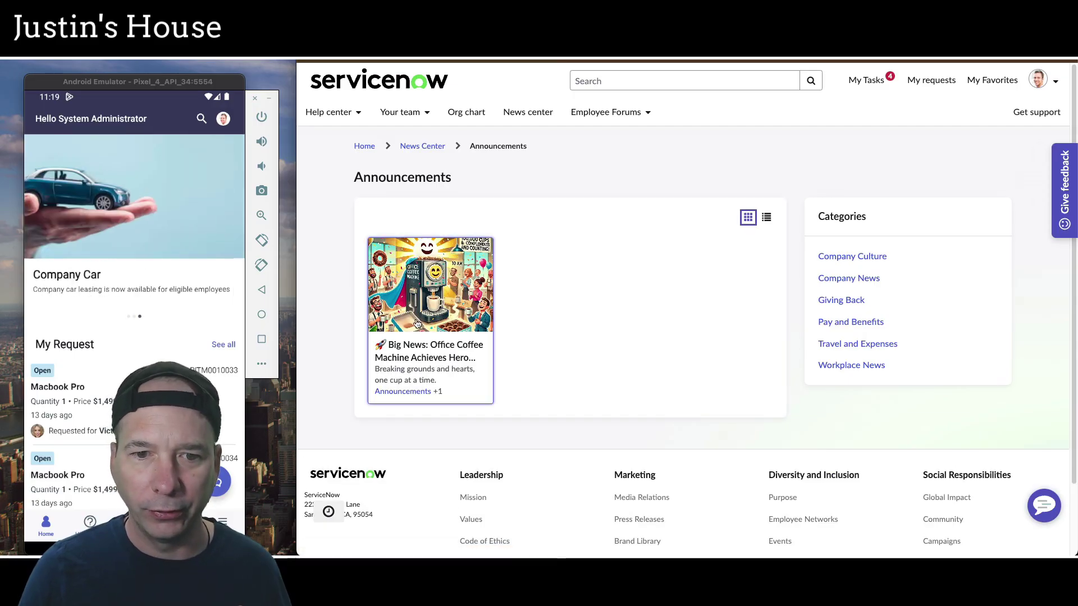
Step: Open the coffee machine news article and copy its link
{"action": "left_click", "coordinate": [416, 324]}
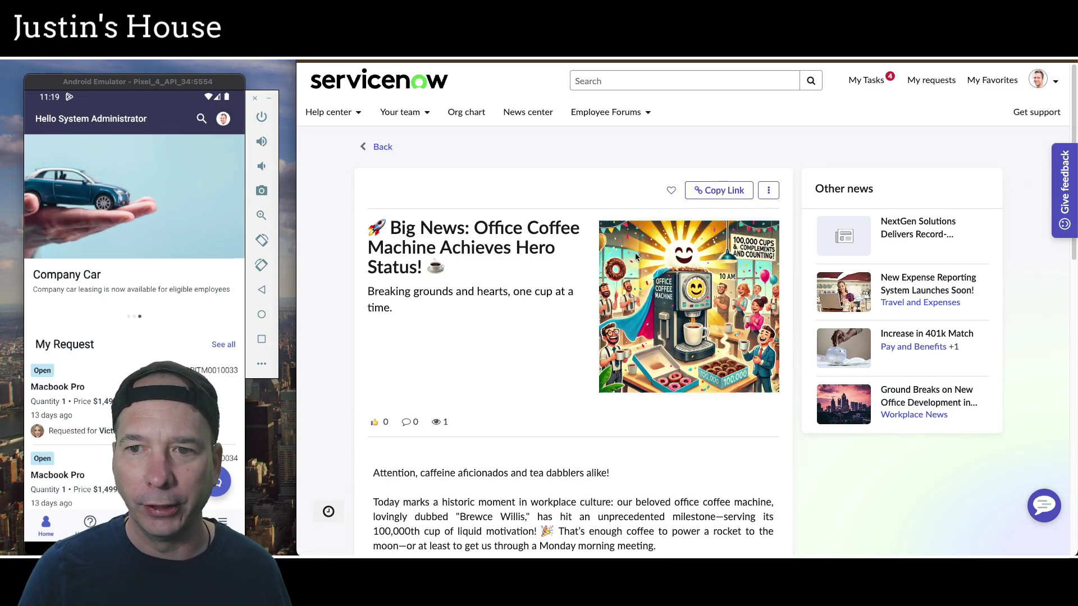
{"action": "left_click", "coordinate": [718, 190]}
{"action": "key", "text": "ctrl+Tab"}
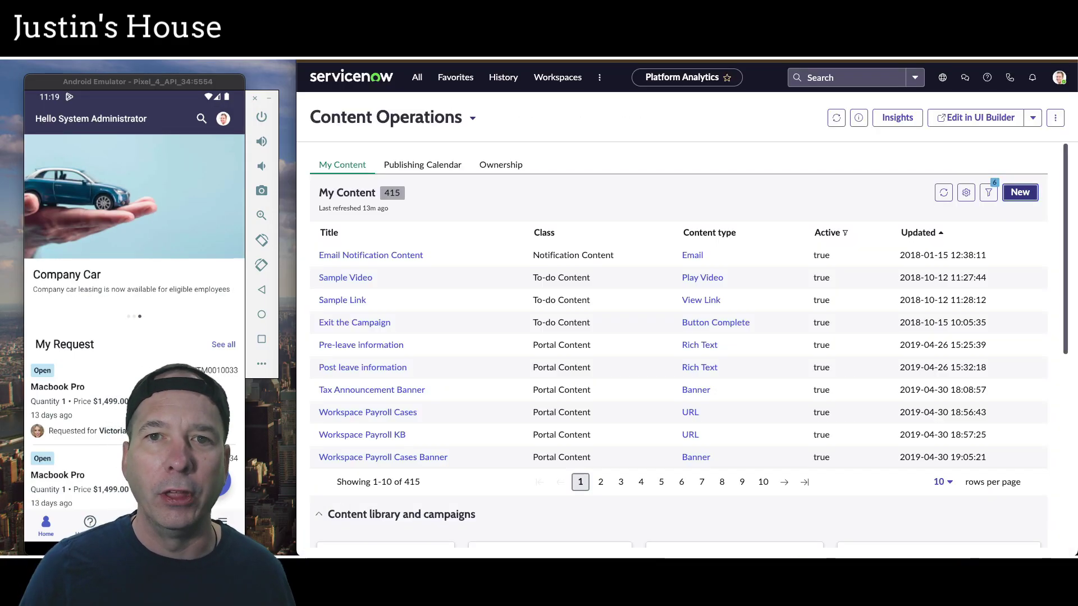
Step: Start new content, browse the Portal and Mobile formats, then cancel back to the Content list
{"action": "left_click", "coordinate": [1019, 193]}
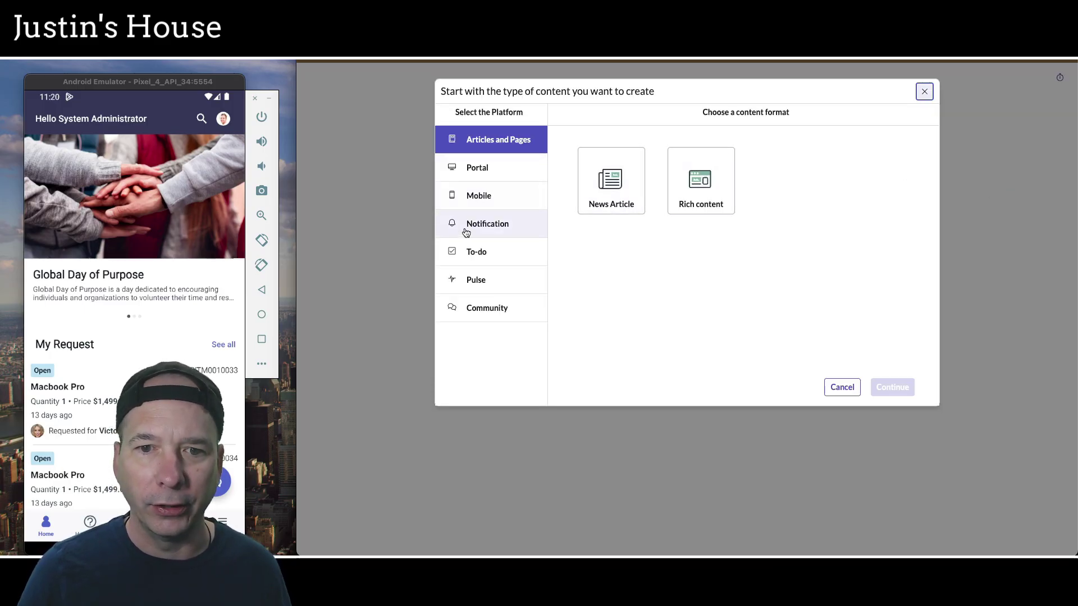
{"action": "left_click", "coordinate": [486, 173]}
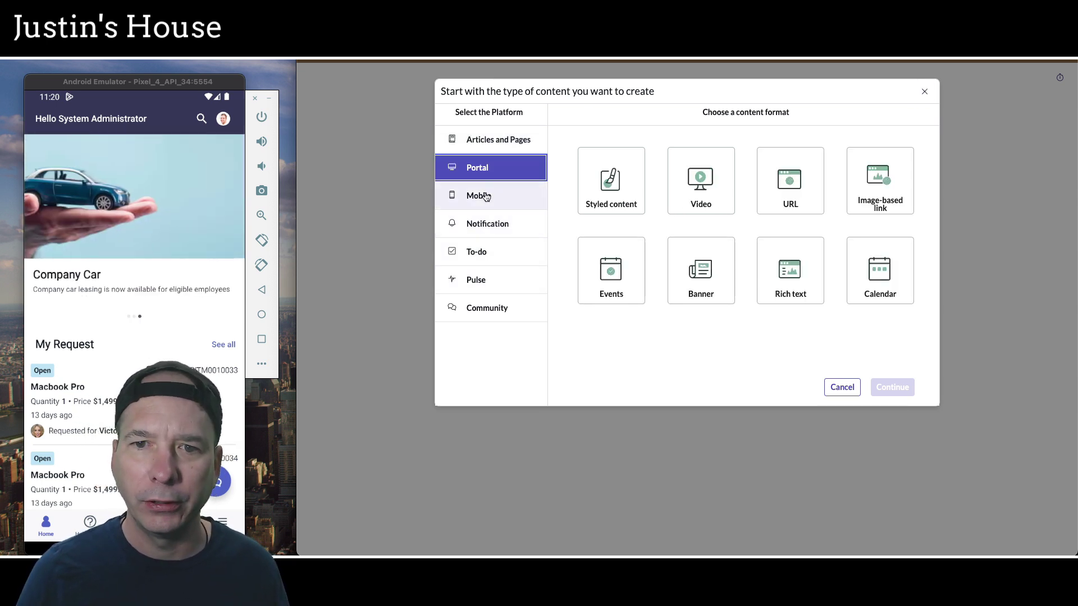
{"action": "left_click", "coordinate": [486, 197]}
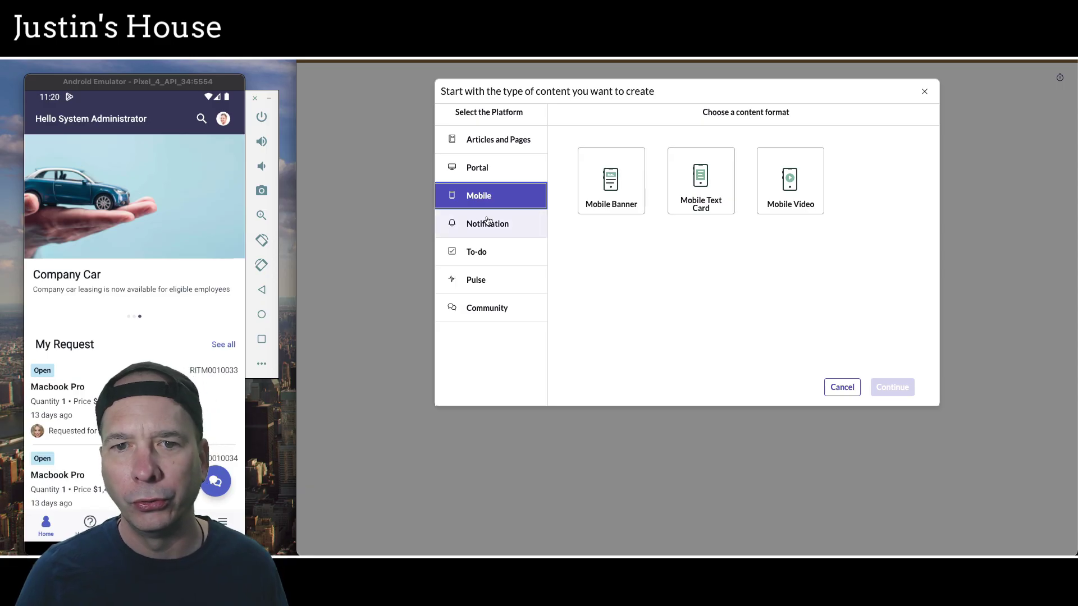
{"action": "left_click", "coordinate": [484, 173]}
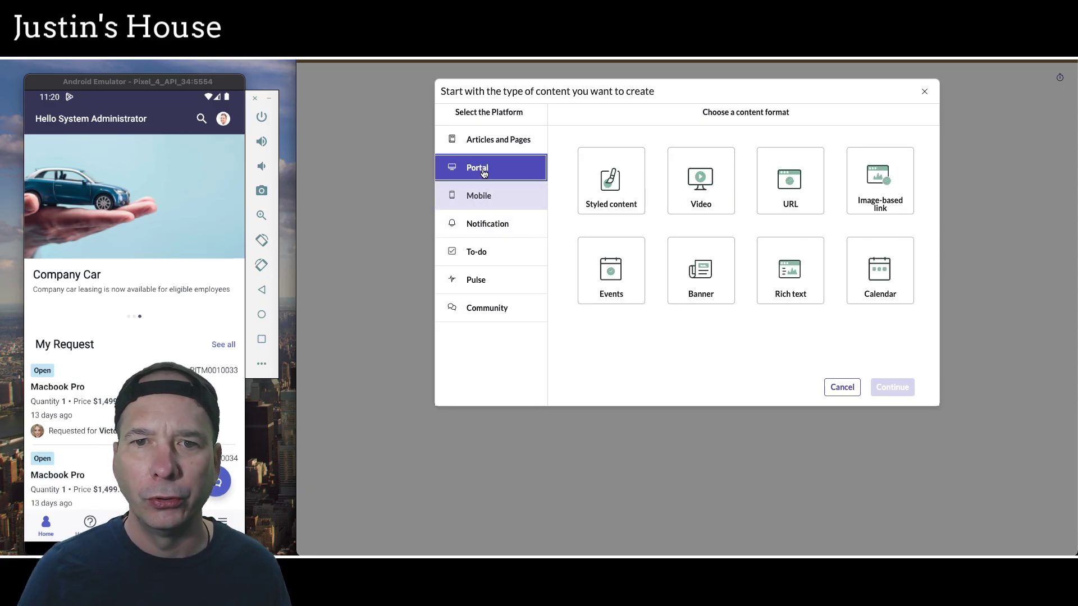
{"action": "left_click", "coordinate": [845, 386]}
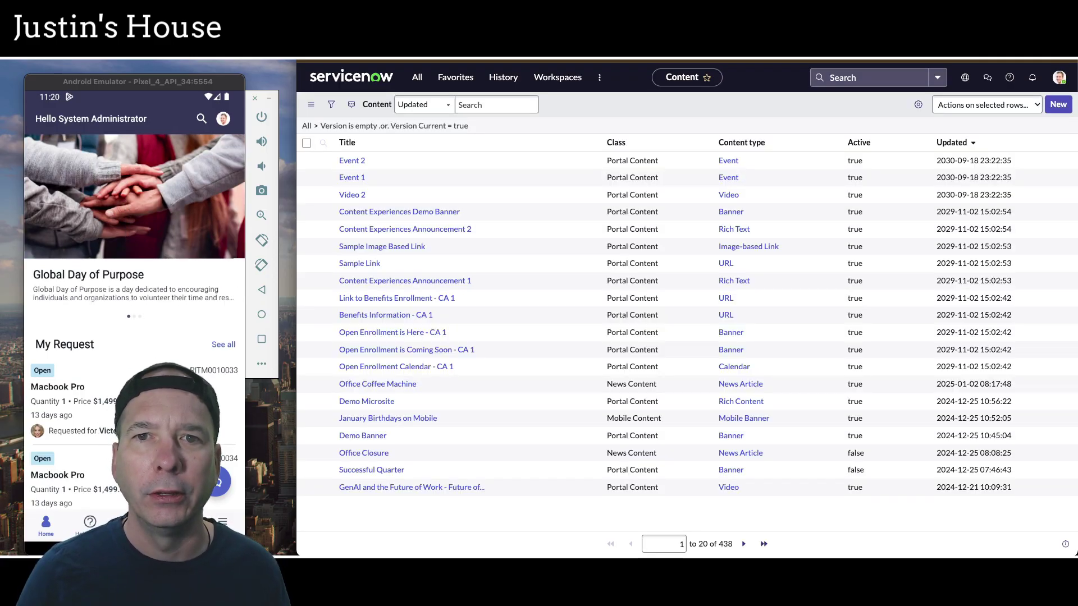
Step: Open Link Content from the 'content publ' filter and set the record type to Link
{"action": "left_click", "coordinate": [415, 79]}
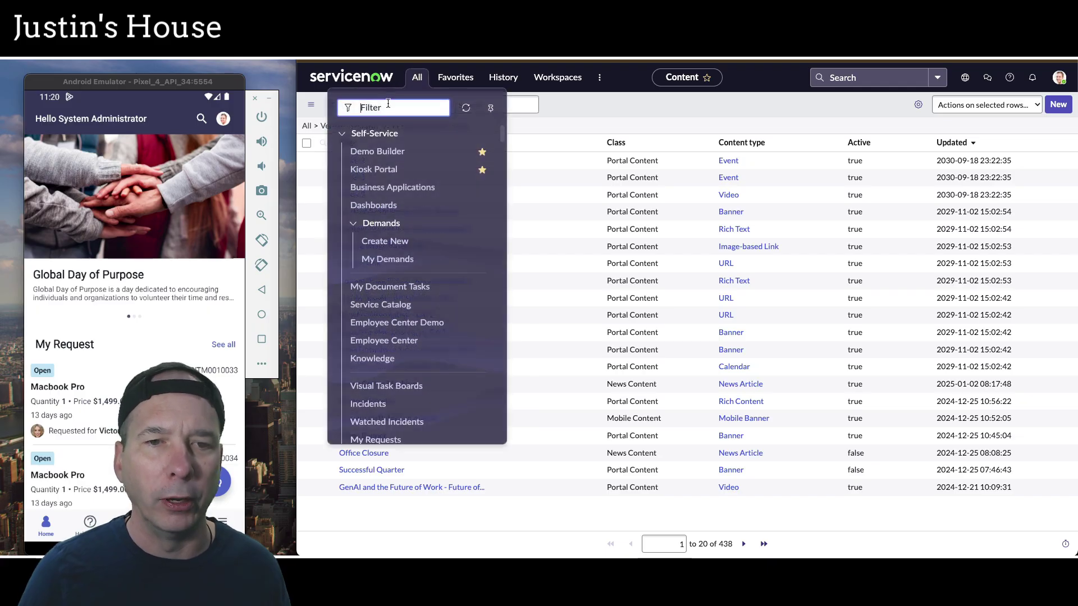
{"action": "type", "text": "content publ"}
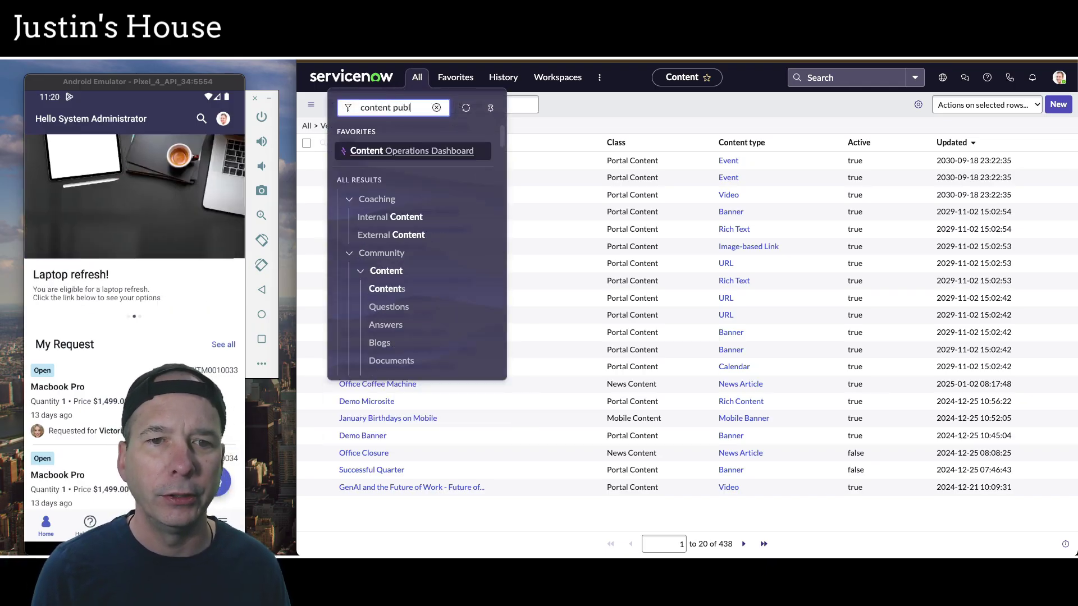
{"action": "scroll", "coordinate": [378, 242], "scroll_direction": "down", "scroll_amount": 1}
{"action": "scroll", "coordinate": [380, 247], "scroll_direction": "down", "scroll_amount": 5}
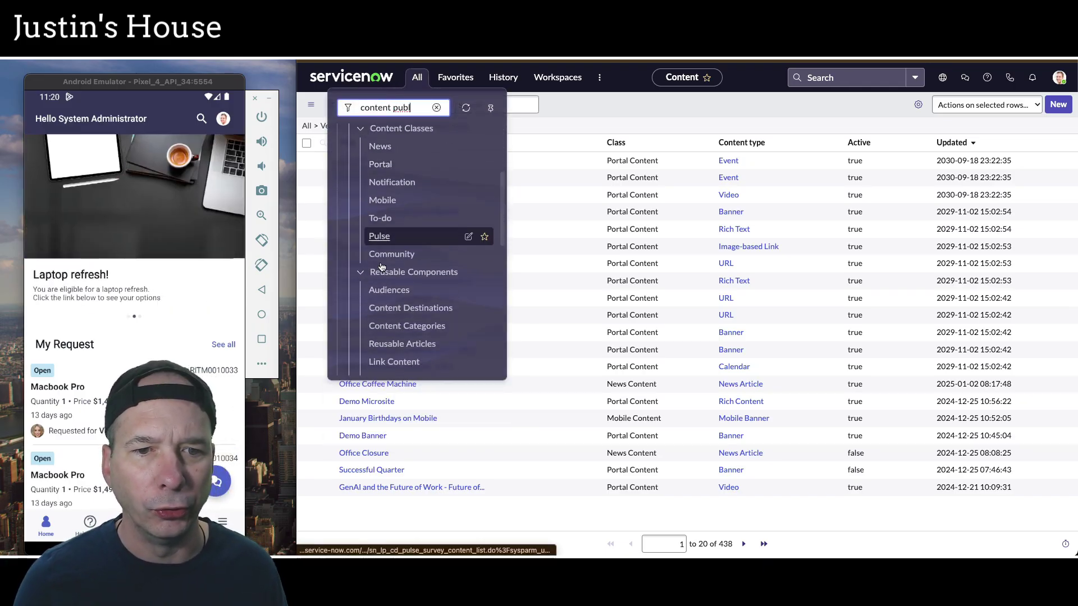
{"action": "left_click", "coordinate": [384, 264]}
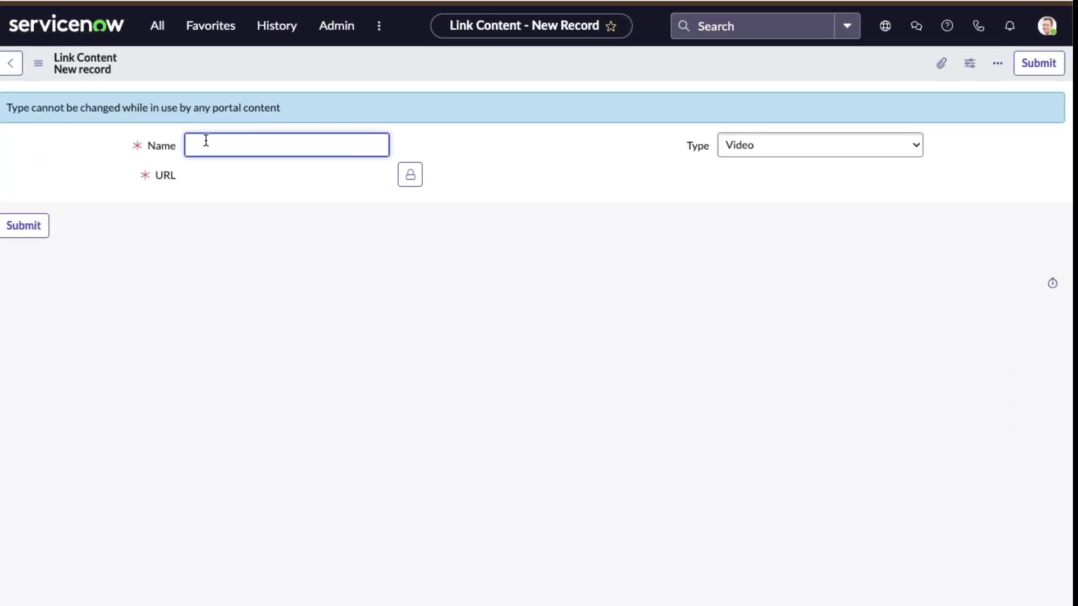
{"action": "left_click", "coordinate": [722, 145]}
{"action": "left_click", "coordinate": [728, 163]}
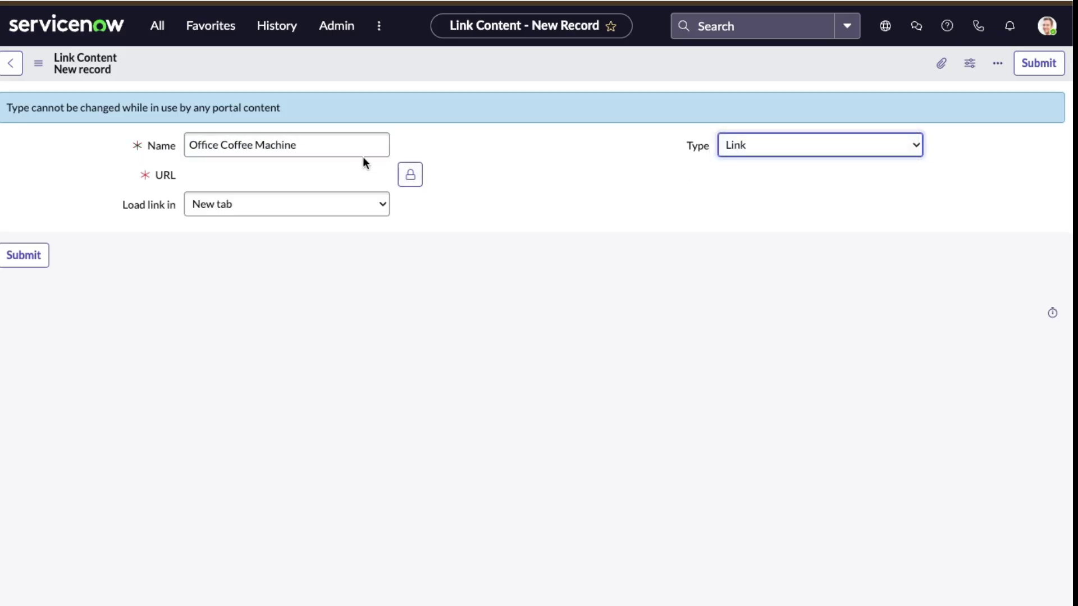
Step: Paste the copied article URL and trim off the instance address prefix
{"action": "left_click", "coordinate": [410, 175]}
{"action": "key", "text": "ctrl+v"}
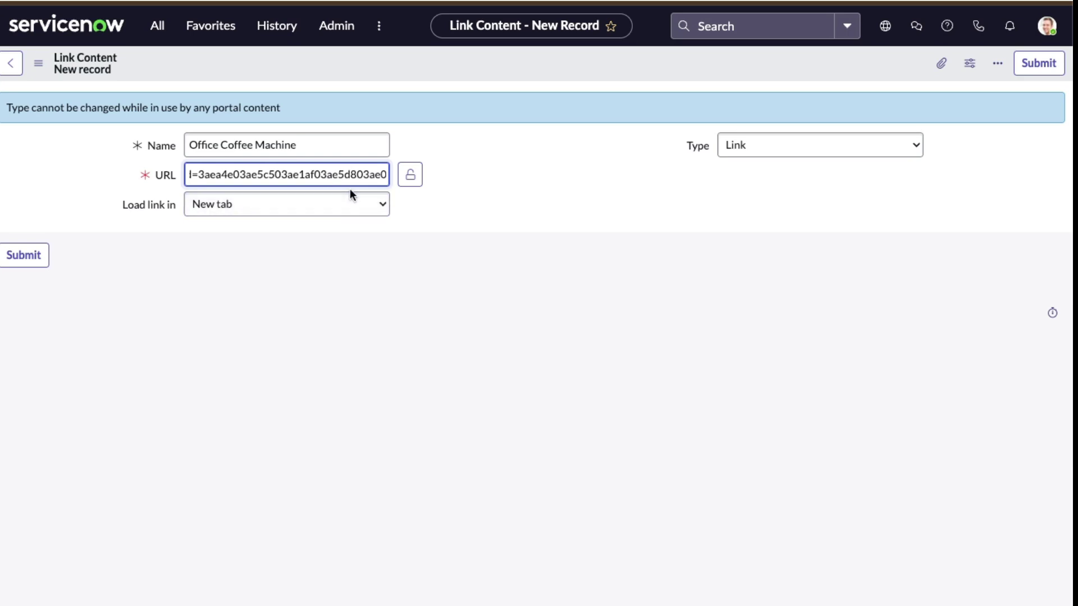
{"action": "key", "text": "Home"}
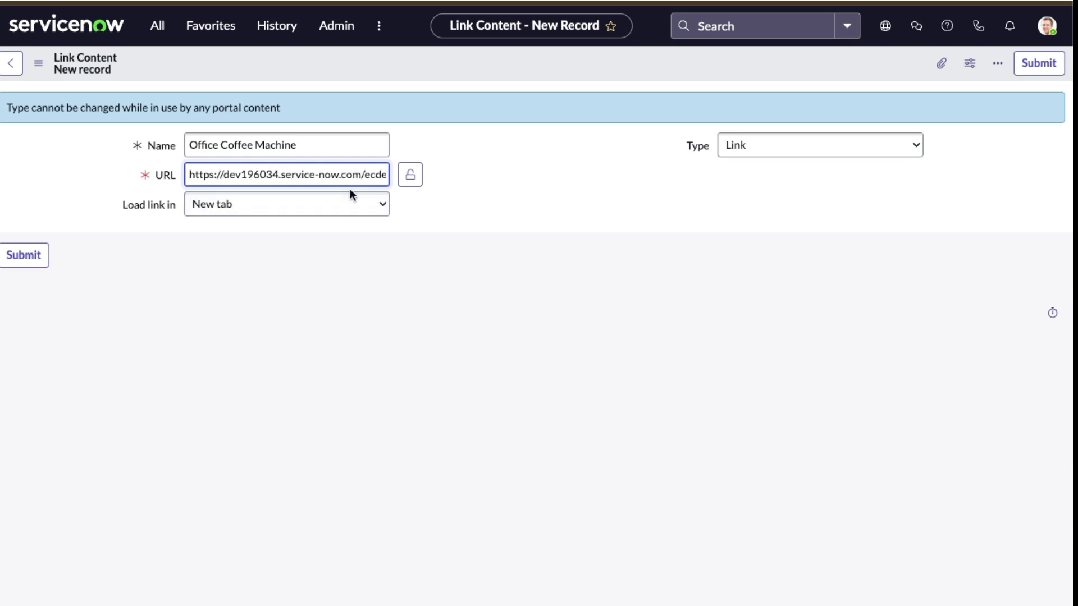
{"action": "key", "text": "shift+Right"}
{"action": "key", "text": "shift+Right"}
{"action": "key", "text": "shift+Right"}
{"action": "key", "text": "shift+Right"}
{"action": "key", "text": "shift+Right"}
{"action": "key", "text": "shift+Right"}
{"action": "key", "text": "shift+Right"}
{"action": "key", "text": "shift+Right"}
{"action": "key", "text": "shift+Right"}
{"action": "key", "text": "shift+Right"}
{"action": "key", "text": "shift+Right"}
{"action": "key", "text": "shift+Right"}
{"action": "key", "text": "shift+Right"}
{"action": "key", "text": "shift+Right"}
{"action": "key", "text": "shift+Right"}
{"action": "key", "text": "shift+Right"}
{"action": "key", "text": "shift+Right"}
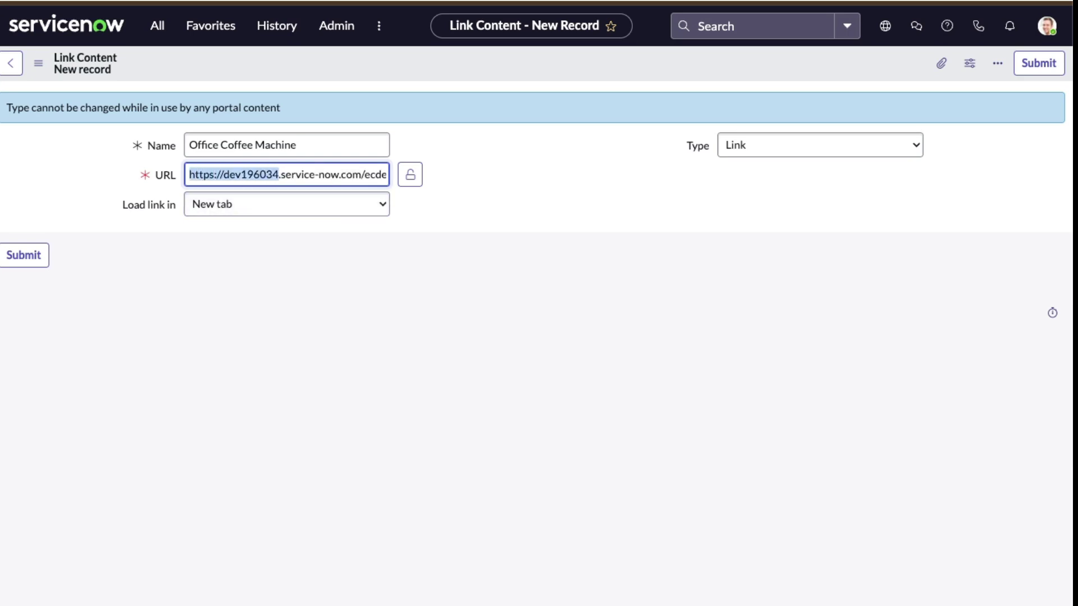
{"action": "key", "text": "shift+Right"}
{"action": "key", "text": "shift+Right"}
{"action": "key", "text": "shift+Right"}
{"action": "key", "text": "shift+Right"}
{"action": "key", "text": "shift+Right"}
{"action": "key", "text": "shift+Right"}
{"action": "key", "text": "shift+Right"}
{"action": "key", "text": "shift+Right"}
{"action": "key", "text": "shift+Right"}
{"action": "key", "text": "shift+Right"}
{"action": "key", "text": "shift+Right"}
{"action": "key", "text": "shift+Right"}
{"action": "key", "text": "shift+Right"}
{"action": "key", "text": "shift+Right"}
{"action": "key", "text": "shift+Right"}
{"action": "key", "text": "shift+Right"}
{"action": "key", "text": "BackSpace"}
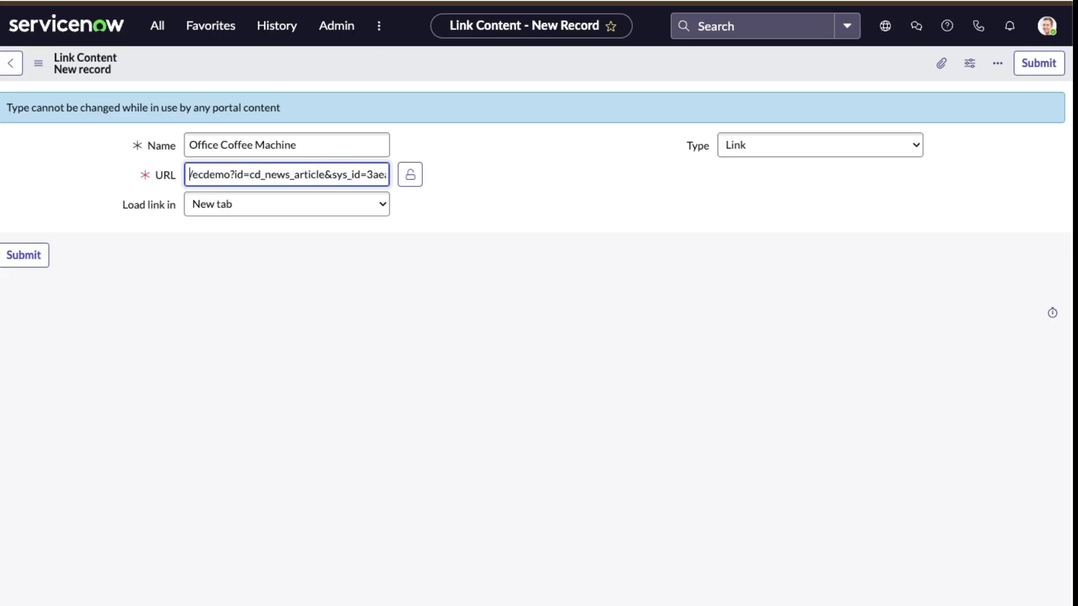
{"action": "key", "text": "Delete"}
{"action": "key", "text": "Delete"}
{"action": "key", "text": "Delete"}
{"action": "key", "text": "Delete"}
{"action": "key", "text": "Delete"}
{"action": "key", "text": "Delete"}
{"action": "key", "text": "Delete"}
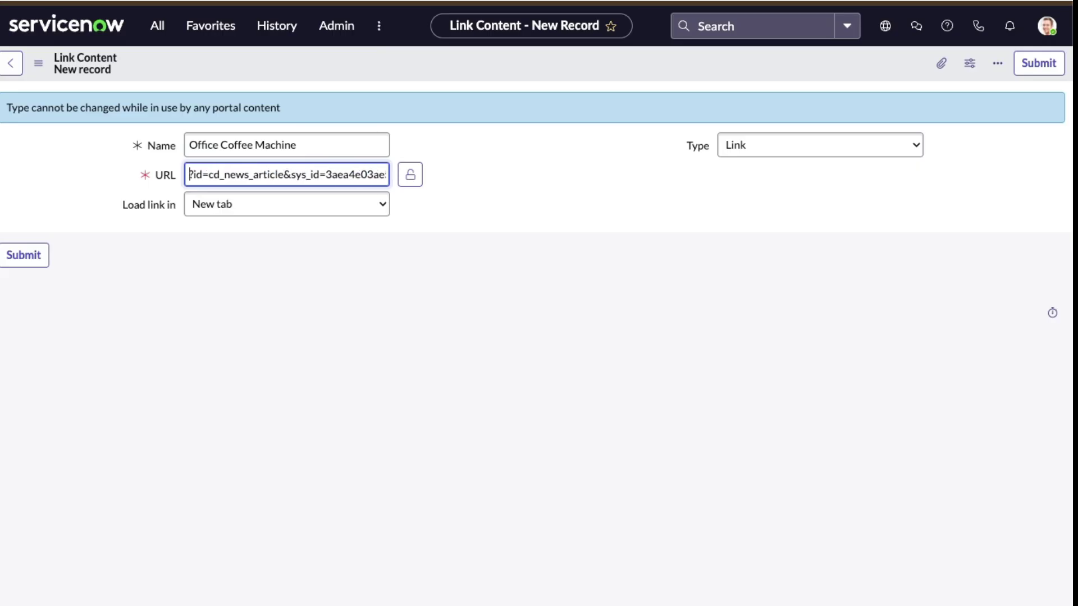
{"action": "key", "text": "Delete"}
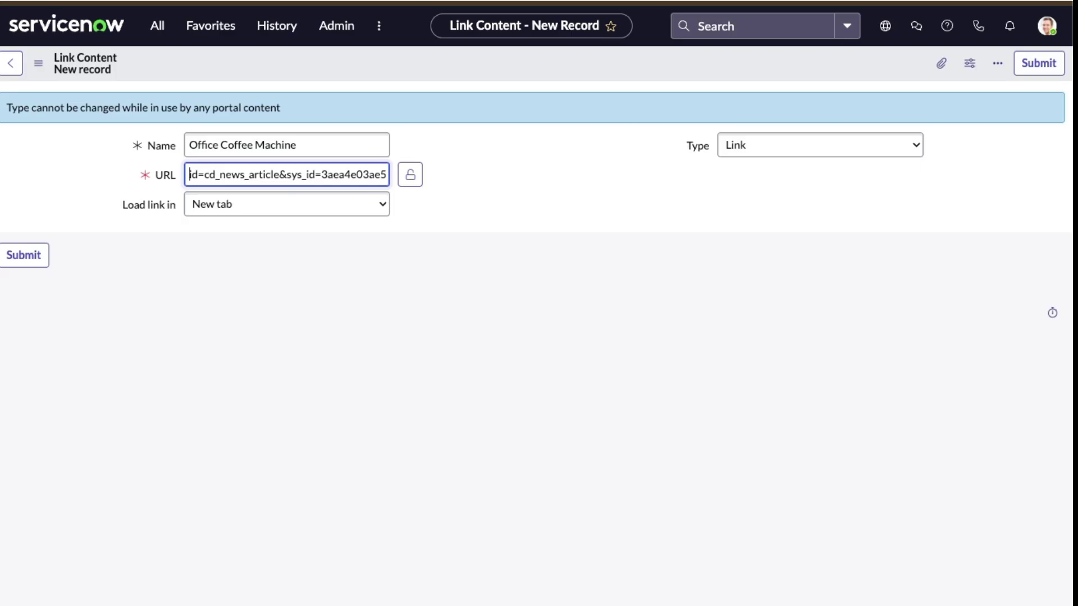
Step: Set Load link in to Current page and submit the Office Coffee Machine link record
{"action": "left_click", "coordinate": [372, 200]}
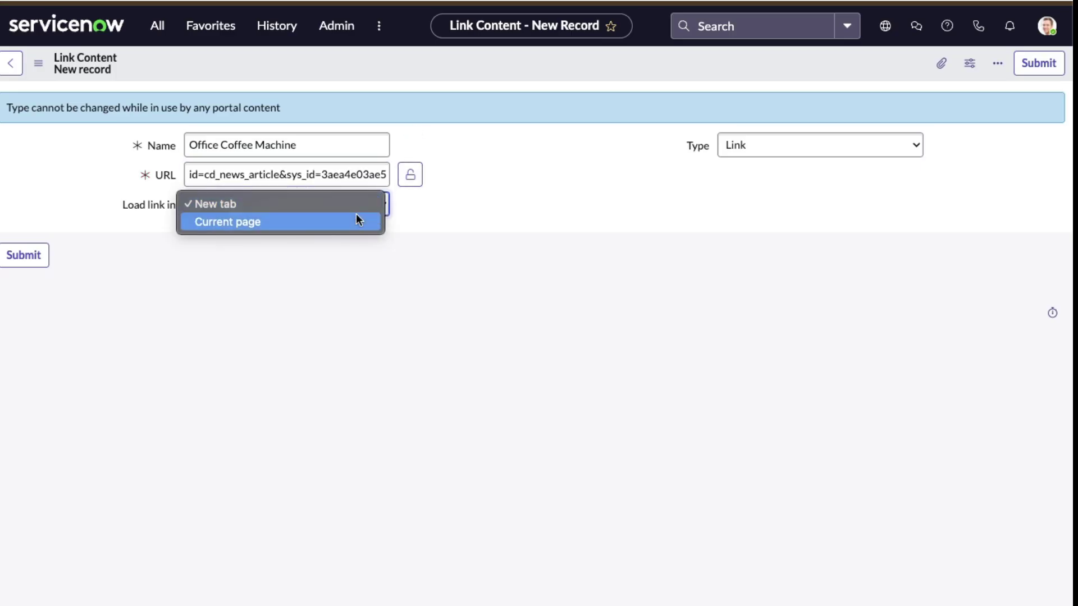
{"action": "key", "text": "Escape"}
{"action": "key", "text": "Down"}
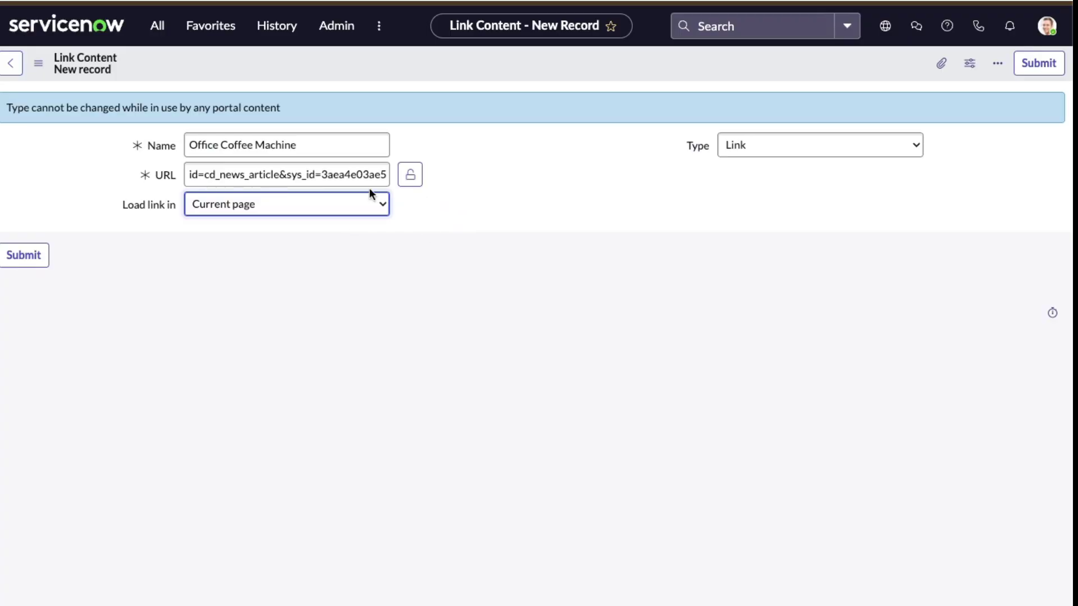
{"action": "triple_click", "coordinate": [331, 171]}
{"action": "left_click", "coordinate": [23, 255]}
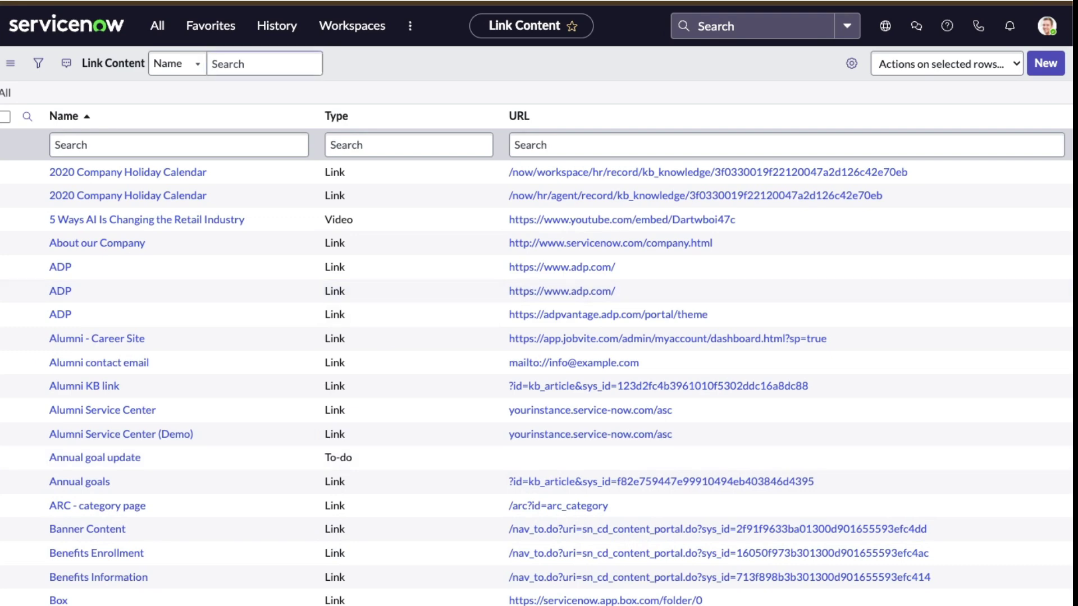
Step: Filter the Name column by *office, then test the Office Coffee Machine link and return
{"action": "scroll", "coordinate": [533, 382], "scroll_direction": "down", "scroll_amount": 10}
{"action": "scroll", "coordinate": [254, 462], "scroll_direction": "down", "scroll_amount": 10}
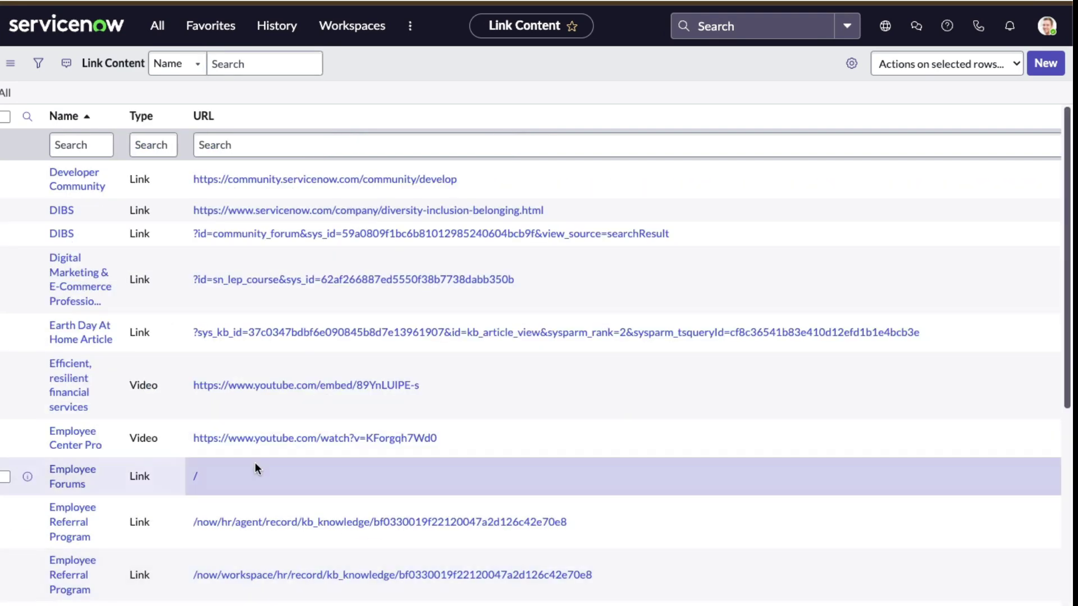
{"action": "scroll", "coordinate": [255, 463], "scroll_direction": "down", "scroll_amount": 5}
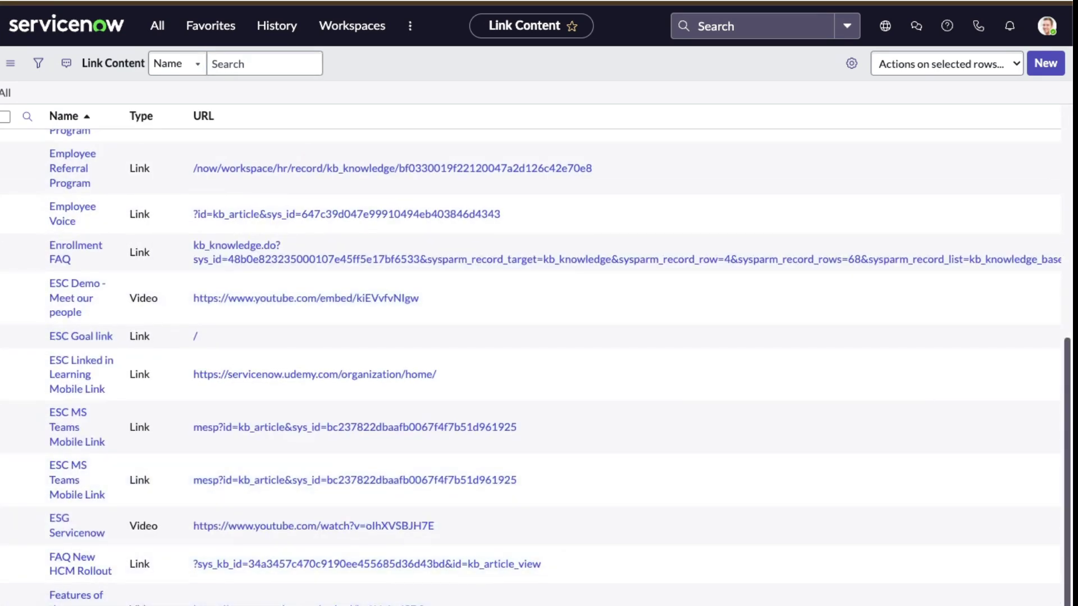
{"action": "left_click", "coordinate": [27, 116]}
{"action": "left_click", "coordinate": [102, 141]}
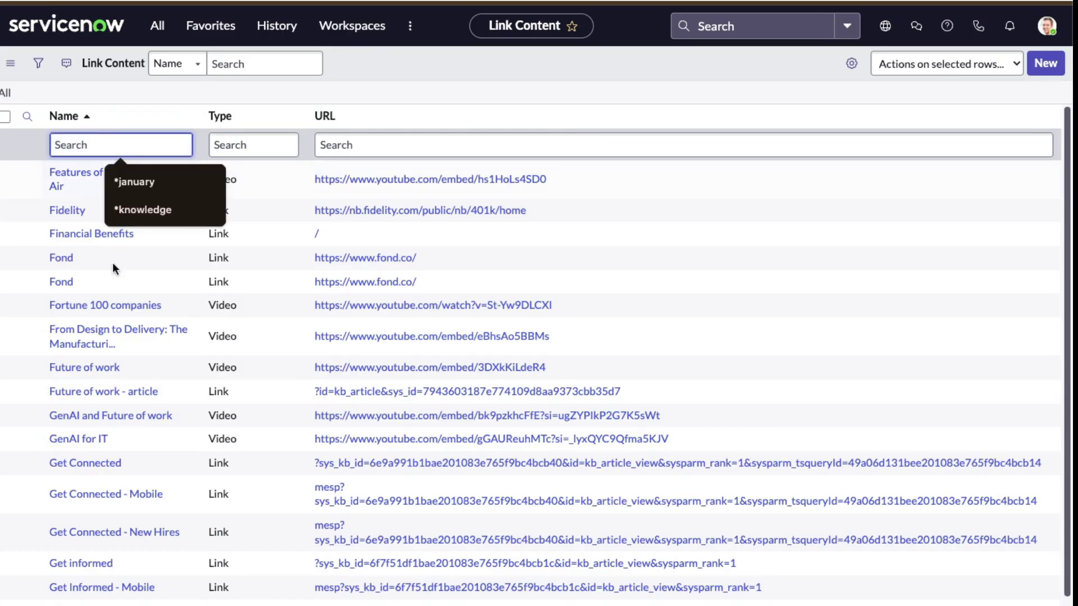
{"action": "scroll", "coordinate": [118, 315], "scroll_direction": "down", "scroll_amount": 2}
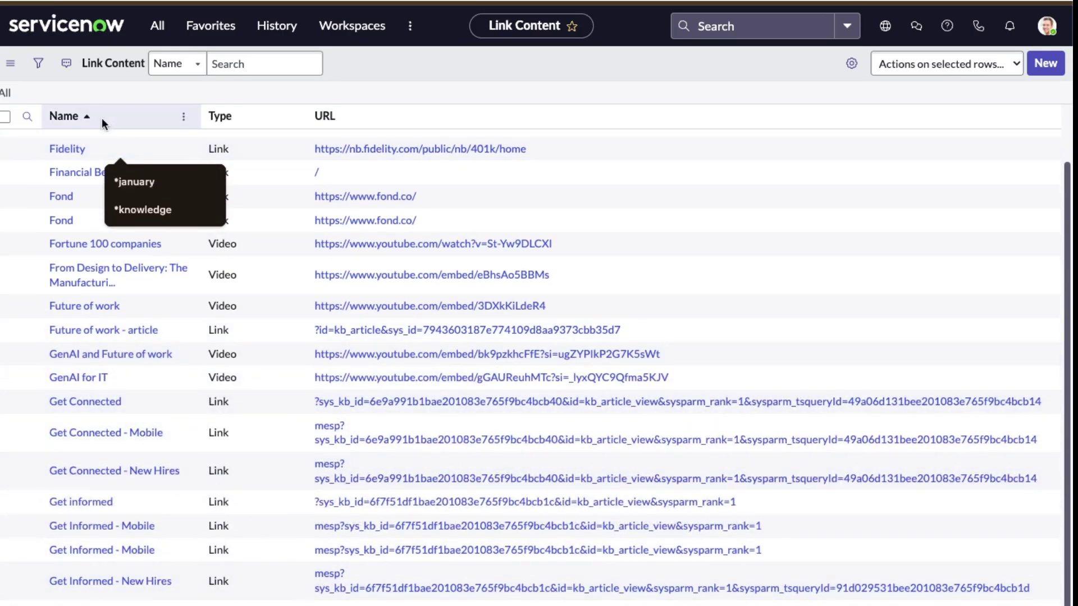
{"action": "scroll", "coordinate": [129, 140], "scroll_direction": "up", "scroll_amount": 2}
{"action": "left_click", "coordinate": [116, 144]}
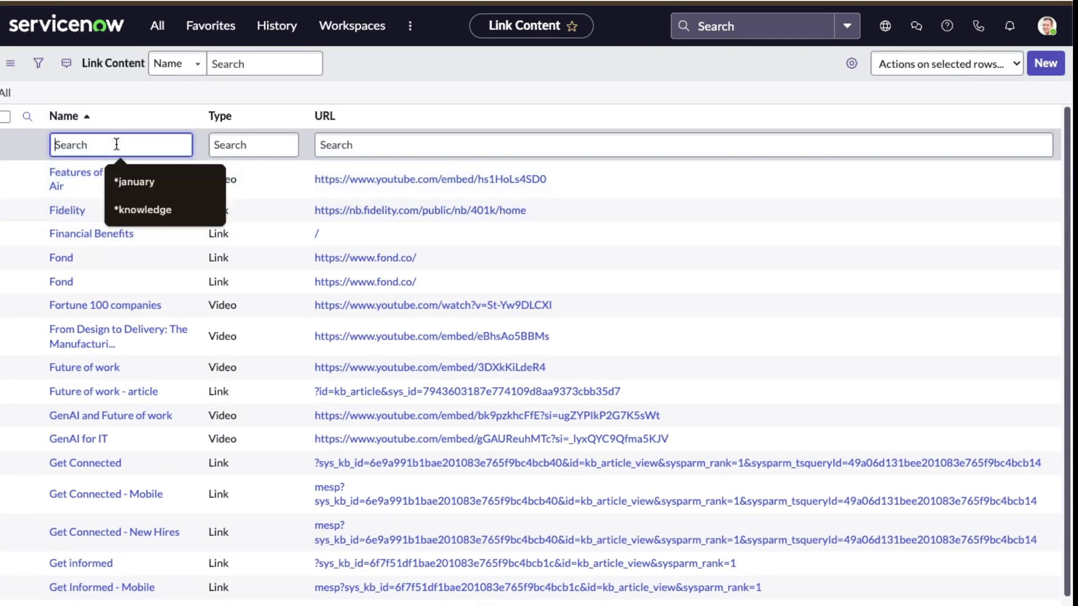
{"action": "type", "text": "*office"}
{"action": "key", "text": "Return"}
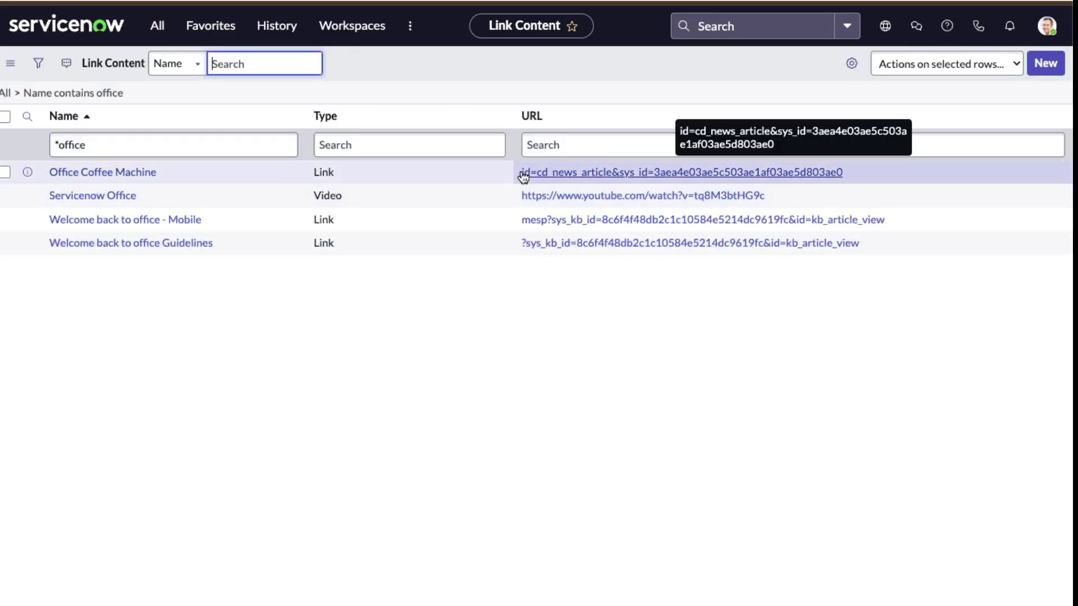
{"action": "left_click", "coordinate": [587, 175]}
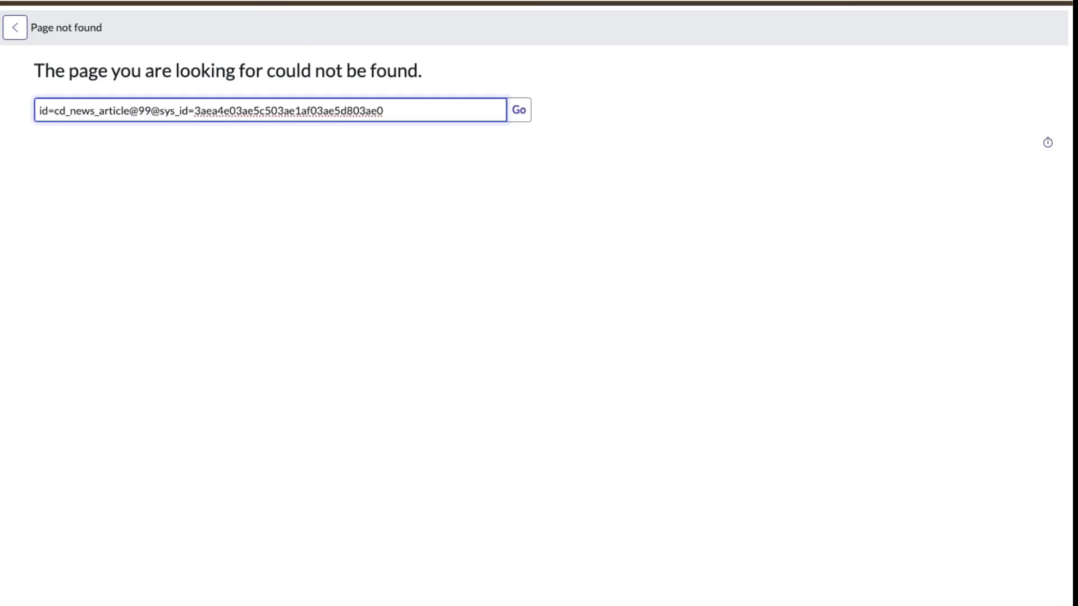
{"action": "key", "text": "alt+Left"}
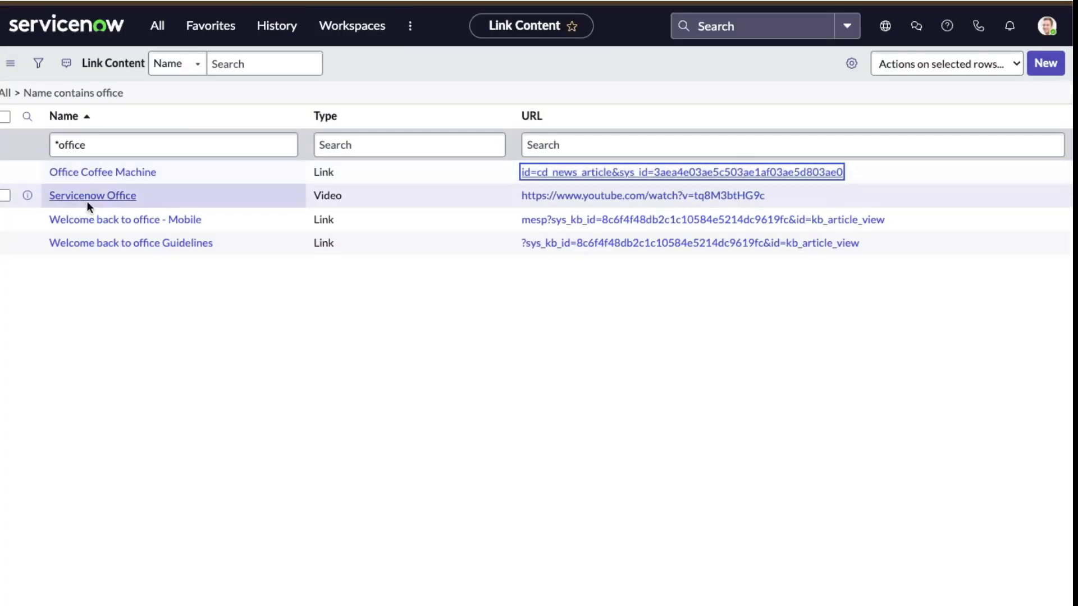
Step: Replace the Office Coffee Machine URL's host prefix with /ecdemo, update it, and test the link
{"action": "left_click", "coordinate": [123, 175]}
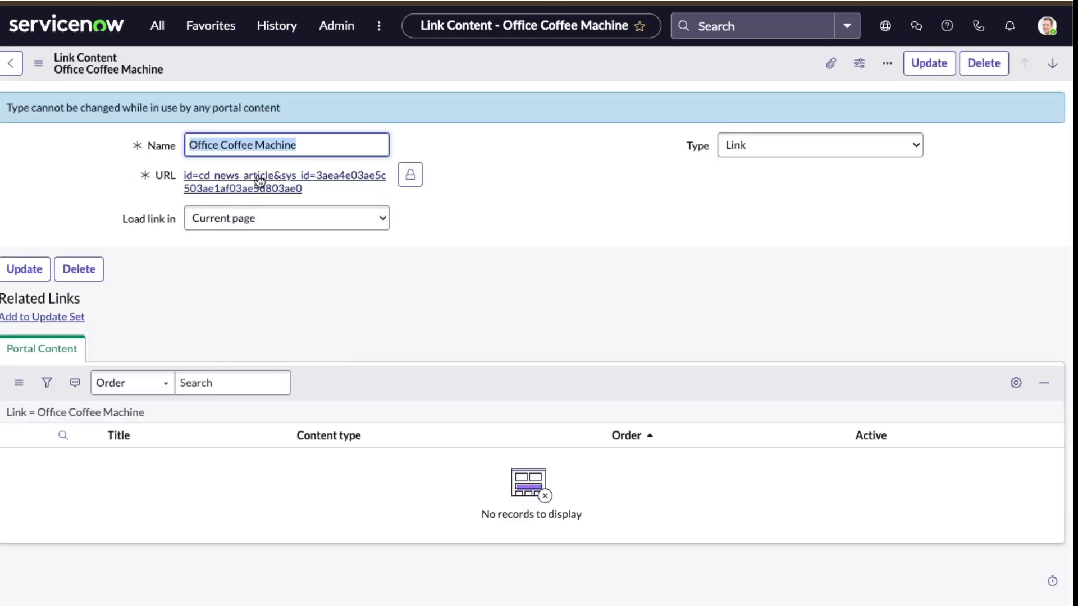
{"action": "left_click", "coordinate": [409, 175]}
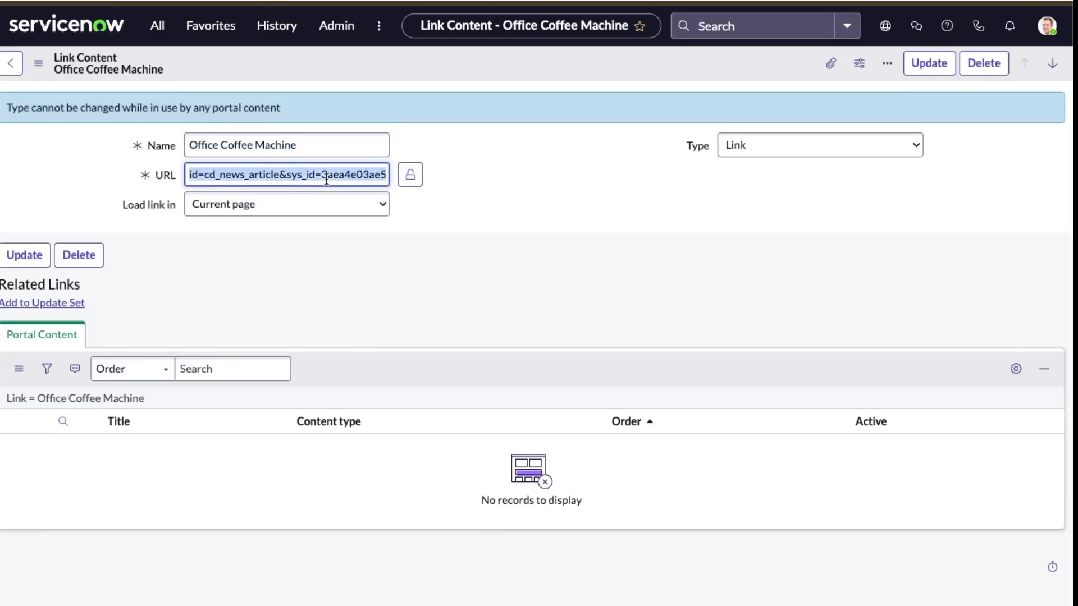
{"action": "key", "text": "End"}
{"action": "key", "text": "Home"}
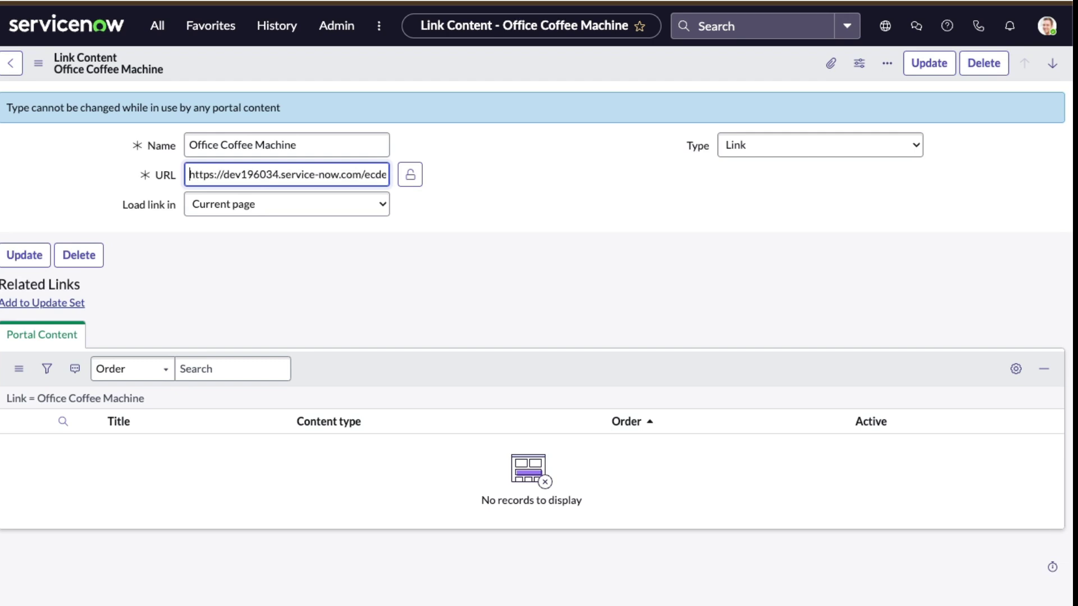
{"action": "key", "text": "shift+Right"}
{"action": "key", "text": "shift+Right"}
{"action": "key", "text": "shift+Right"}
{"action": "key", "text": "shift+Right"}
{"action": "key", "text": "shift+Right"}
{"action": "key", "text": "shift+Right"}
{"action": "key", "text": "shift+Right"}
{"action": "key", "text": "shift+Right"}
{"action": "key", "text": "shift+Right"}
{"action": "key", "text": "shift+Right"}
{"action": "key", "text": "shift+Right"}
{"action": "key", "text": "shift+Right"}
{"action": "key", "text": "shift+Right"}
{"action": "key", "text": "shift+Right"}
{"action": "key", "text": "shift+Right"}
{"action": "key", "text": "shift+Right"}
{"action": "key", "text": "shift+Right"}
{"action": "key", "text": "shift+Right"}
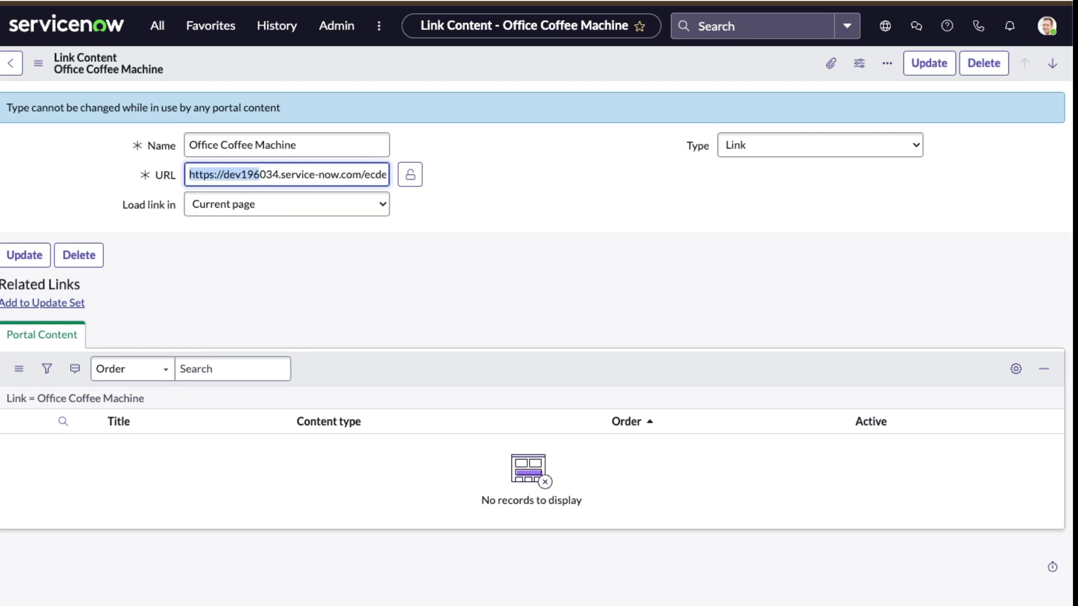
{"action": "key", "text": "shift+Right"}
{"action": "key", "text": "shift+Right"}
{"action": "key", "text": "shift+Right"}
{"action": "key", "text": "shift+Right"}
{"action": "key", "text": "shift+Right"}
{"action": "key", "text": "shift+Right"}
{"action": "key", "text": "shift+Right"}
{"action": "key", "text": "shift+Right"}
{"action": "key", "text": "shift+Right"}
{"action": "key", "text": "shift+Right"}
{"action": "key", "text": "shift+Right"}
{"action": "key", "text": "shift+Right"}
{"action": "key", "text": "shift+Right"}
{"action": "key", "text": "shift+Right"}
{"action": "key", "text": "shift+Right"}
{"action": "key", "text": "shift+Right"}
{"action": "key", "text": "shift+Right"}
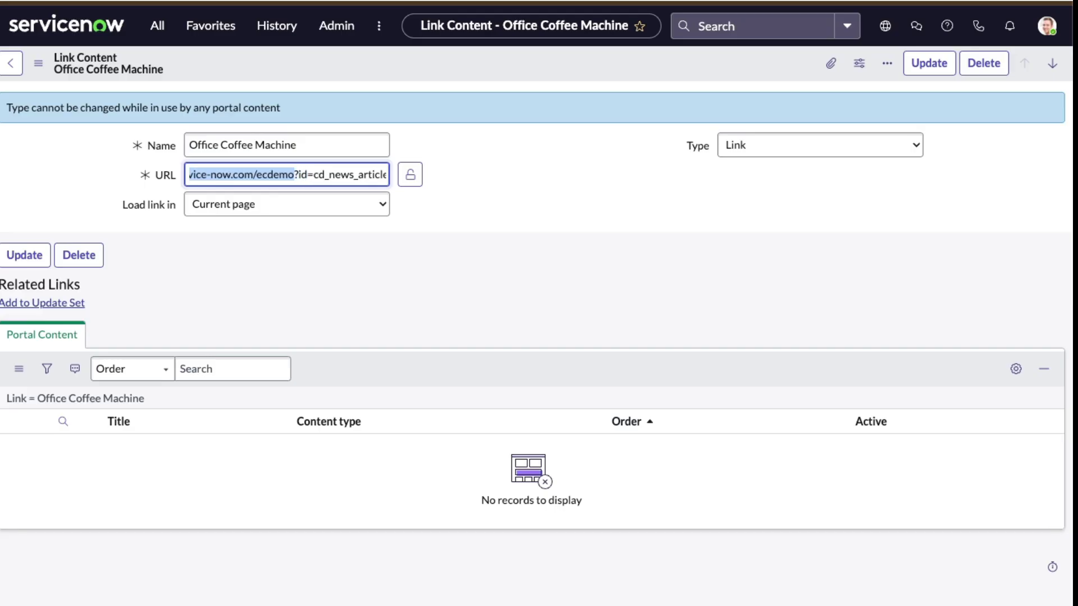
{"action": "key", "text": "BackSpace"}
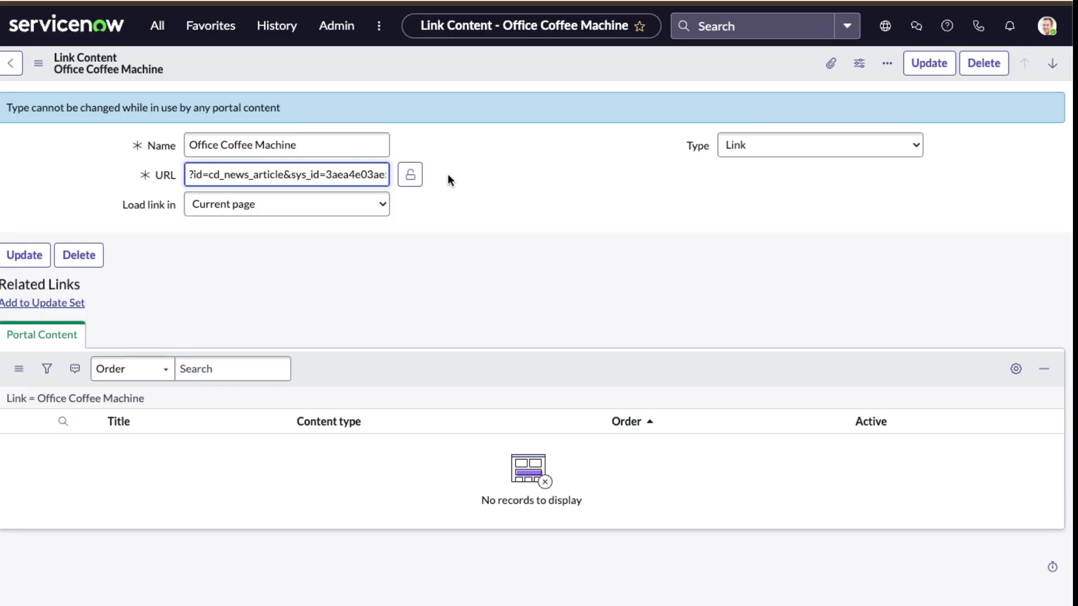
{"action": "type", "text": "/ecdemo"}
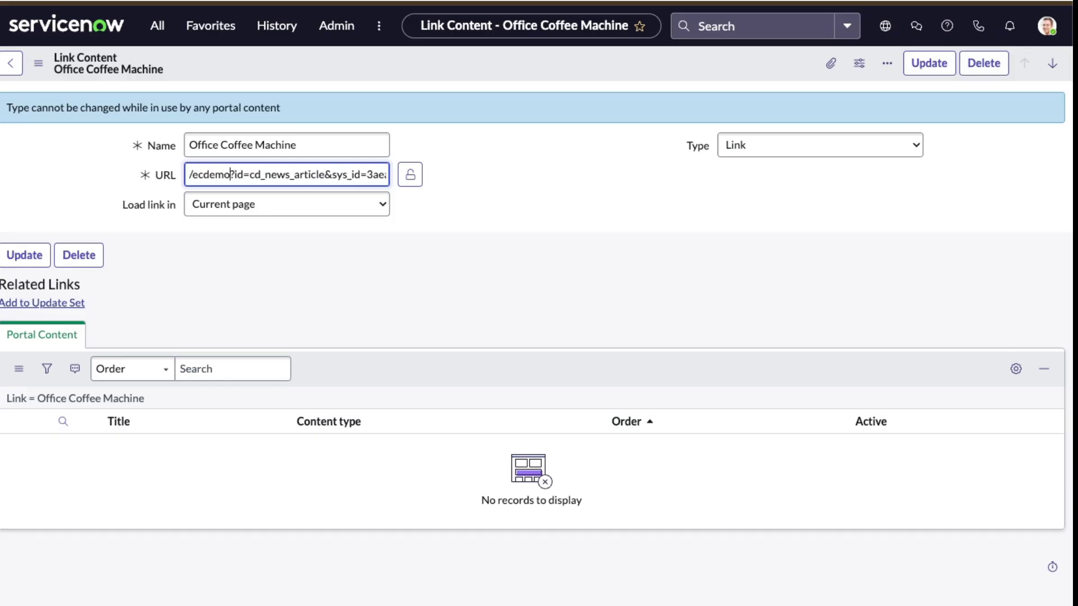
{"action": "left_click", "coordinate": [938, 67]}
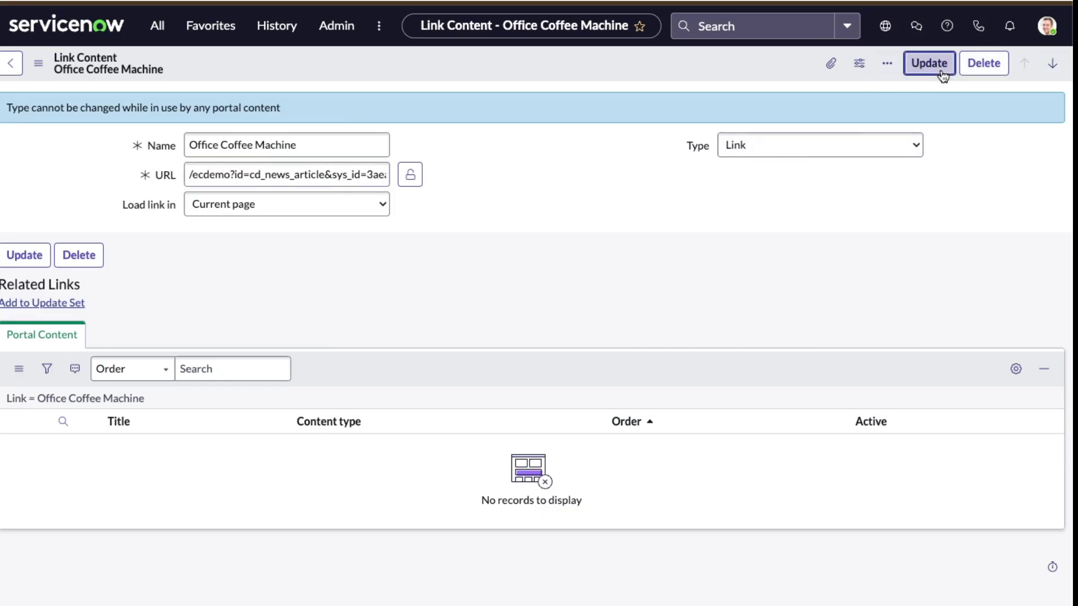
{"action": "left_click", "coordinate": [609, 173]}
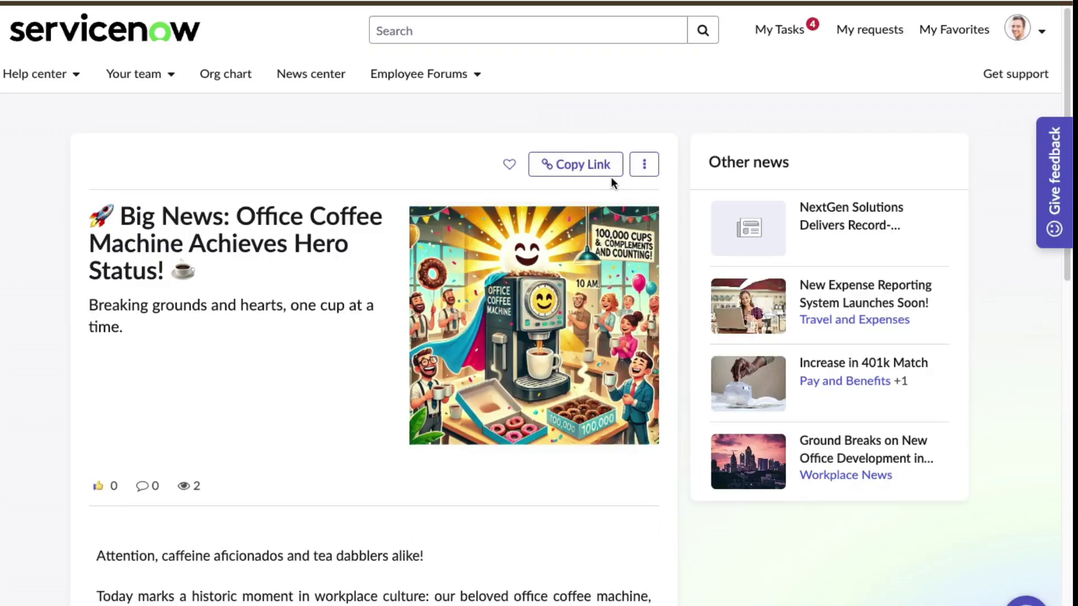
{"action": "key", "text": "ctrl+w"}
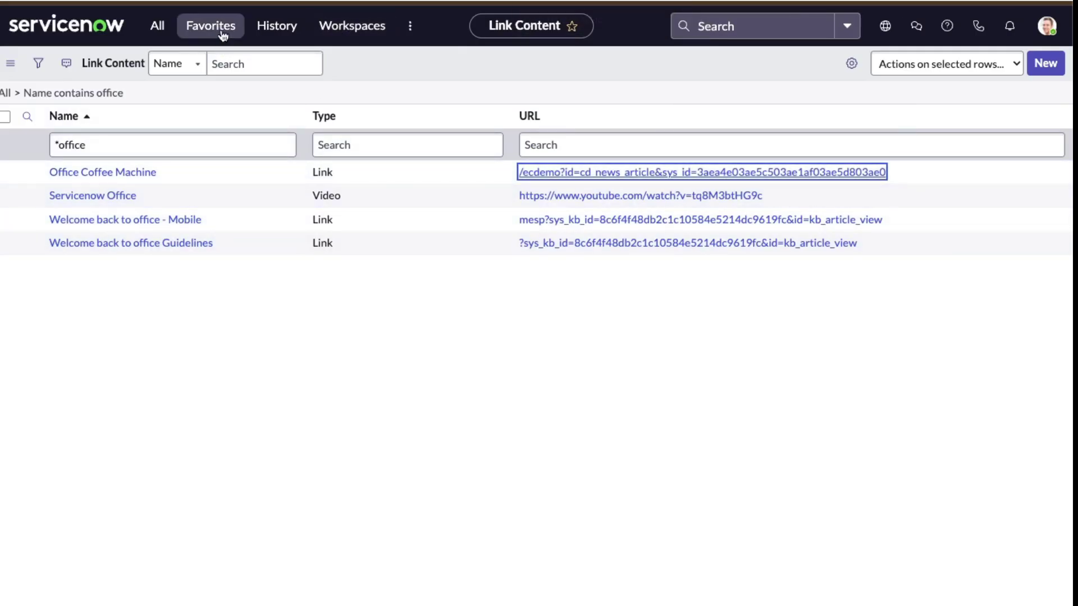
Step: Start a new Portal Banner content item in the Content Operations workspace
{"action": "left_click", "coordinate": [277, 26]}
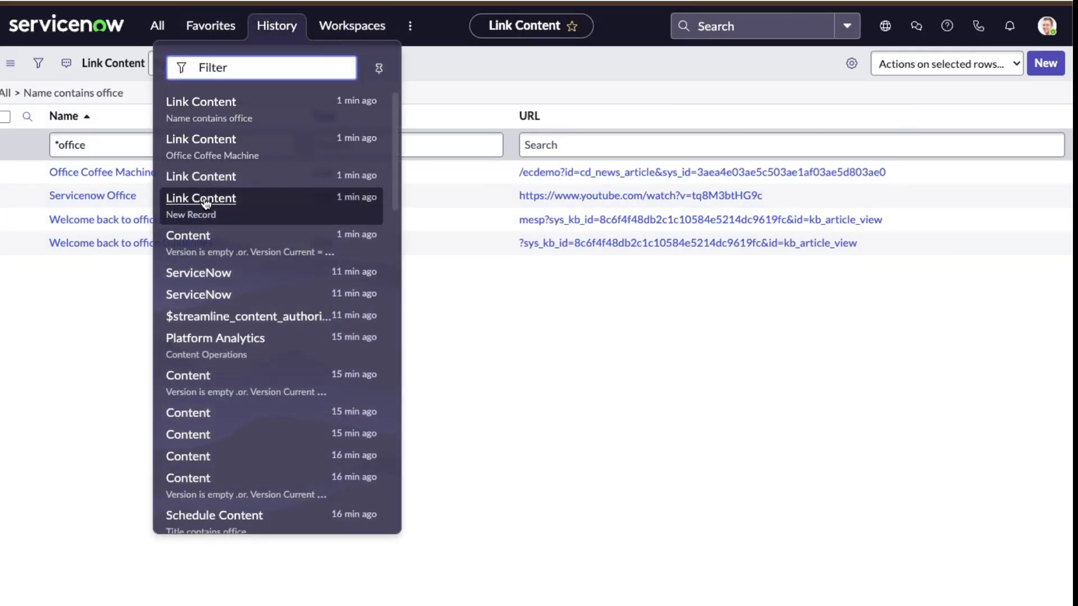
{"action": "left_click", "coordinate": [94, 315]}
{"action": "left_click", "coordinate": [157, 26]}
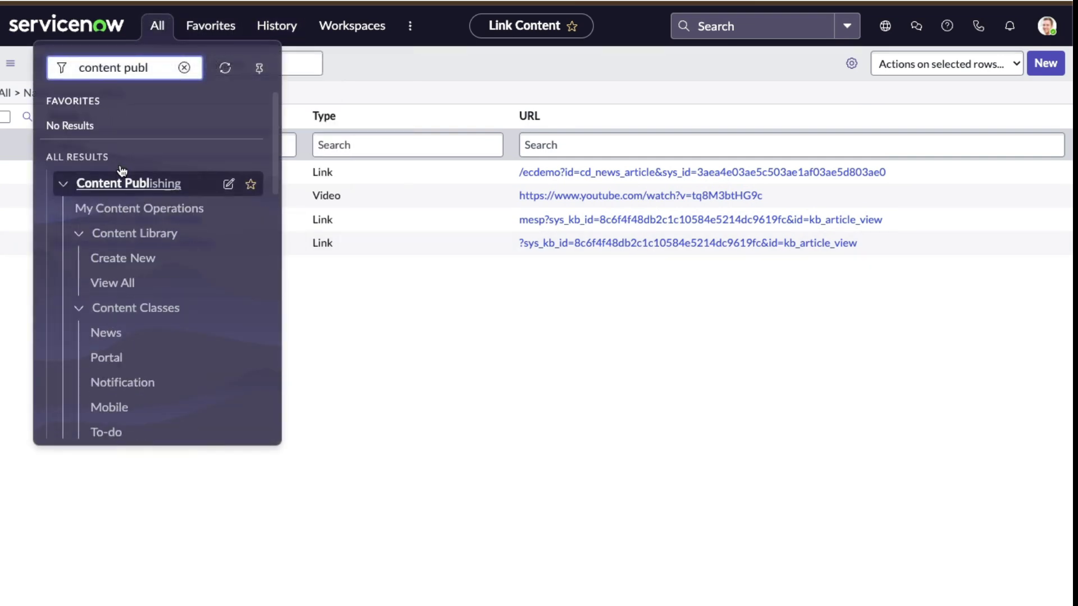
{"action": "left_click", "coordinate": [136, 209]}
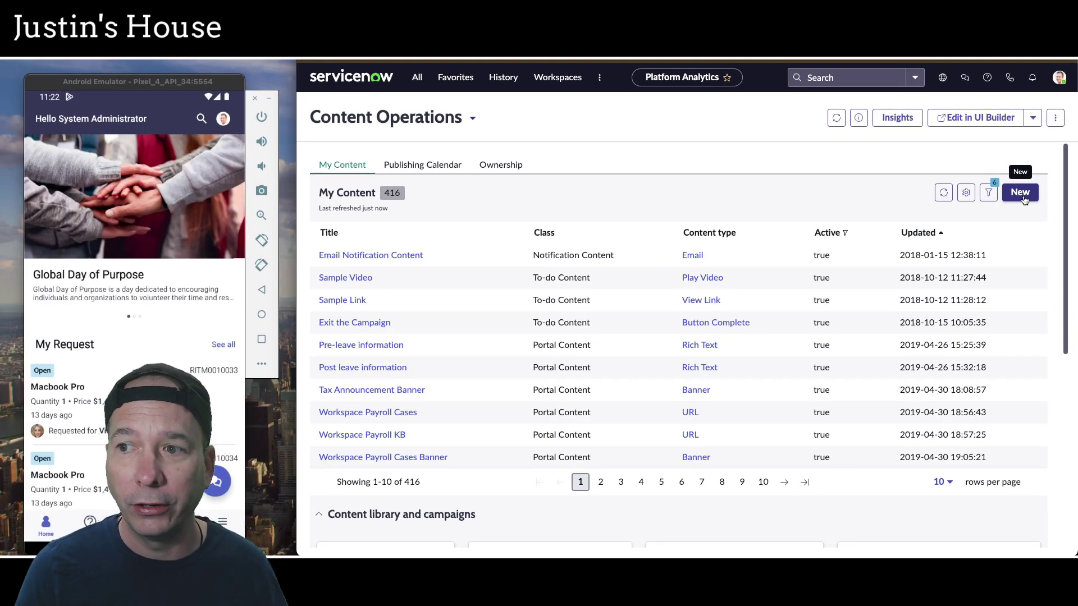
{"action": "left_click", "coordinate": [1021, 193]}
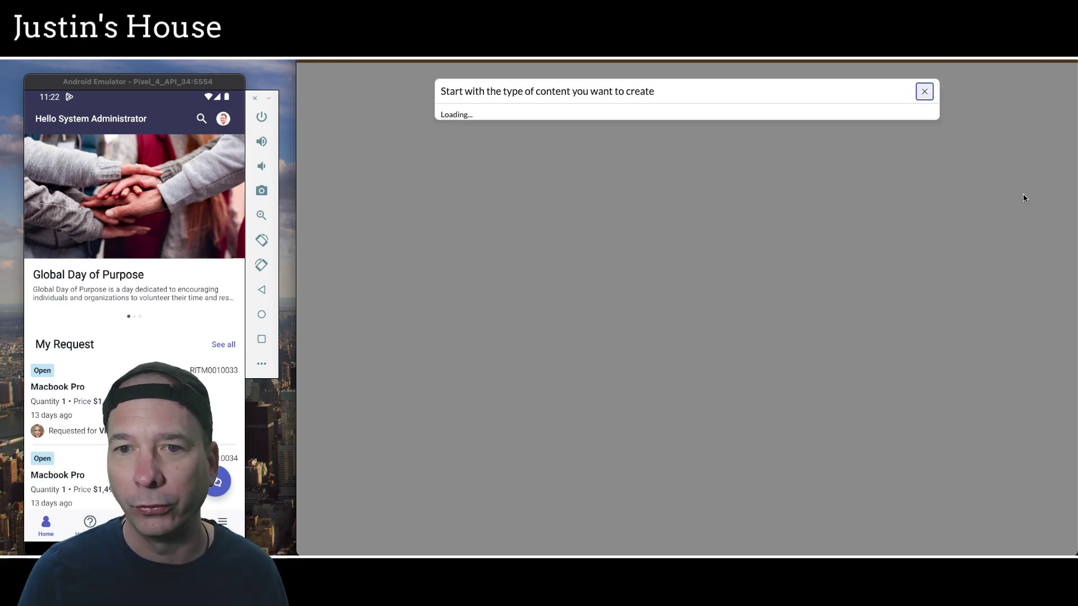
{"action": "left_click", "coordinate": [495, 169]}
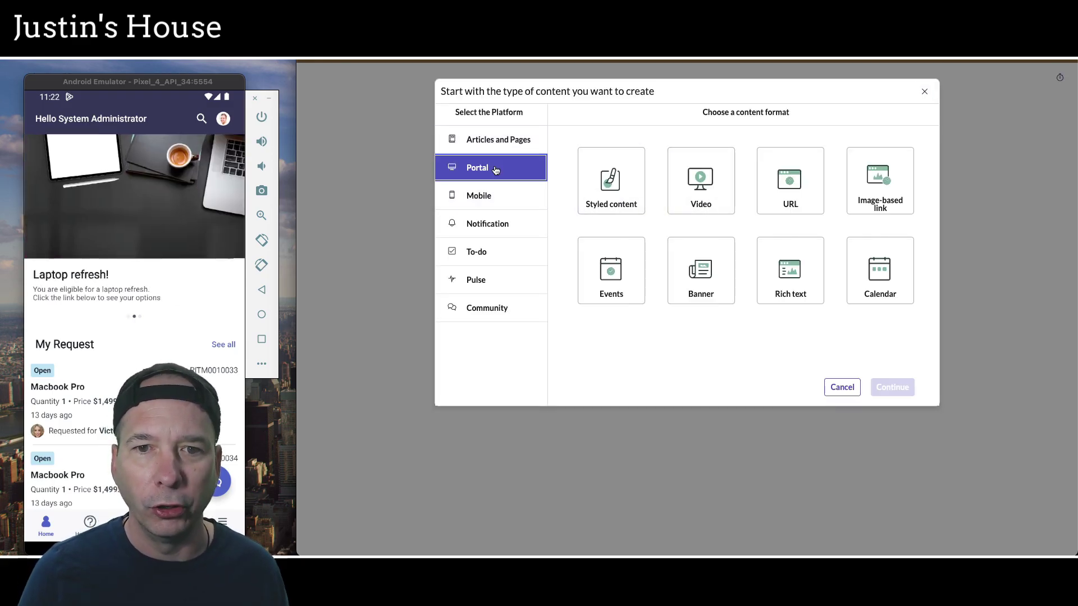
{"action": "left_click", "coordinate": [700, 271]}
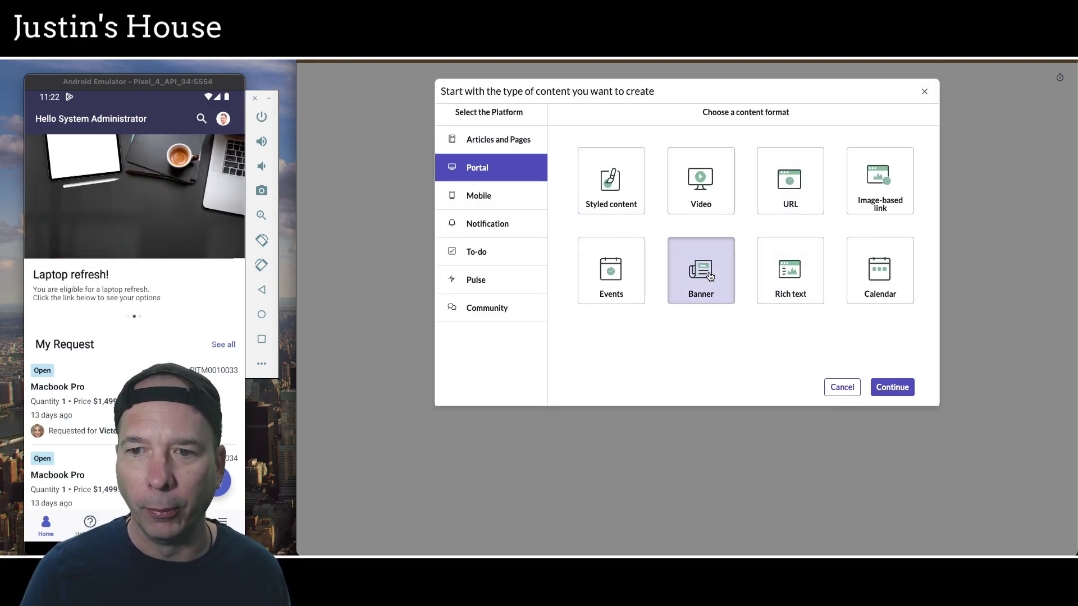
{"action": "left_click", "coordinate": [903, 387]}
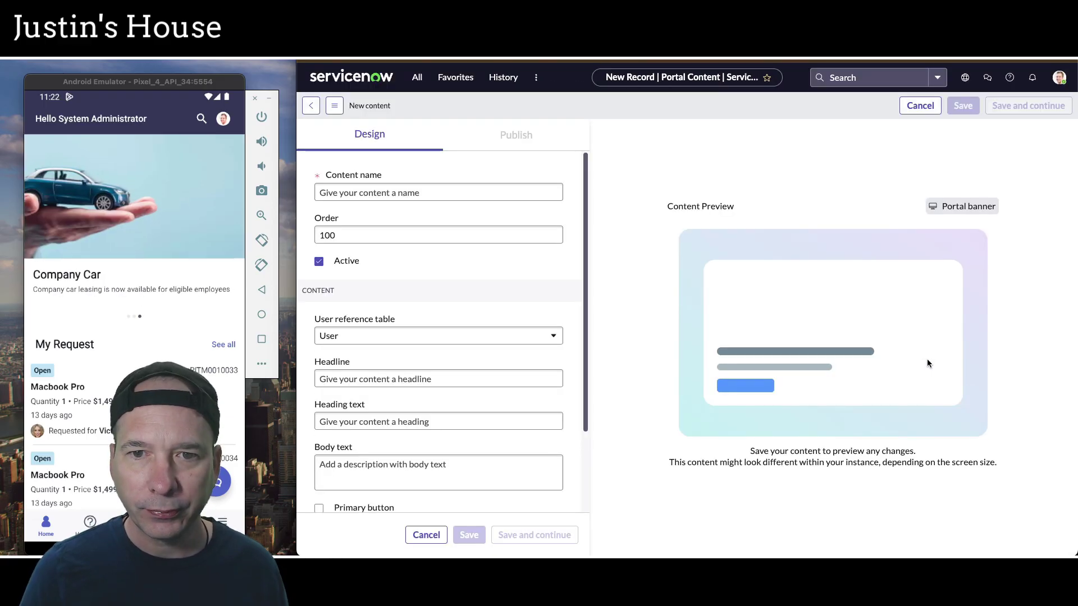
Step: Name it 'Office Coffee Machine Banner' and paste the coffee news headline and heading text
{"action": "left_click", "coordinate": [435, 194]}
{"action": "type", "text": "Offi"}
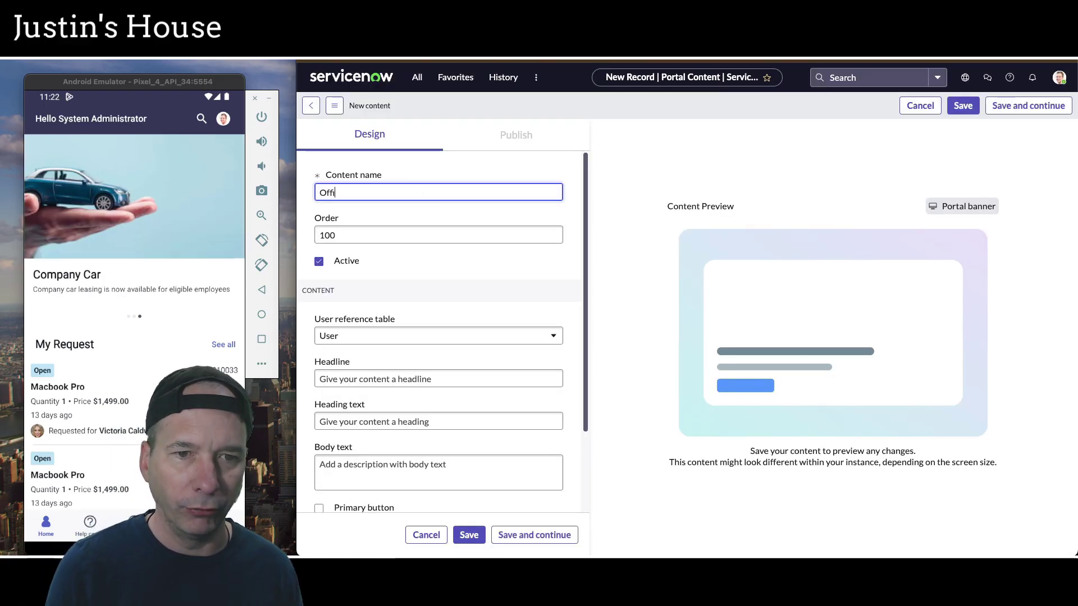
{"action": "type", "text": "ce Coffee Machin"}
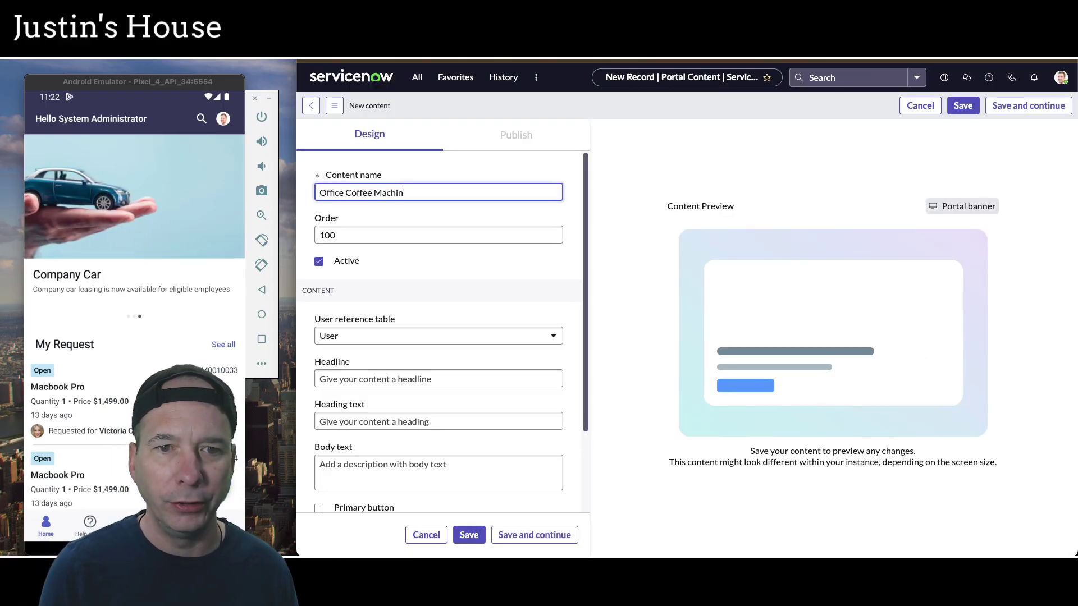
{"action": "type", "text": "e Banner"}
{"action": "scroll", "coordinate": [477, 281], "scroll_direction": "down", "scroll_amount": 3}
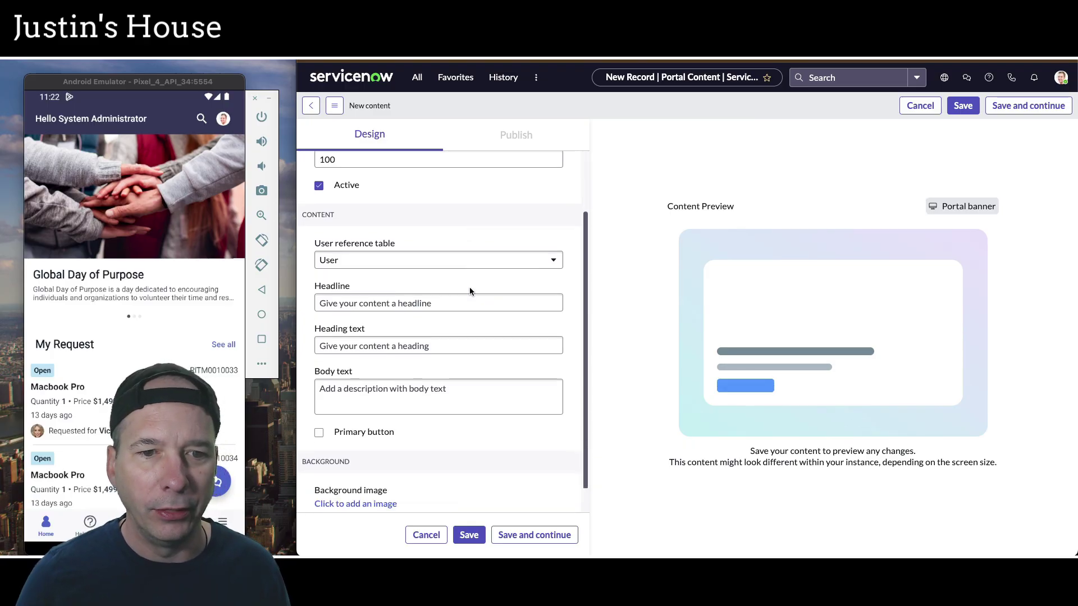
{"action": "left_click", "coordinate": [425, 272]}
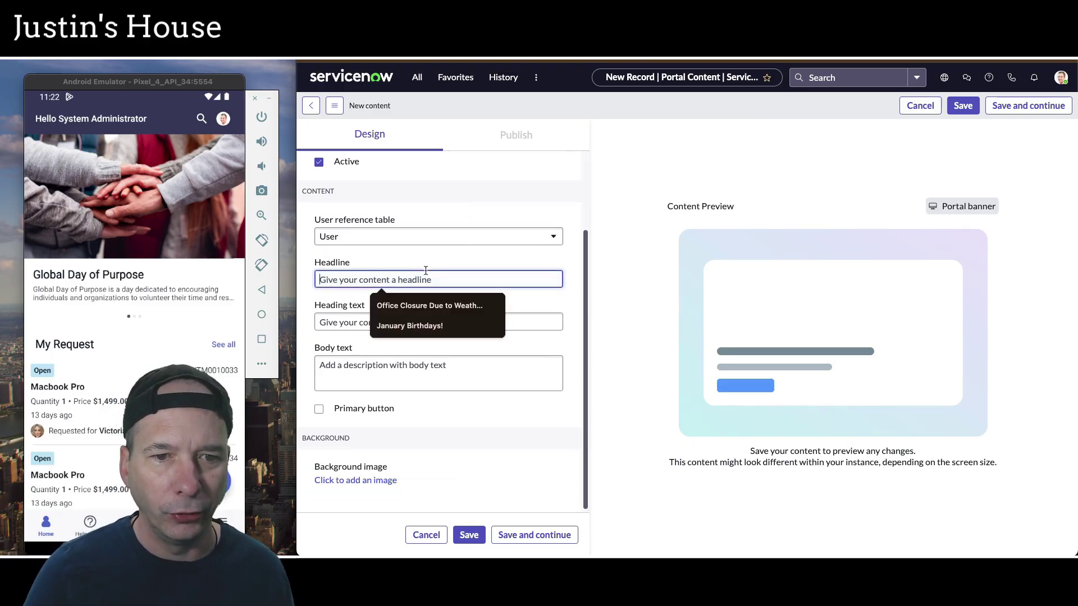
{"action": "left_click", "coordinate": [792, 324]}
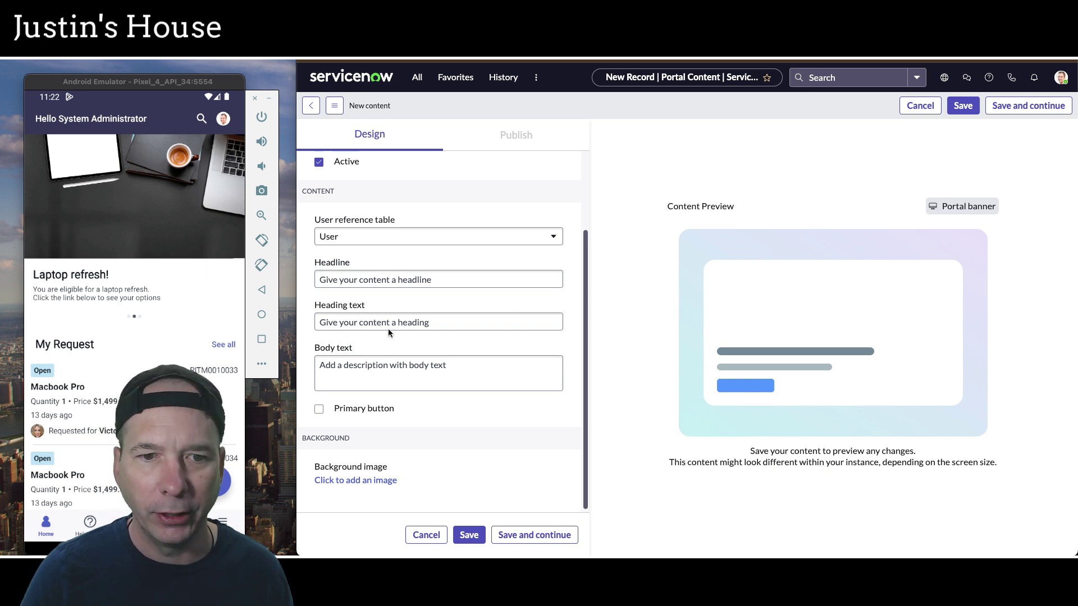
{"action": "left_click", "coordinate": [387, 282]}
{"action": "type", "text": "🚀 Big News: Office Coffee Machine Achieves Hero Status! ☕"}
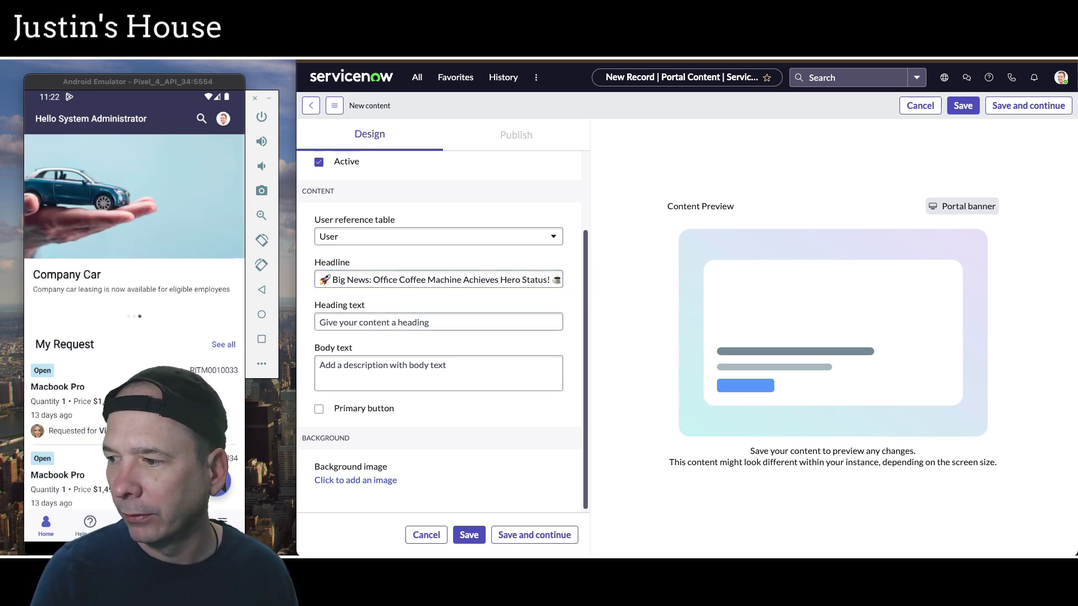
{"action": "left_click", "coordinate": [377, 323]}
{"action": "type", "text": "Breaking grounds and hearts, one cup at a time."}
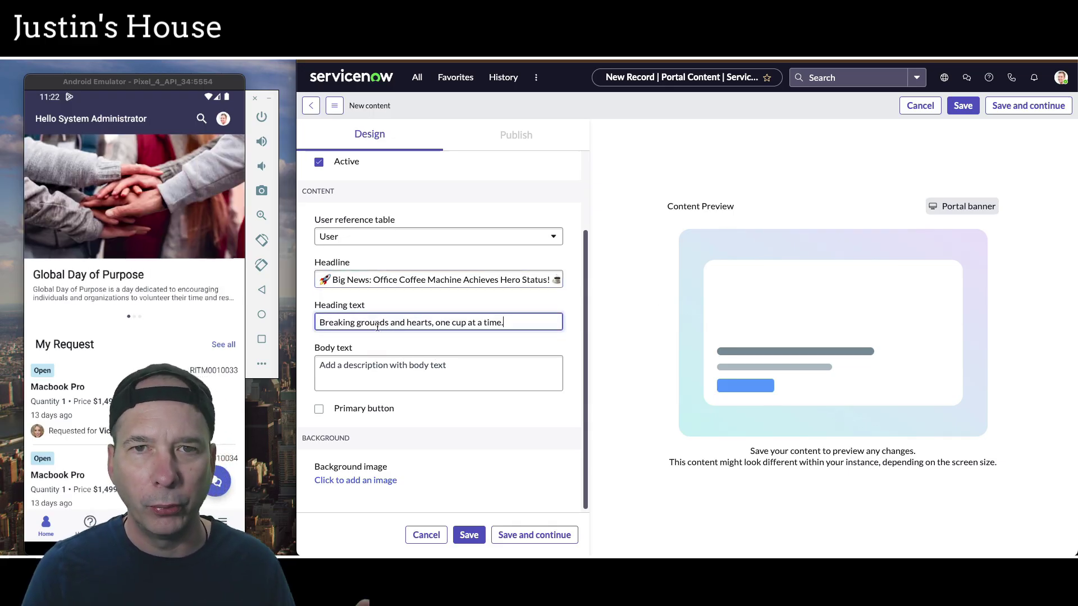
Step: Upload Banner.jpg as the banner's background image
{"action": "left_click", "coordinate": [471, 368]}
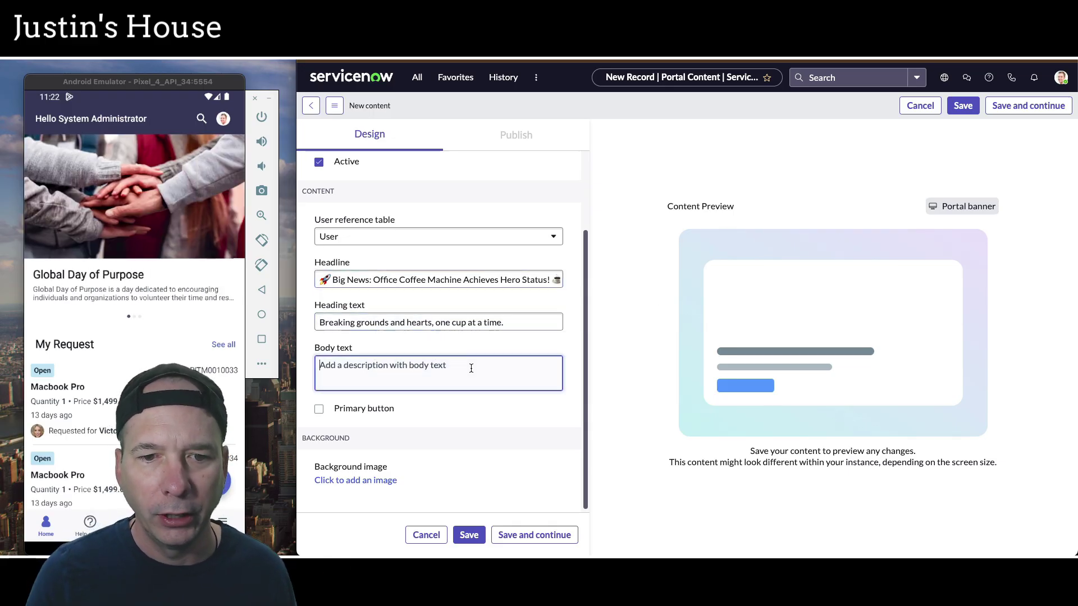
{"action": "left_click", "coordinate": [461, 414]}
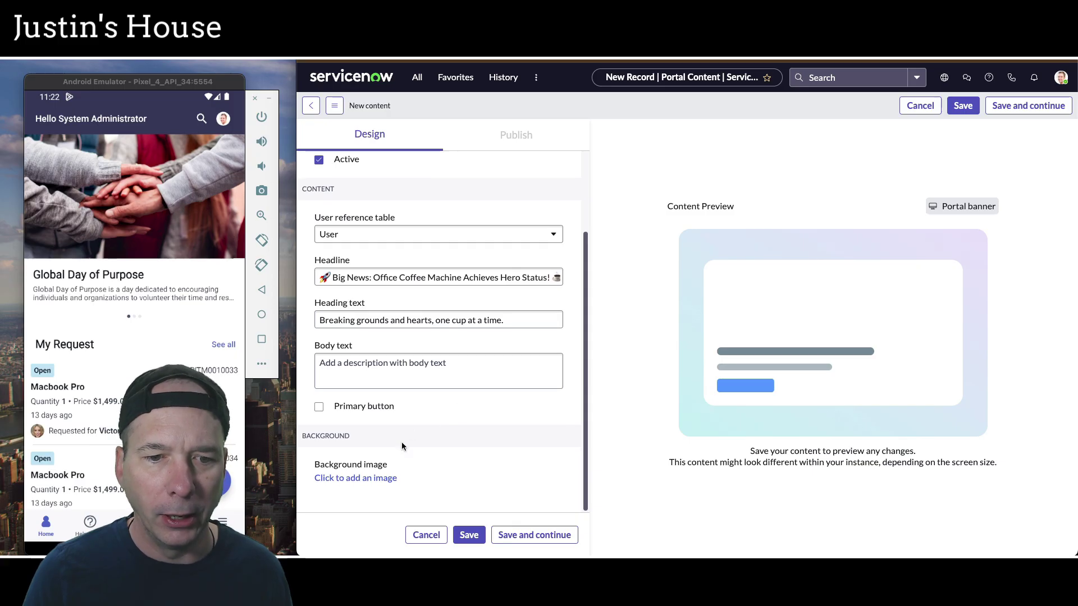
{"action": "left_click", "coordinate": [385, 479]}
{"action": "left_click", "coordinate": [388, 153]}
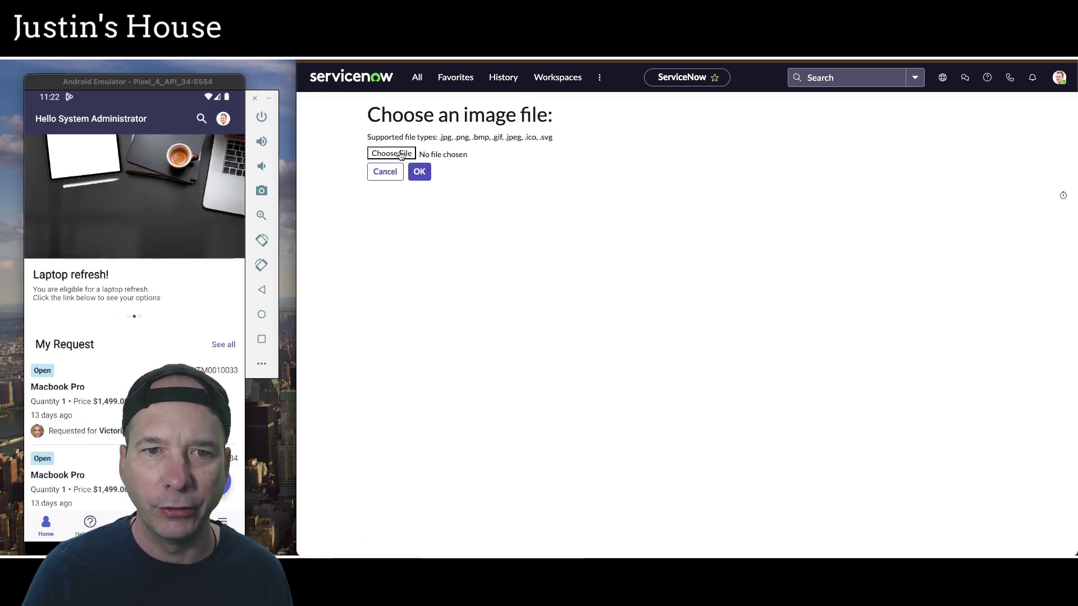
{"action": "double_click", "coordinate": [488, 242]}
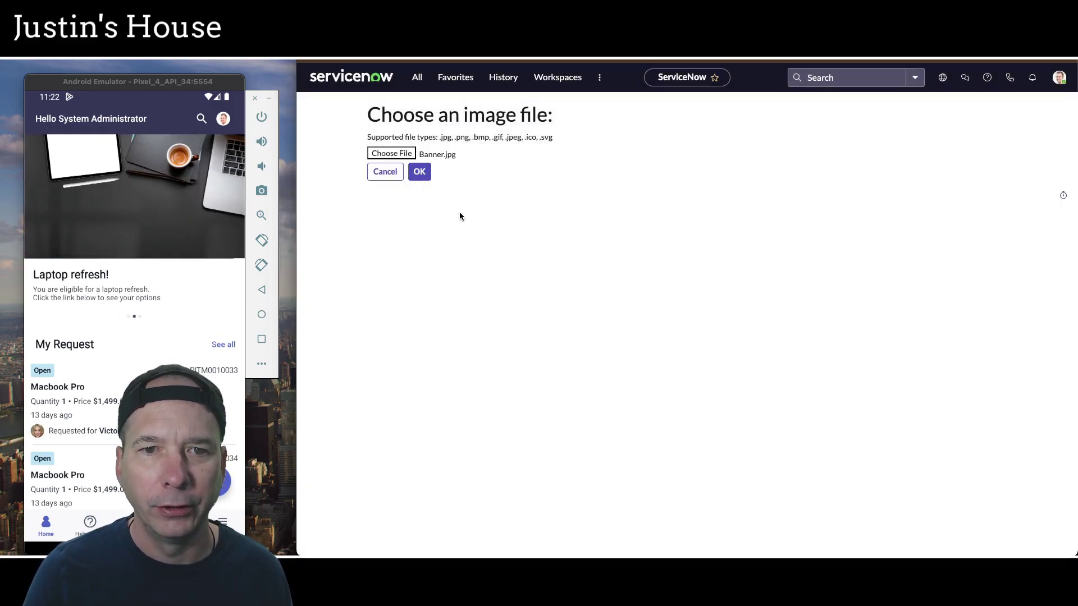
{"action": "left_click", "coordinate": [420, 172]}
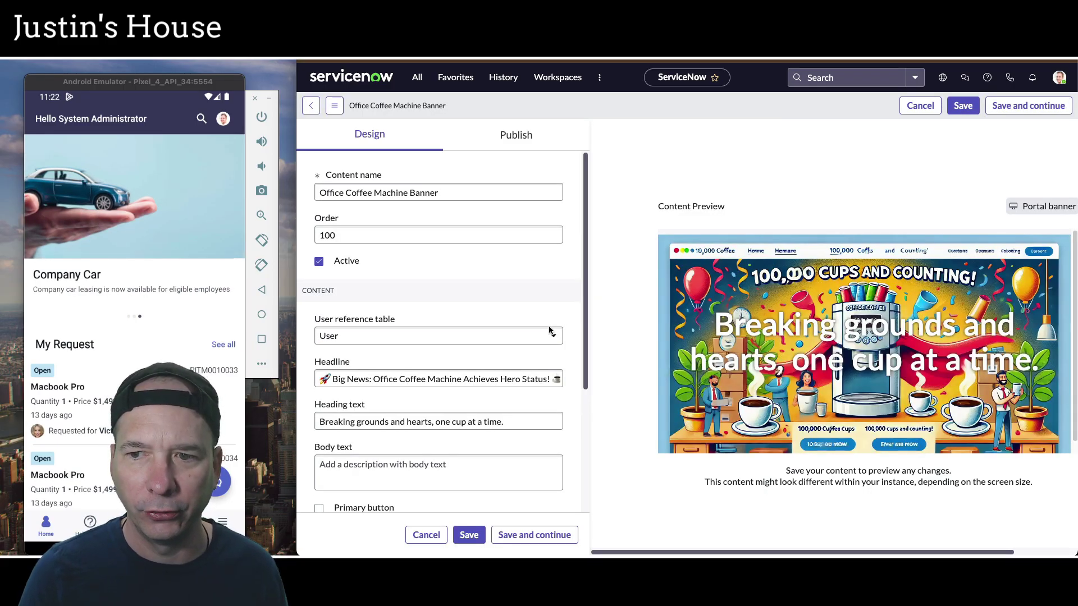
Step: Enable a primary button titled 'Click to Learn More'
{"action": "scroll", "coordinate": [421, 337], "scroll_direction": "down", "scroll_amount": 3}
{"action": "scroll", "coordinate": [419, 326], "scroll_direction": "down", "scroll_amount": 1}
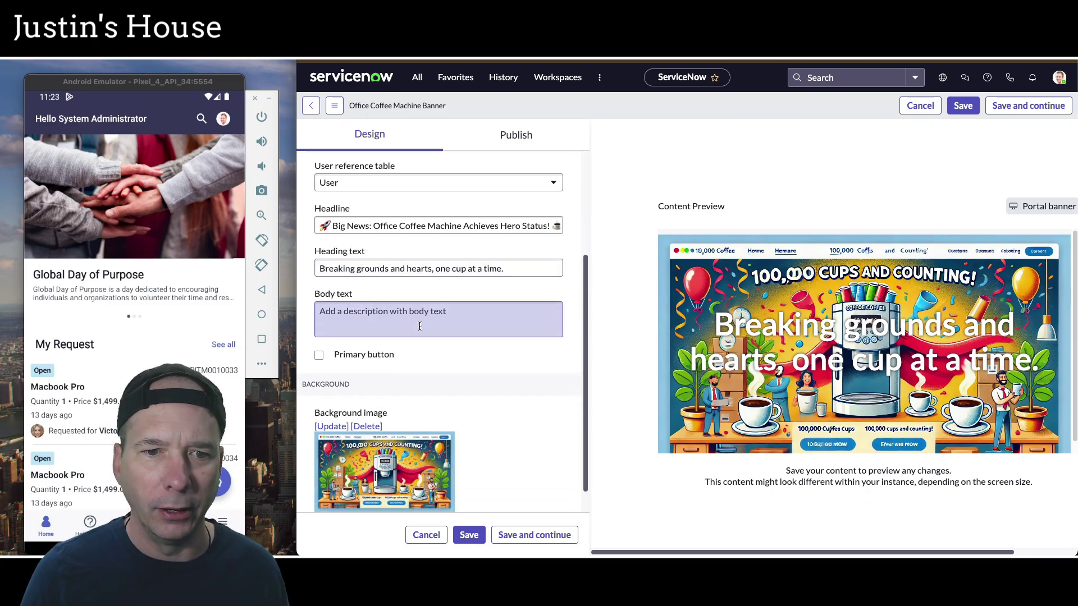
{"action": "left_click", "coordinate": [352, 326]}
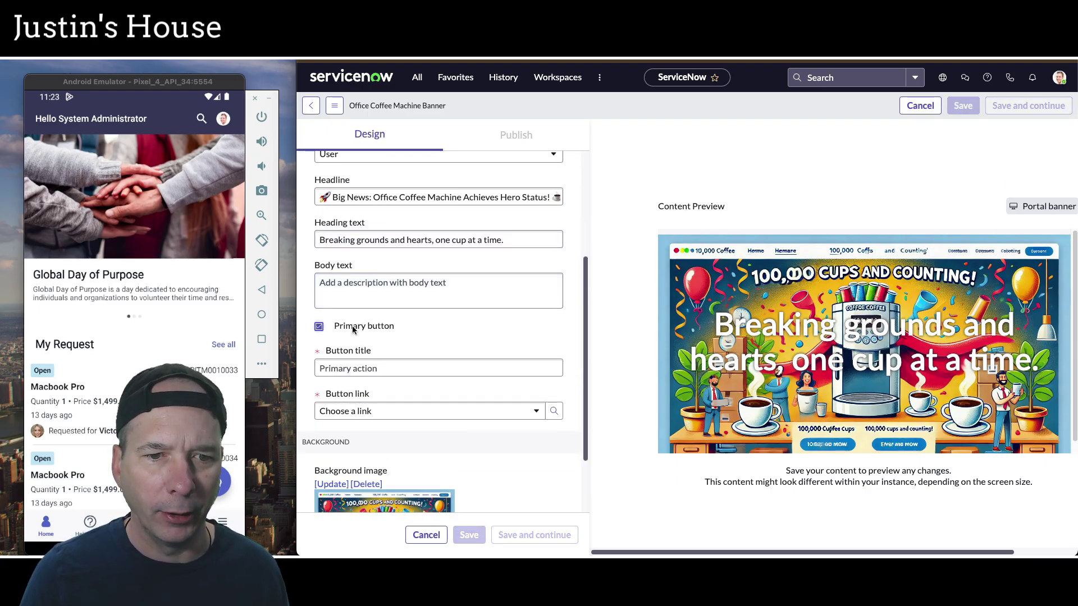
{"action": "left_click", "coordinate": [393, 361]}
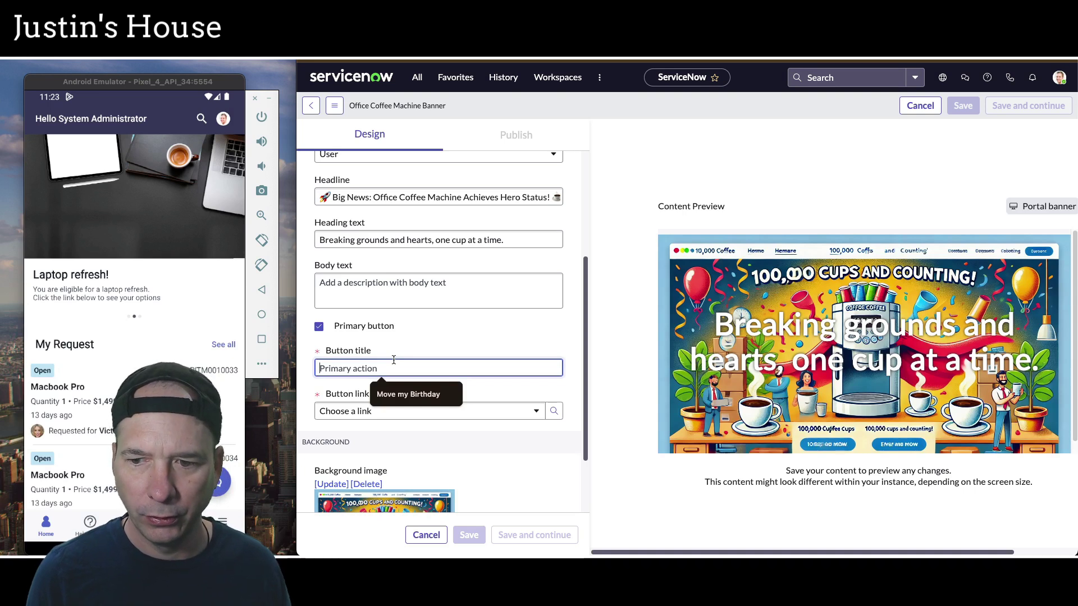
{"action": "type", "text": "Click t"}
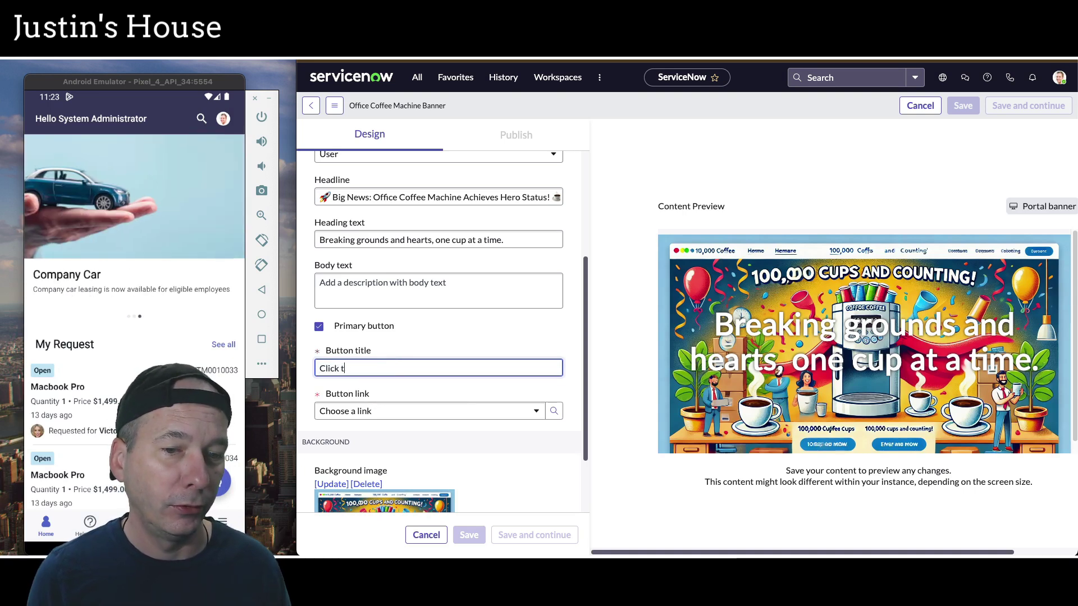
{"action": "type", "text": "o Learn More"}
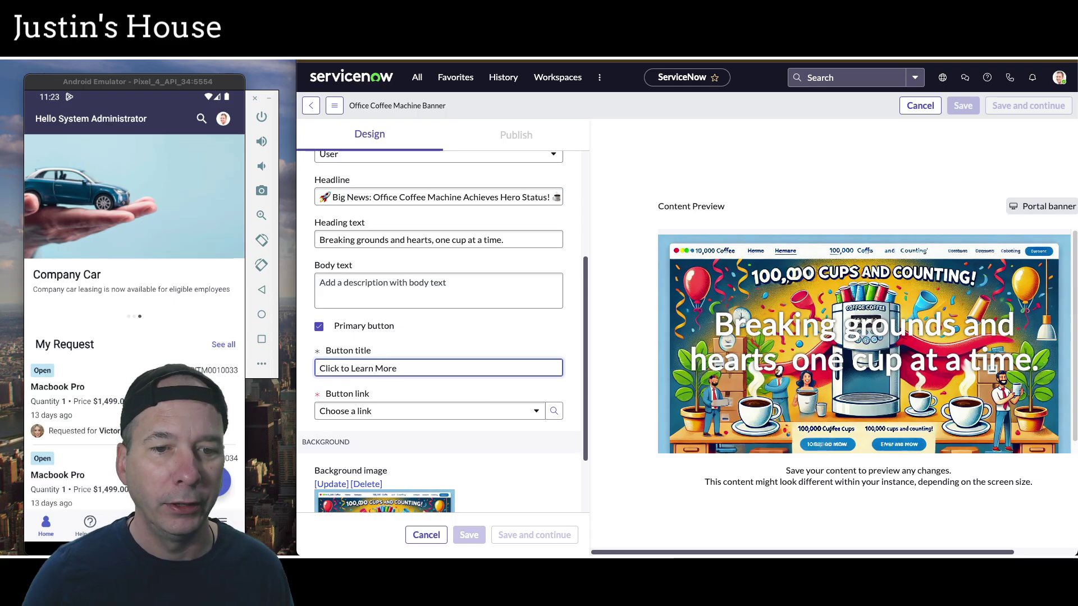
{"action": "key", "text": "Tab"}
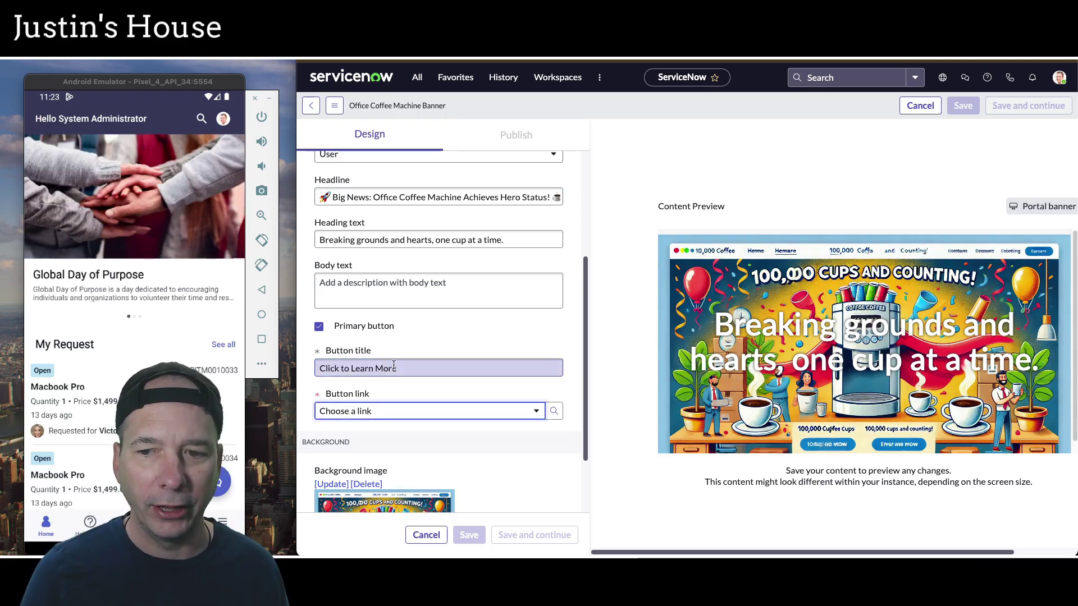
Step: Link the button to Office Coffee Machine and save the banner
{"action": "scroll", "coordinate": [875, 353], "scroll_direction": "down", "scroll_amount": 1}
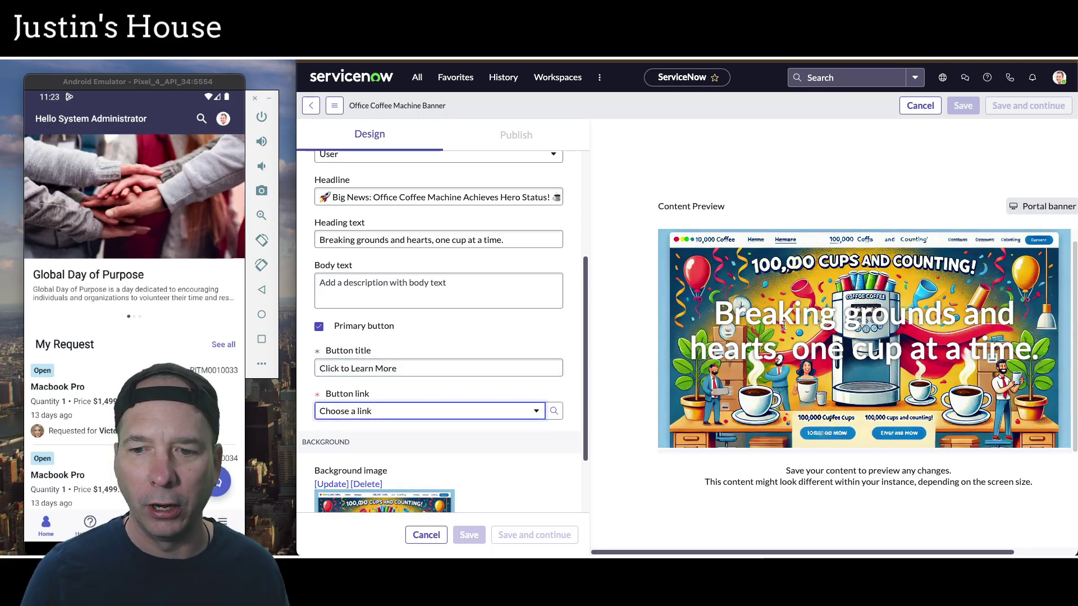
{"action": "scroll", "coordinate": [506, 389], "scroll_direction": "down", "scroll_amount": 2}
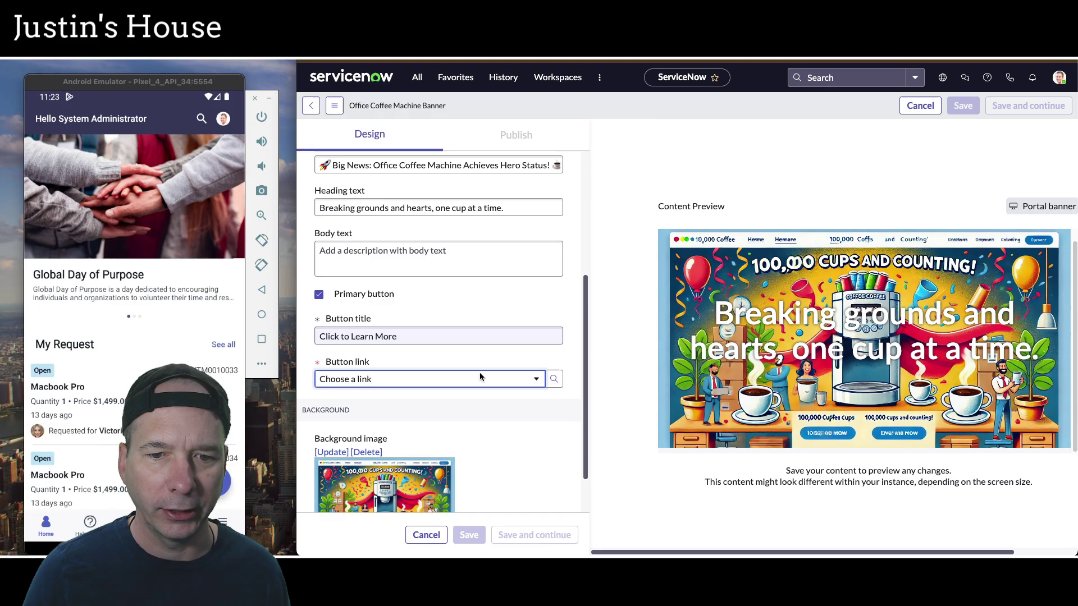
{"action": "left_click", "coordinate": [540, 369]}
{"action": "type", "text": "office"}
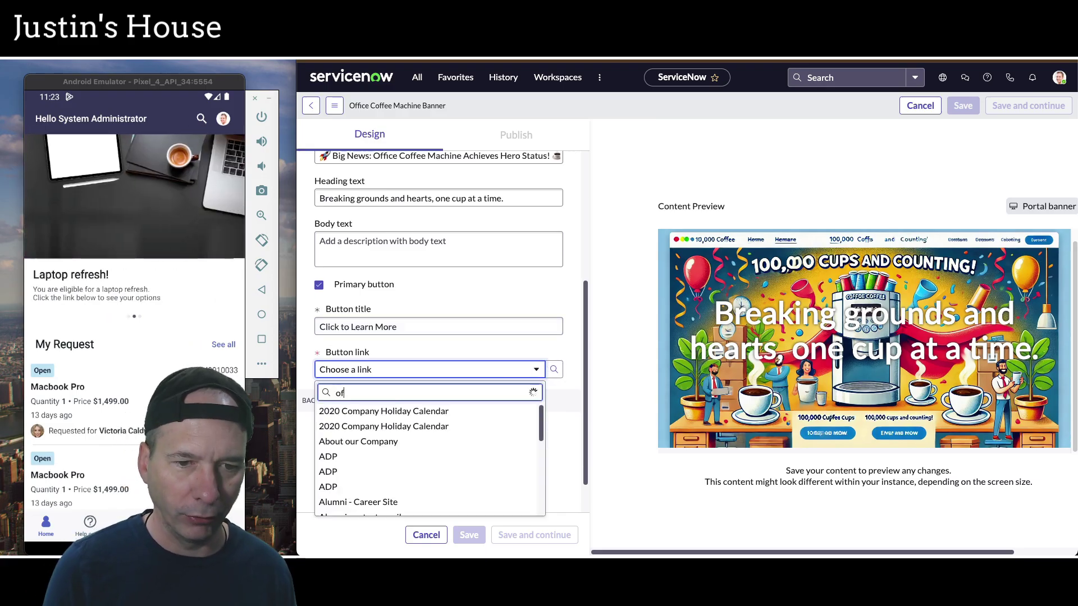
{"action": "left_click", "coordinate": [398, 411]}
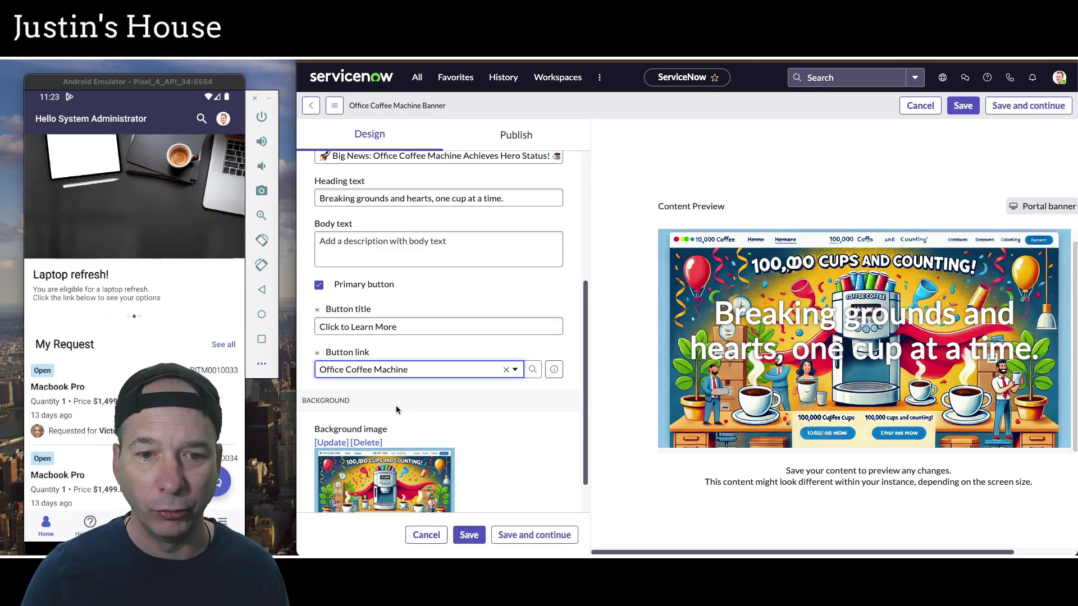
{"action": "left_click", "coordinate": [470, 534]}
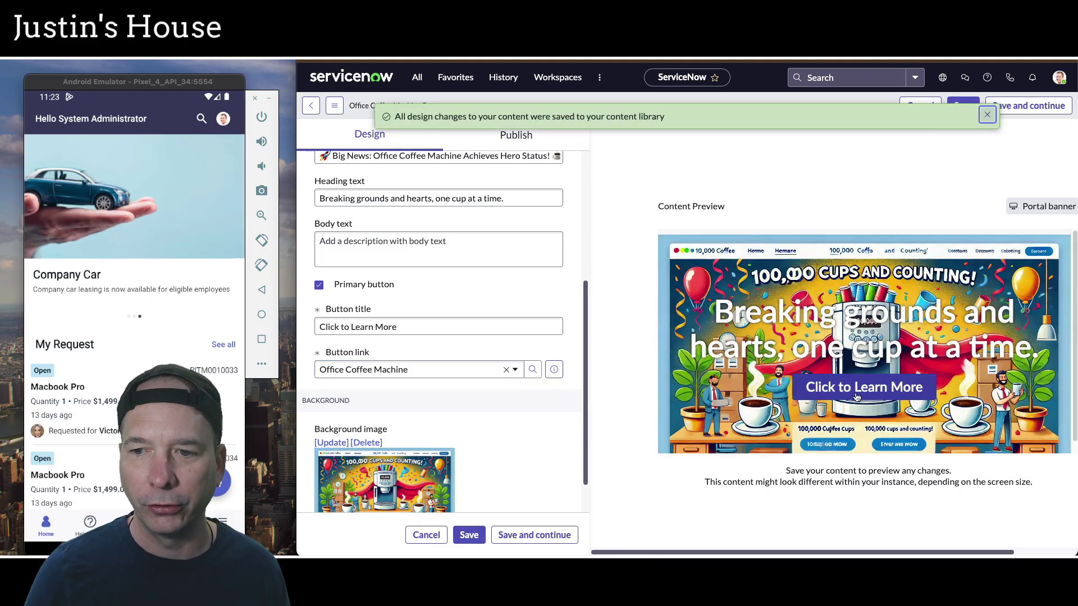
{"action": "scroll", "coordinate": [491, 341], "scroll_direction": "down", "scroll_amount": 1}
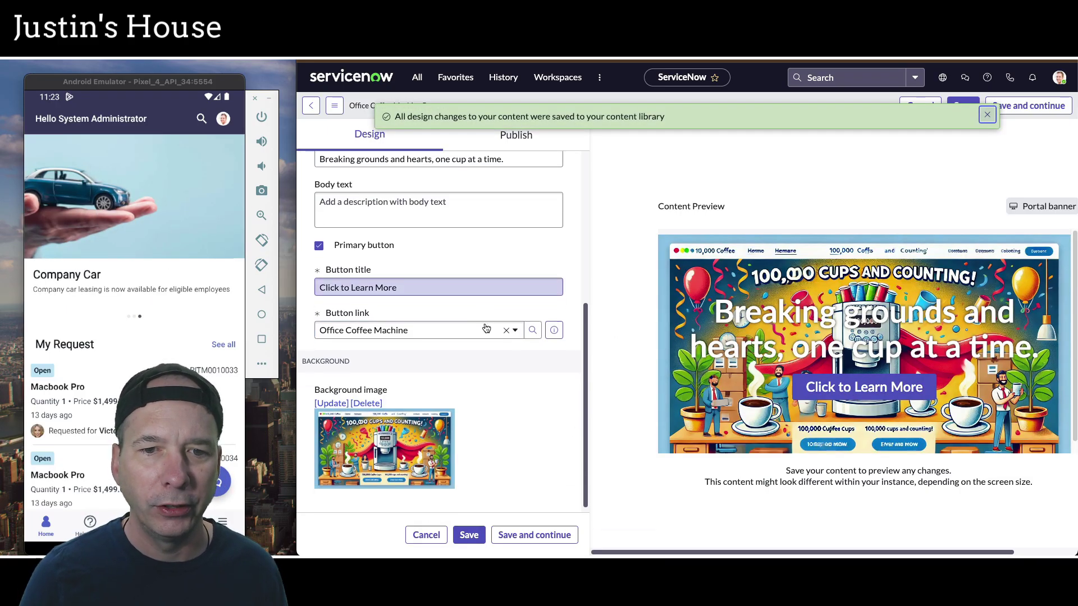
{"action": "scroll", "coordinate": [488, 337], "scroll_direction": "up", "scroll_amount": 6}
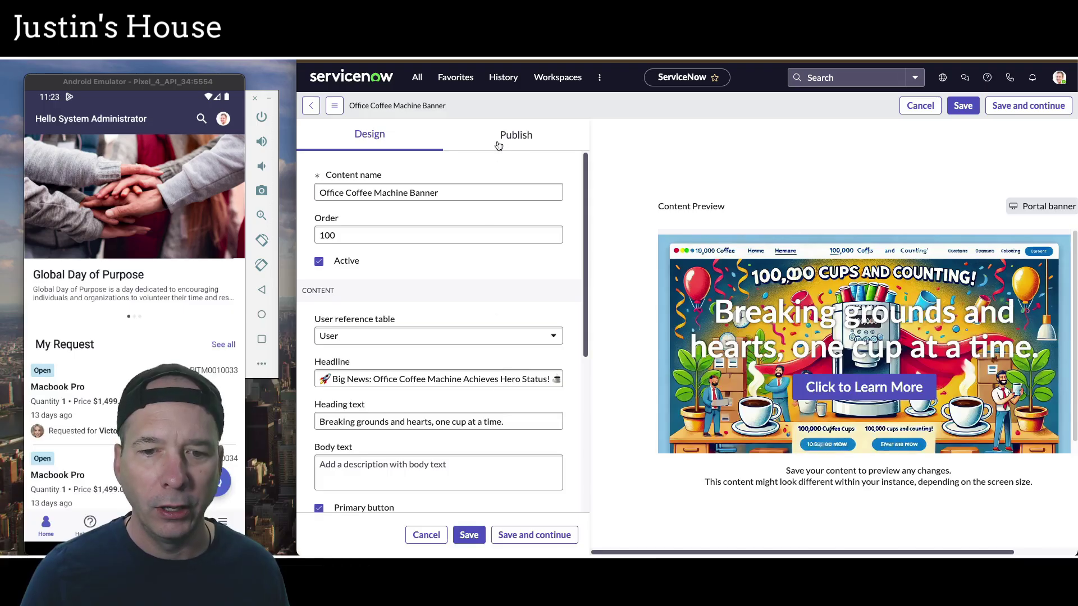
Step: Add a publish plan named 'Office Coffee Machine Banner Schedule'
{"action": "left_click", "coordinate": [528, 532]}
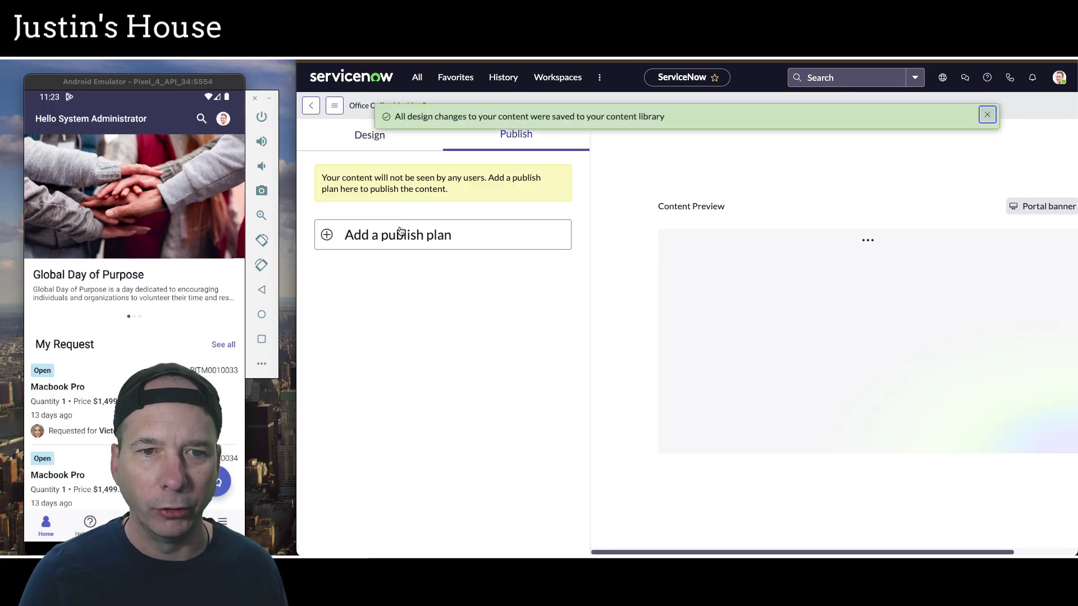
{"action": "left_click", "coordinate": [385, 238]}
{"action": "left_click", "coordinate": [446, 218]}
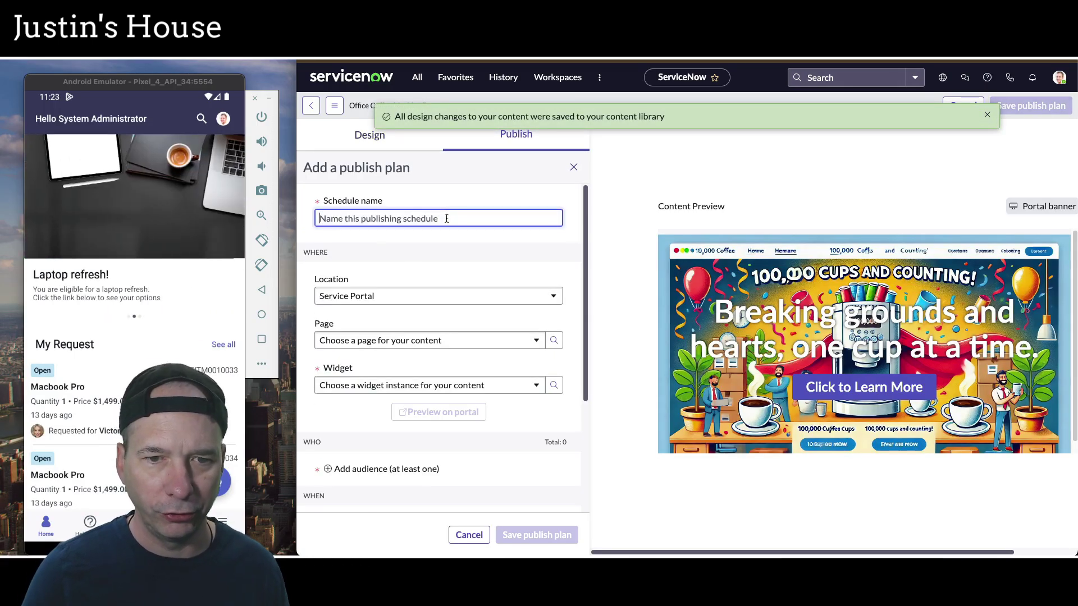
{"action": "type", "text": "Office Coffee"}
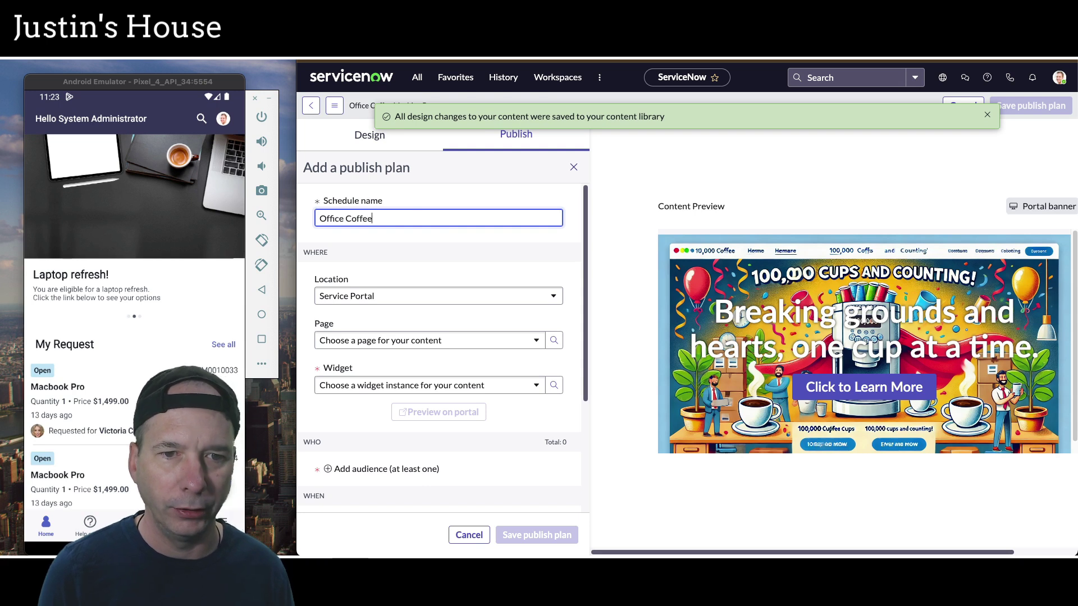
{"action": "type", "text": " Machine Ban"}
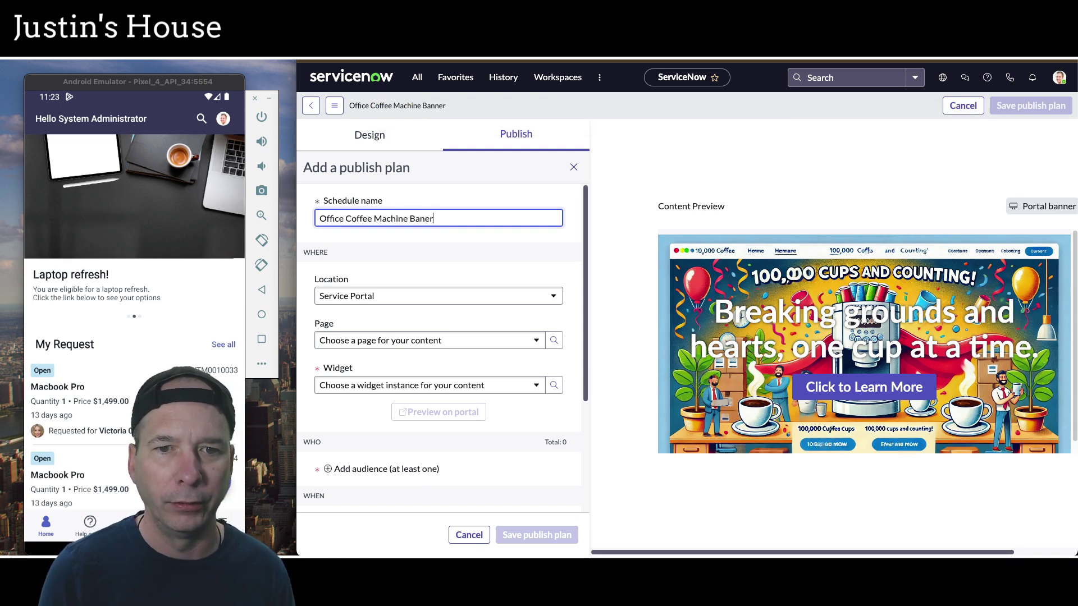
{"action": "type", "text": "ner Schedule"}
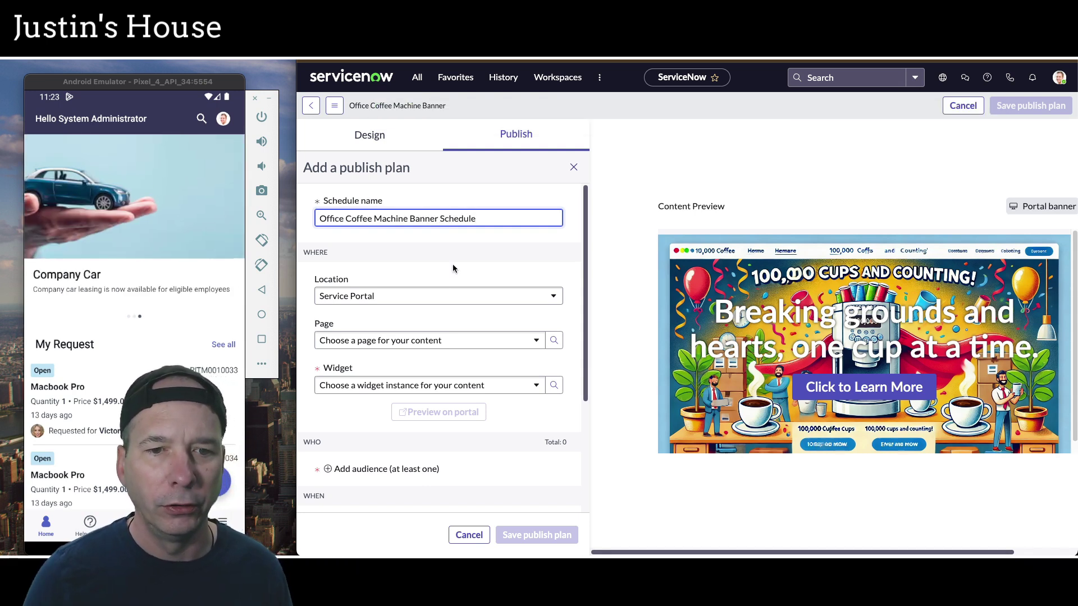
Step: Search for and select ec_pro_demo as the plan's page
{"action": "left_click", "coordinate": [436, 341]}
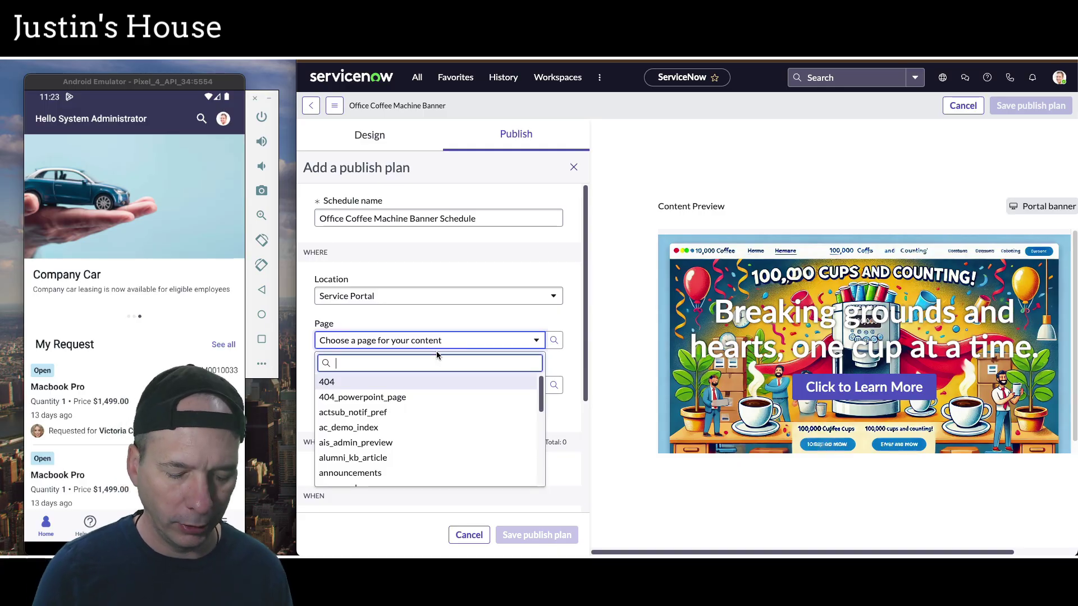
{"action": "type", "text": "ecdemo"}
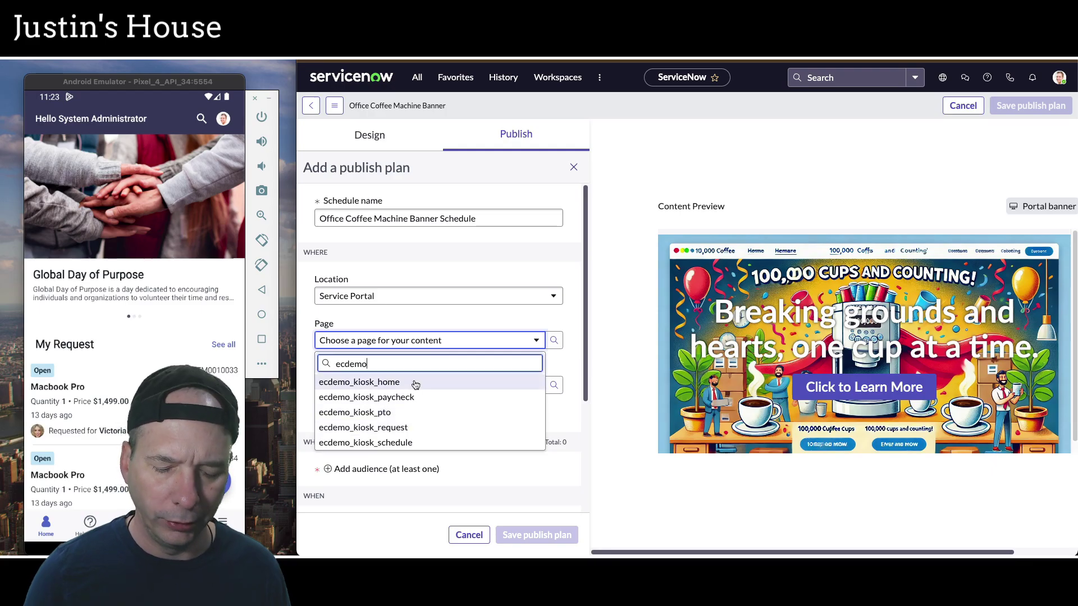
{"action": "key", "text": "BackSpace"}
{"action": "key", "text": "BackSpace"}
{"action": "key", "text": "BackSpace"}
{"action": "key", "text": "BackSpace"}
{"action": "key", "text": "BackSpace"}
{"action": "key", "text": "BackSpace"}
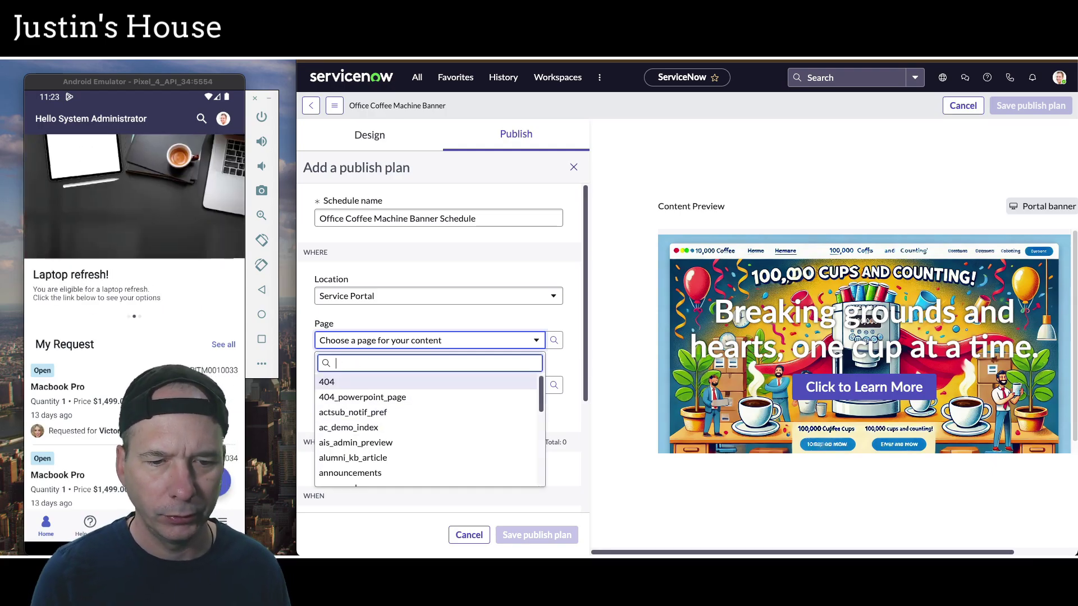
{"action": "type", "text": "ecp"}
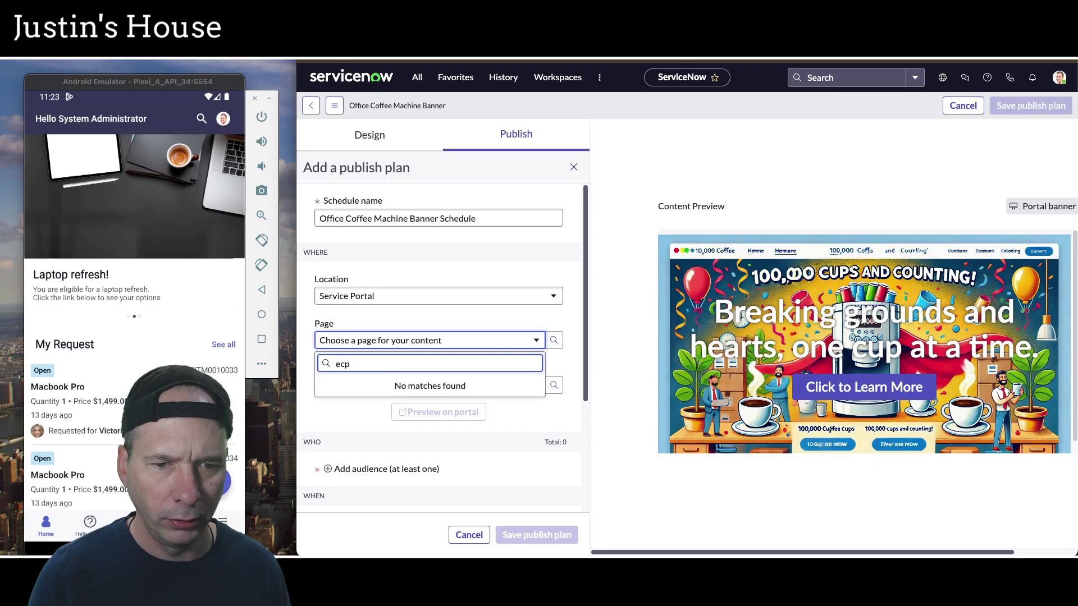
{"action": "key", "text": "BackSpace"}
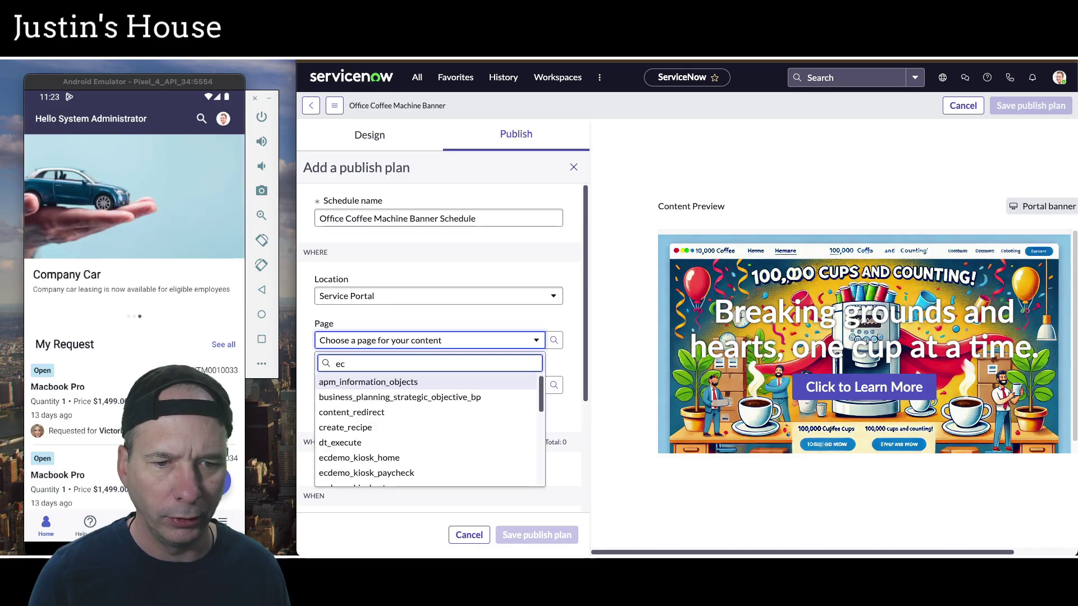
{"action": "type", "text": "_"}
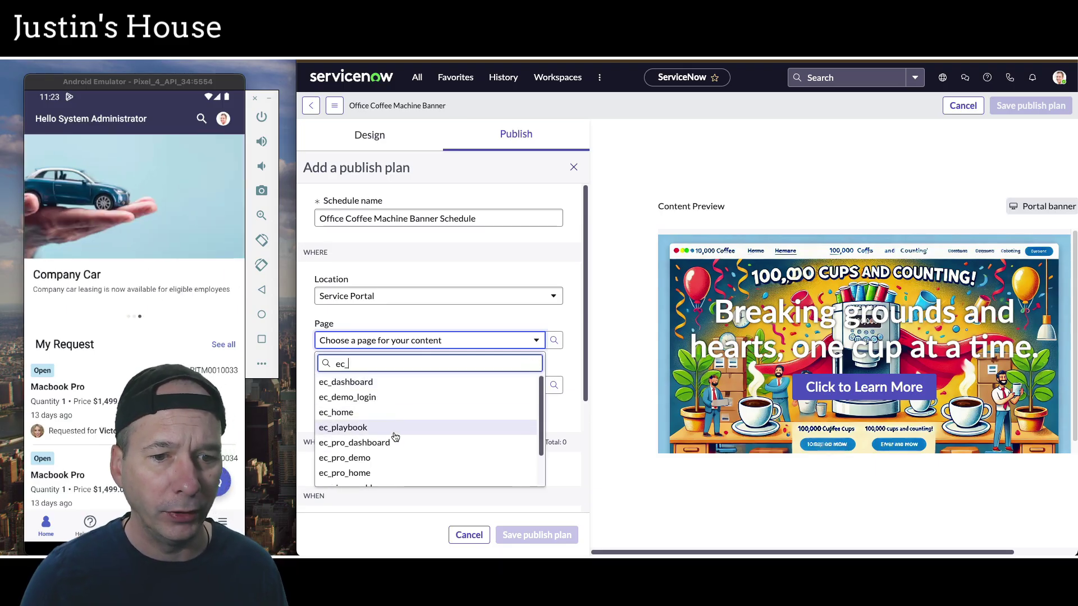
{"action": "left_click", "coordinate": [385, 457]}
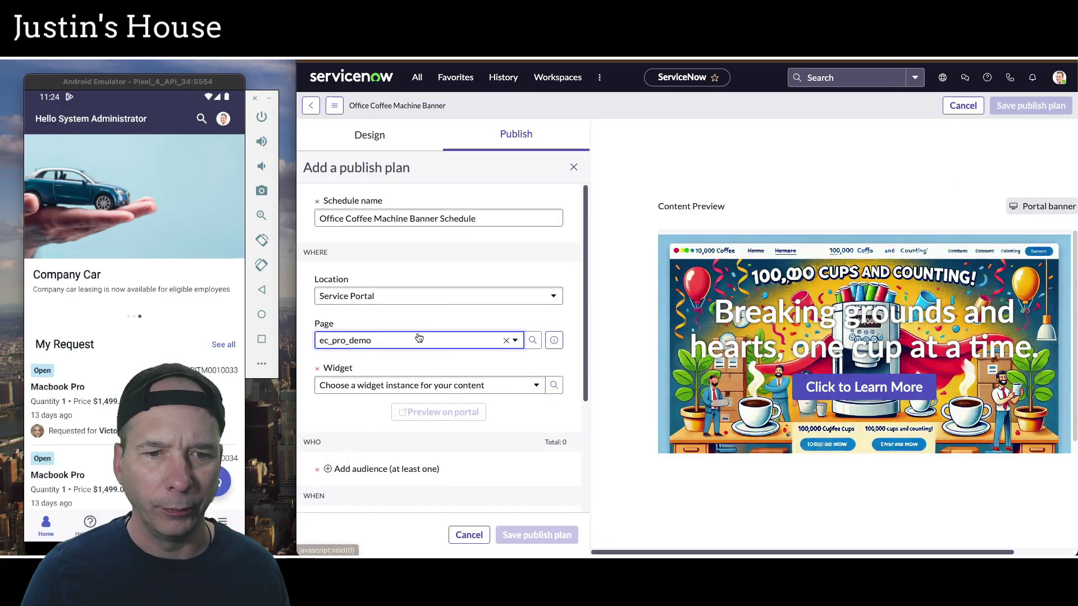
Step: Choose the CEW - Header widget, then confirm id=ec_pro_demo in the portal's address
{"action": "left_click", "coordinate": [413, 386]}
{"action": "left_click", "coordinate": [376, 457]}
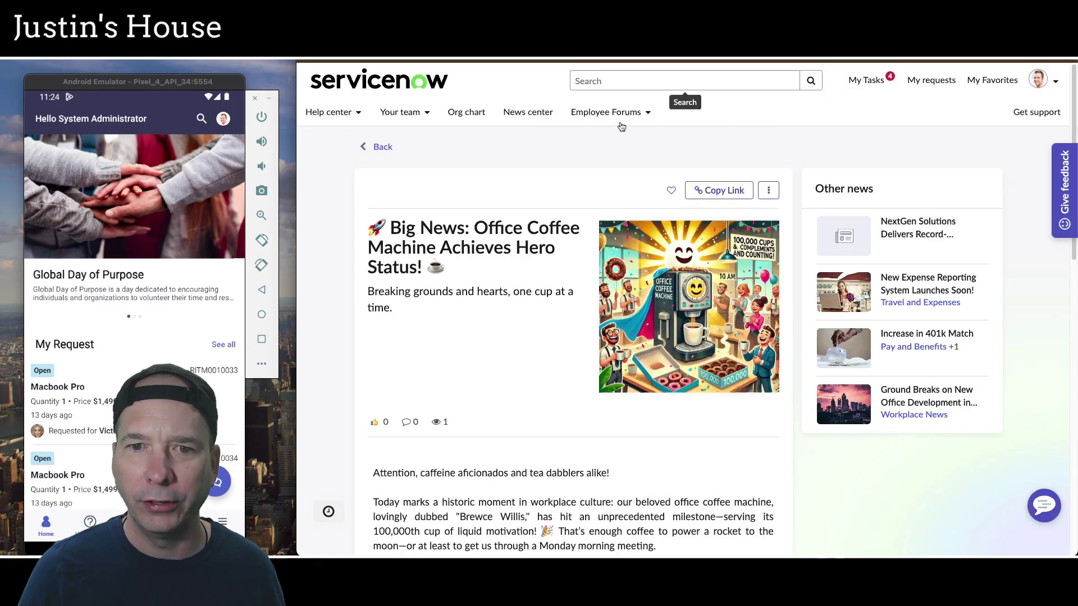
{"action": "left_click", "coordinate": [332, 90]}
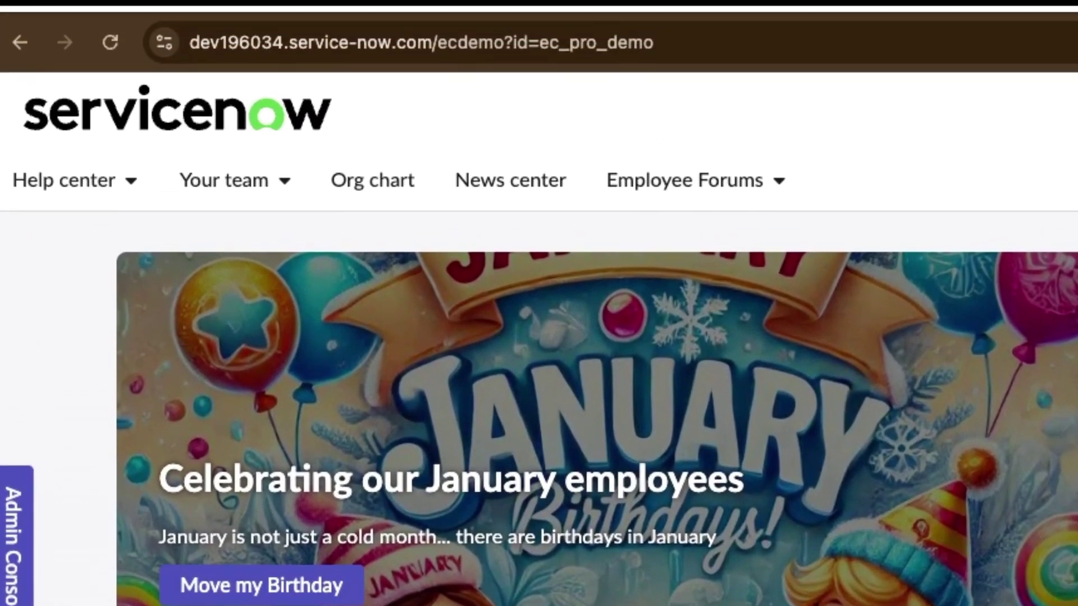
{"action": "left_click", "coordinate": [550, 41]}
{"action": "left_click", "coordinate": [543, 42]}
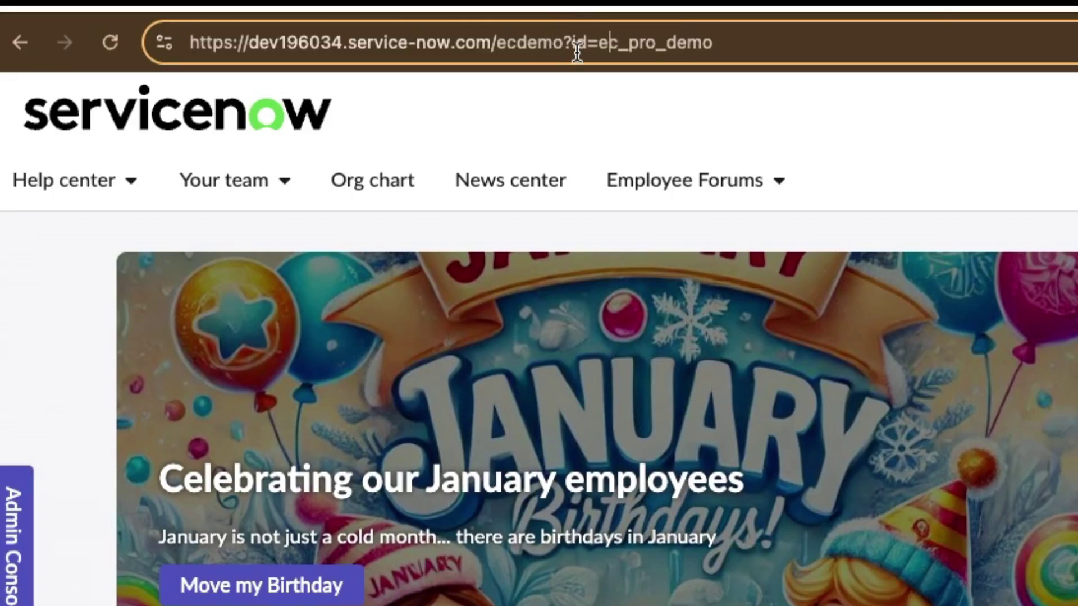
{"action": "left_click_drag", "start_coordinate": [598, 45], "coordinate": [765, 58]}
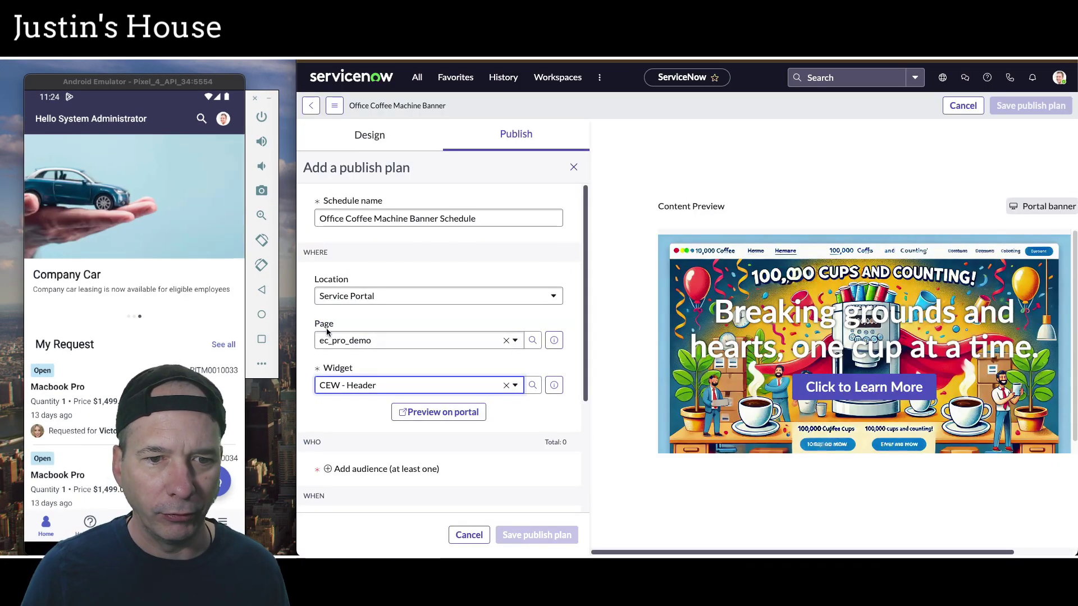
Step: Add Active Users as the audience of the always-active banner plan and save it
{"action": "scroll", "coordinate": [397, 382], "scroll_direction": "down", "scroll_amount": 3}
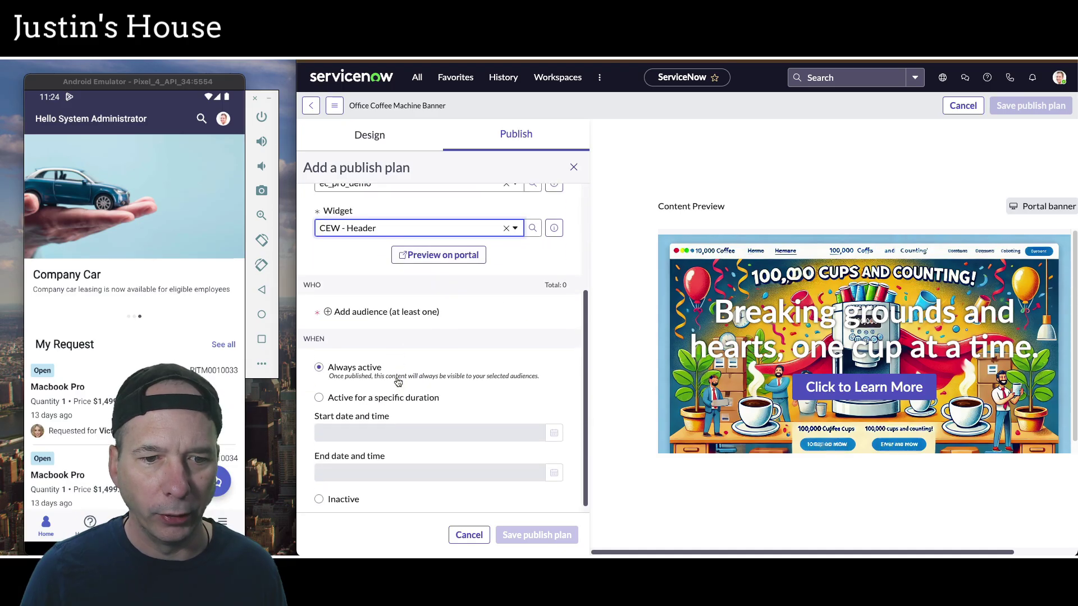
{"action": "left_click", "coordinate": [358, 308]}
{"action": "left_click", "coordinate": [359, 322]}
{"action": "left_click", "coordinate": [357, 366]}
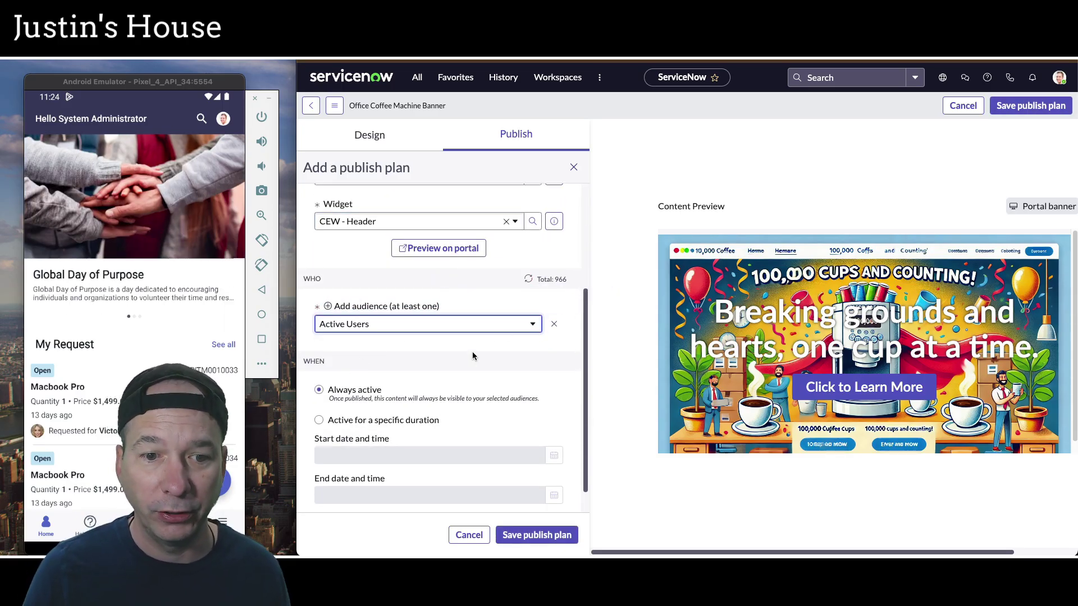
{"action": "scroll", "coordinate": [562, 426], "scroll_direction": "down", "scroll_amount": 1}
{"action": "left_click", "coordinate": [535, 534]}
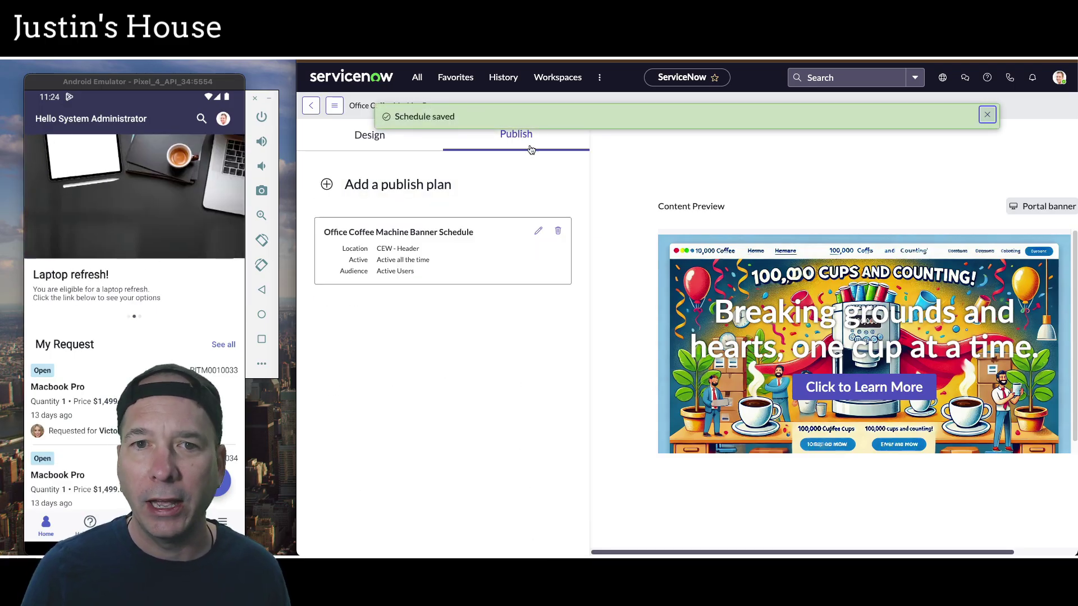
Step: Reload the Employee Center home page and open the news article from the coffee banner
{"action": "key", "text": "ctrl+Tab"}
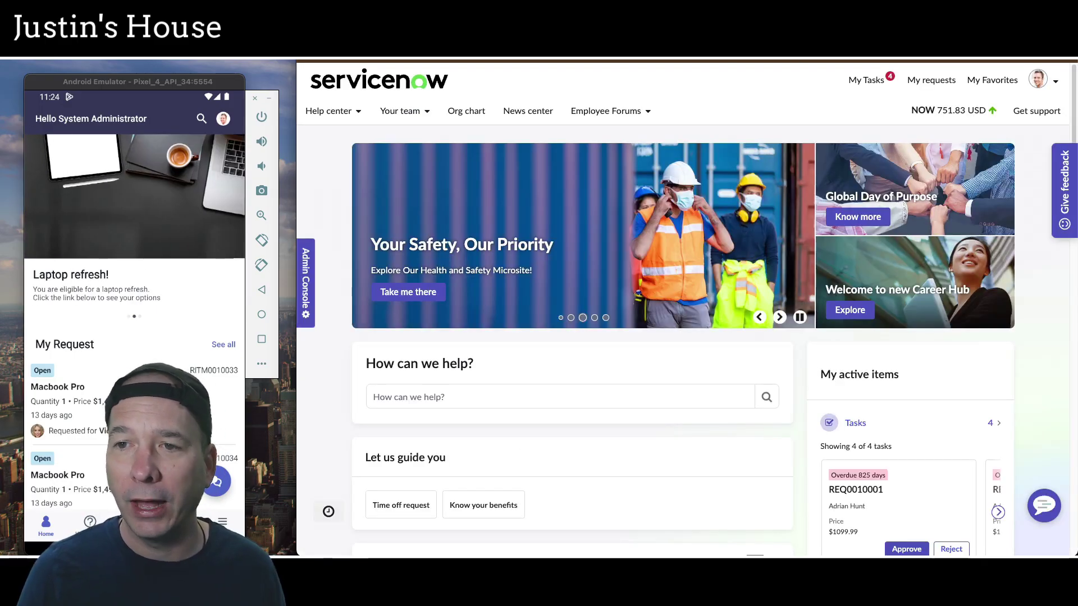
{"action": "key", "text": "F5"}
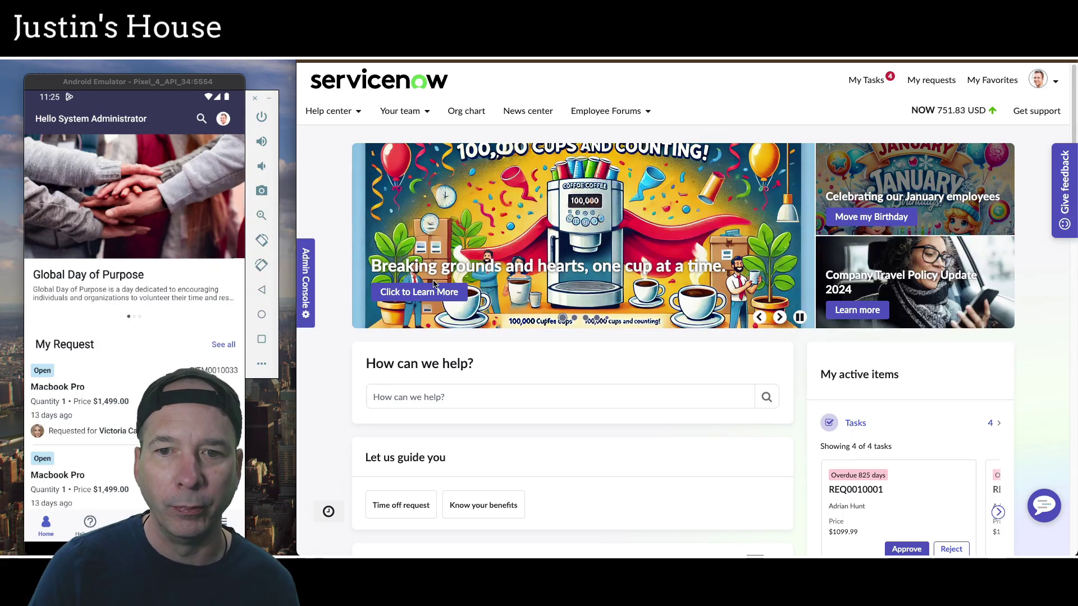
{"action": "left_click", "coordinate": [407, 293]}
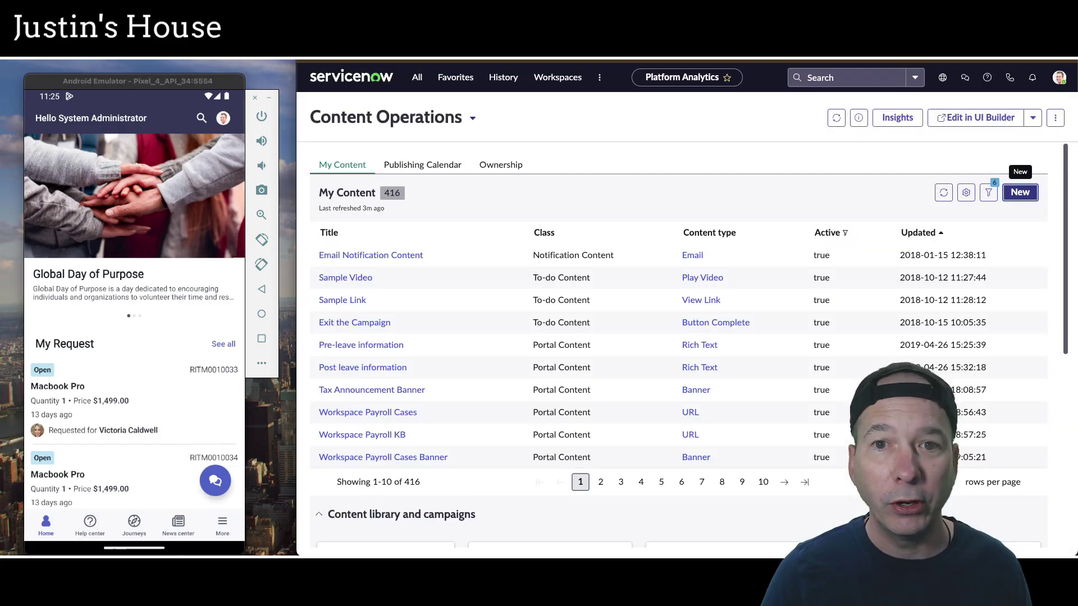
Step: Start a new Mobile Banner titled 'Office Coffee Machine'
{"action": "left_click", "coordinate": [1020, 192]}
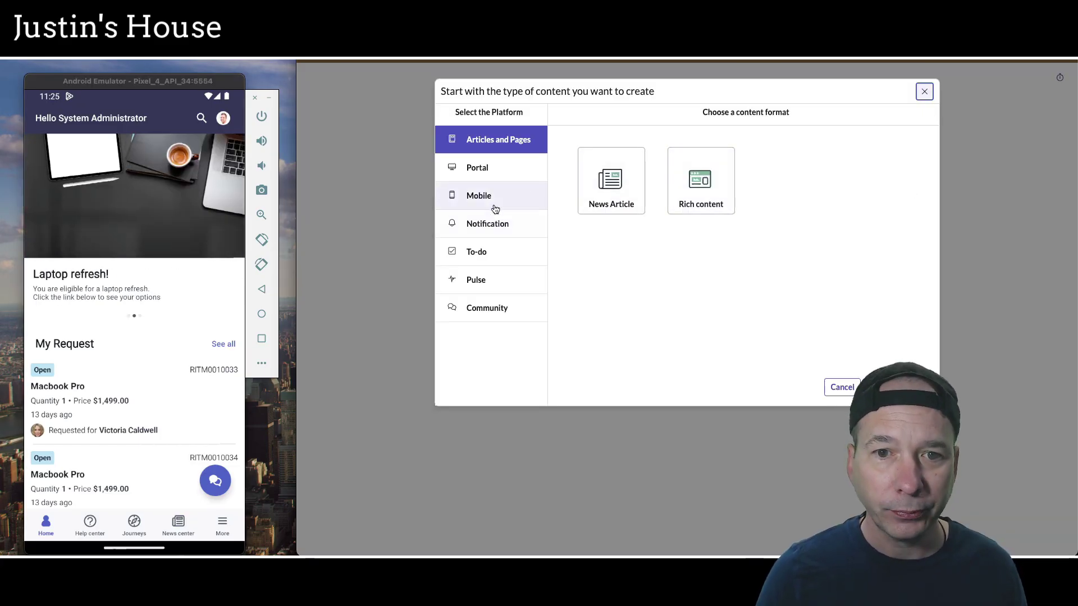
{"action": "left_click", "coordinate": [499, 208]}
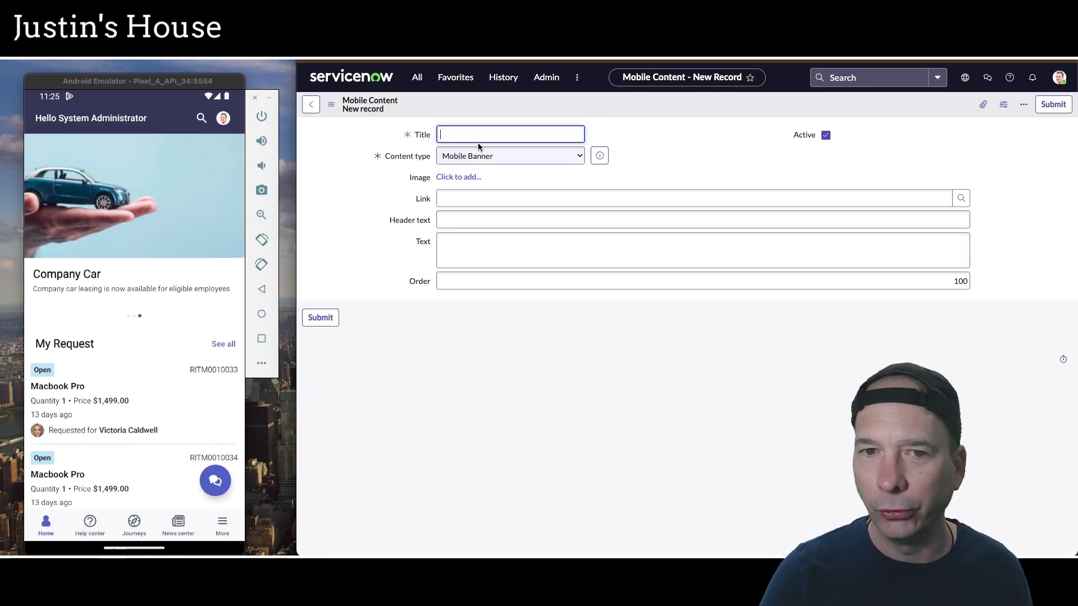
{"action": "type", "text": "Office"}
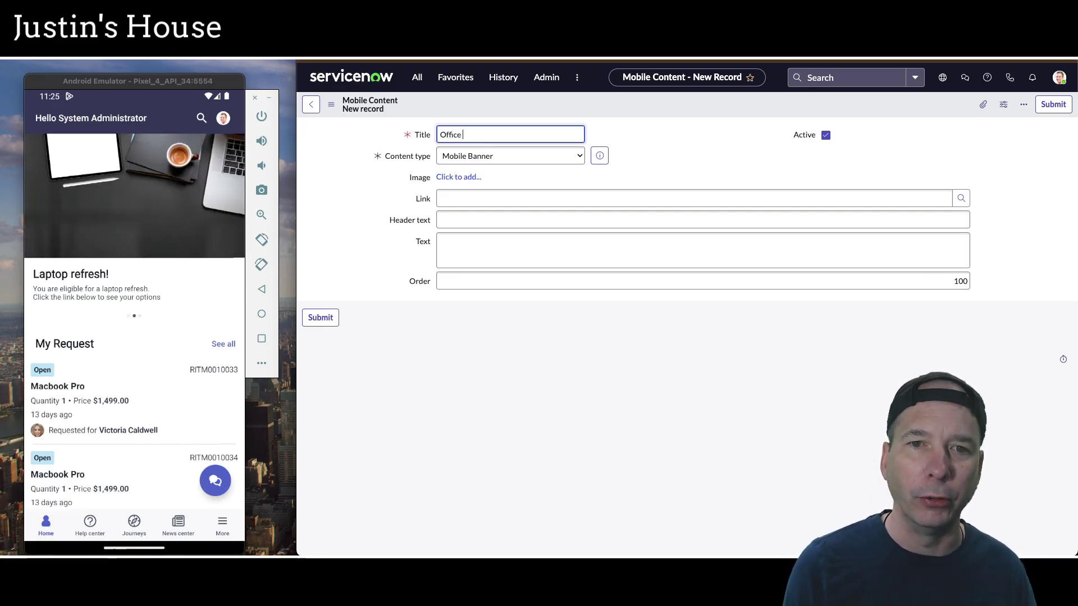
{"action": "type", "text": "Coffee Machine"}
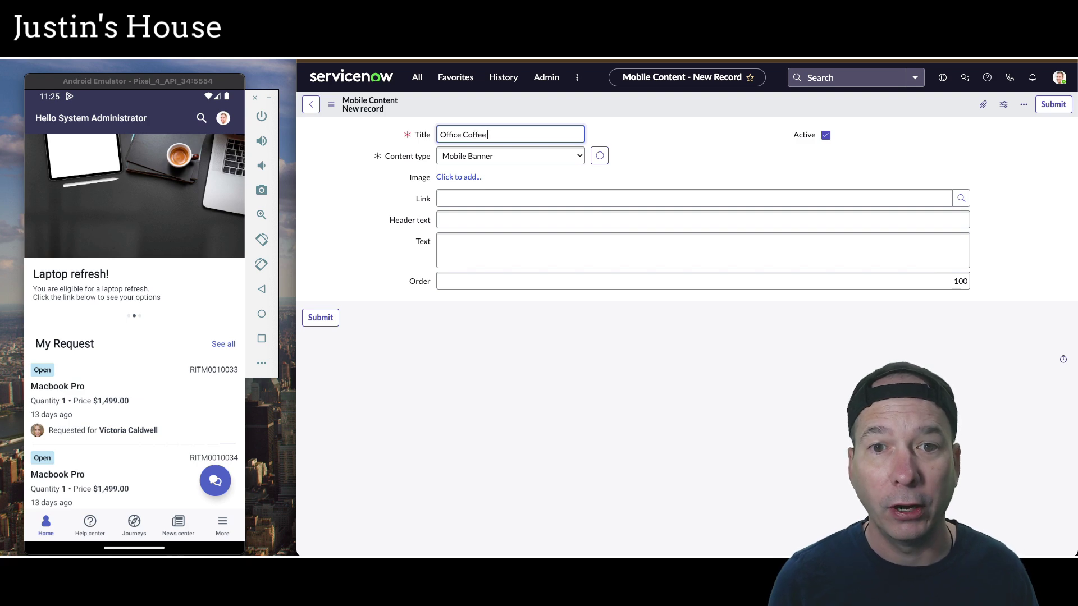
Step: Upload Image.jpg as the banner's image
{"action": "left_click", "coordinate": [445, 178]}
{"action": "left_click", "coordinate": [404, 156]}
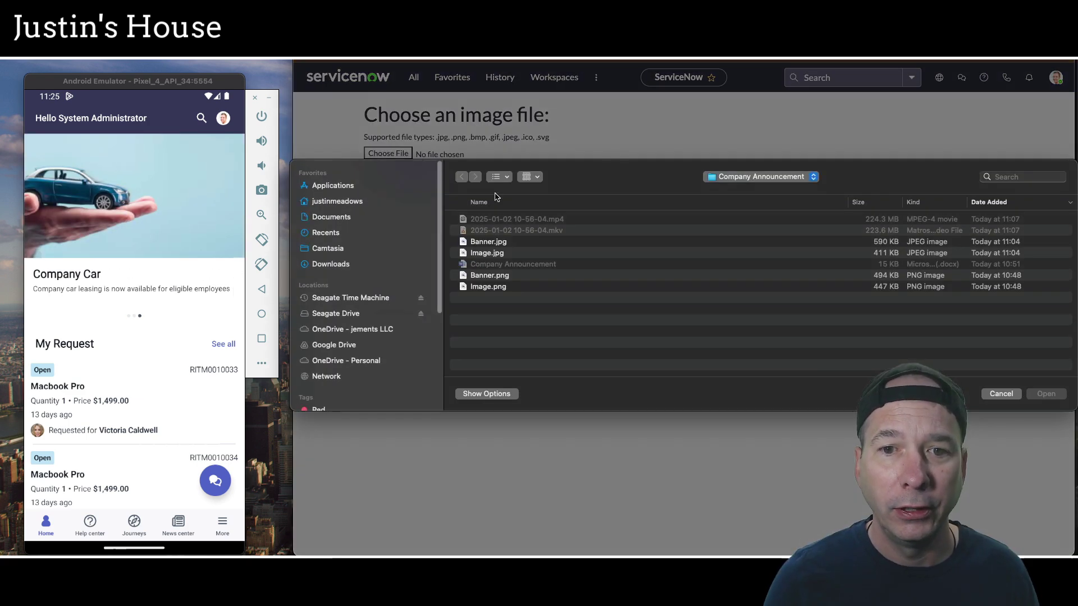
{"action": "left_click", "coordinate": [486, 254]}
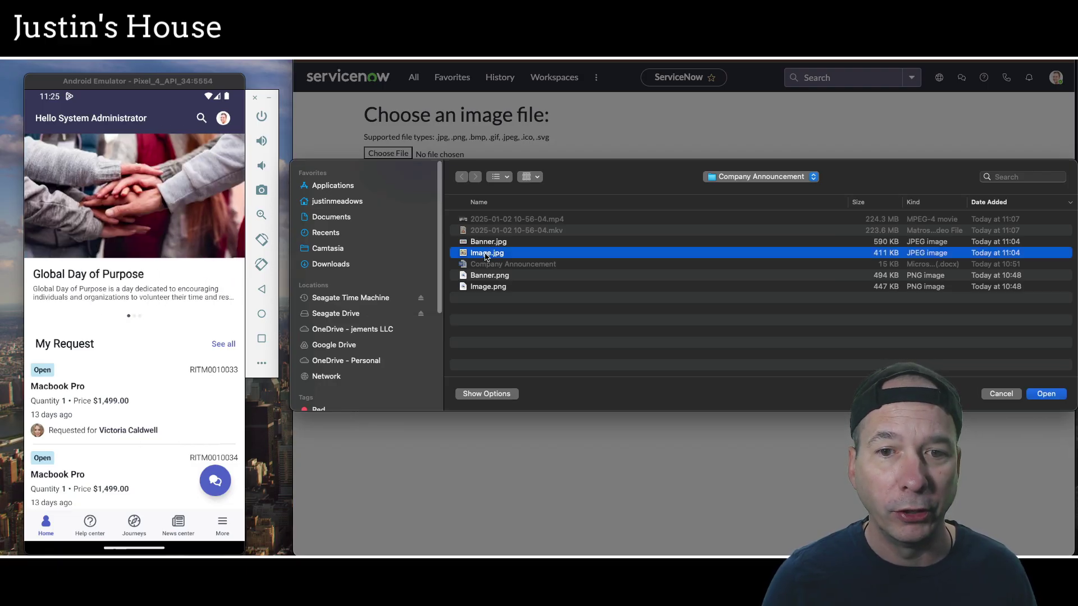
{"action": "left_click", "coordinate": [1046, 394]}
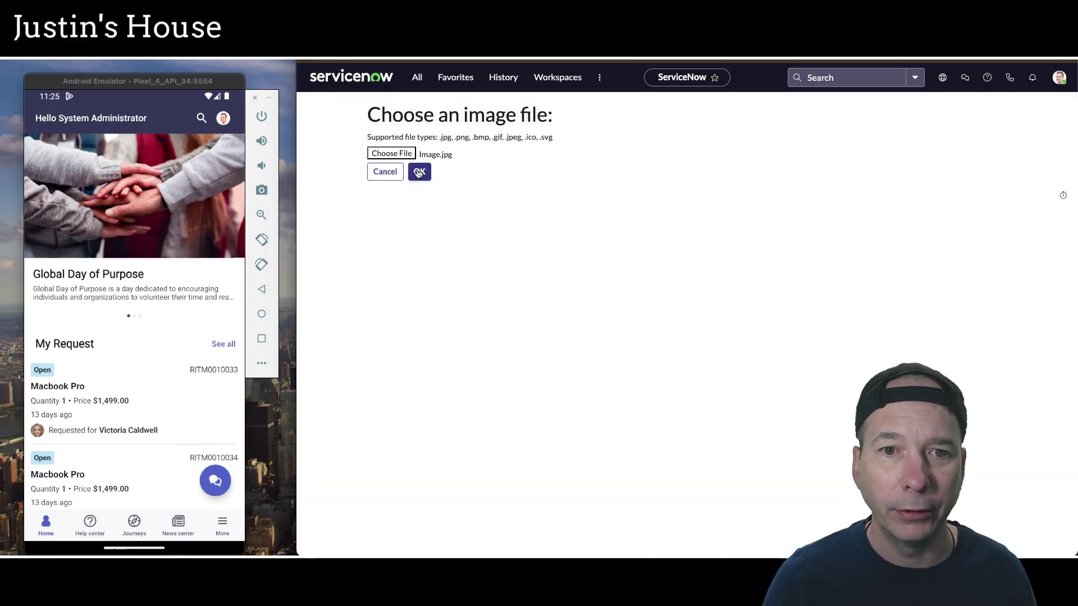
{"action": "key", "text": "Return"}
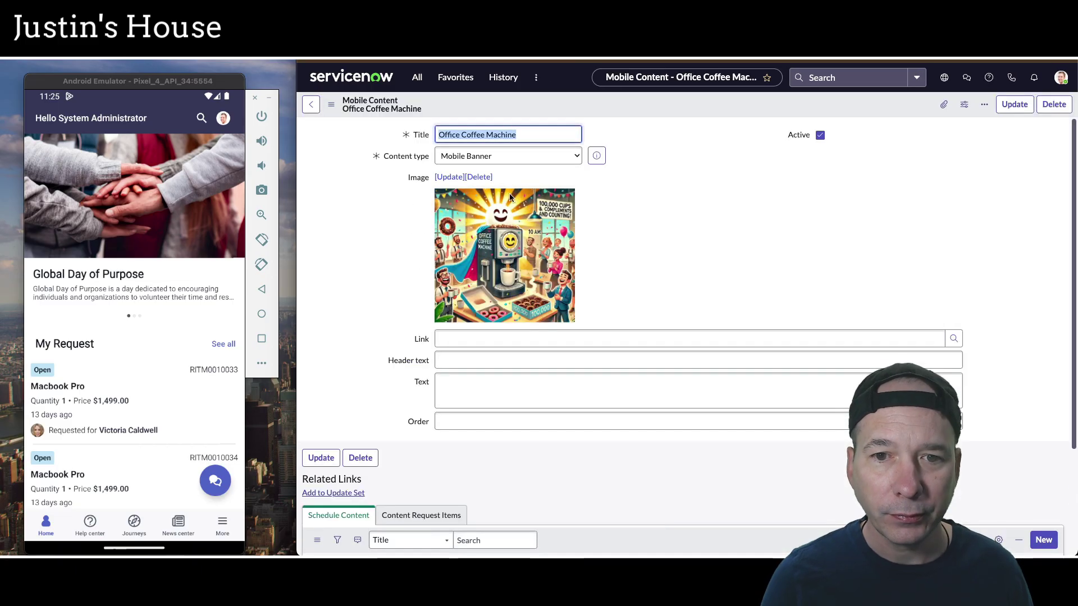
Step: Set the banner's link to the Office Coffee Machine record
{"action": "left_click", "coordinate": [953, 339]}
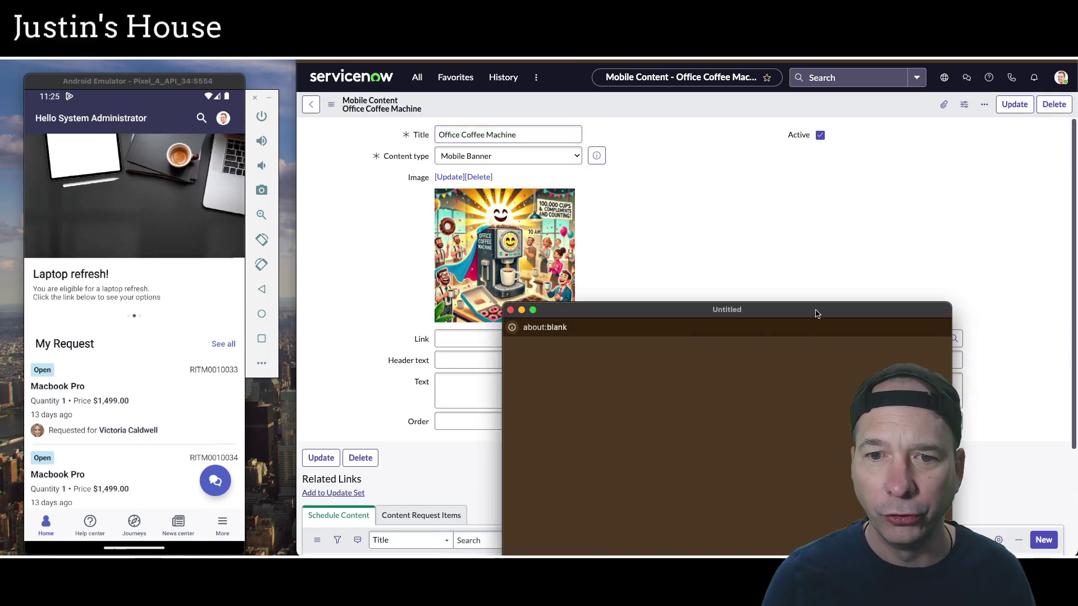
{"action": "left_click", "coordinate": [572, 409]}
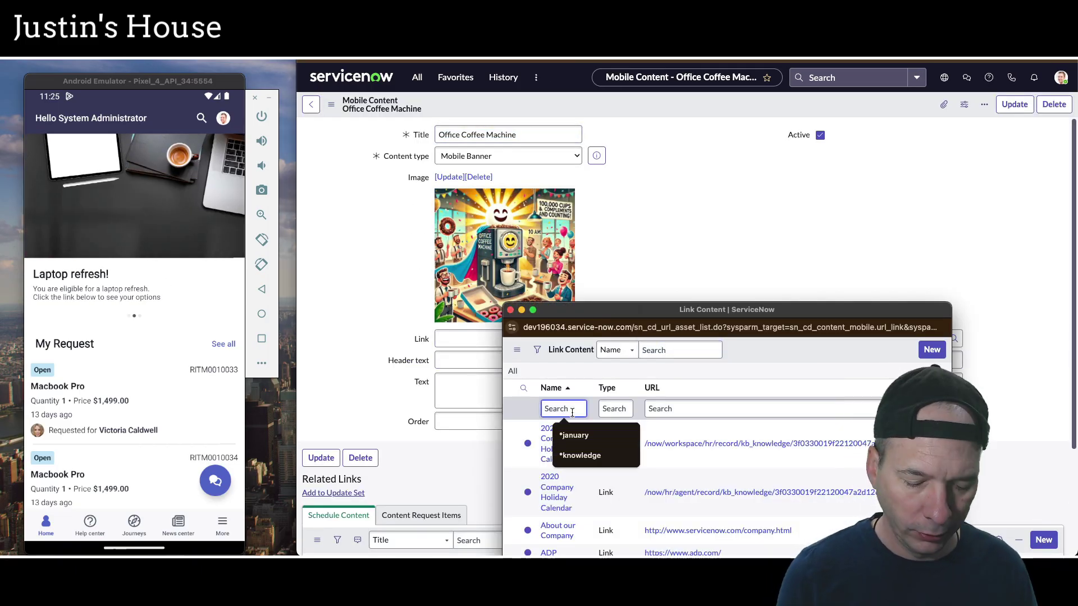
{"action": "type", "text": "office"}
{"action": "key", "text": "Return"}
{"action": "left_click", "coordinate": [561, 437]}
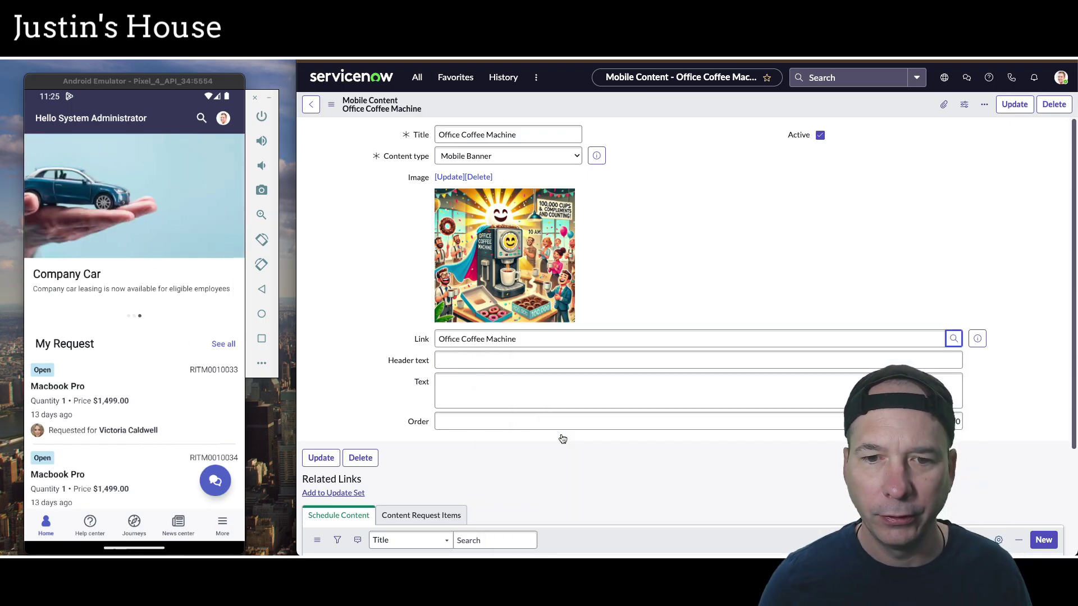
Step: Paste 'Big News' as header text and the one-cup-at-a-time tagline as text, then update the banner
{"action": "left_click", "coordinate": [541, 360]}
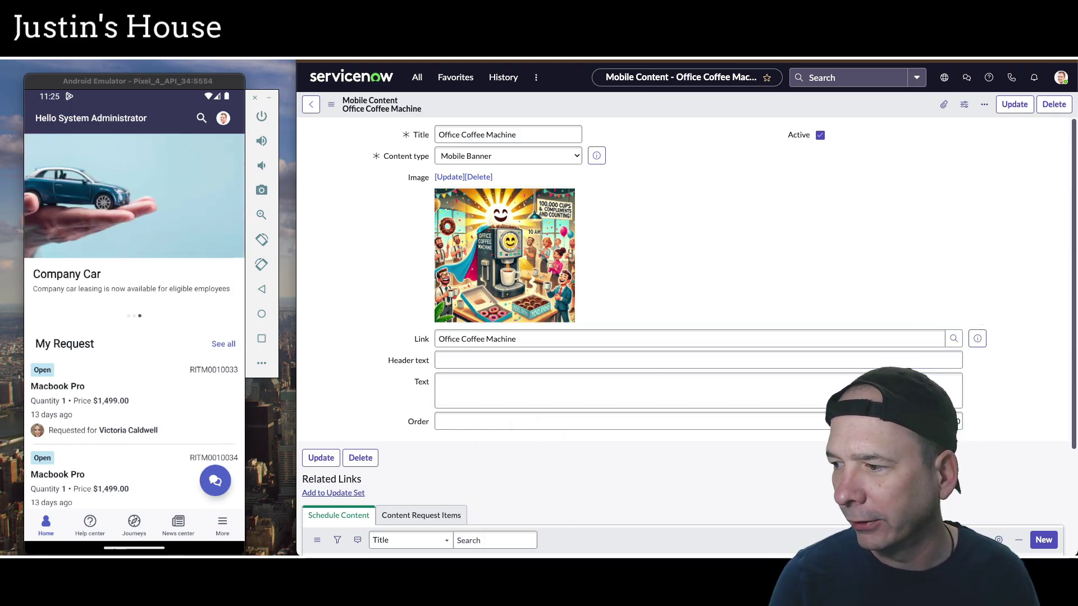
{"action": "left_click", "coordinate": [447, 365]}
{"action": "type", "text": "🚀 Big News: Office Coffee Machine Achieves Hero Status! ☕"}
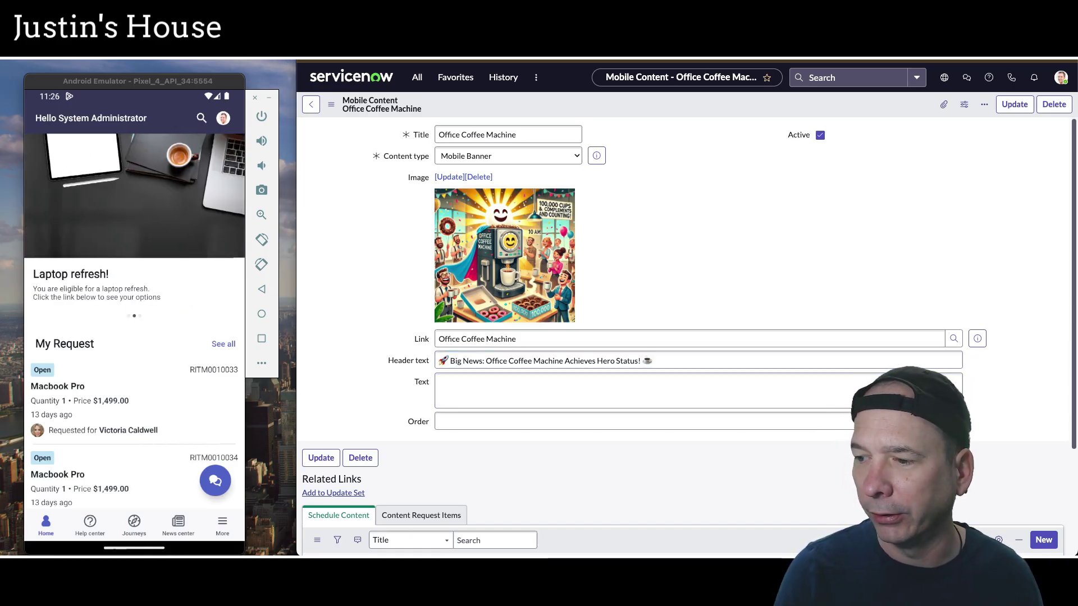
{"action": "left_click", "coordinate": [484, 403]}
{"action": "type", "text": "Breaking grounds and hearts, one cup at a time."}
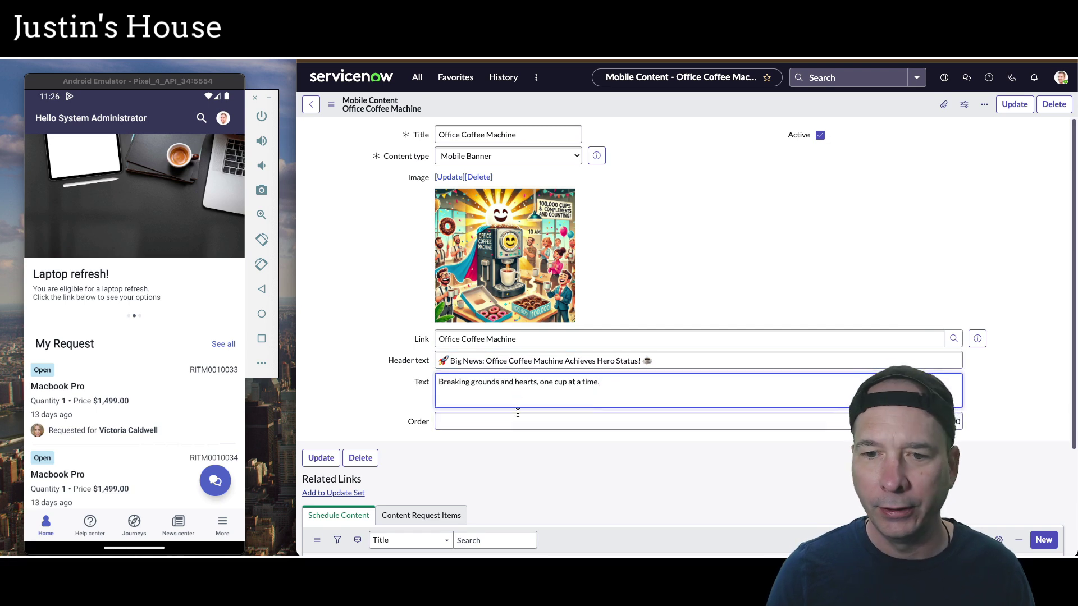
{"action": "left_click", "coordinate": [320, 457]}
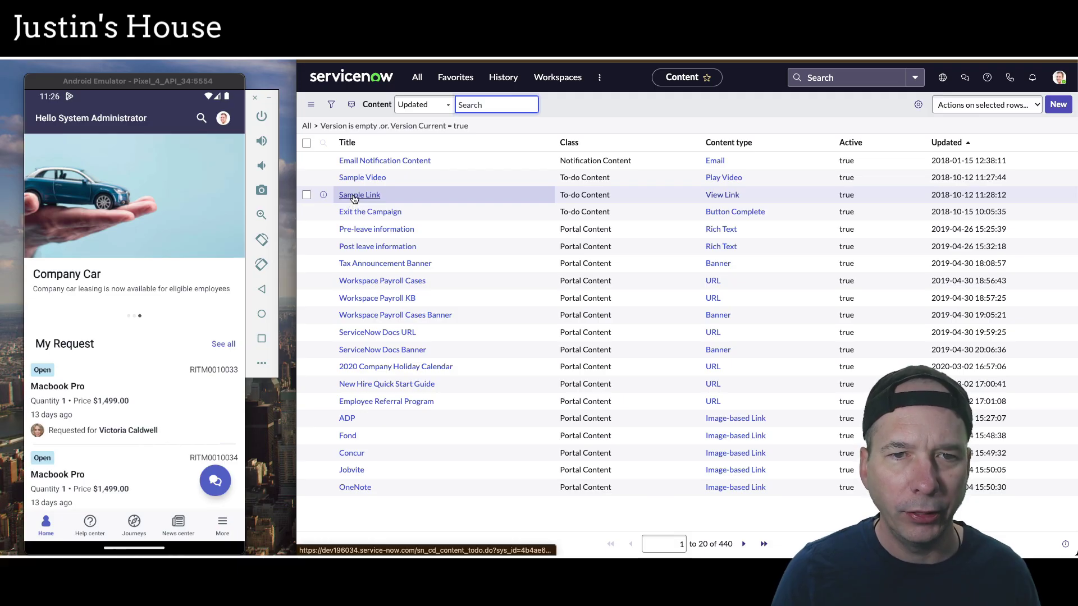
Step: Group the Content list by class to check Mobile Content, then remove the grouping
{"action": "left_click", "coordinate": [501, 78]}
{"action": "left_click", "coordinate": [632, 106]}
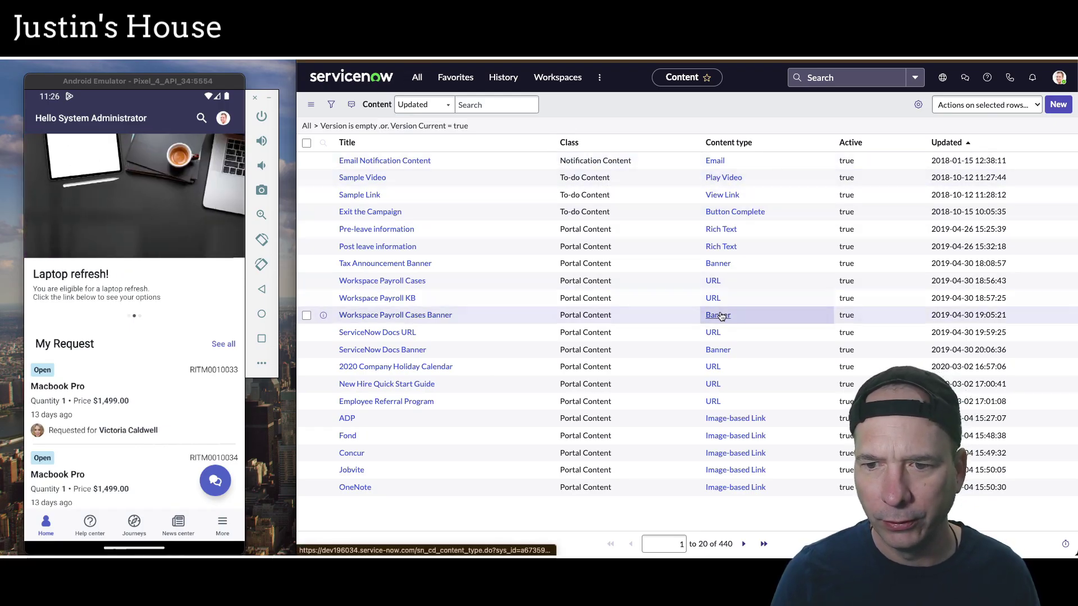
{"action": "left_click", "coordinate": [683, 142]}
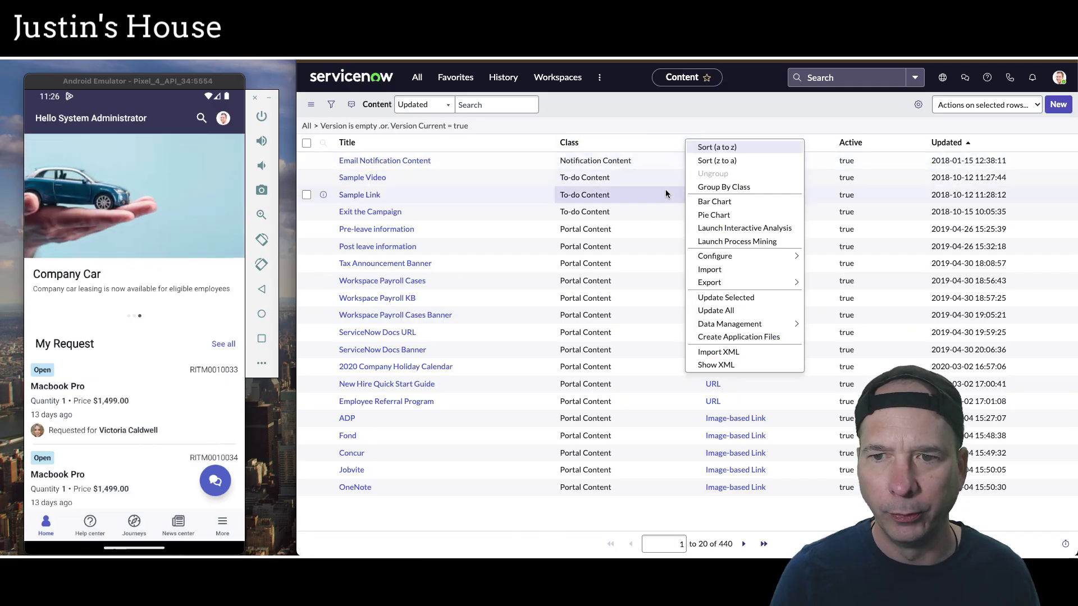
{"action": "left_click", "coordinate": [711, 188]}
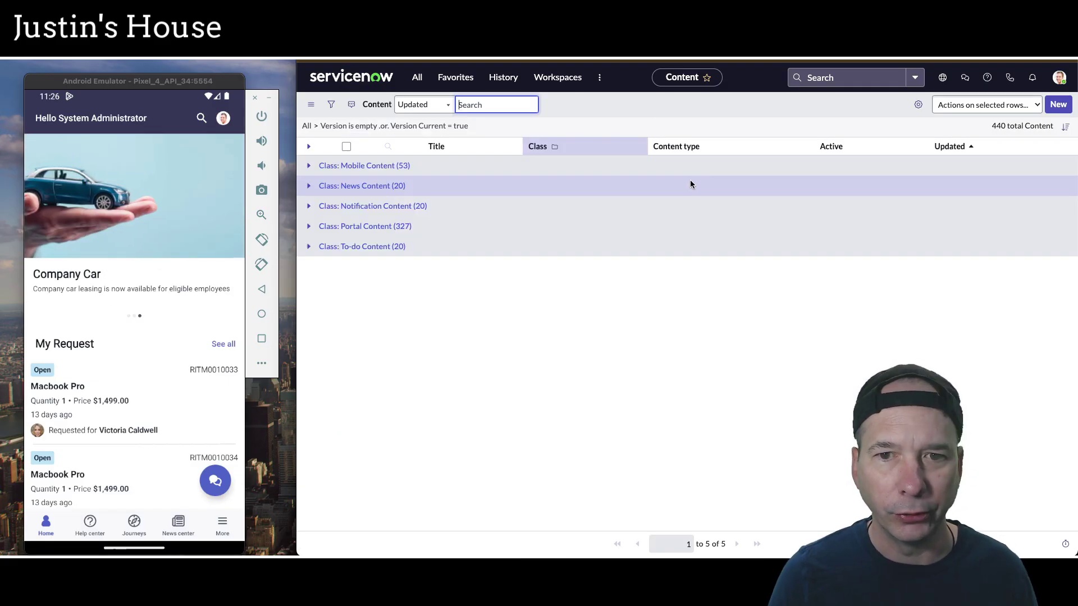
{"action": "left_click", "coordinate": [310, 166]}
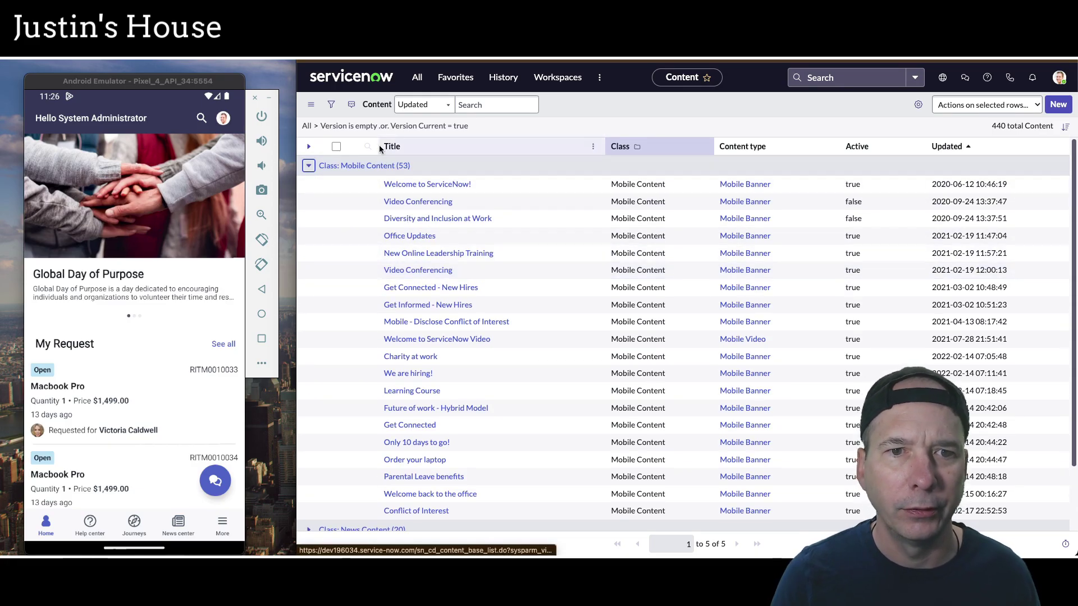
{"action": "left_click", "coordinate": [701, 147]}
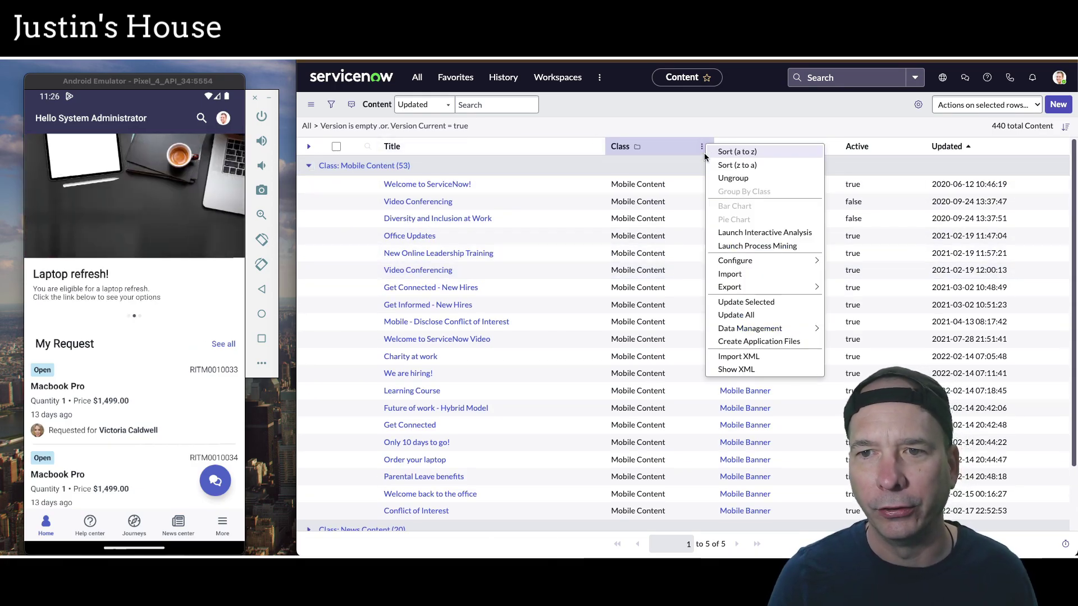
{"action": "left_click", "coordinate": [724, 178]}
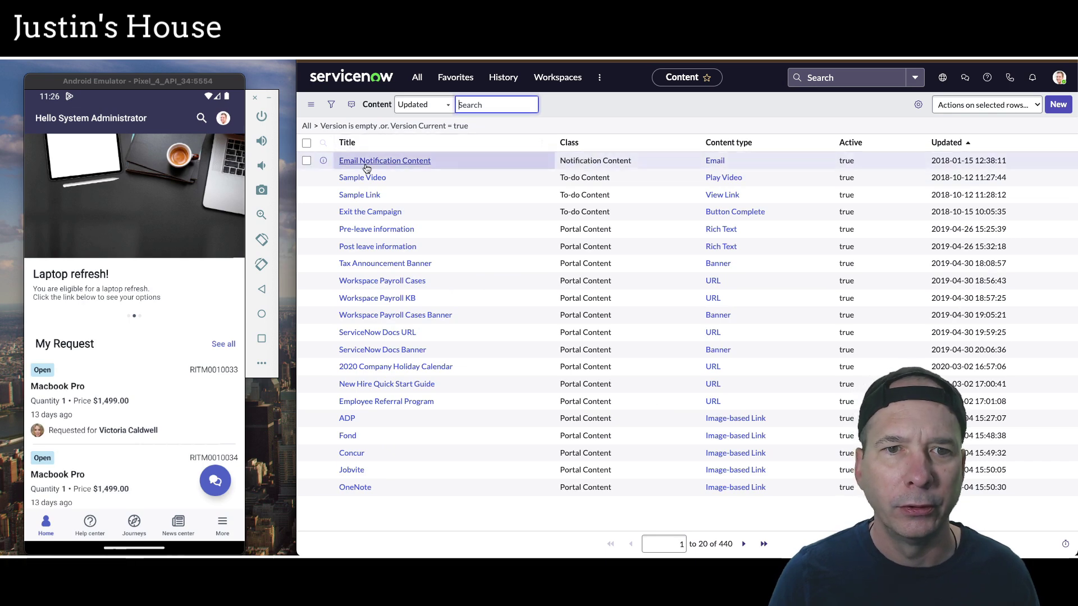
Step: Remove the version filter and filter the Content list by titles starting with 'Offic'
{"action": "left_click", "coordinate": [344, 130]}
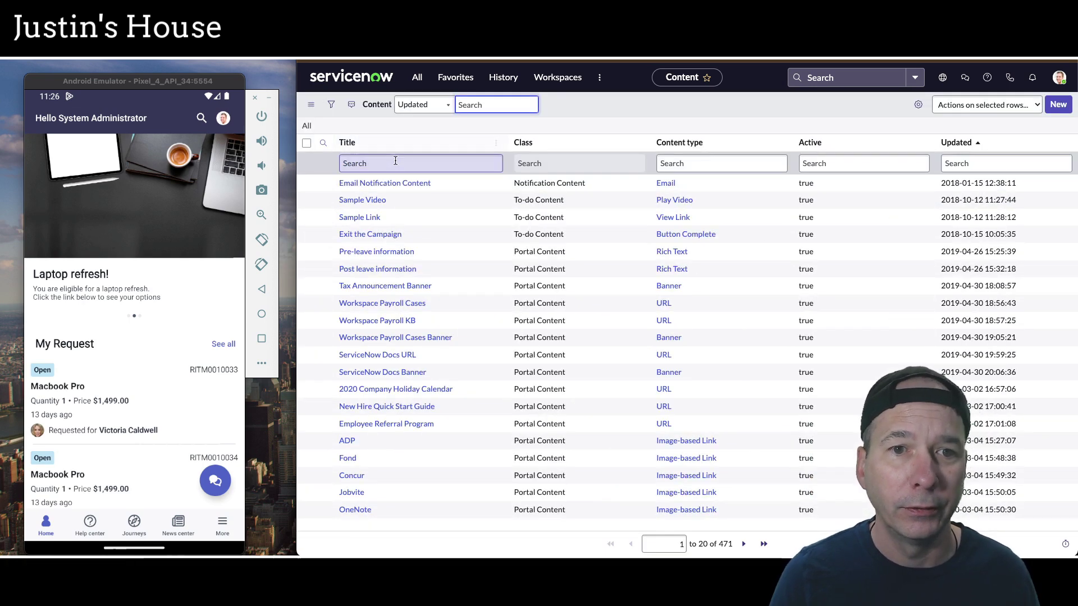
{"action": "left_click", "coordinate": [395, 161]}
{"action": "type", "text": "Office"}
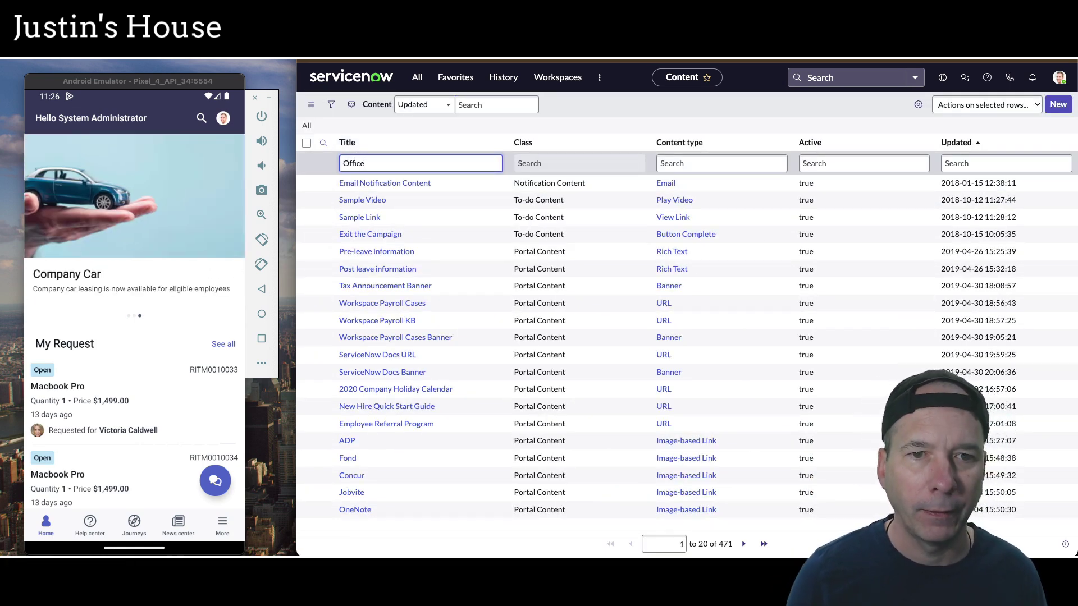
{"action": "key", "text": "Return"}
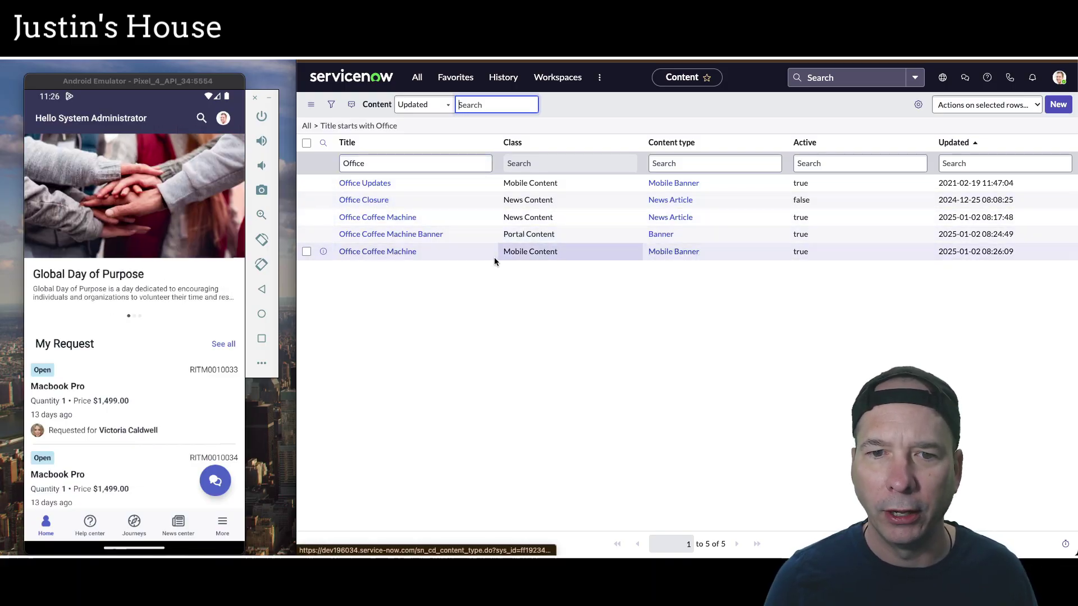
Step: Open the Office Coffee Machine mobile banner and add Active Users as the schedule audience
{"action": "left_click", "coordinate": [396, 254]}
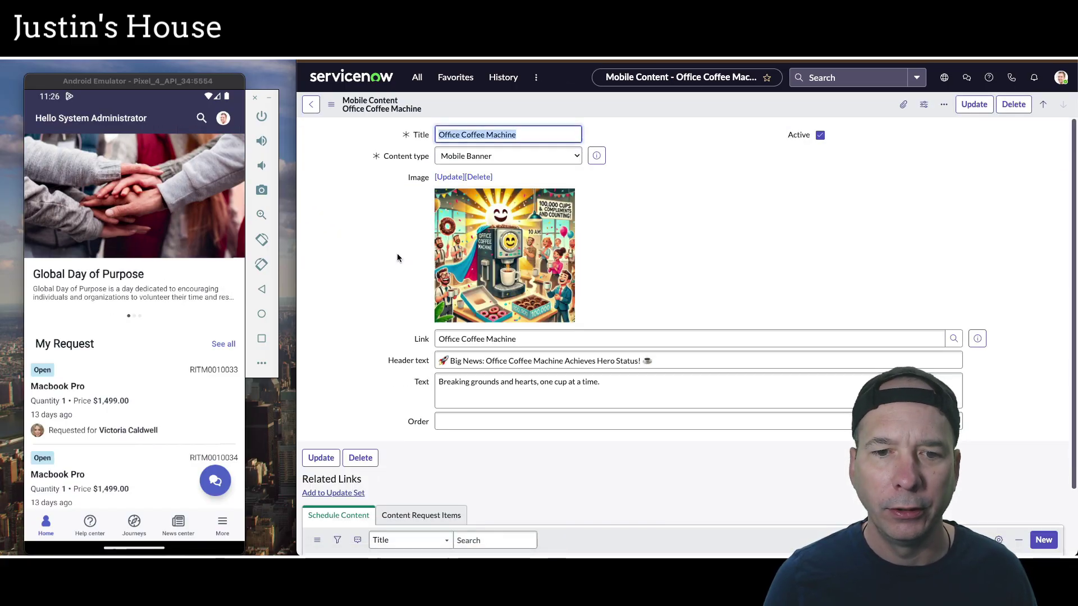
{"action": "scroll", "coordinate": [388, 247], "scroll_direction": "down", "scroll_amount": 5}
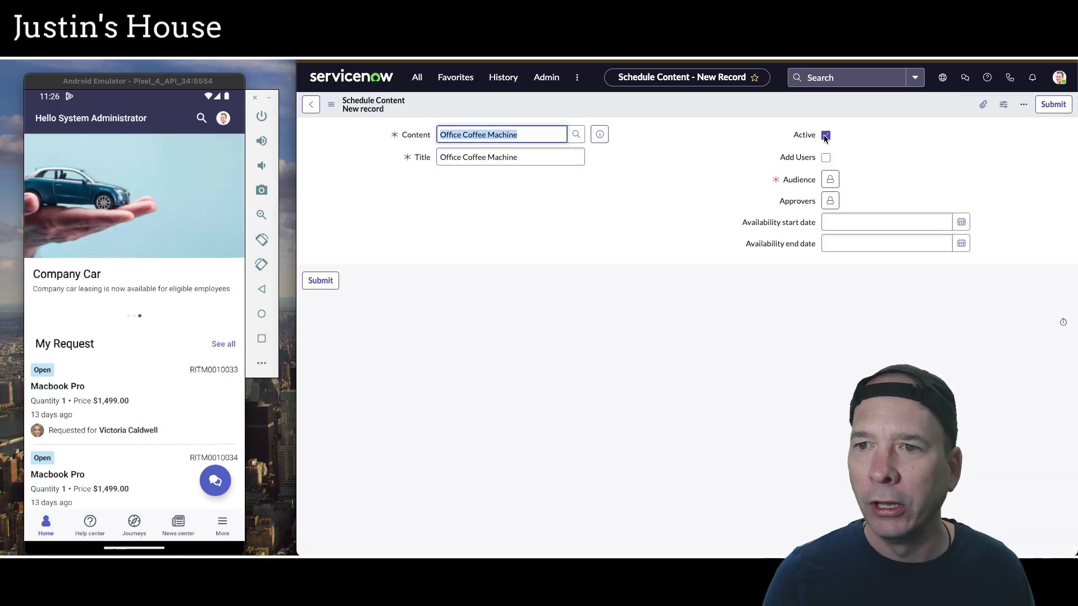
{"action": "left_click", "coordinate": [830, 179]}
{"action": "type", "text": "act"}
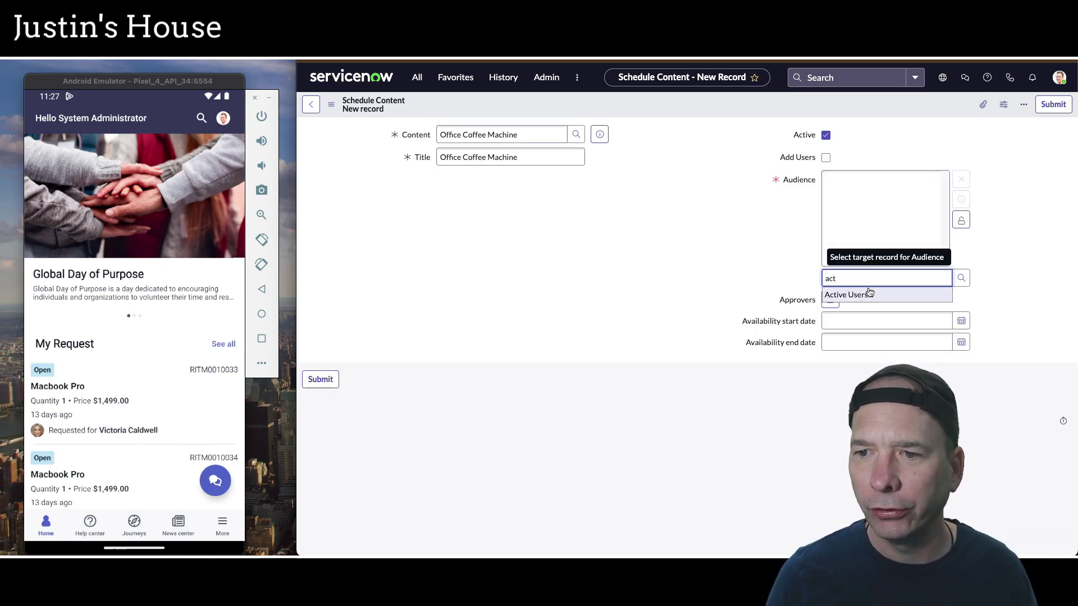
{"action": "left_click", "coordinate": [864, 293]}
{"action": "left_click", "coordinate": [961, 221]}
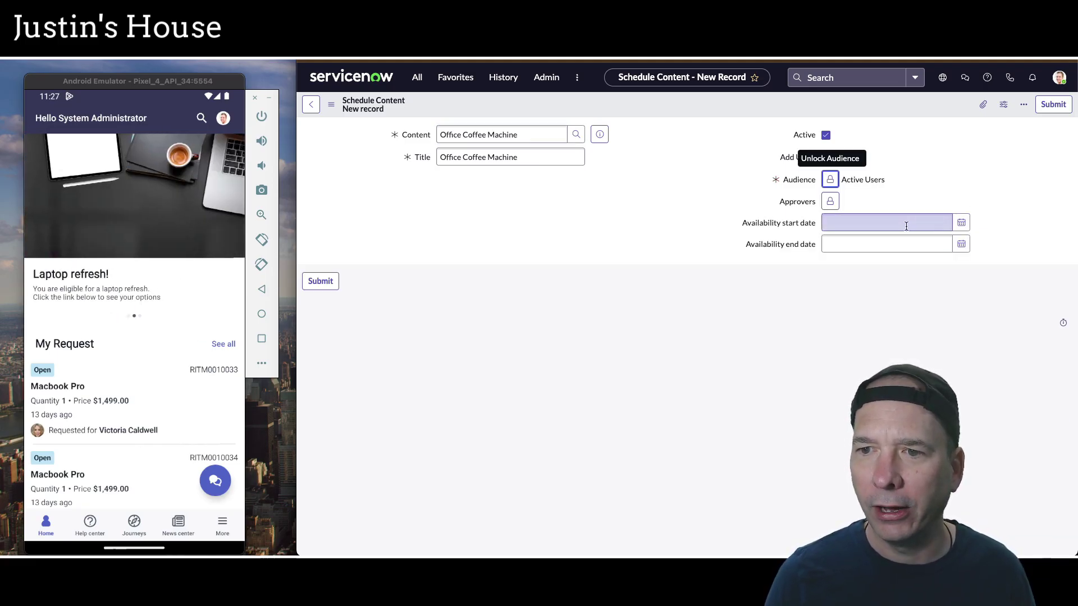
Step: Set availability from January 1 to January 31, 2025 and submit the schedule
{"action": "left_click", "coordinate": [961, 222]}
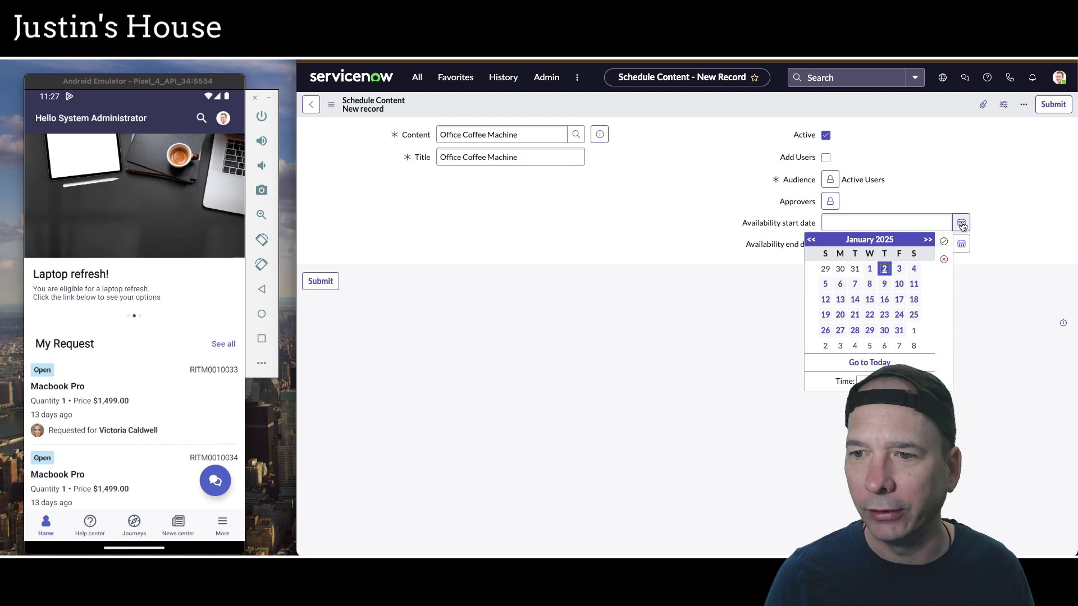
{"action": "left_click", "coordinate": [873, 270]}
{"action": "left_click", "coordinate": [961, 244]}
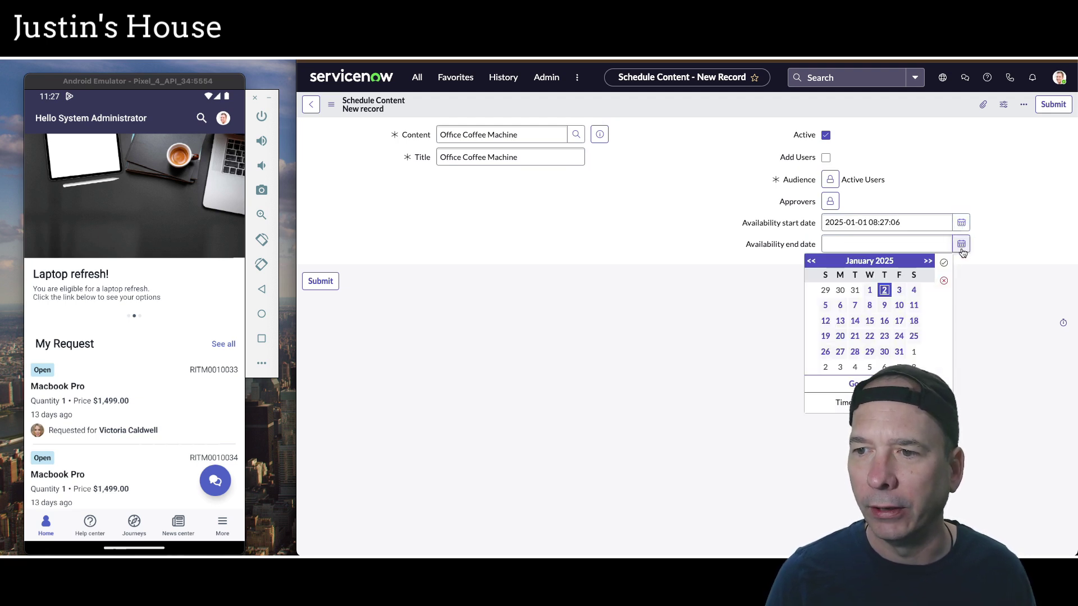
{"action": "left_click", "coordinate": [899, 351]}
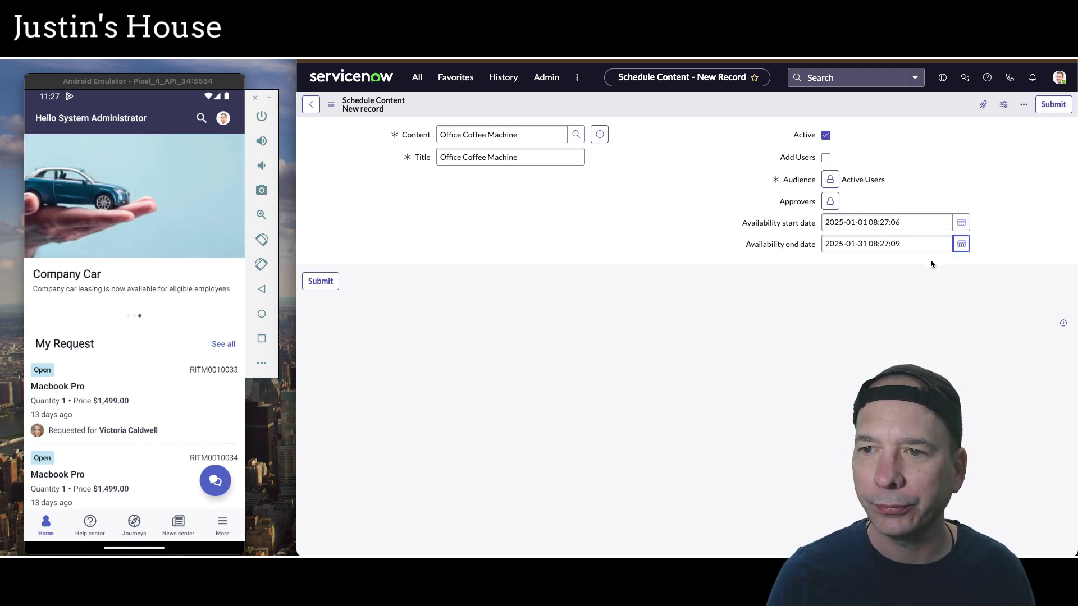
{"action": "left_click", "coordinate": [327, 281]}
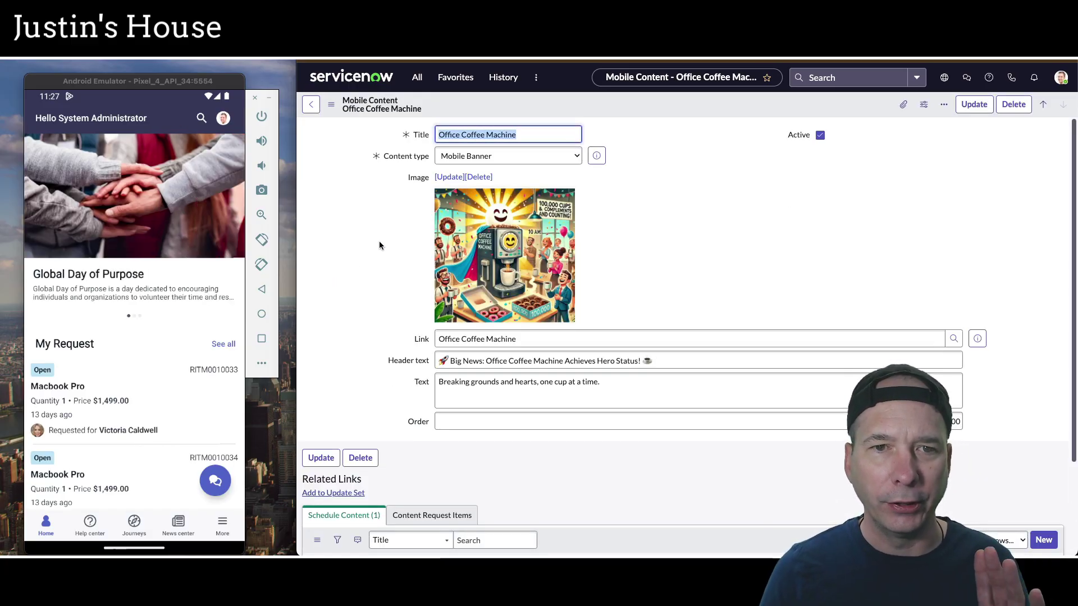
Step: Refresh the Now Mobile home feed, swipe to the Big News coffee banner and open its article
{"action": "scroll", "coordinate": [417, 292], "scroll_direction": "down", "scroll_amount": 2}
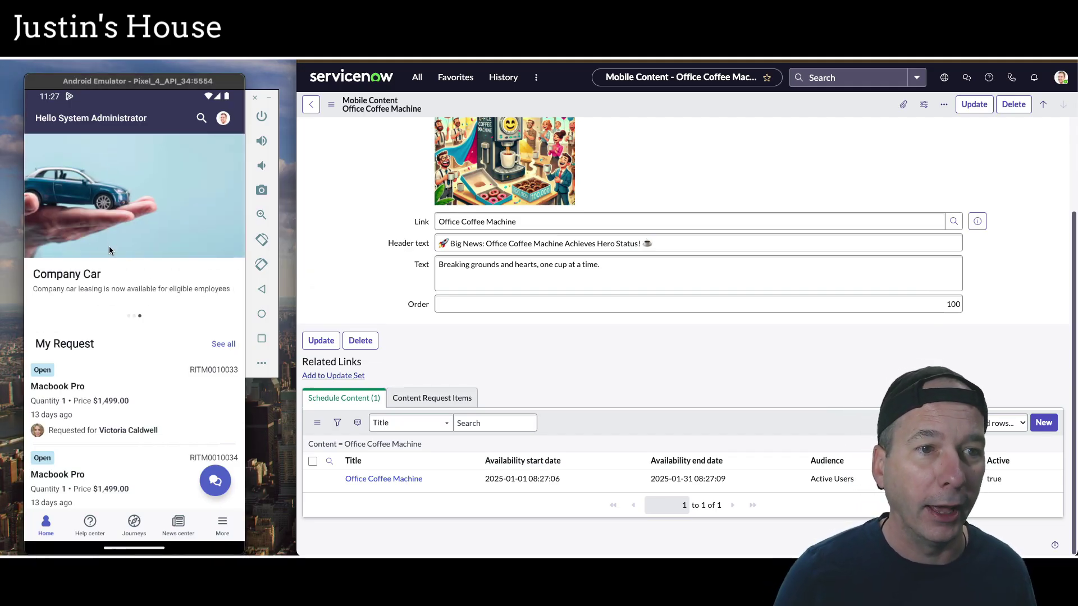
{"action": "left_click_drag", "start_coordinate": [120, 181], "coordinate": [129, 332]}
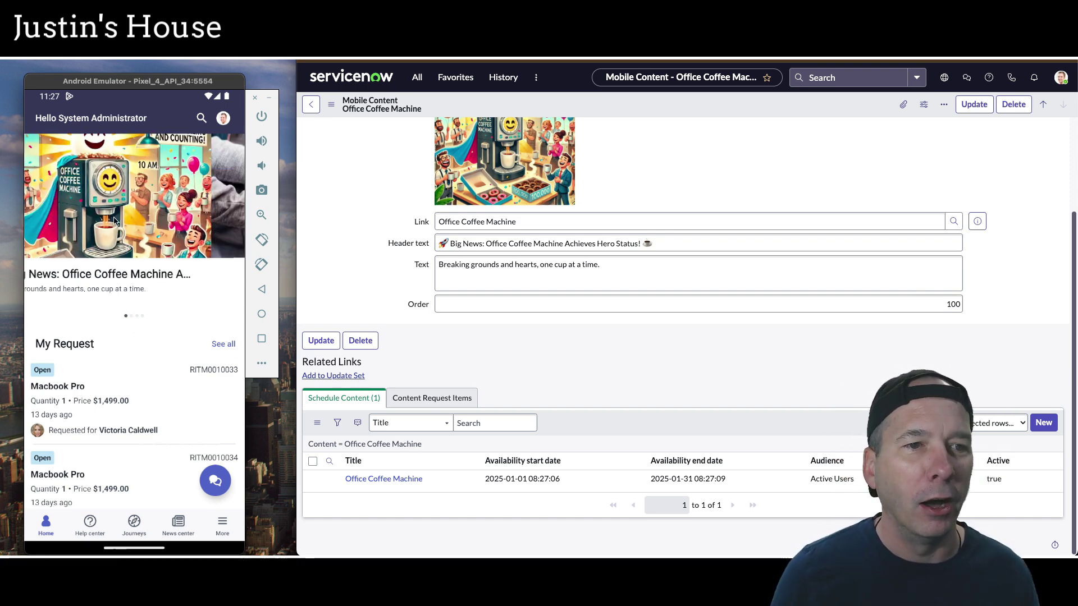
{"action": "left_click_drag", "start_coordinate": [86, 195], "coordinate": [147, 225]}
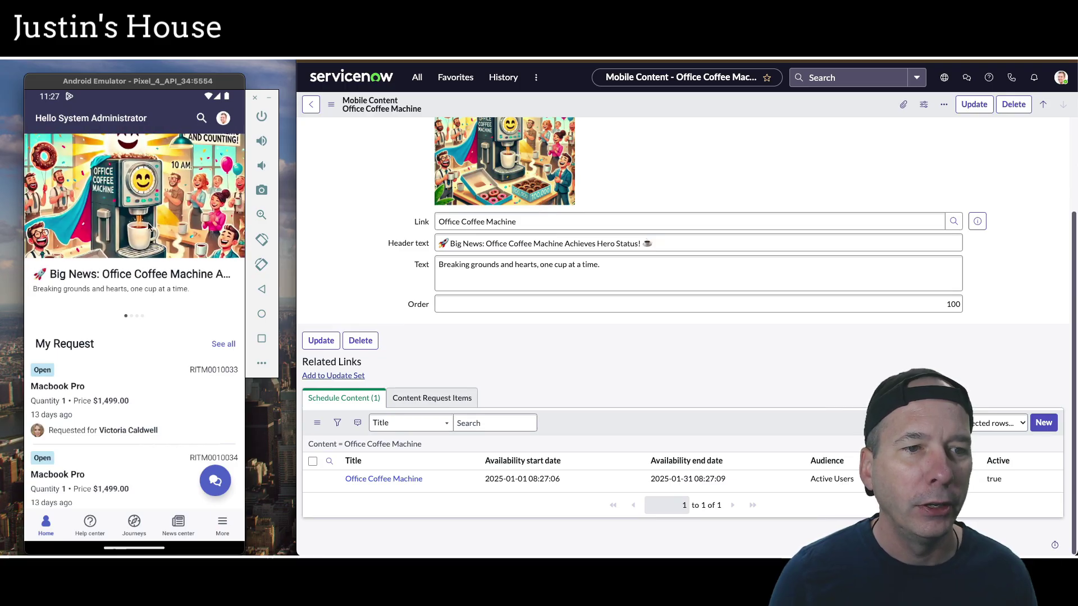
{"action": "left_click", "coordinate": [133, 191]}
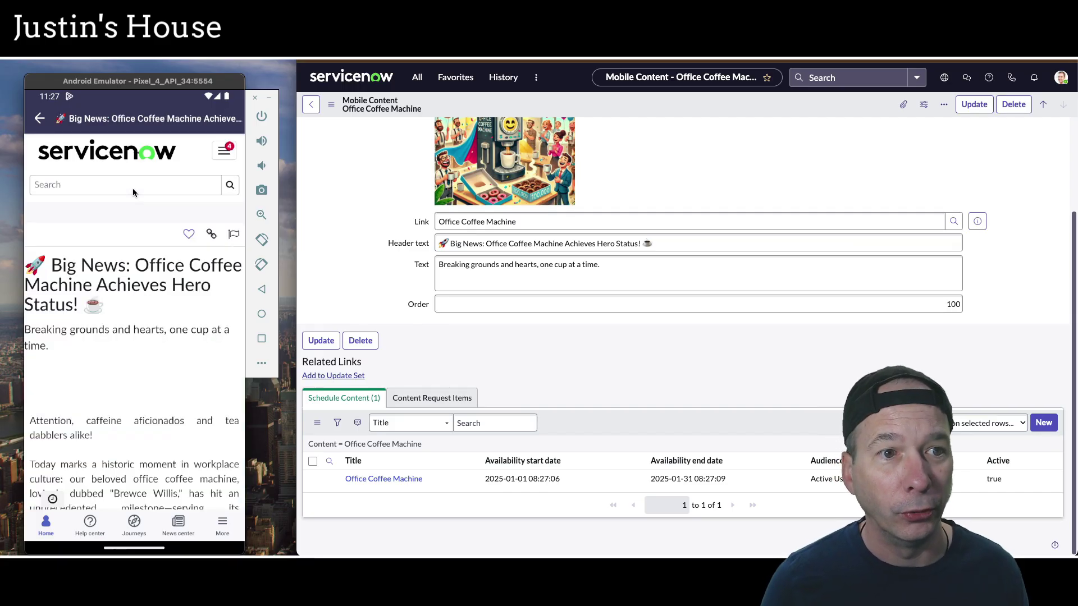
Step: Scroll through the Big News coffee machine article to the end and back to the top
{"action": "left_click_drag", "start_coordinate": [136, 358], "coordinate": [146, 258]}
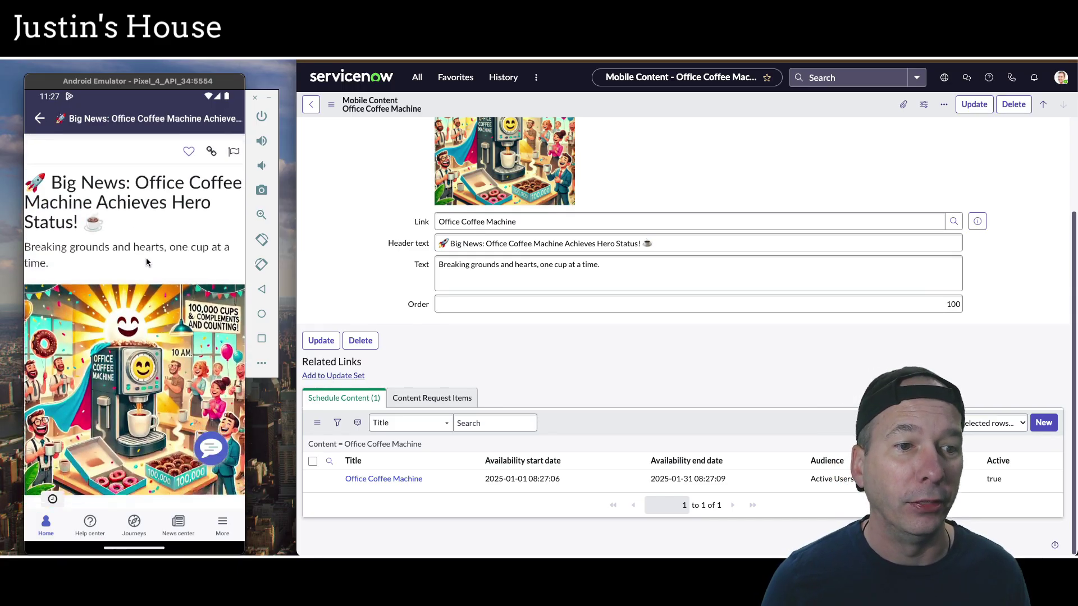
{"action": "left_click_drag", "start_coordinate": [144, 416], "coordinate": [152, 217]}
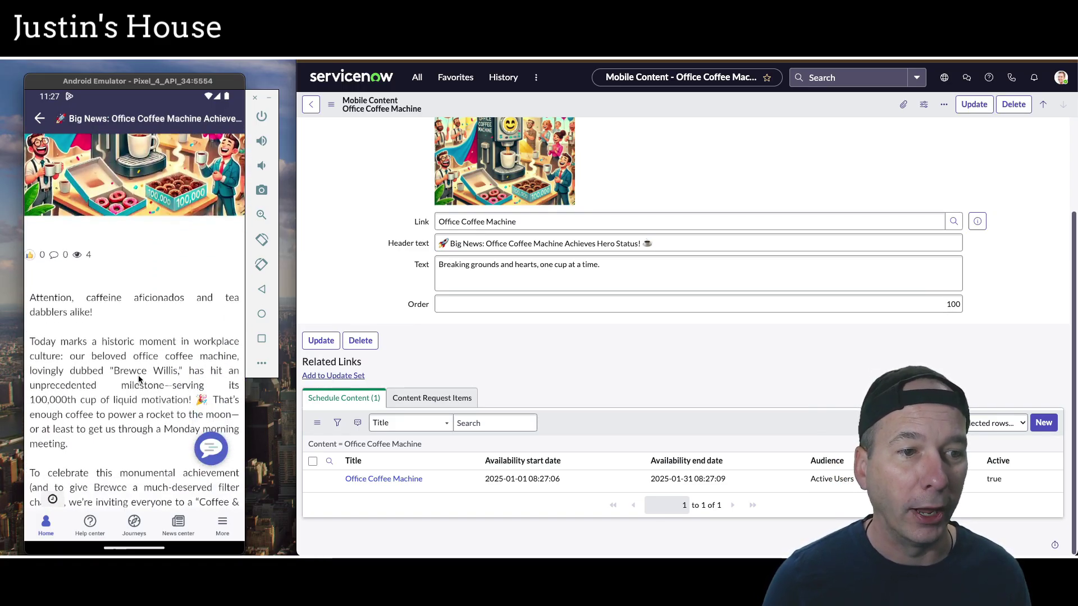
{"action": "left_click_drag", "start_coordinate": [139, 375], "coordinate": [134, 240]}
{"action": "scroll", "coordinate": [137, 366], "scroll_direction": "down", "scroll_amount": 5}
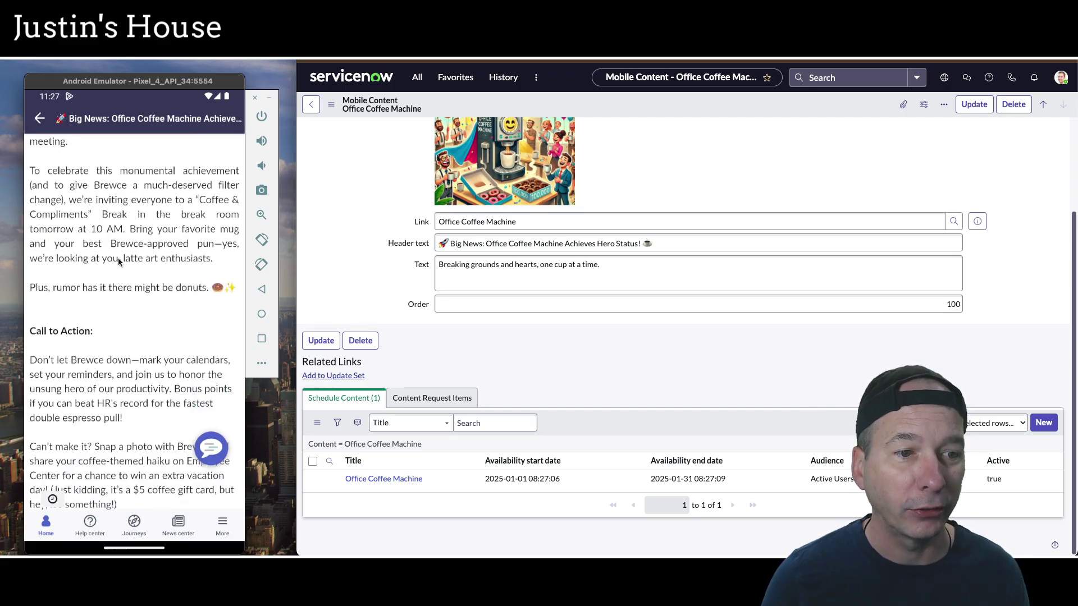
{"action": "scroll", "coordinate": [137, 366], "scroll_direction": "down", "scroll_amount": 10}
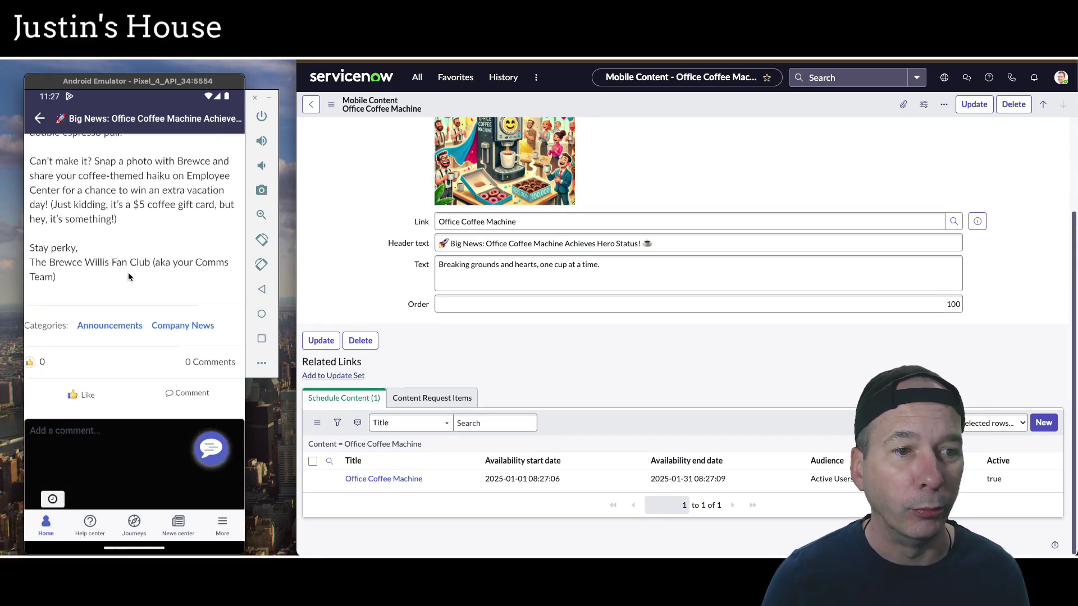
{"action": "scroll", "coordinate": [147, 205], "scroll_direction": "up", "scroll_amount": 15}
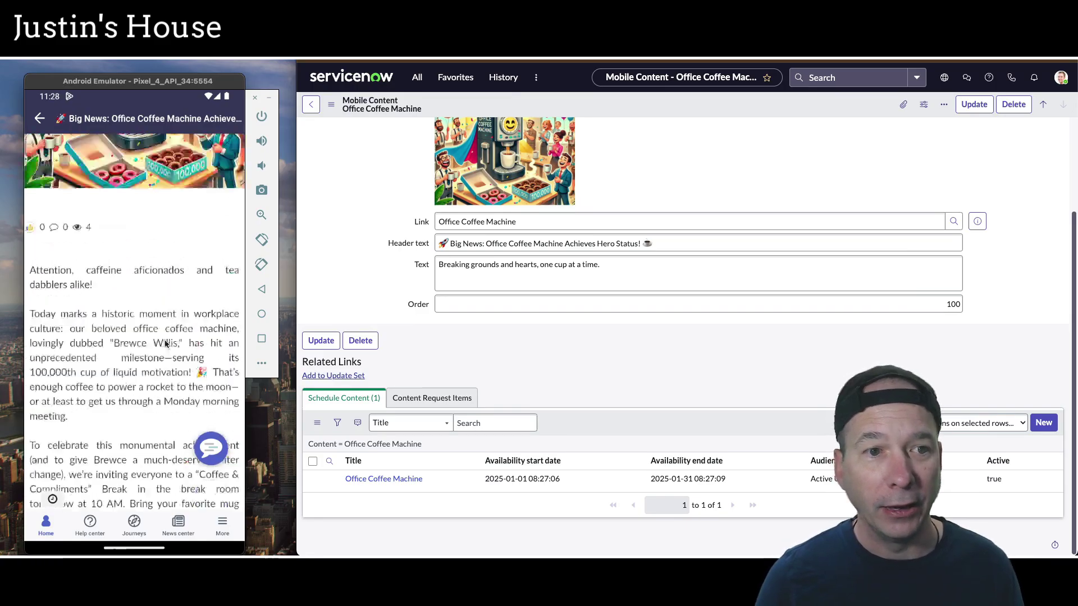
{"action": "scroll", "coordinate": [342, 321], "scroll_direction": "up", "scroll_amount": 2}
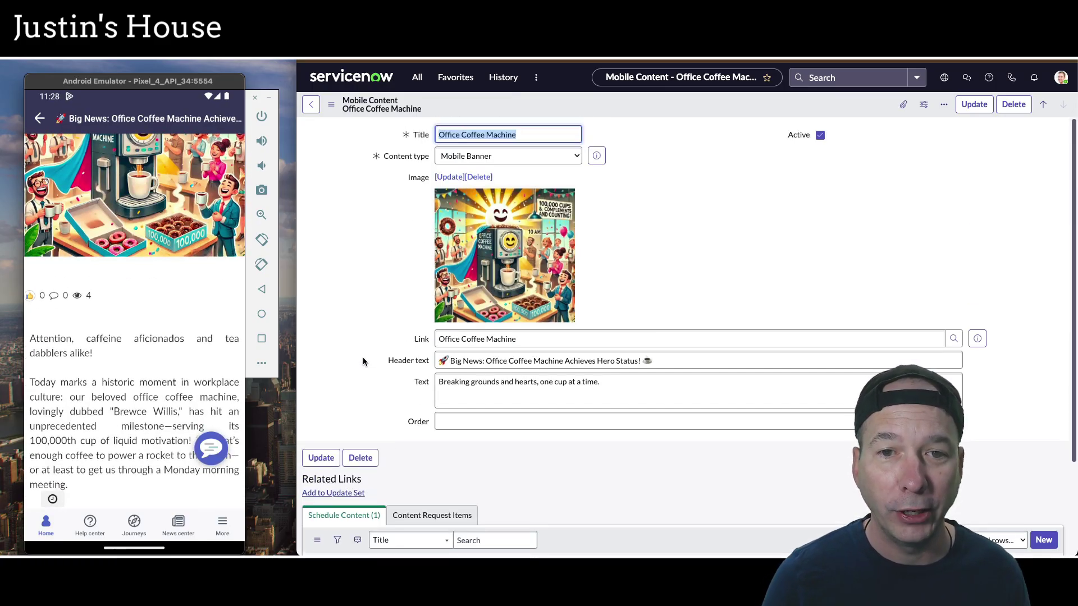